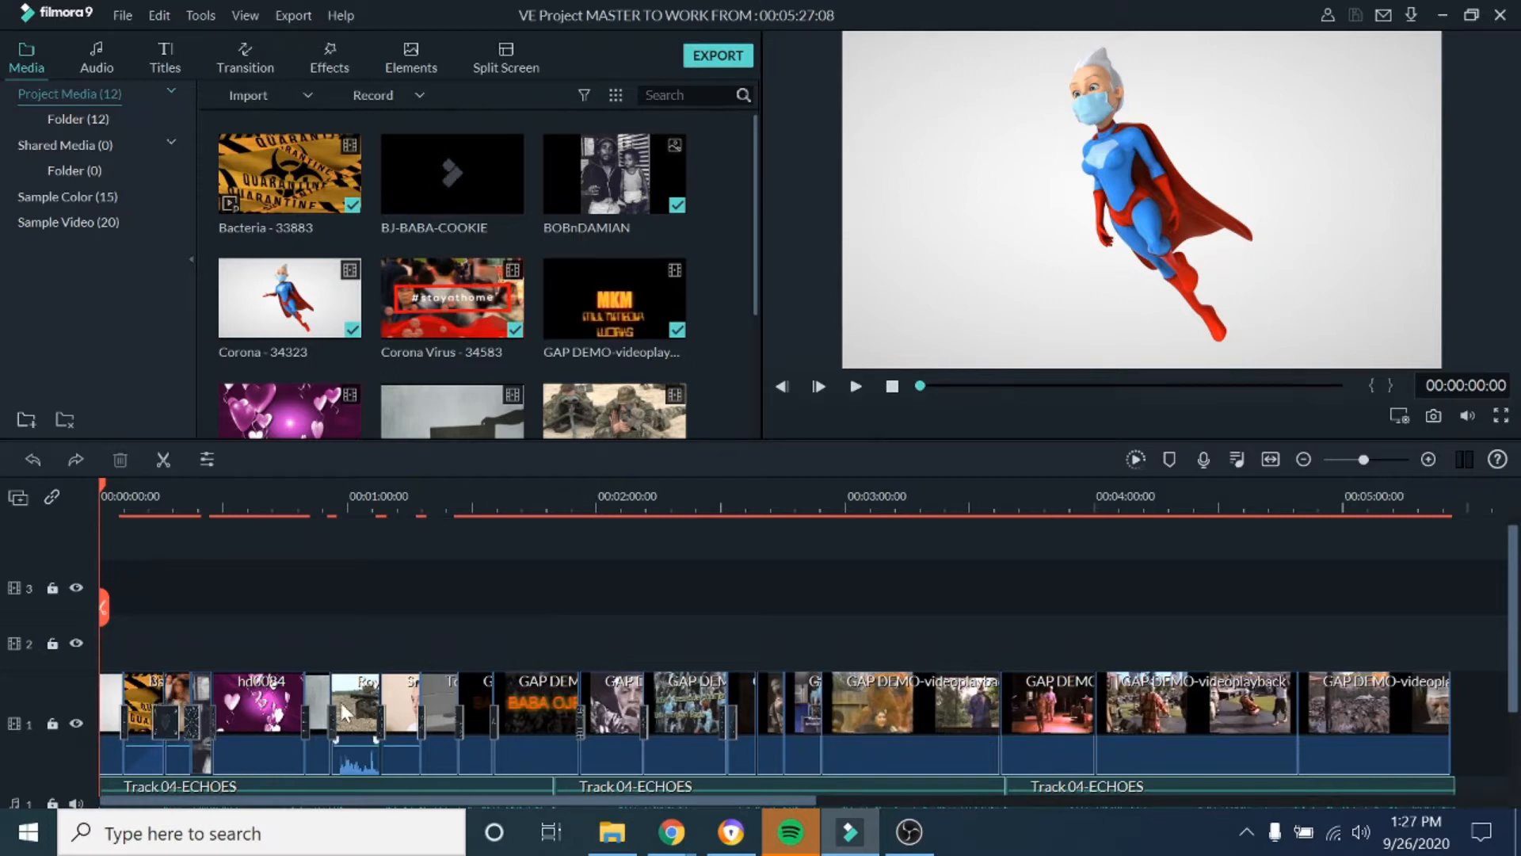
# Open the transitions library and play the timeline from about 00:02:26 to review the existing transitions
pyautogui.scroll(-1, 569, 691)
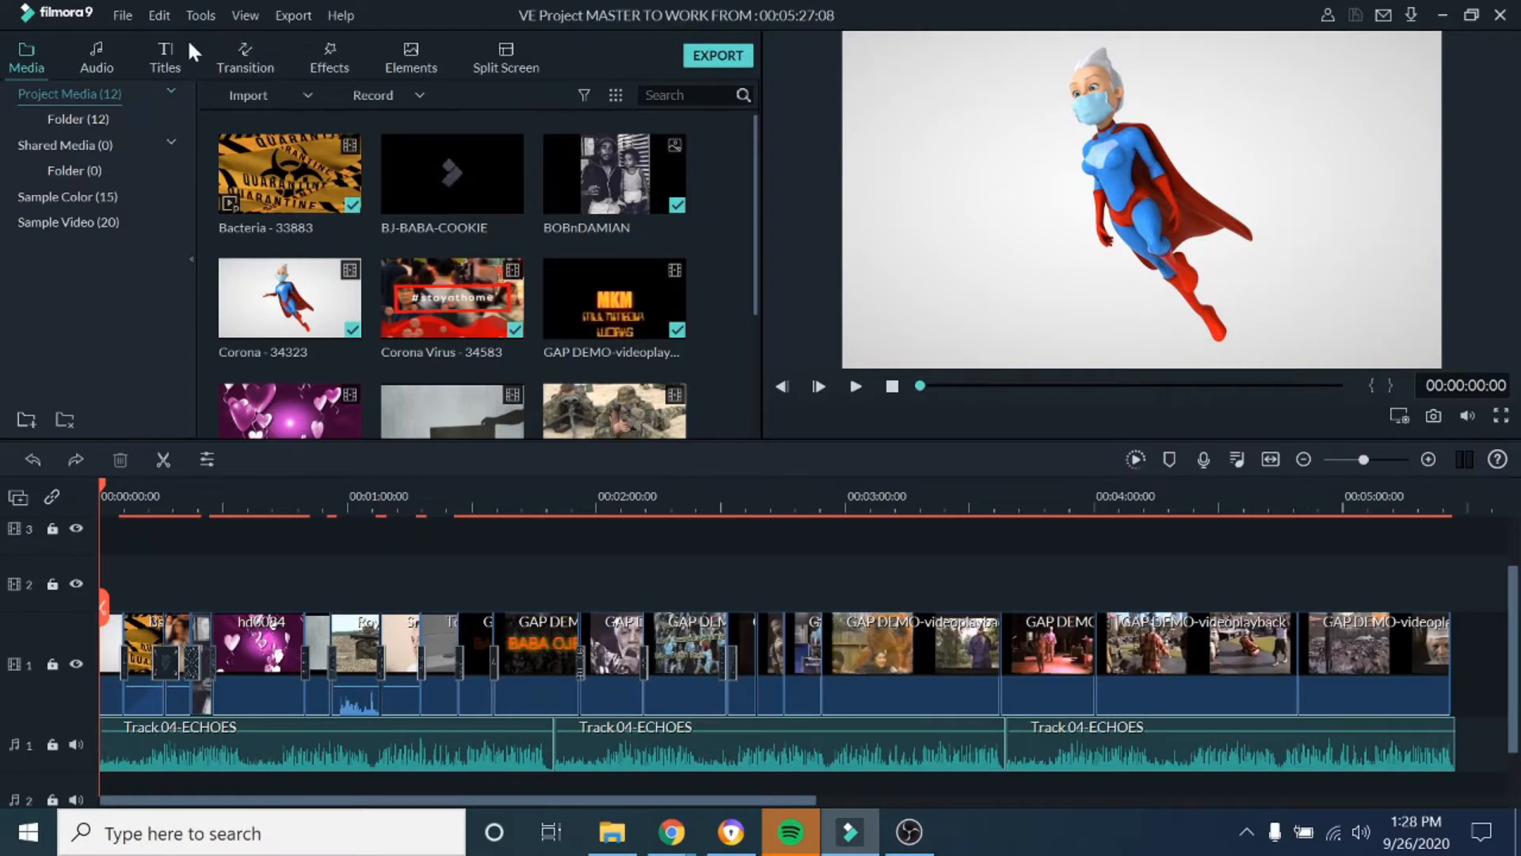
pyautogui.click(248, 70)
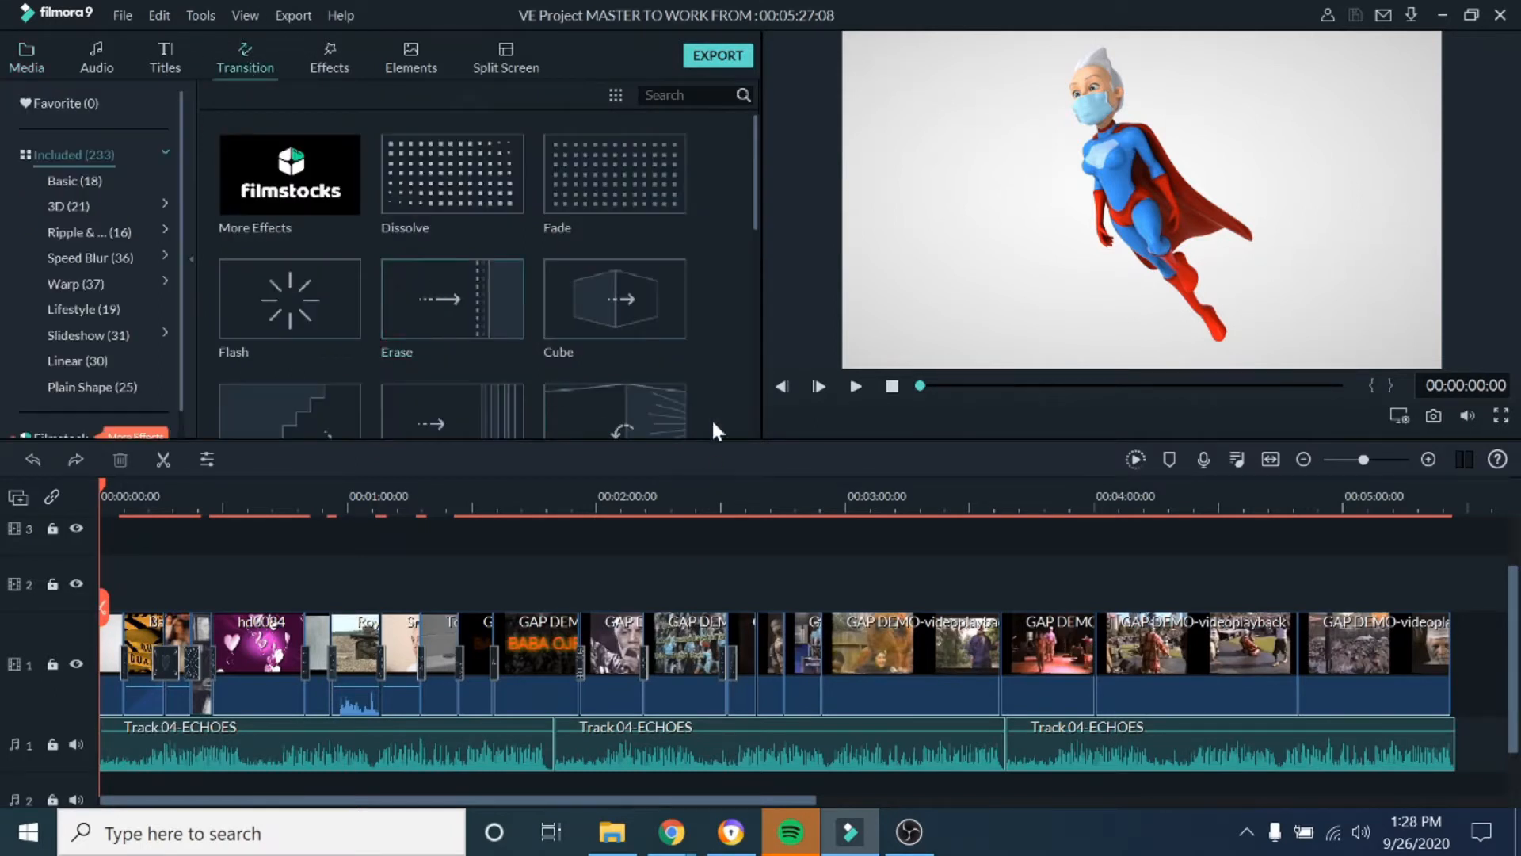
pyautogui.click(698, 511)
pyautogui.moveTo(701, 487); pyautogui.dragTo(707, 487)
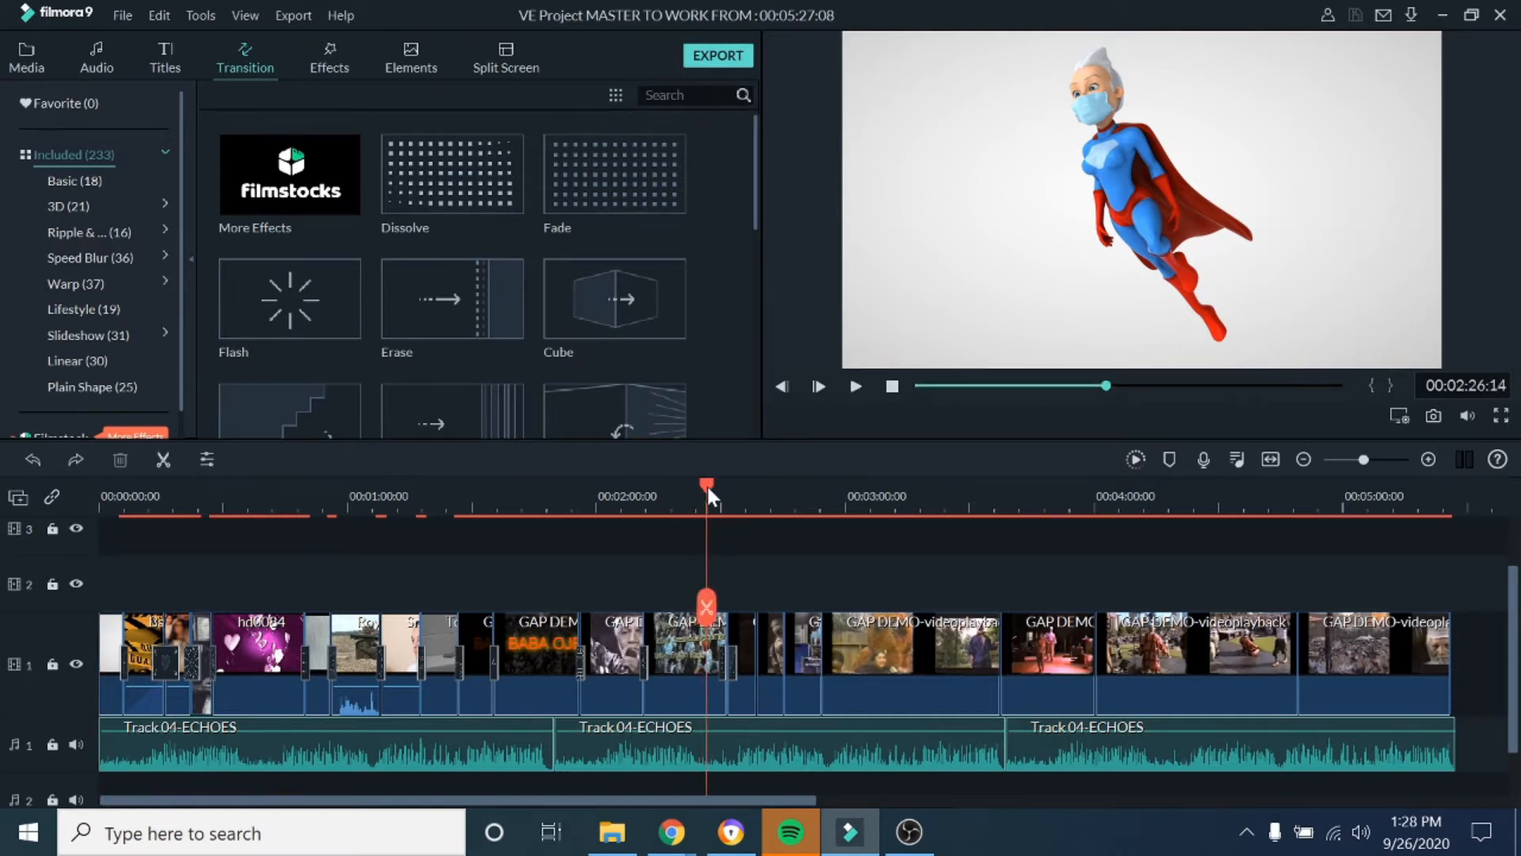
pyautogui.click(855, 387)
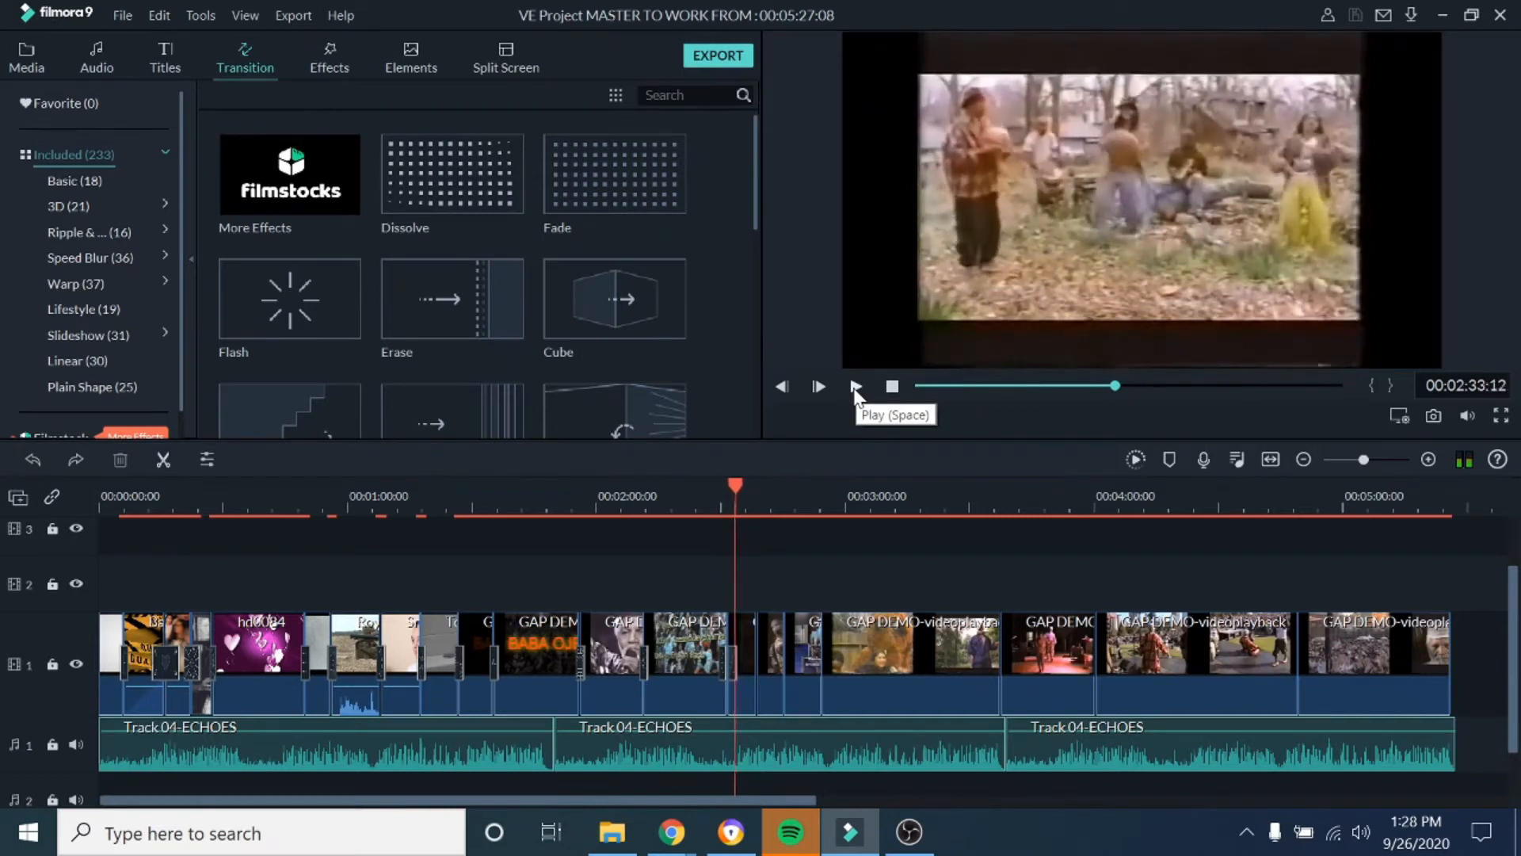
pyautogui.click(856, 388)
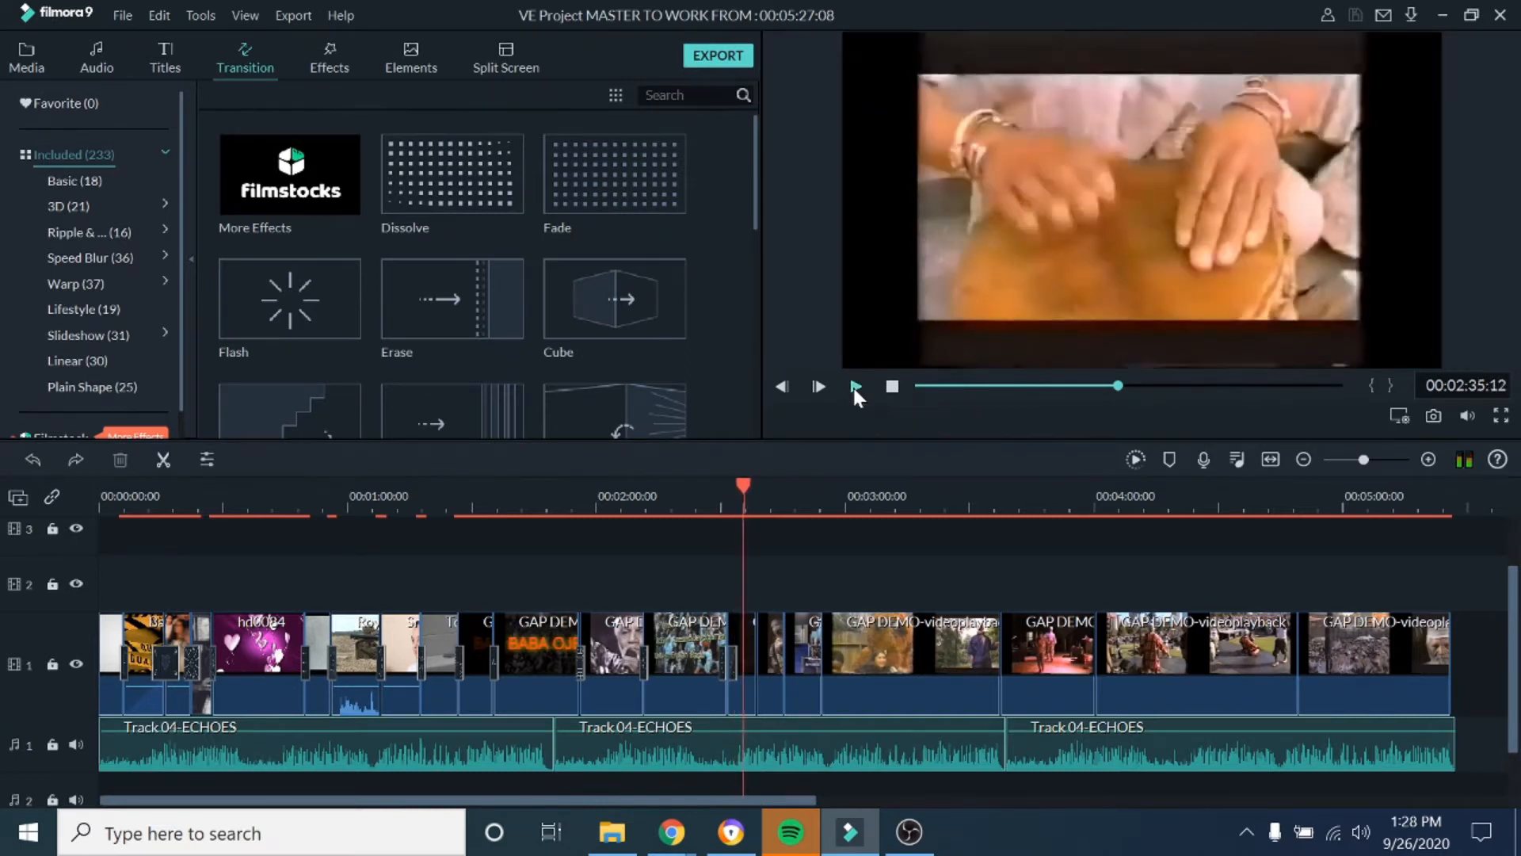
pyautogui.click(855, 385)
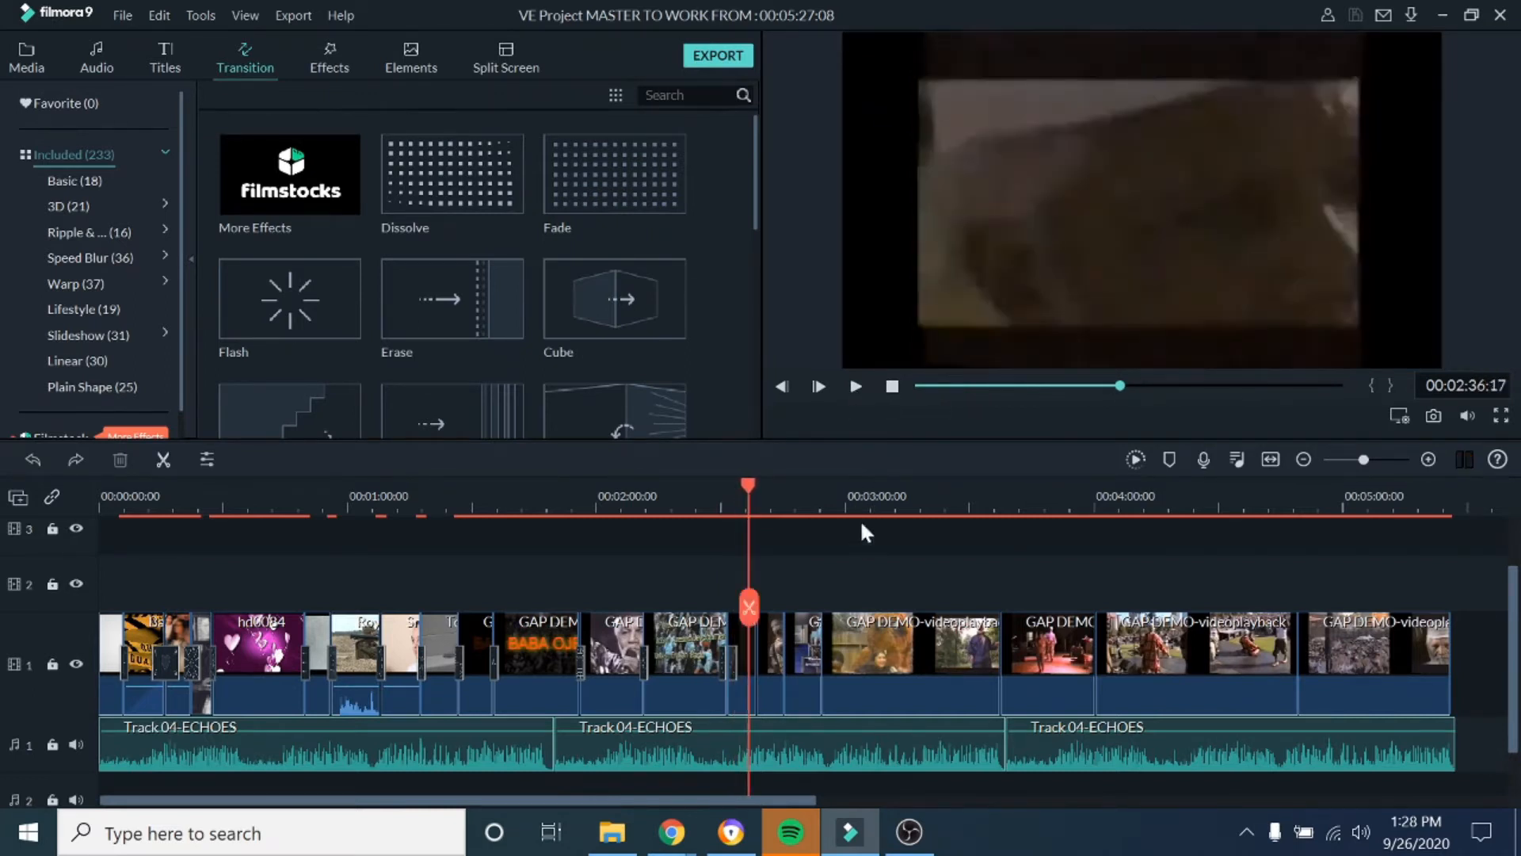
# Play the stretch from about 00:02:29 to 00:02:34 to check the two transitions around the cut near 00:02:31
pyautogui.scroll(2, 1128, 489)
pyautogui.scroll(1, 1128, 489)
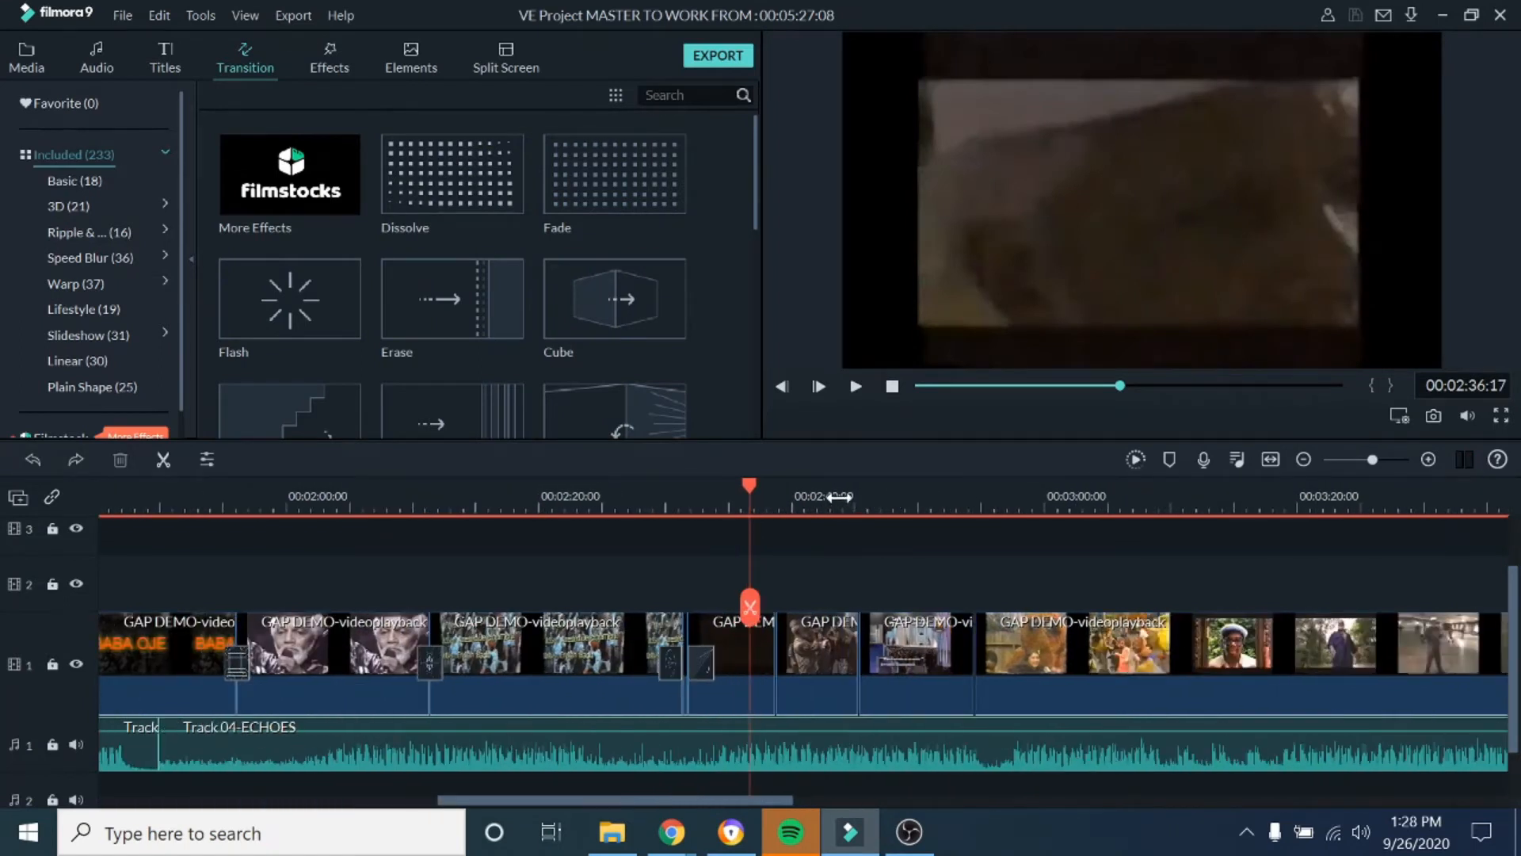
pyautogui.scroll(2, 871, 499)
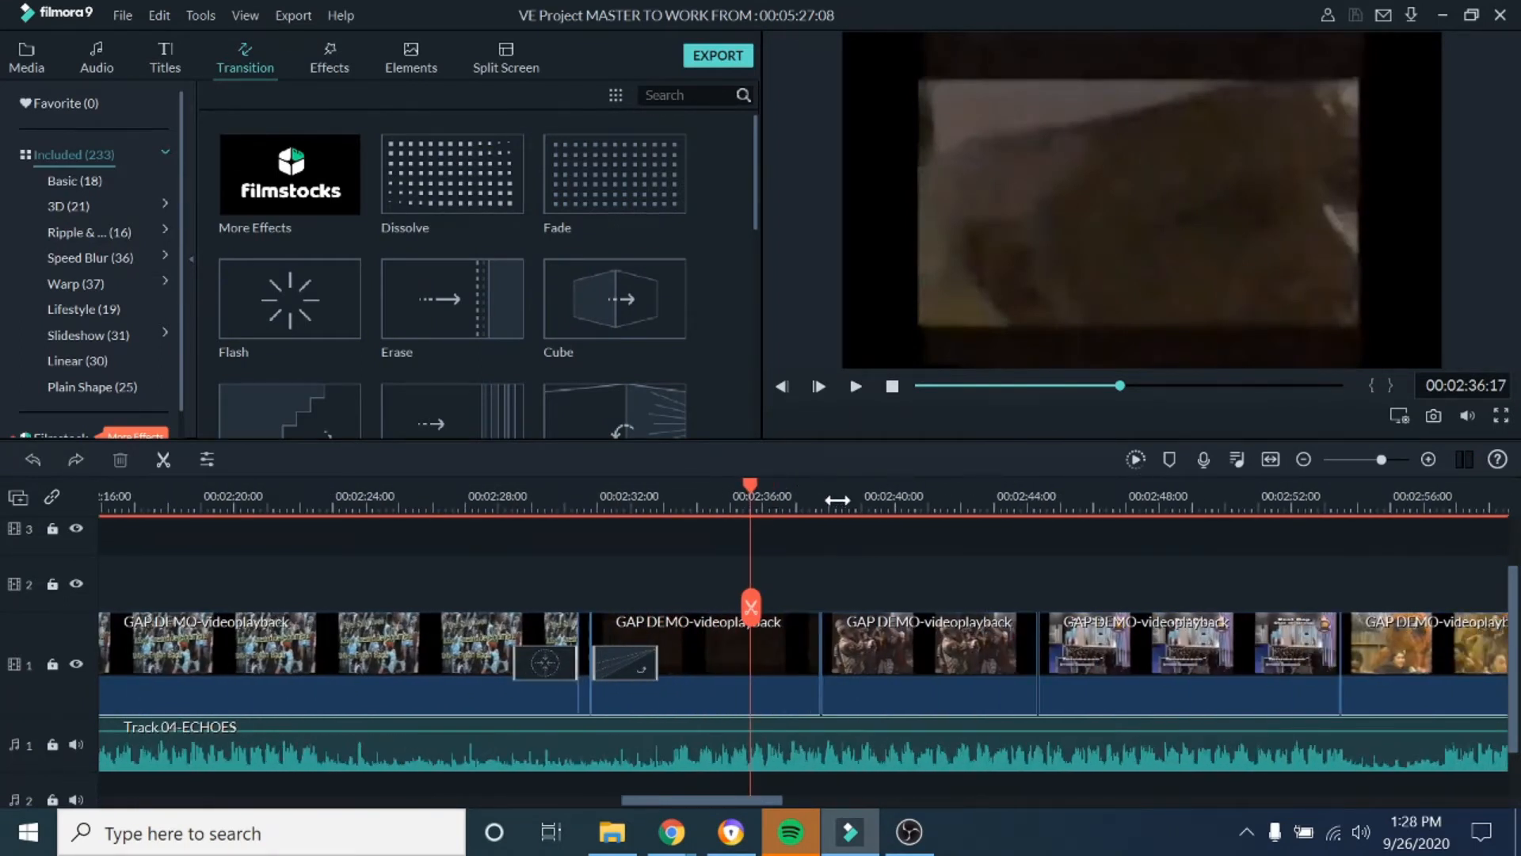
pyautogui.scroll(1, 895, 501)
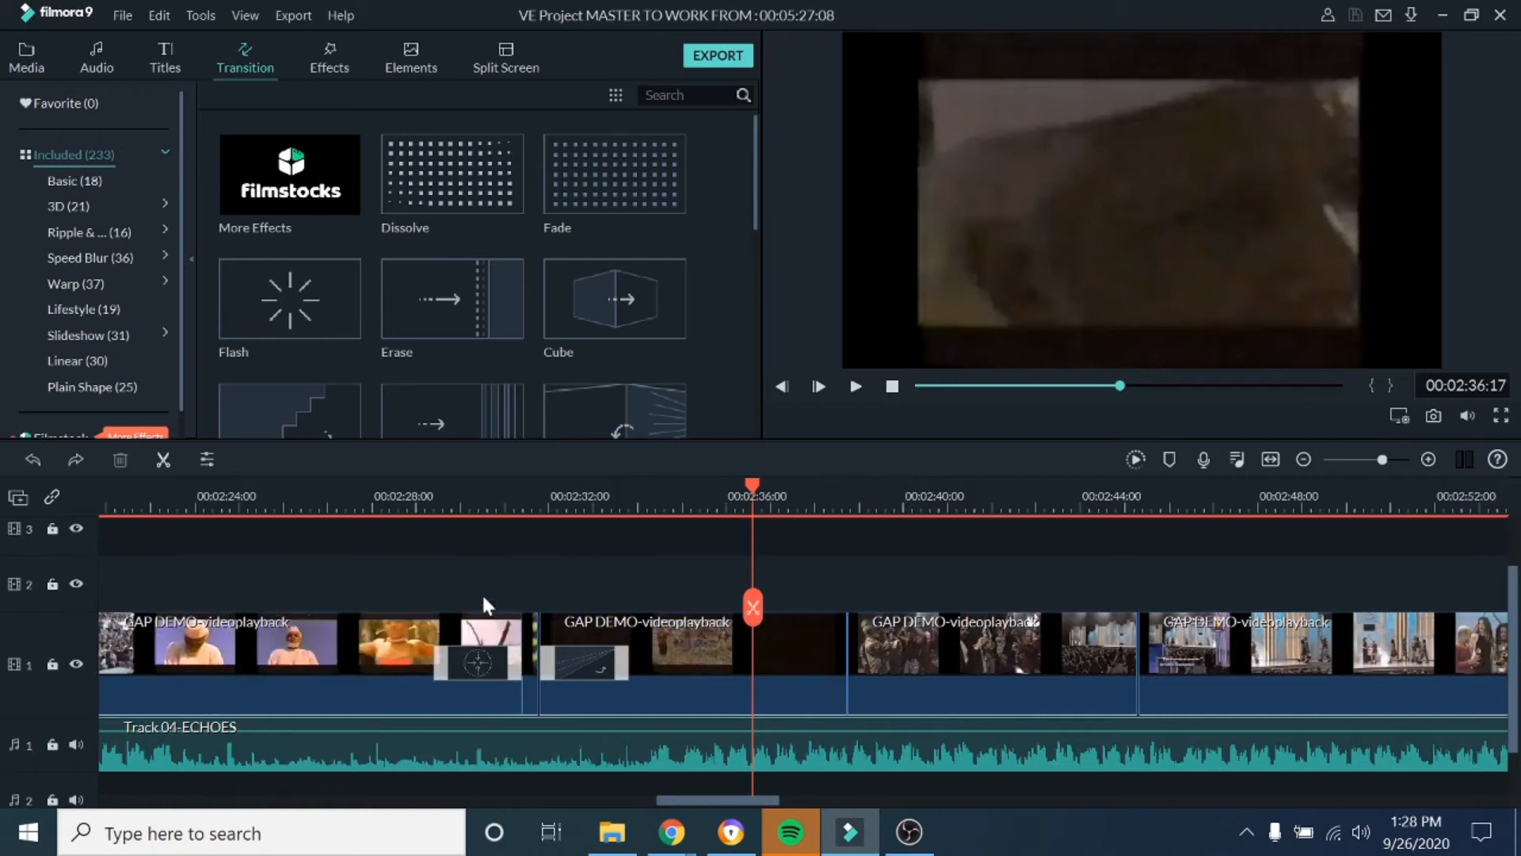
pyautogui.moveTo(754, 485); pyautogui.dragTo(363, 503)
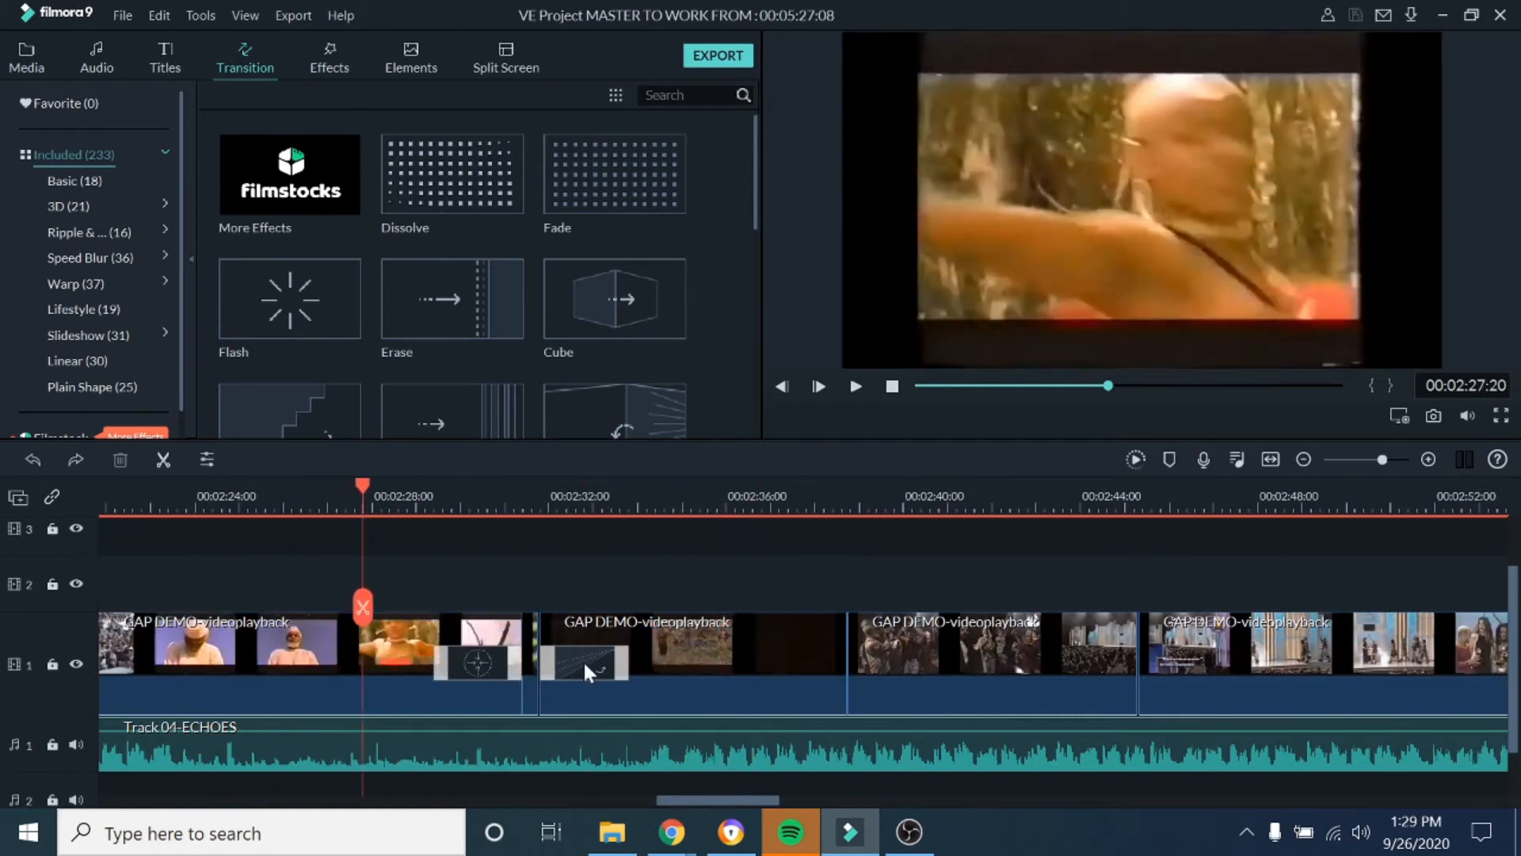
pyautogui.moveTo(358, 478); pyautogui.dragTo(421, 491)
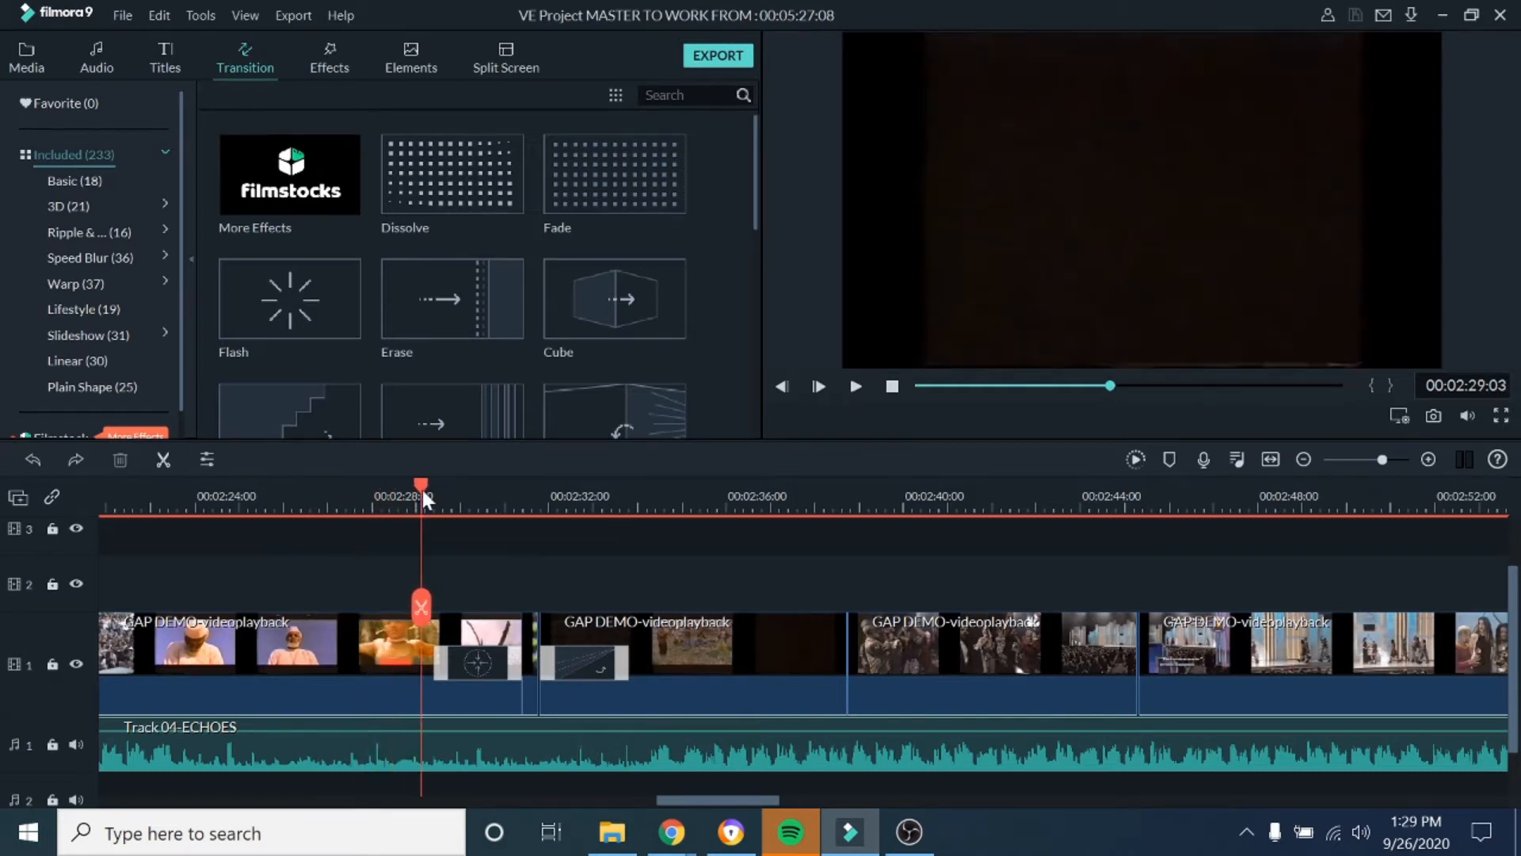
pyautogui.click(849, 383)
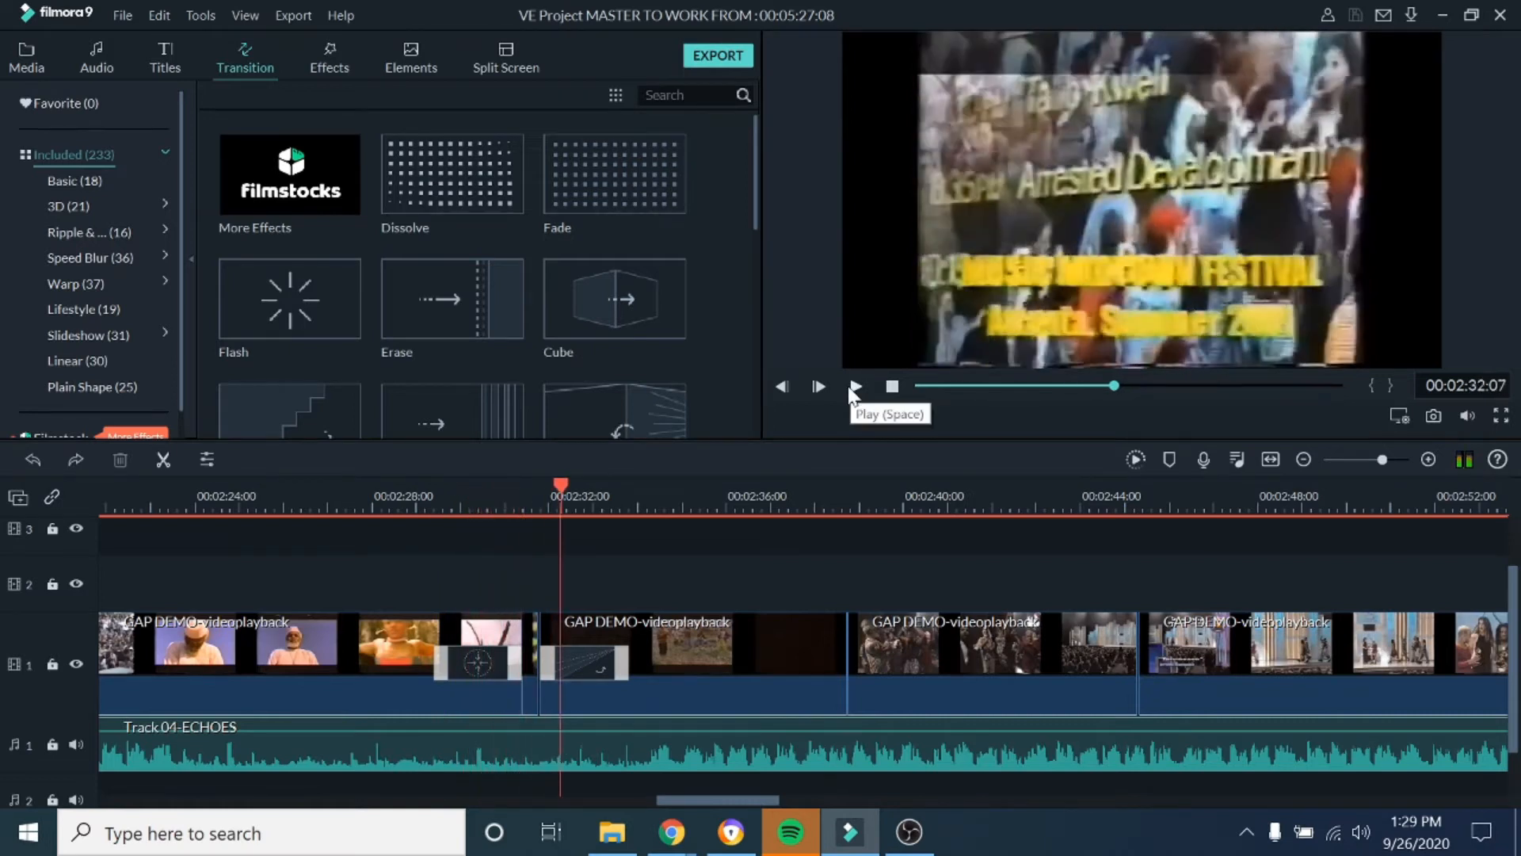
pyautogui.click(853, 387)
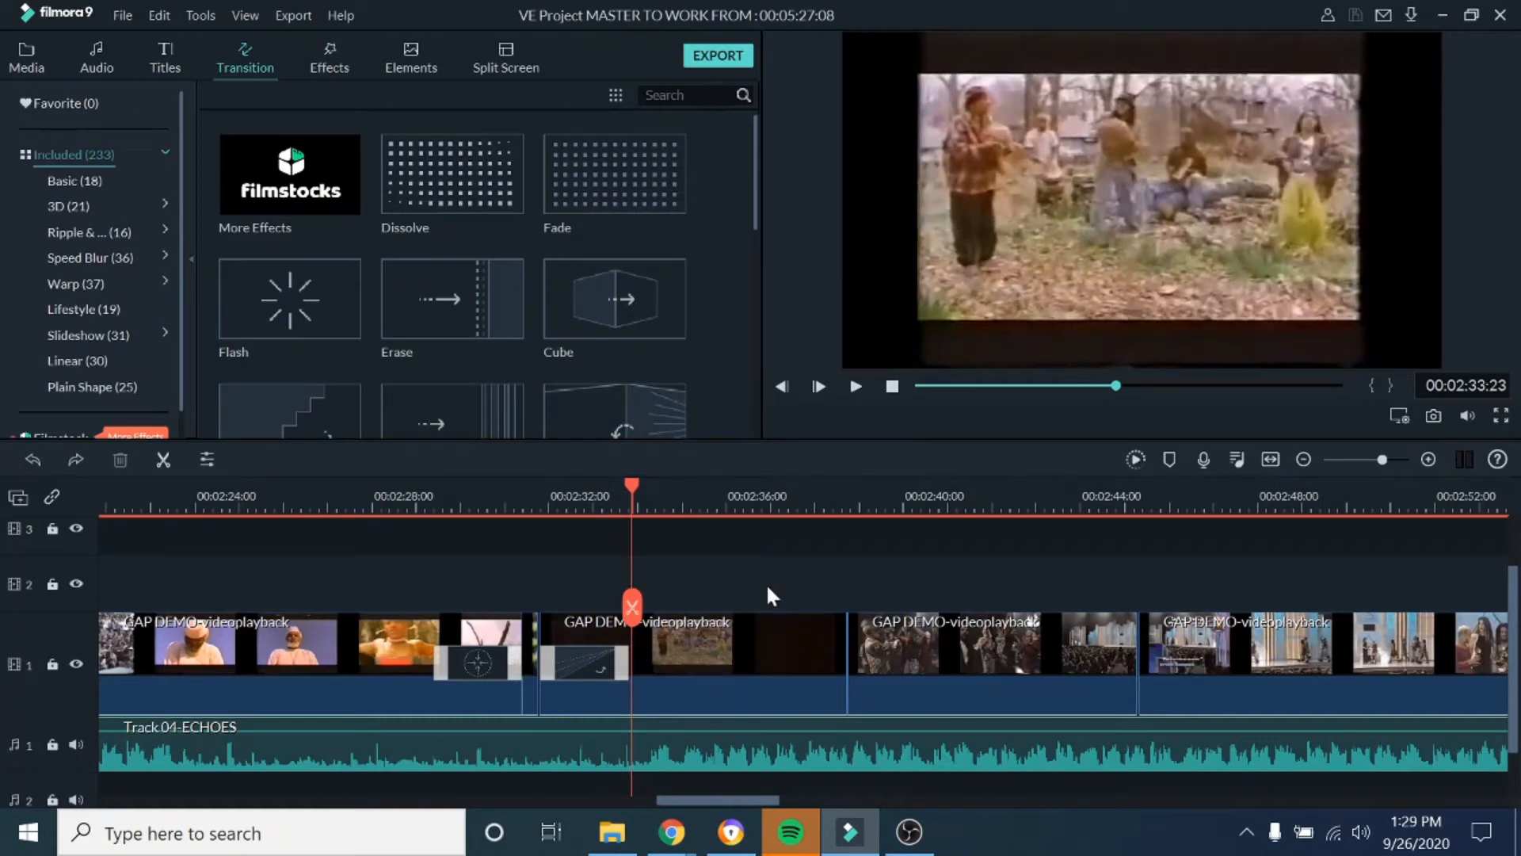
# Preview the Evaporate 2 transition and apply it to the cut between the GAP DEMO clips near 00:02:38
pyautogui.moveTo(686, 838)
pyautogui.moveTo(754, 174); pyautogui.dragTo(757, 309)
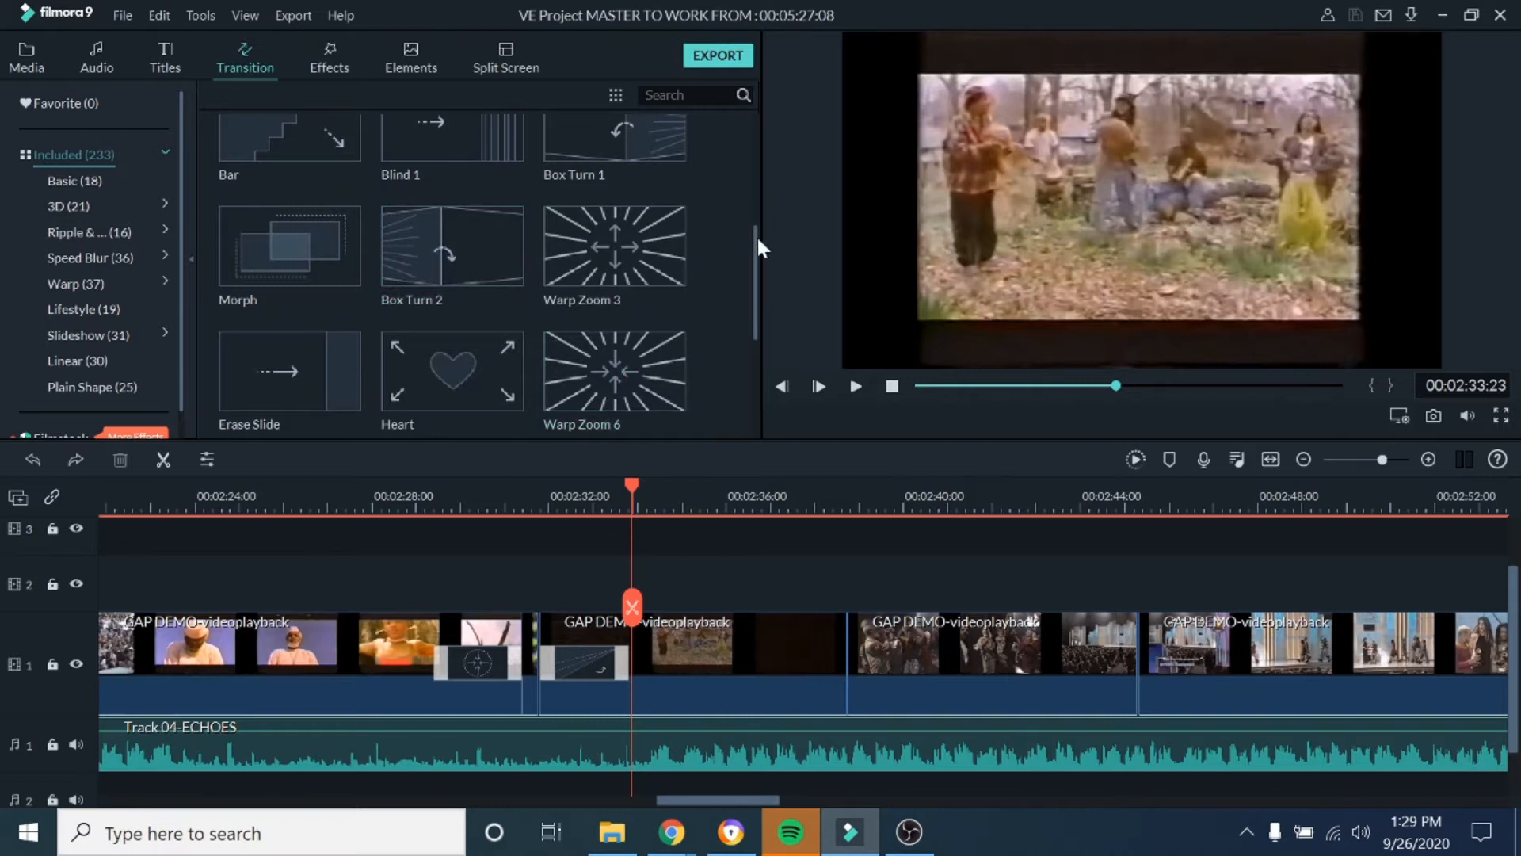
pyautogui.click(491, 274)
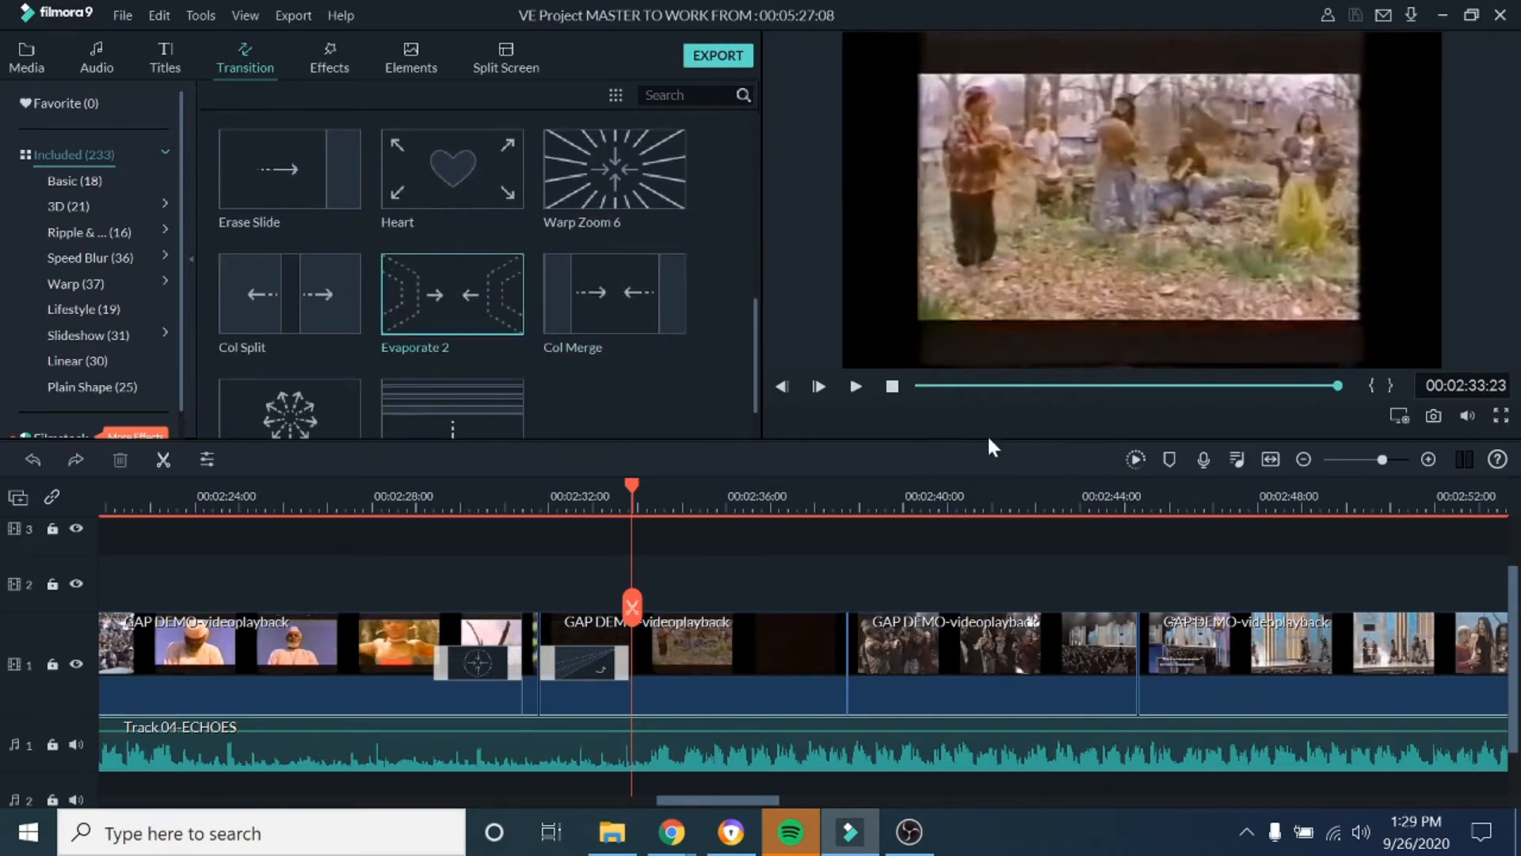
pyautogui.click(856, 387)
pyautogui.moveTo(500, 321); pyautogui.dragTo(847, 662)
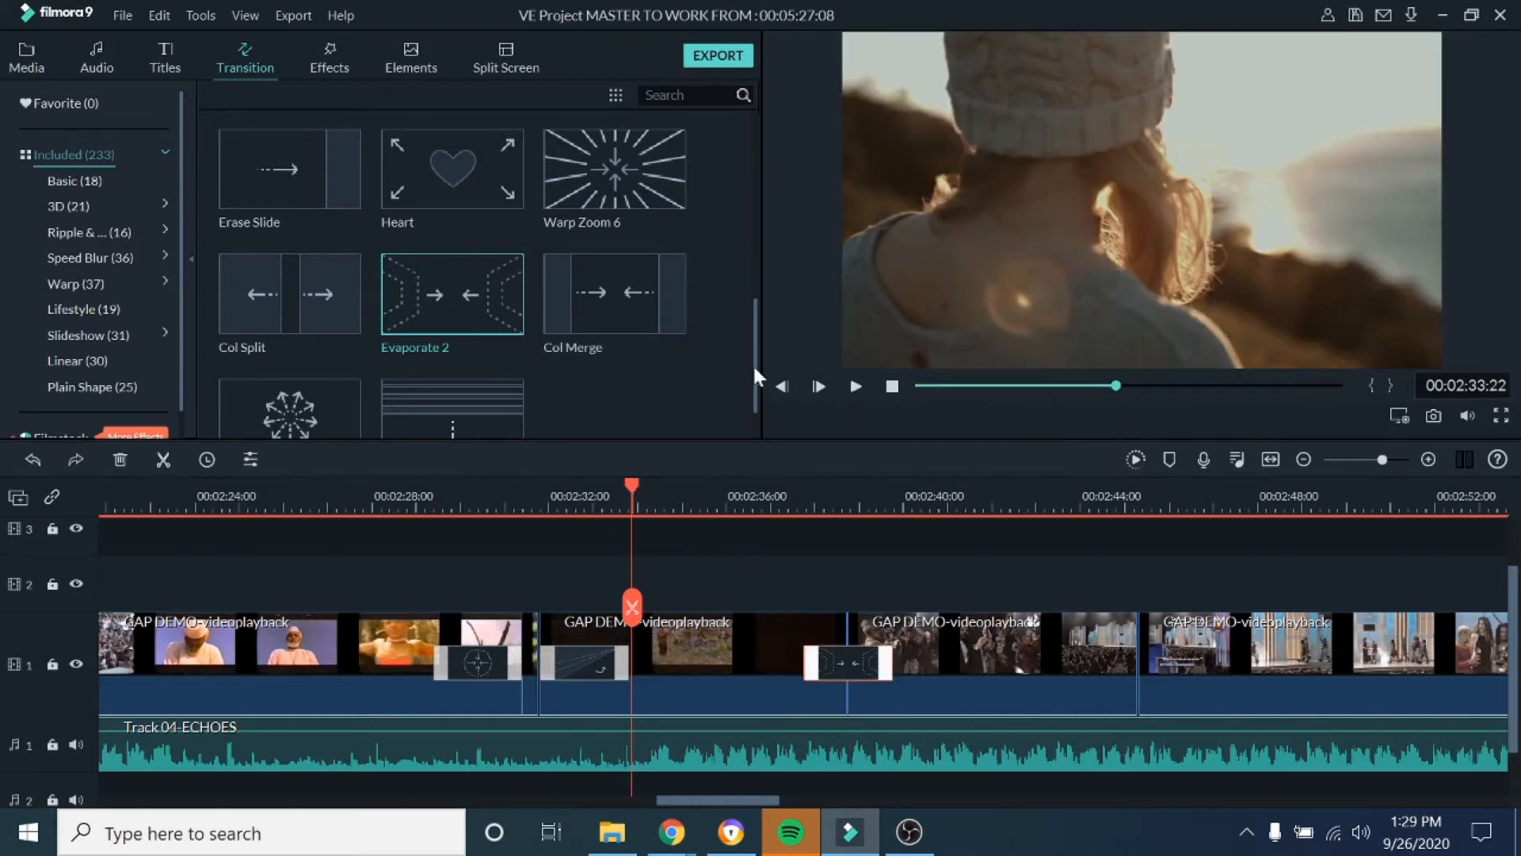
# Preview the Col Merge and Box Flip 2 transitions, and apply Box Flip 2 to the cut near 00:02:45
pyautogui.click(653, 277)
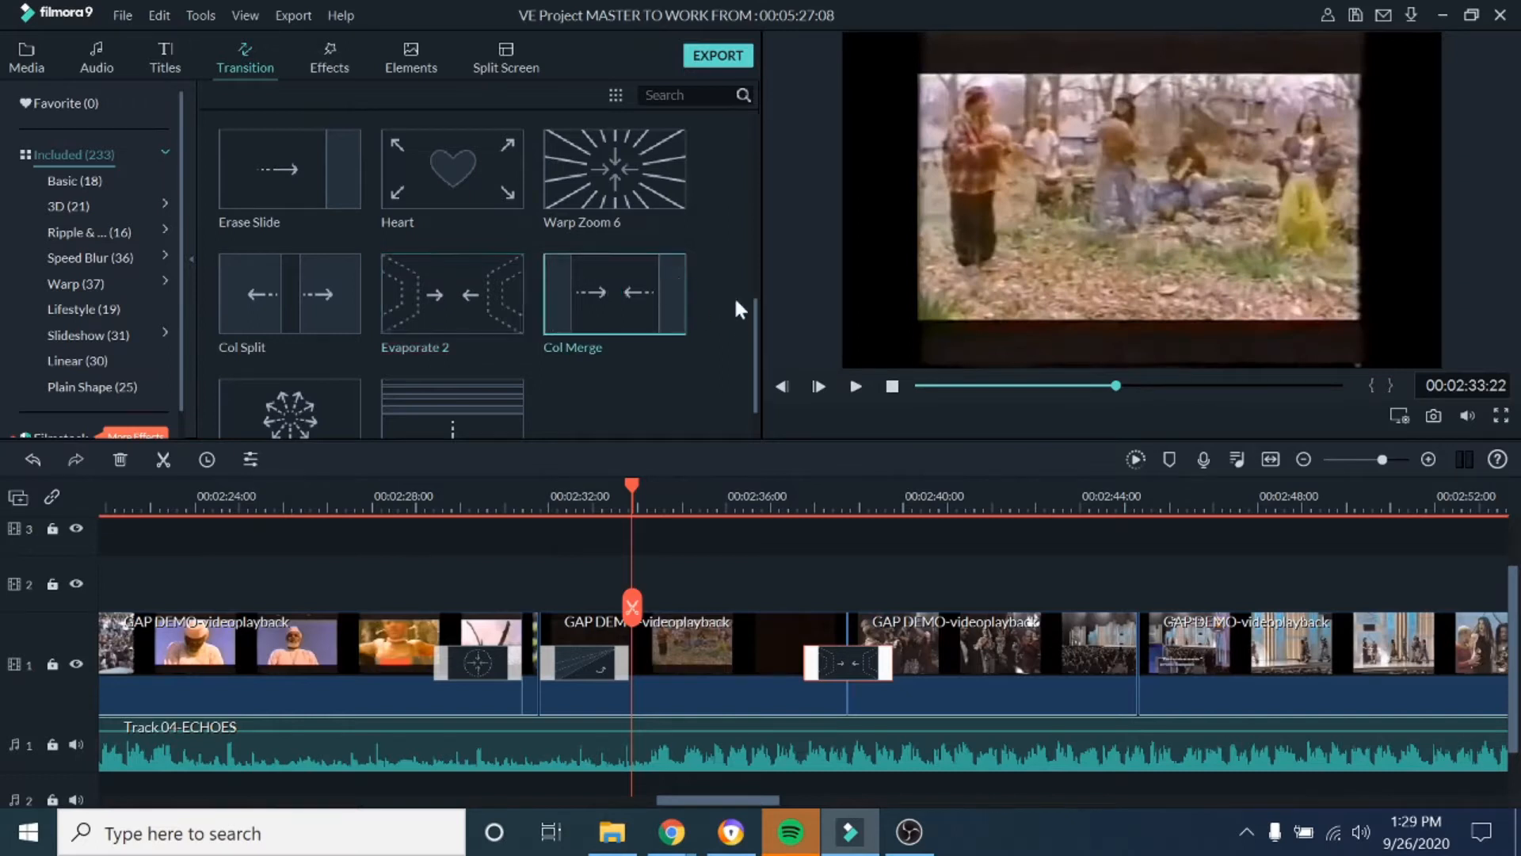
pyautogui.click(856, 386)
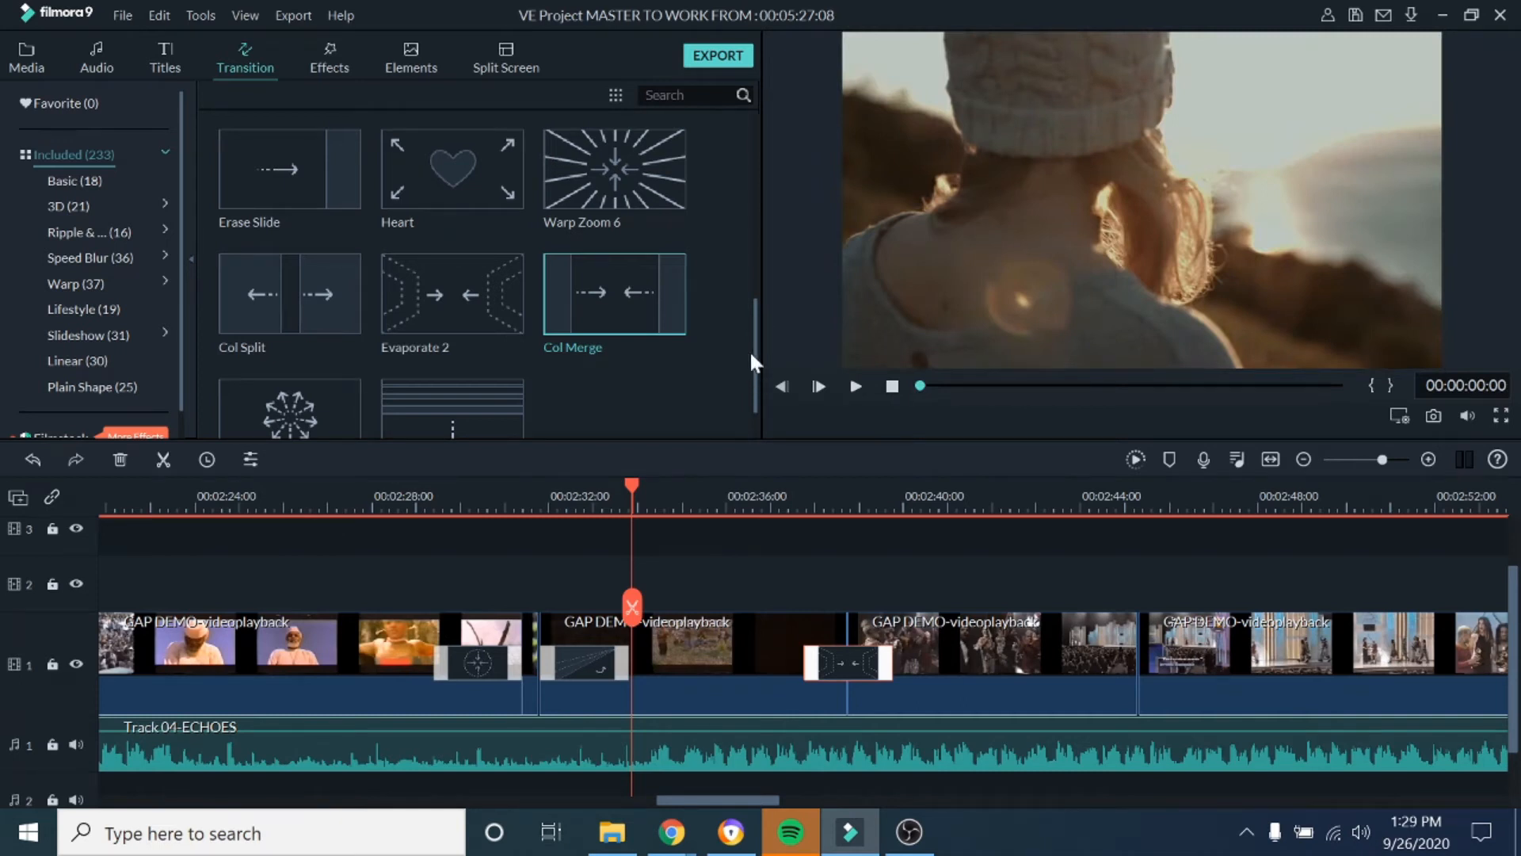
pyautogui.scroll(-8, 753, 357)
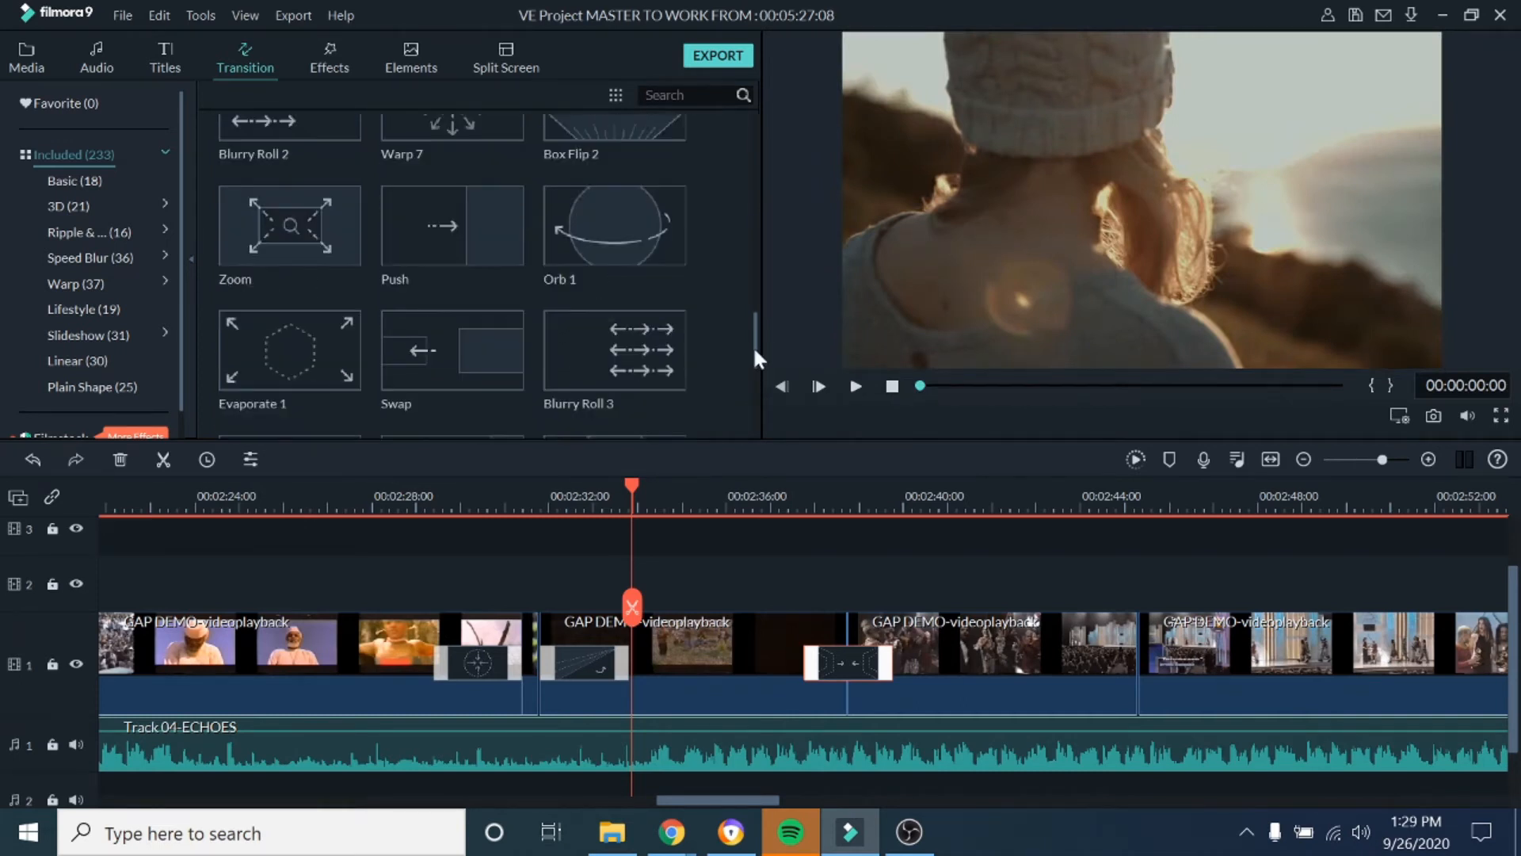
pyautogui.scroll(2, 752, 345)
pyautogui.click(583, 207)
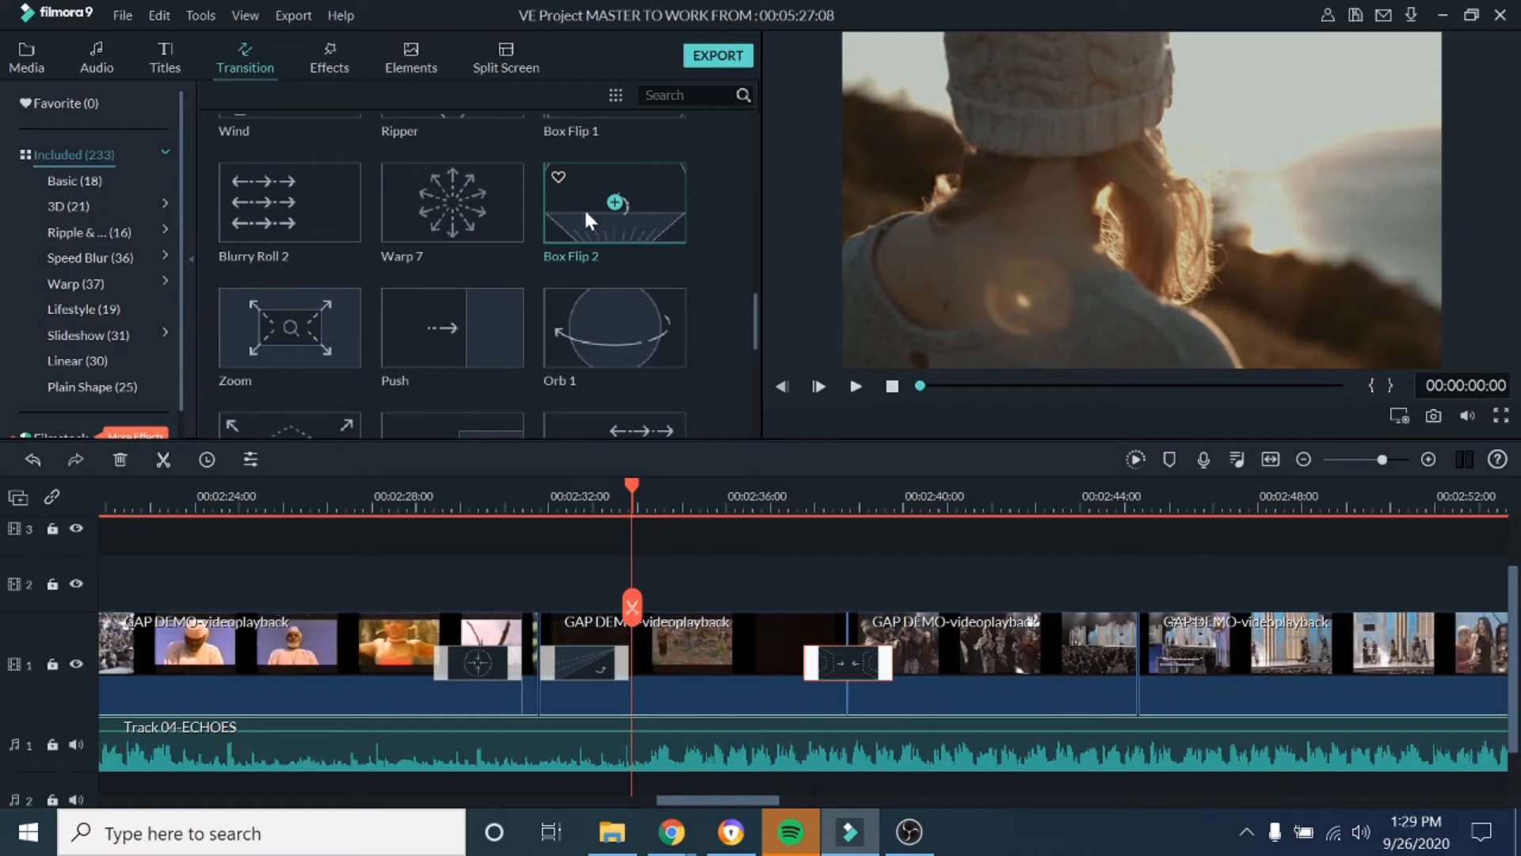
pyautogui.click(854, 386)
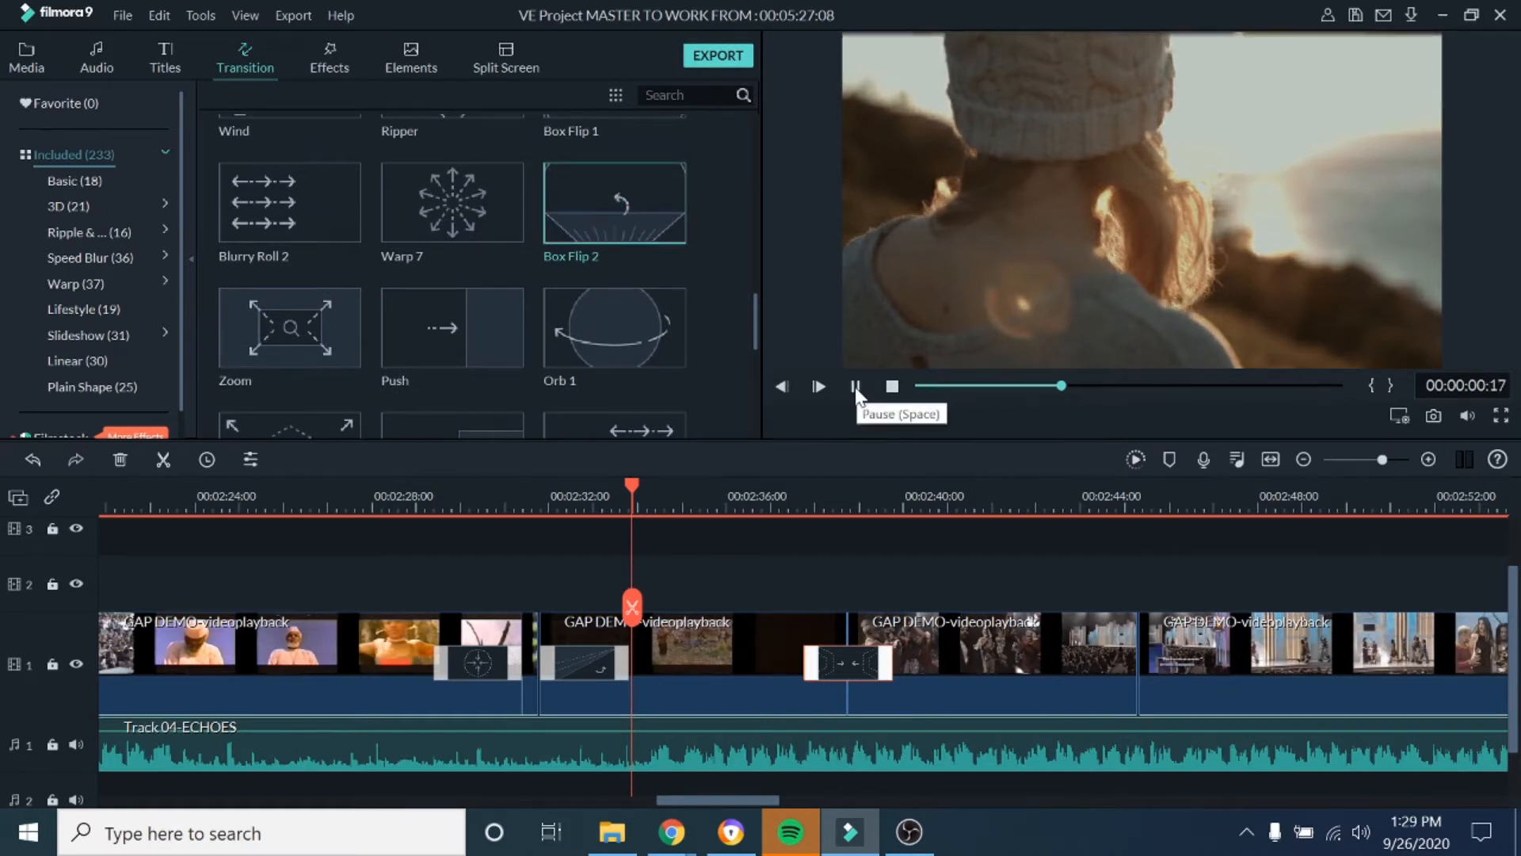
pyautogui.moveTo(602, 202); pyautogui.dragTo(1114, 640)
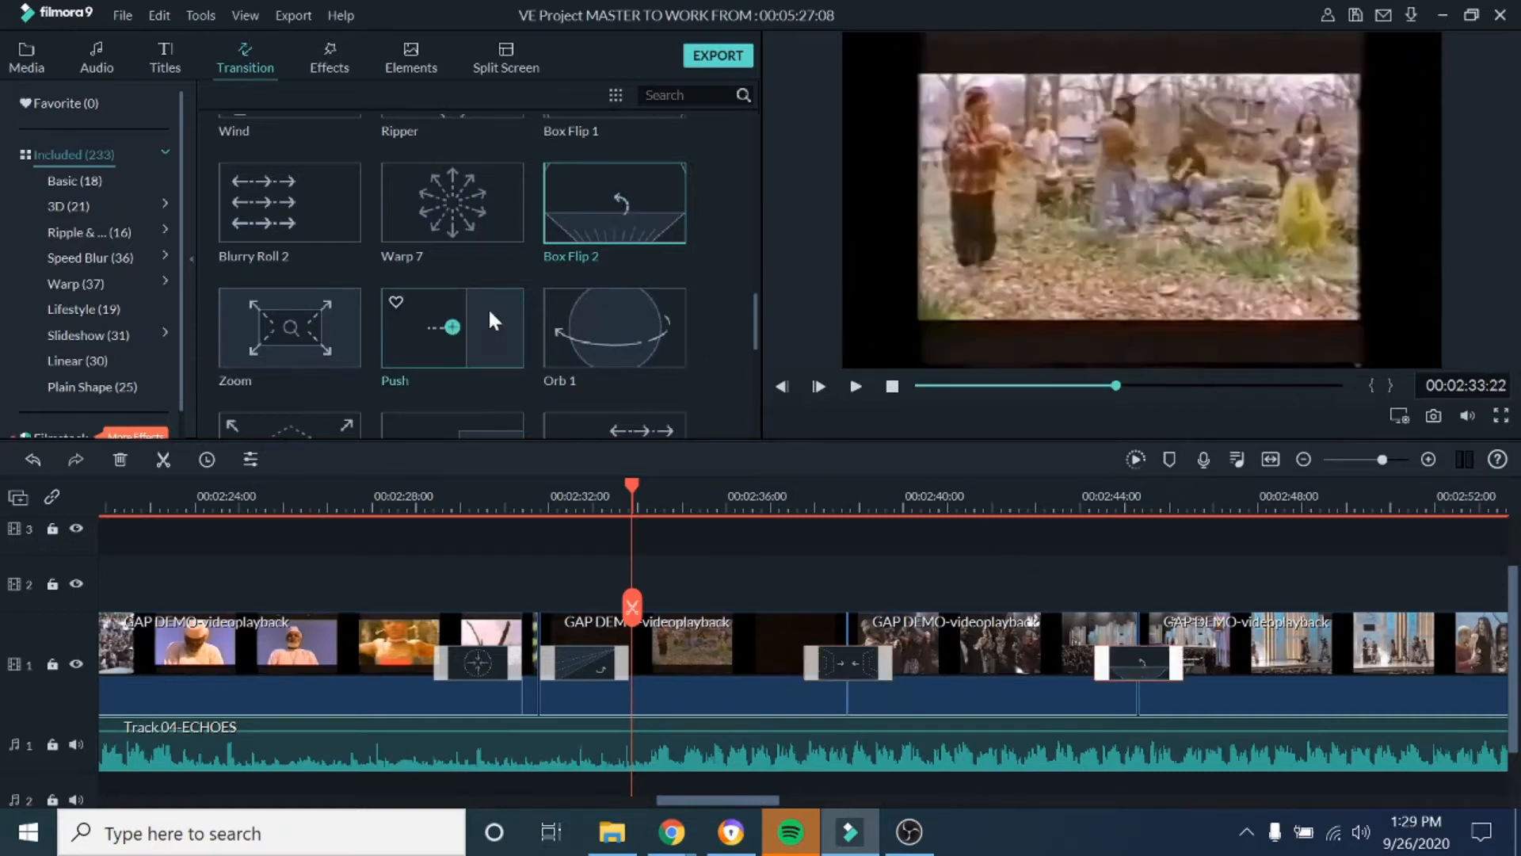
# Preview the Zoom transition and apply it to the cut between the GAP DEMO clips near 00:02:53
pyautogui.click(346, 330)
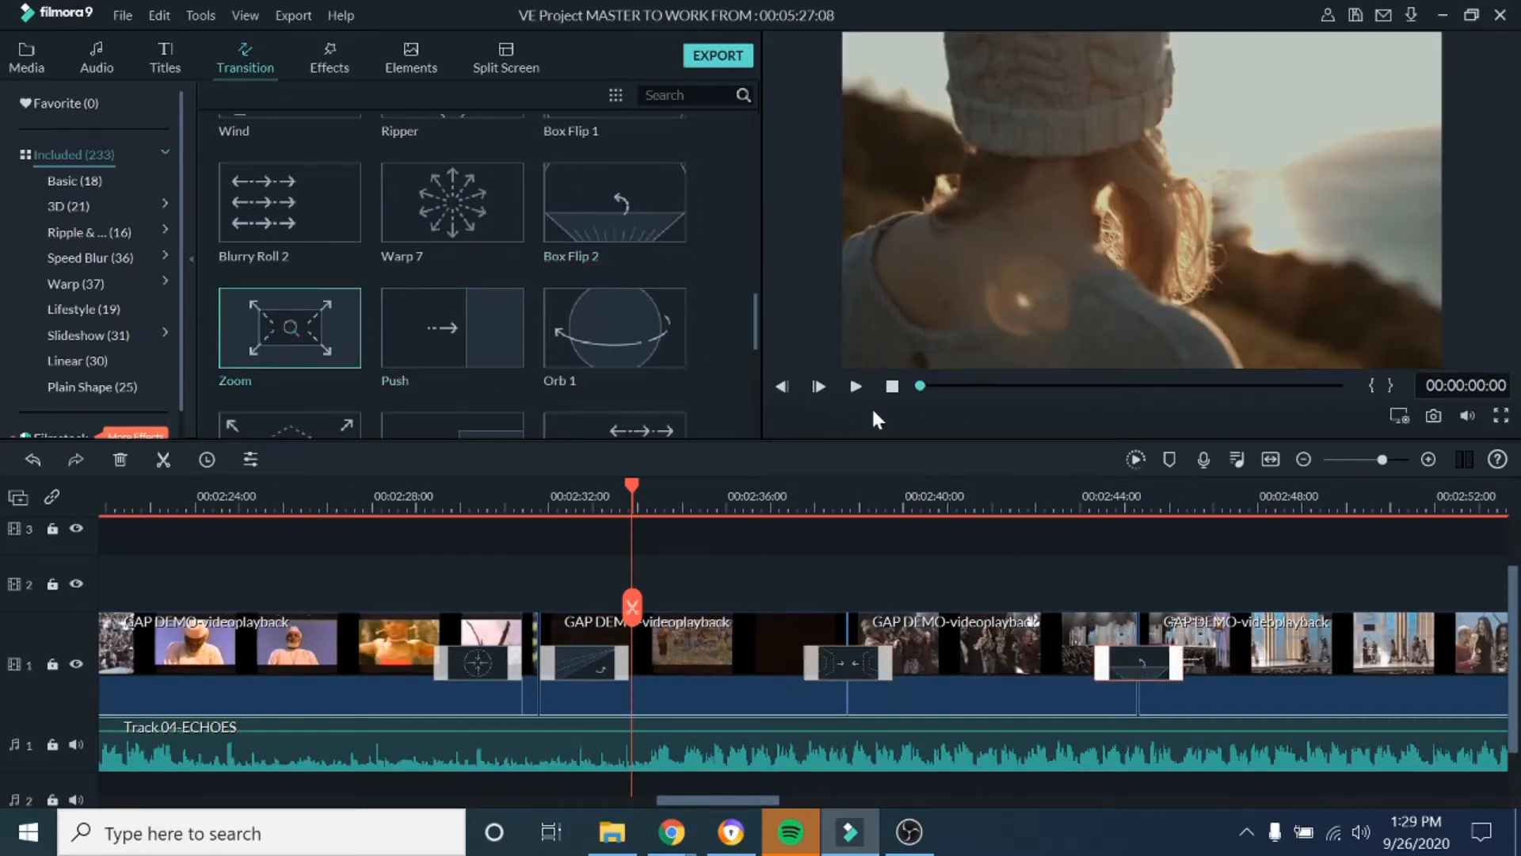
pyautogui.click(857, 387)
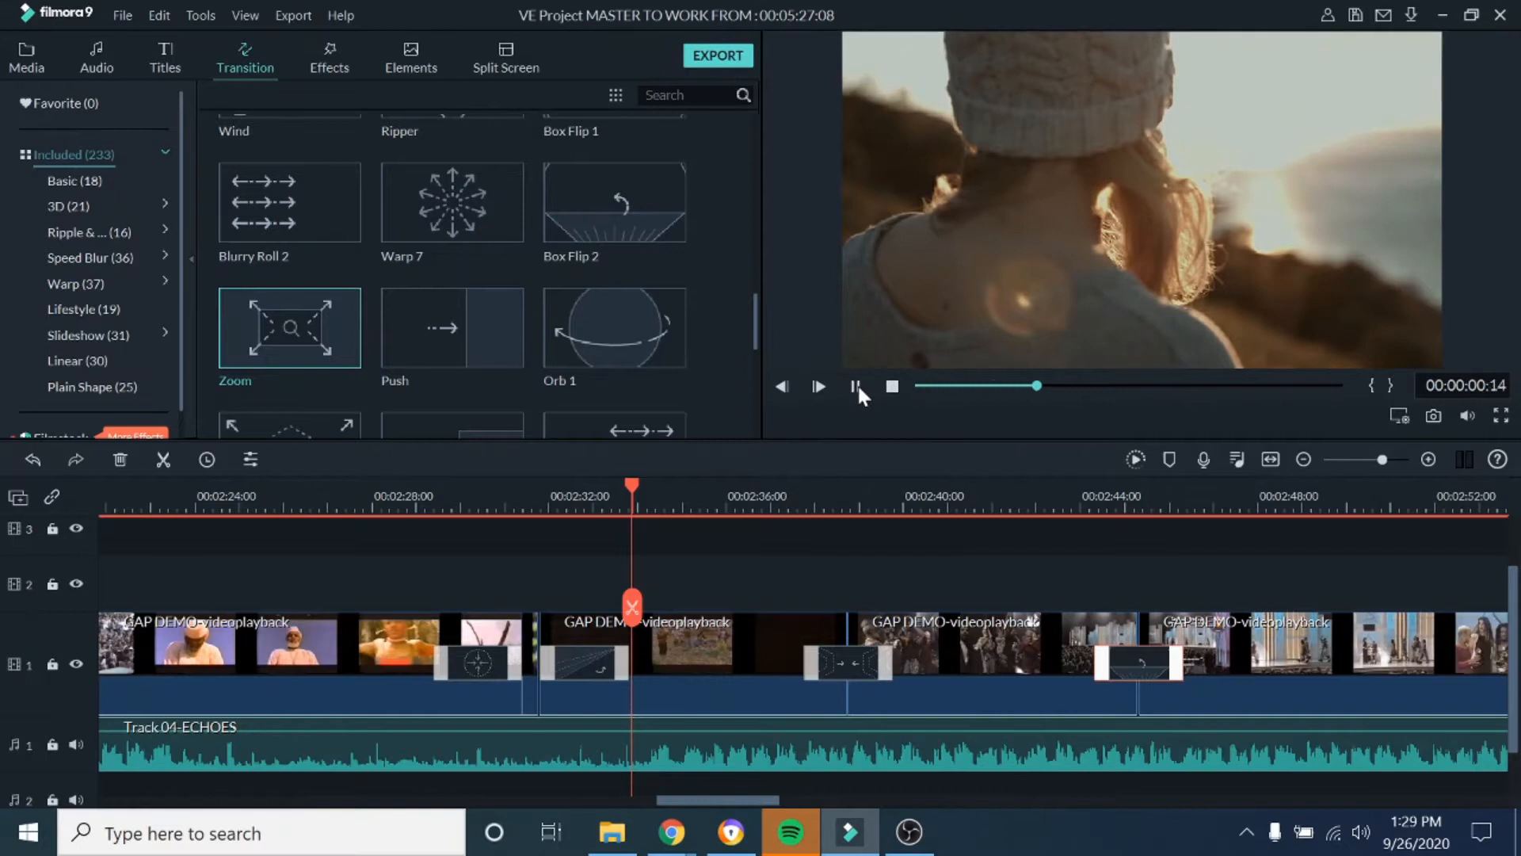
pyautogui.moveTo(331, 317); pyautogui.dragTo(303, 334)
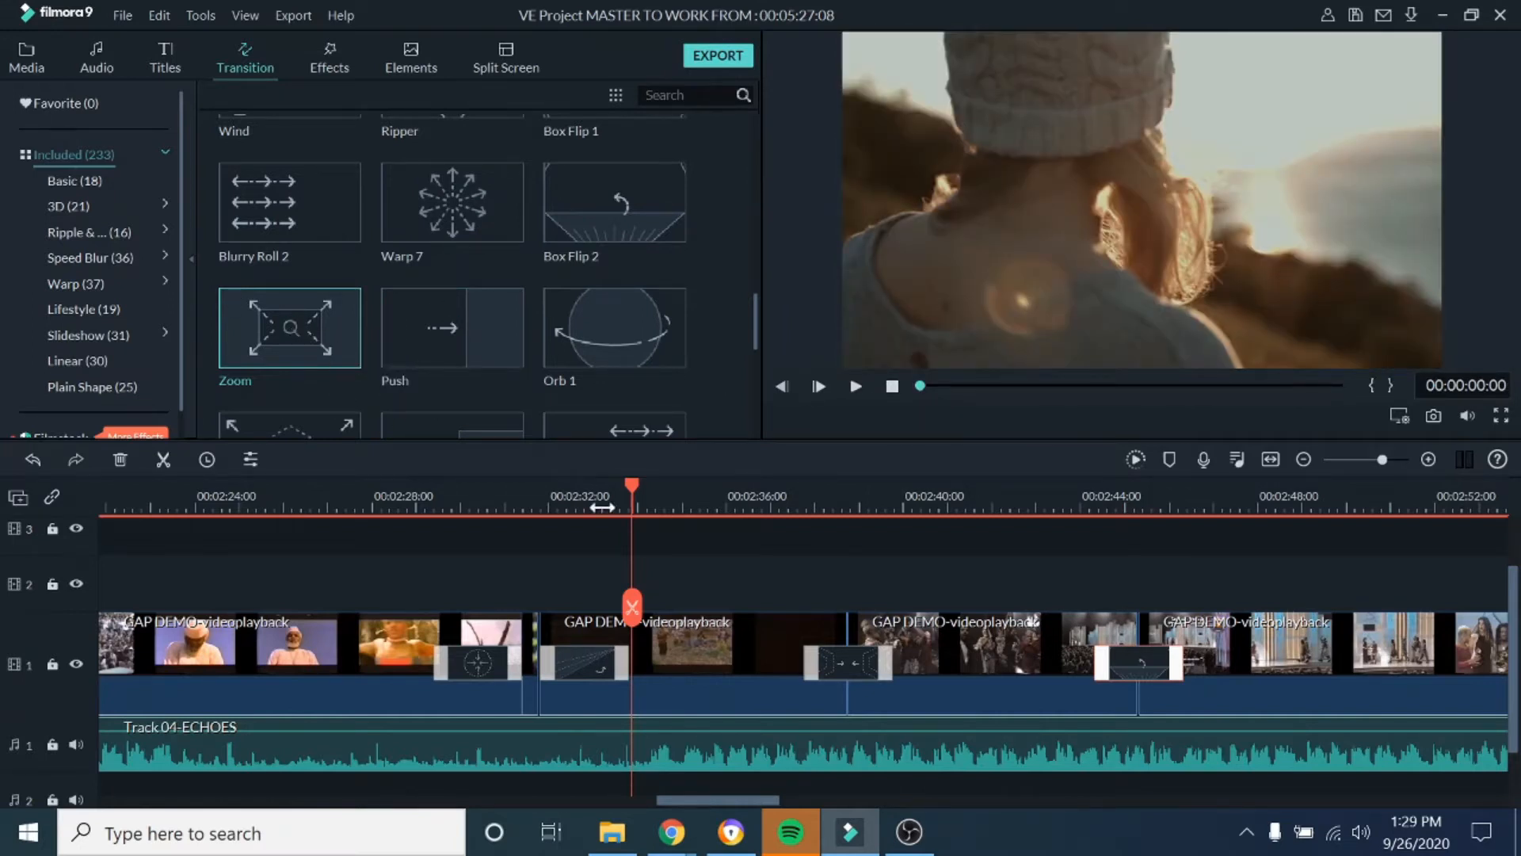
pyautogui.hotkey('ctrl', '-')
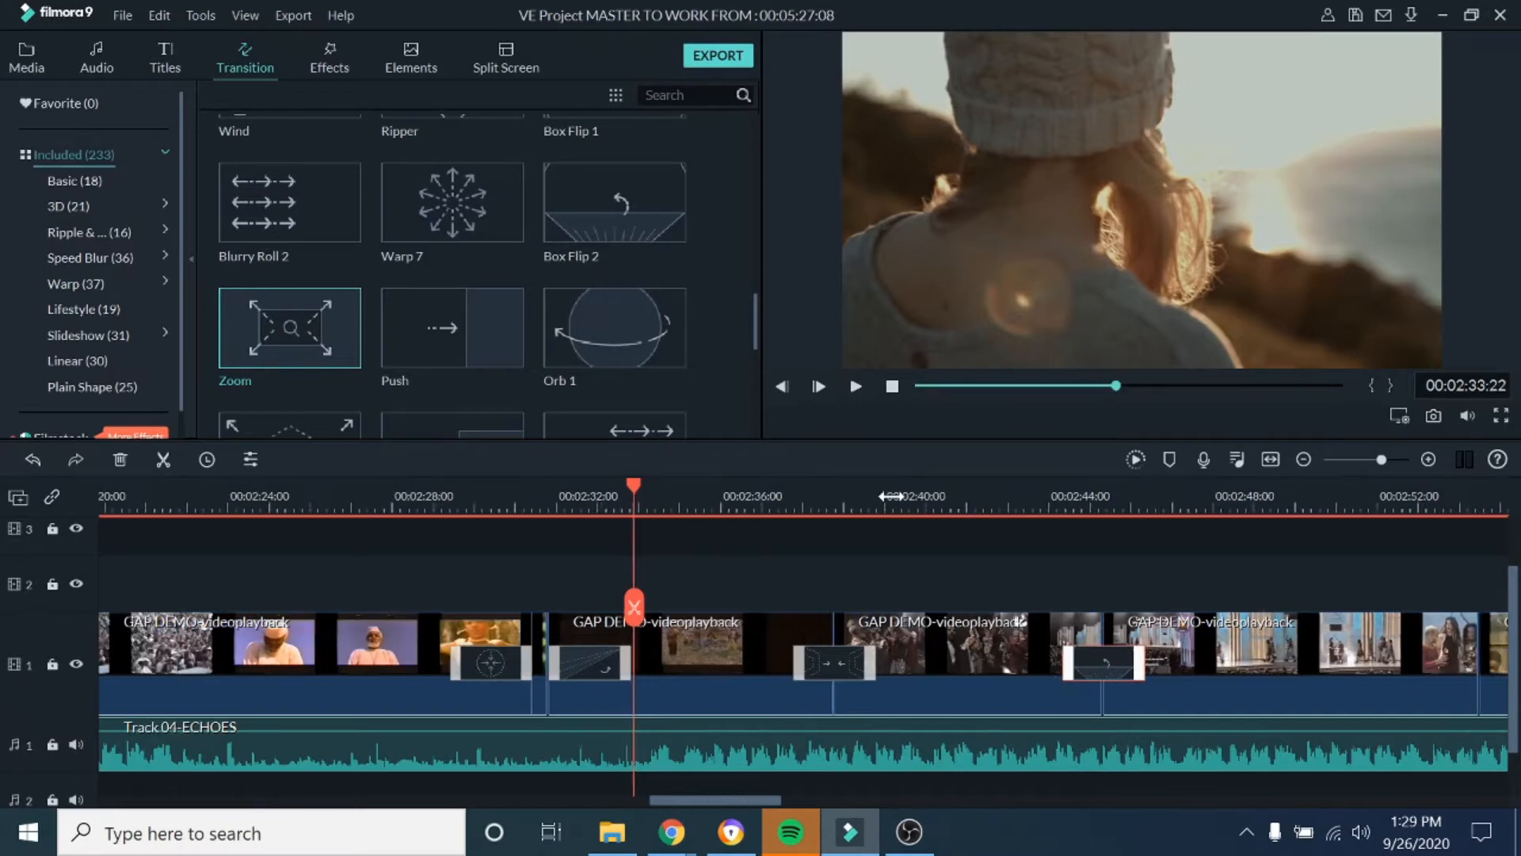
pyautogui.moveTo(255, 333); pyautogui.dragTo(1067, 690)
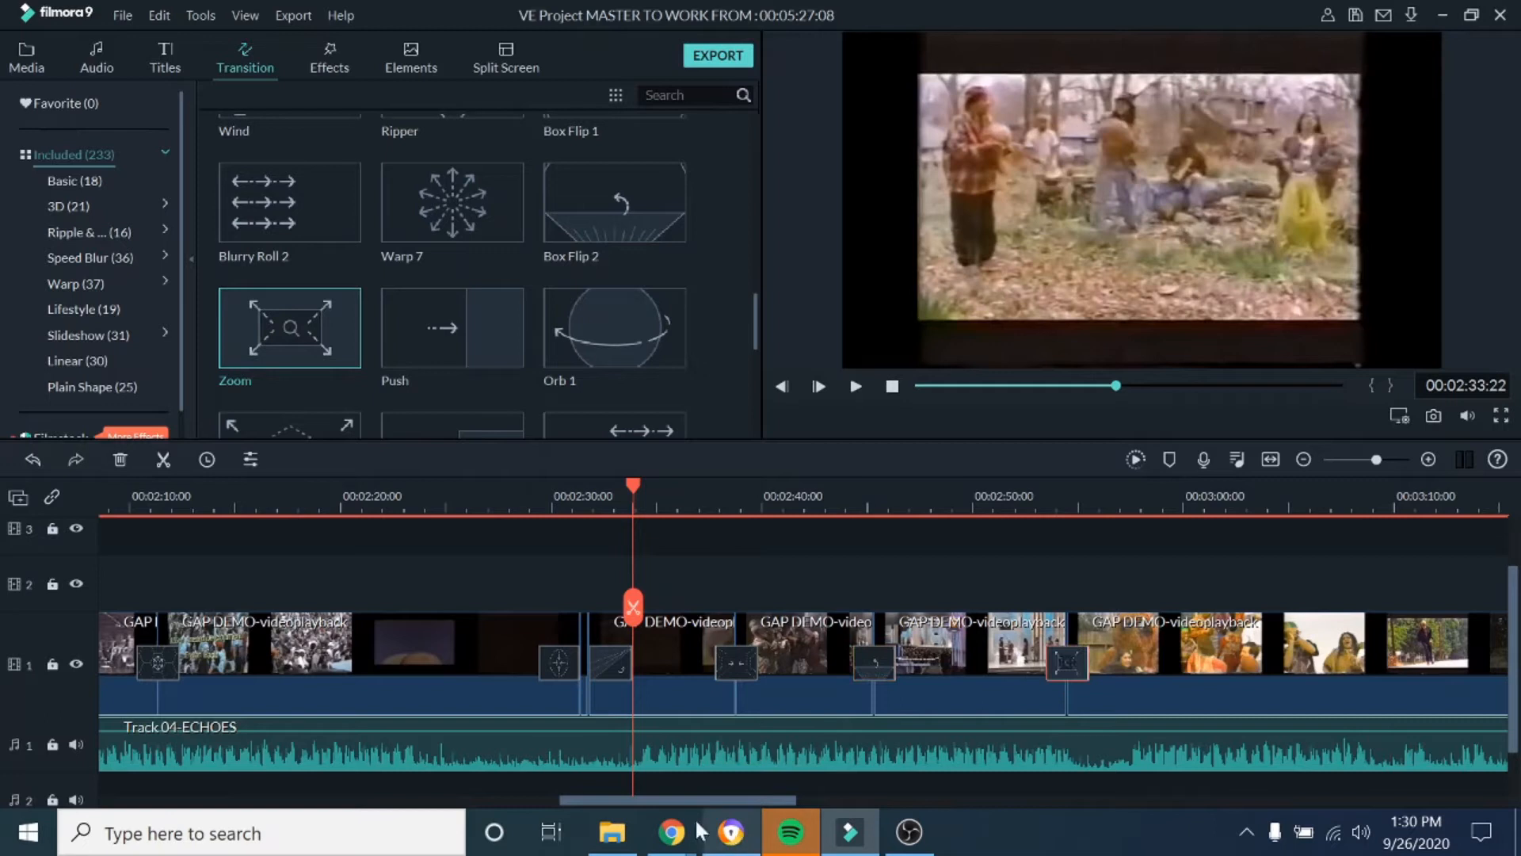
# Preview the Swap transition and apply it to the cut between the GAP DEMO clips near 00:03:35
pyautogui.moveTo(700, 799); pyautogui.dragTo(778, 802)
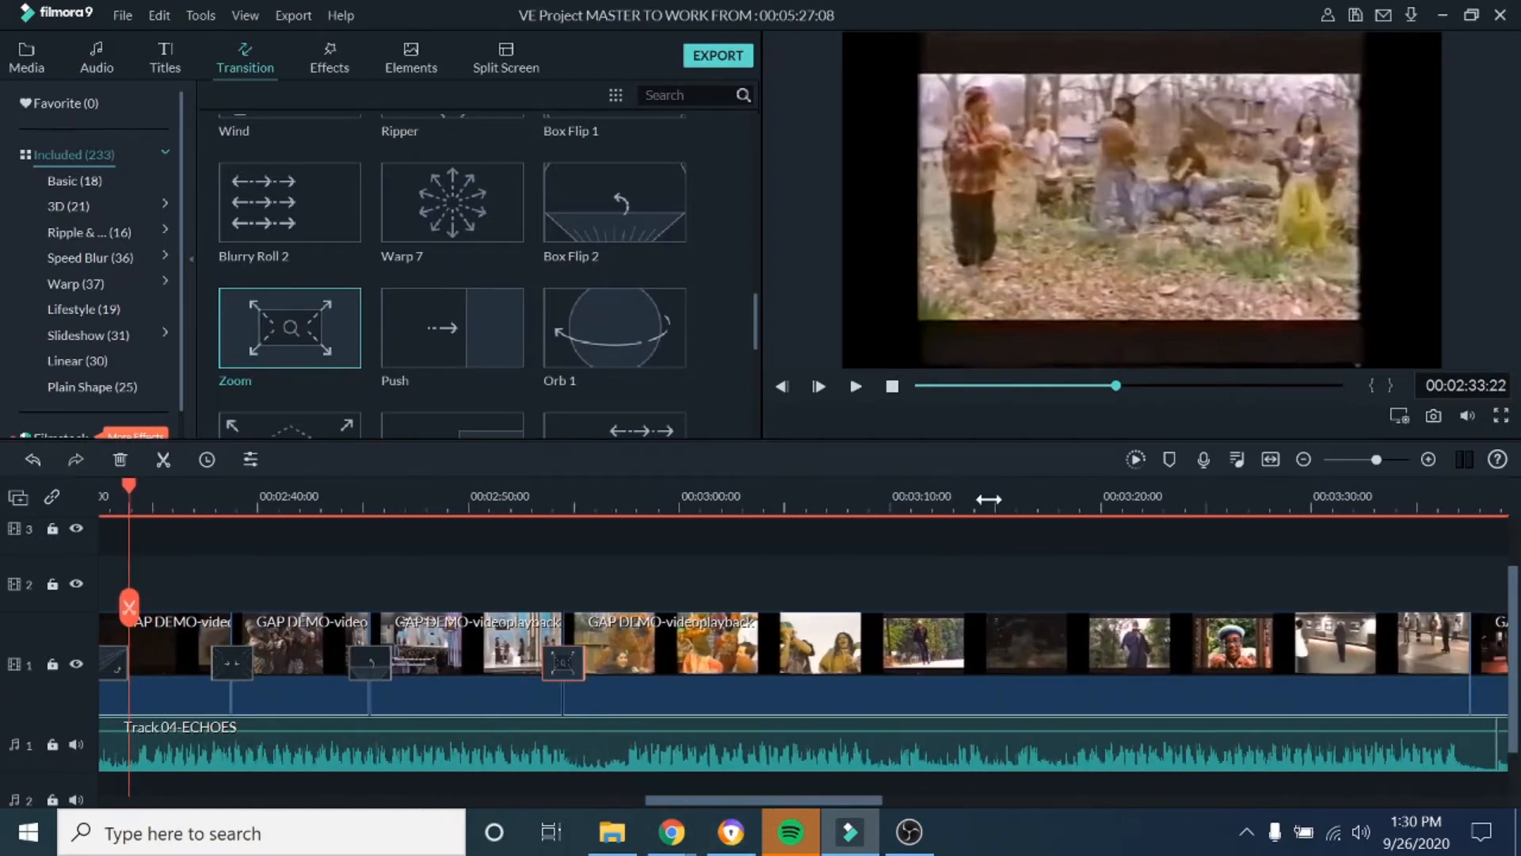
pyautogui.moveTo(863, 500); pyautogui.dragTo(638, 502)
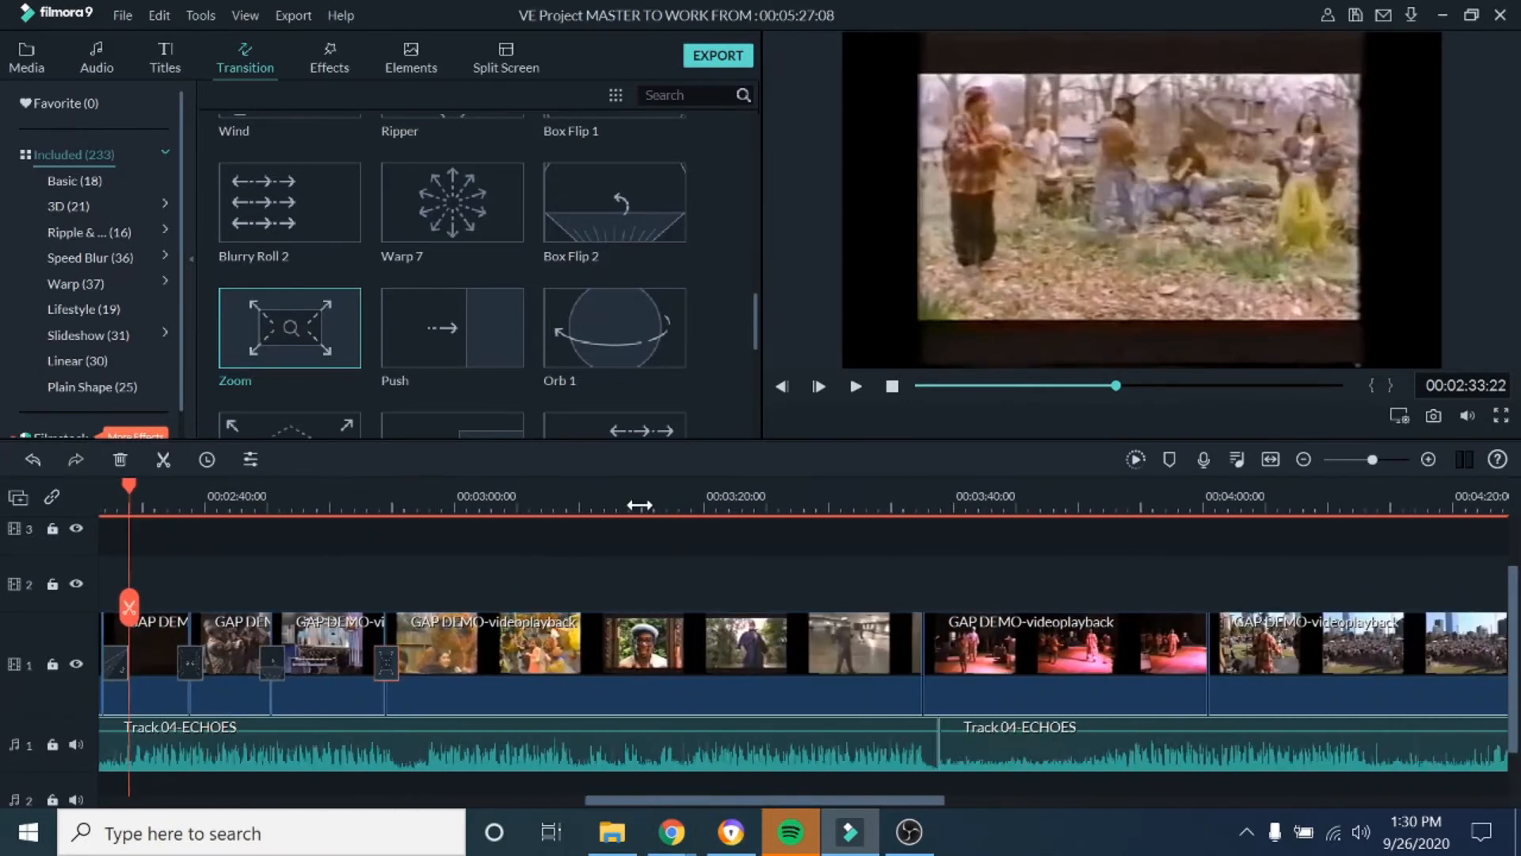
pyautogui.moveTo(758, 314); pyautogui.dragTo(759, 334)
pyautogui.click(507, 327)
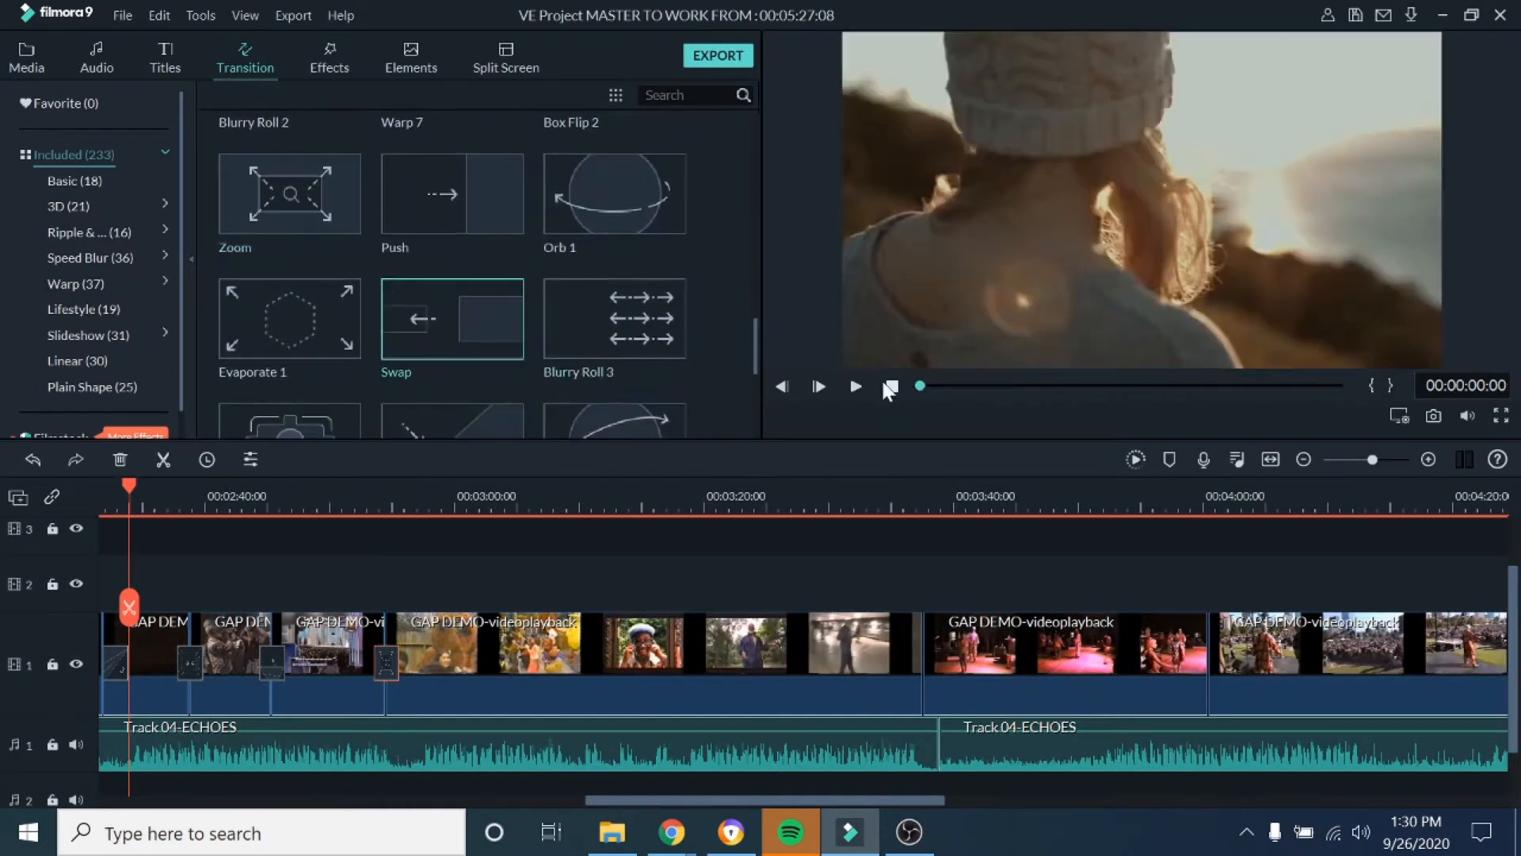
pyautogui.click(857, 386)
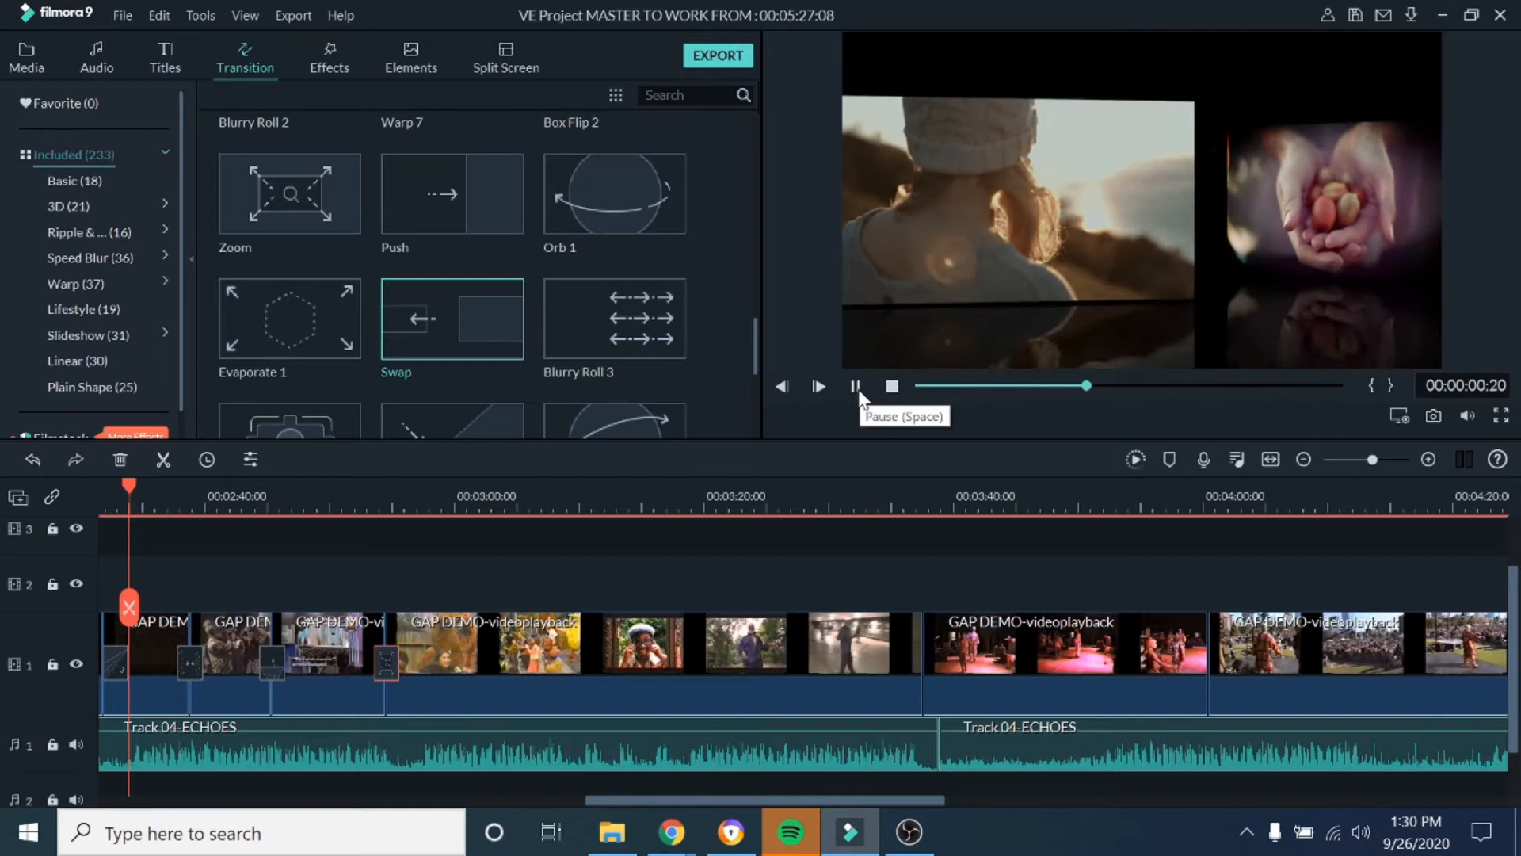
pyautogui.moveTo(506, 344)
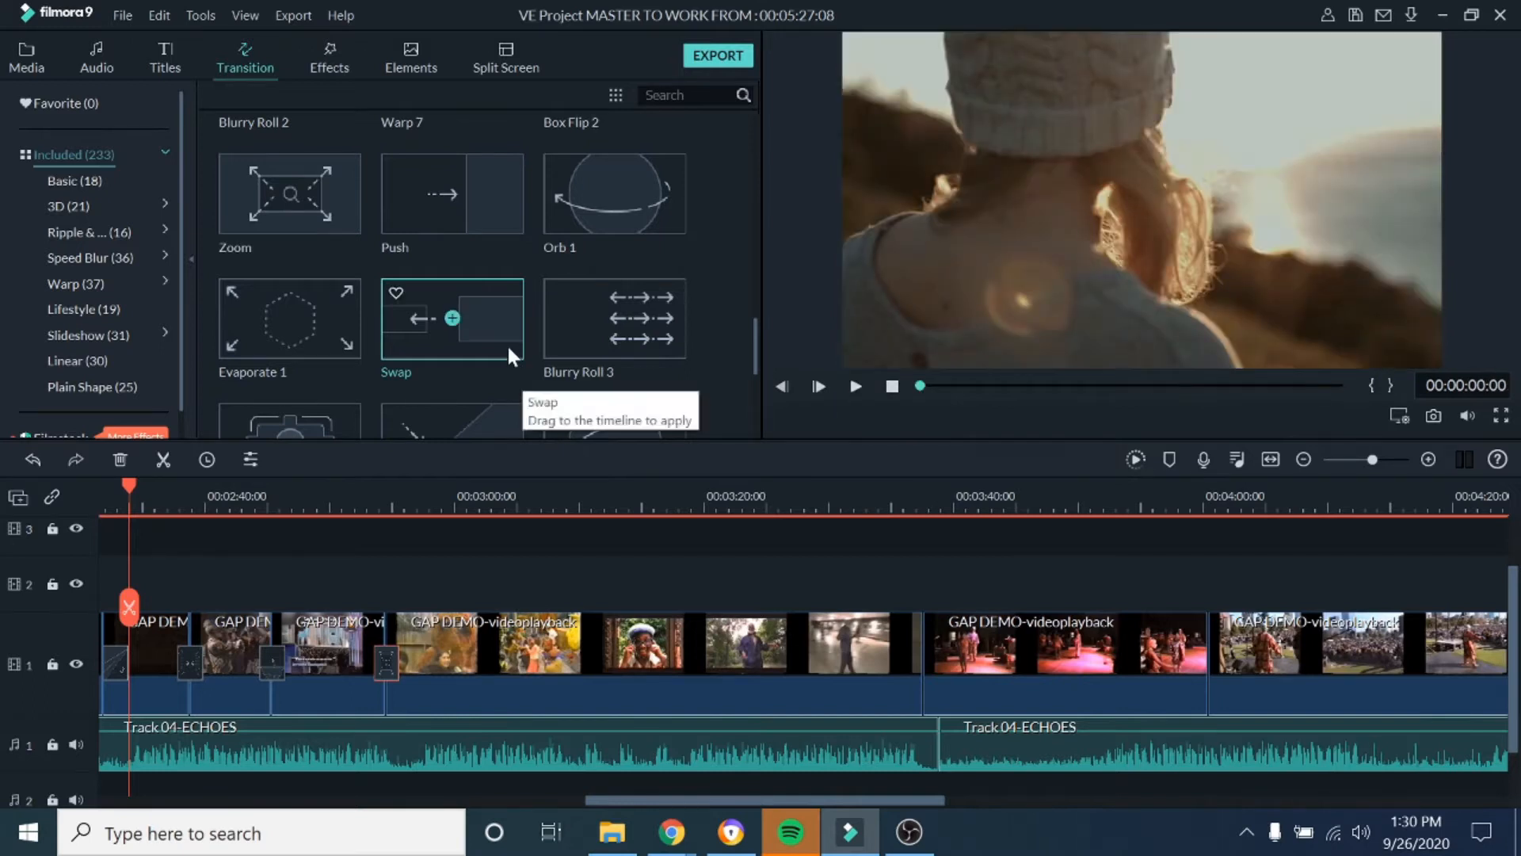
pyautogui.moveTo(499, 326); pyautogui.dragTo(908, 650)
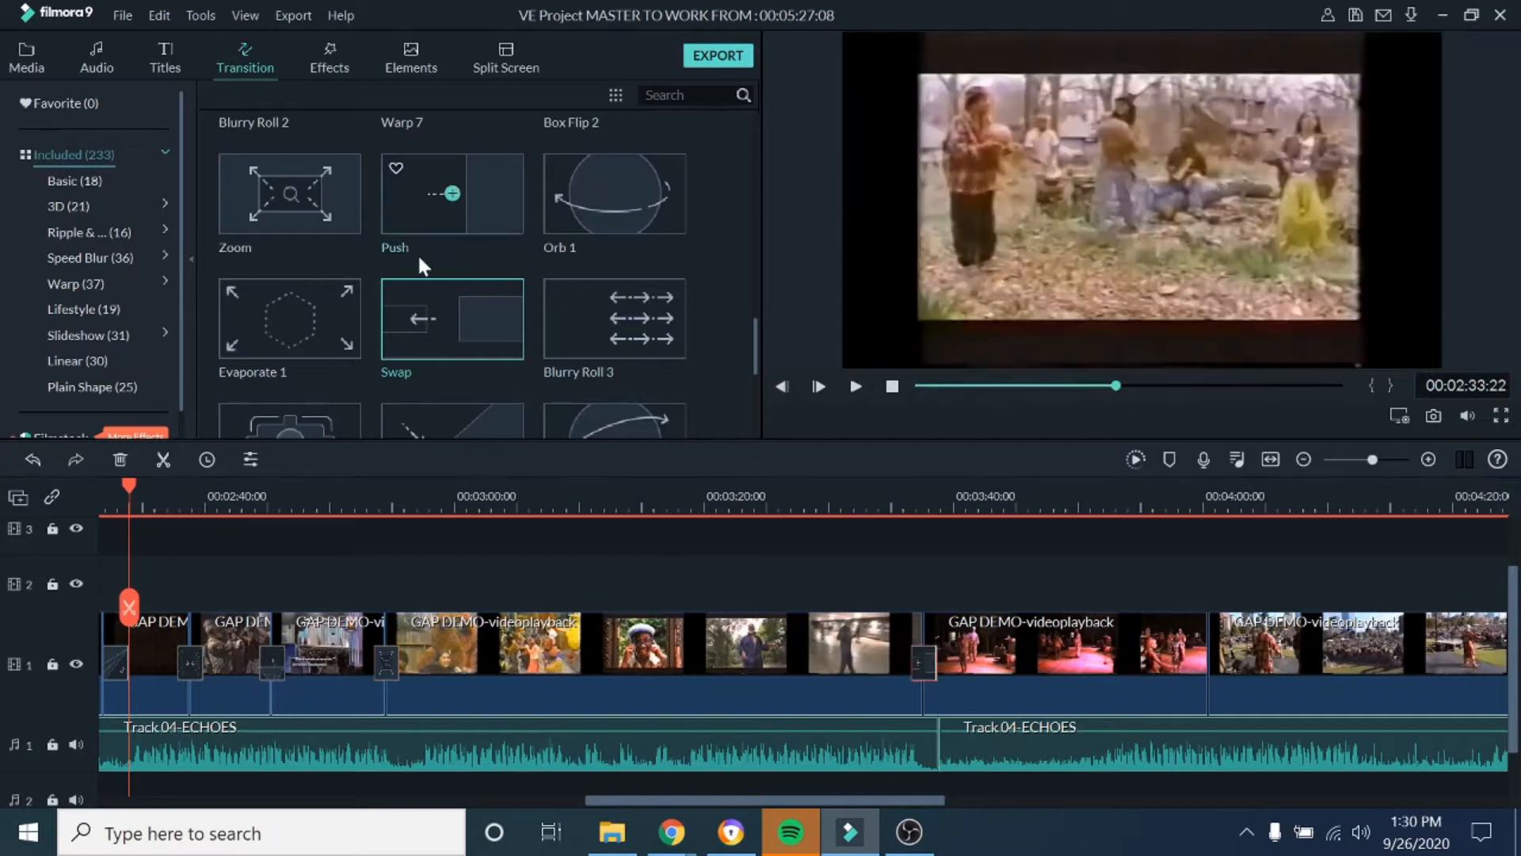
# Preview the Evaporate 1 transition and apply it to the cut between the GAP DEMO clips near 00:03:58
pyautogui.click(332, 311)
pyautogui.click(855, 385)
pyautogui.click(855, 386)
pyautogui.moveTo(269, 331)
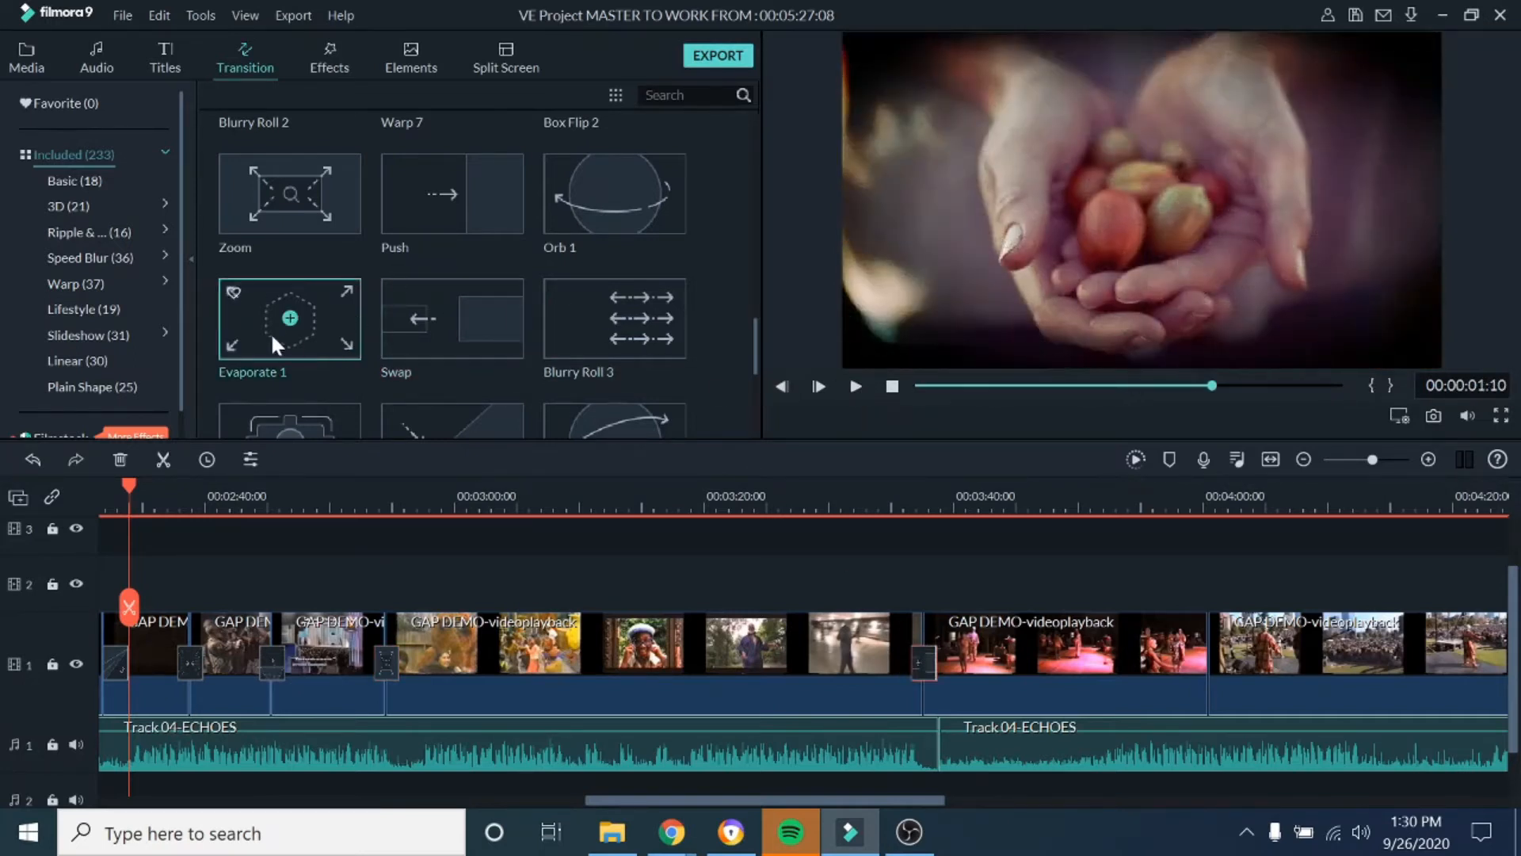
pyautogui.moveTo(312, 323); pyautogui.dragTo(1201, 662)
pyautogui.moveTo(729, 798); pyautogui.dragTo(947, 756)
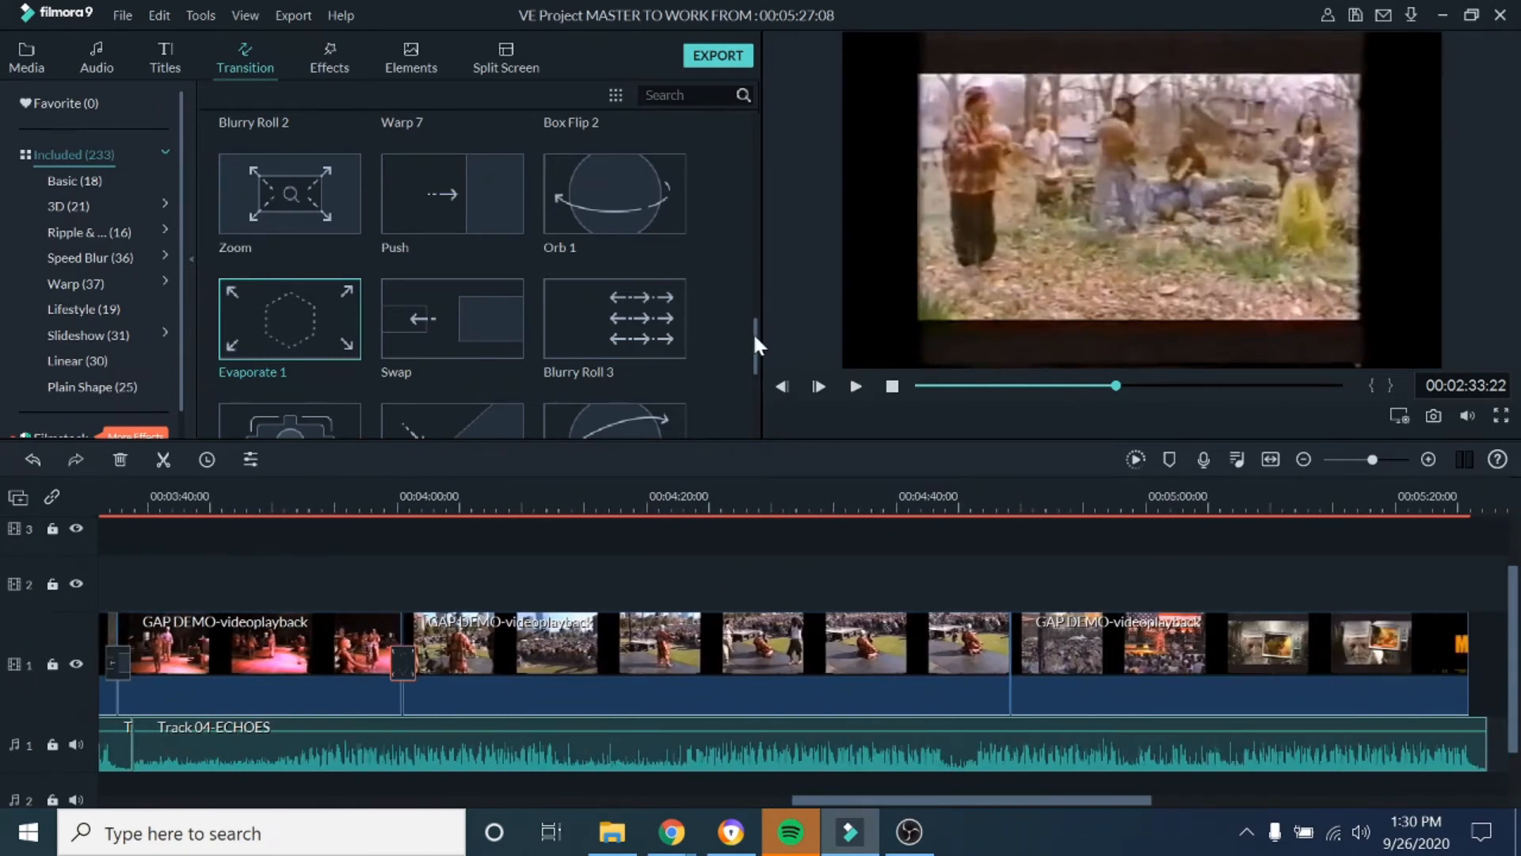
# Preview the Linear Wipe transition and apply it to the cut between the GAP DEMO clips near 00:04:47
pyautogui.scroll(-3, 753, 331)
pyautogui.click(497, 267)
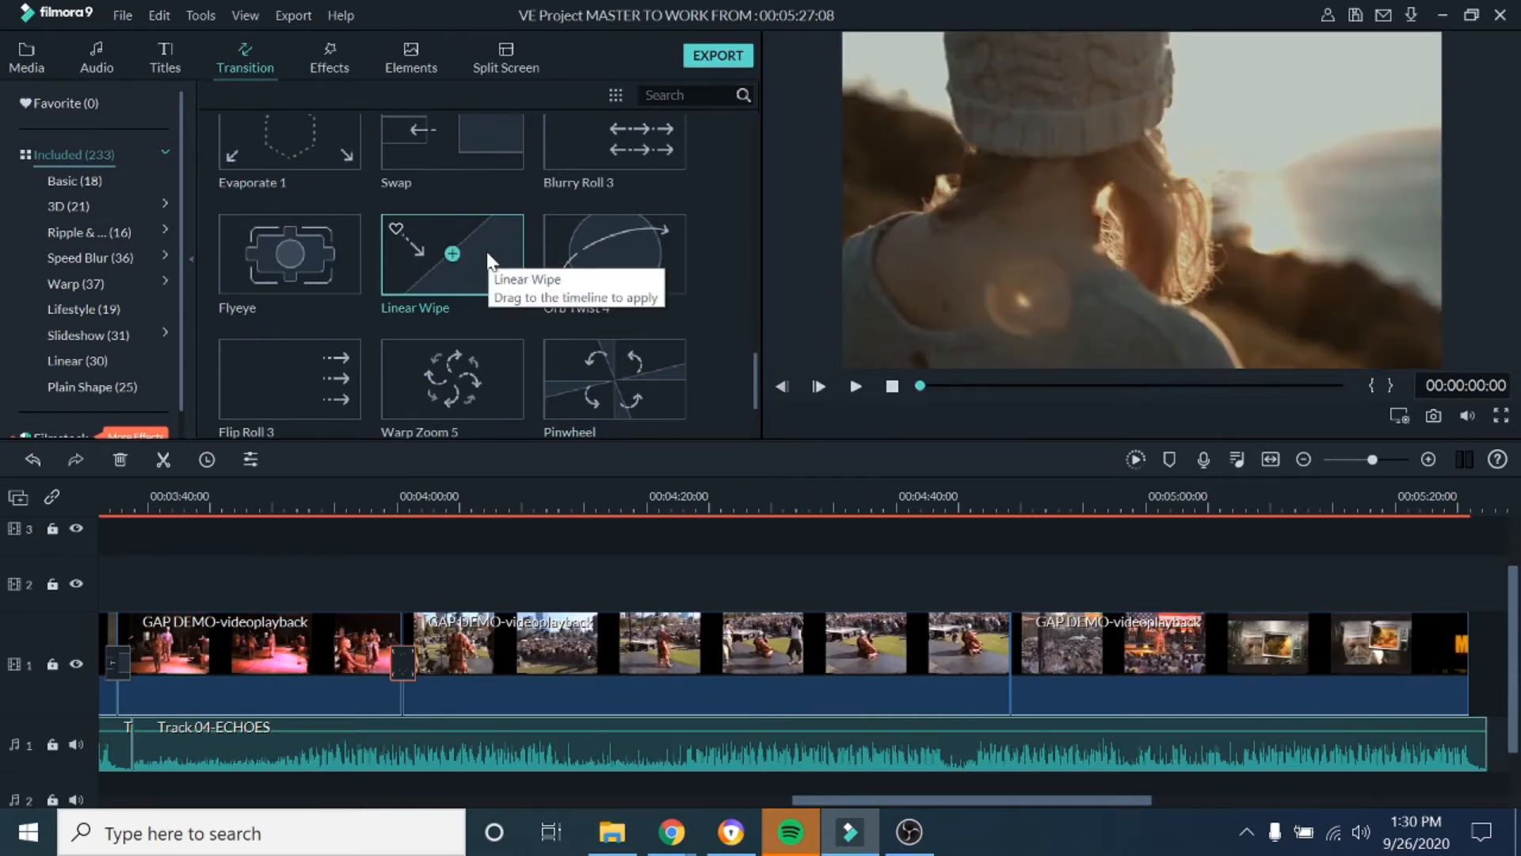
pyautogui.moveTo(489, 260); pyautogui.dragTo(1011, 664)
# Play back the project's final seconds from about 00:05:23 and review the whole timeline
pyautogui.moveTo(904, 801); pyautogui.dragTo(996, 801)
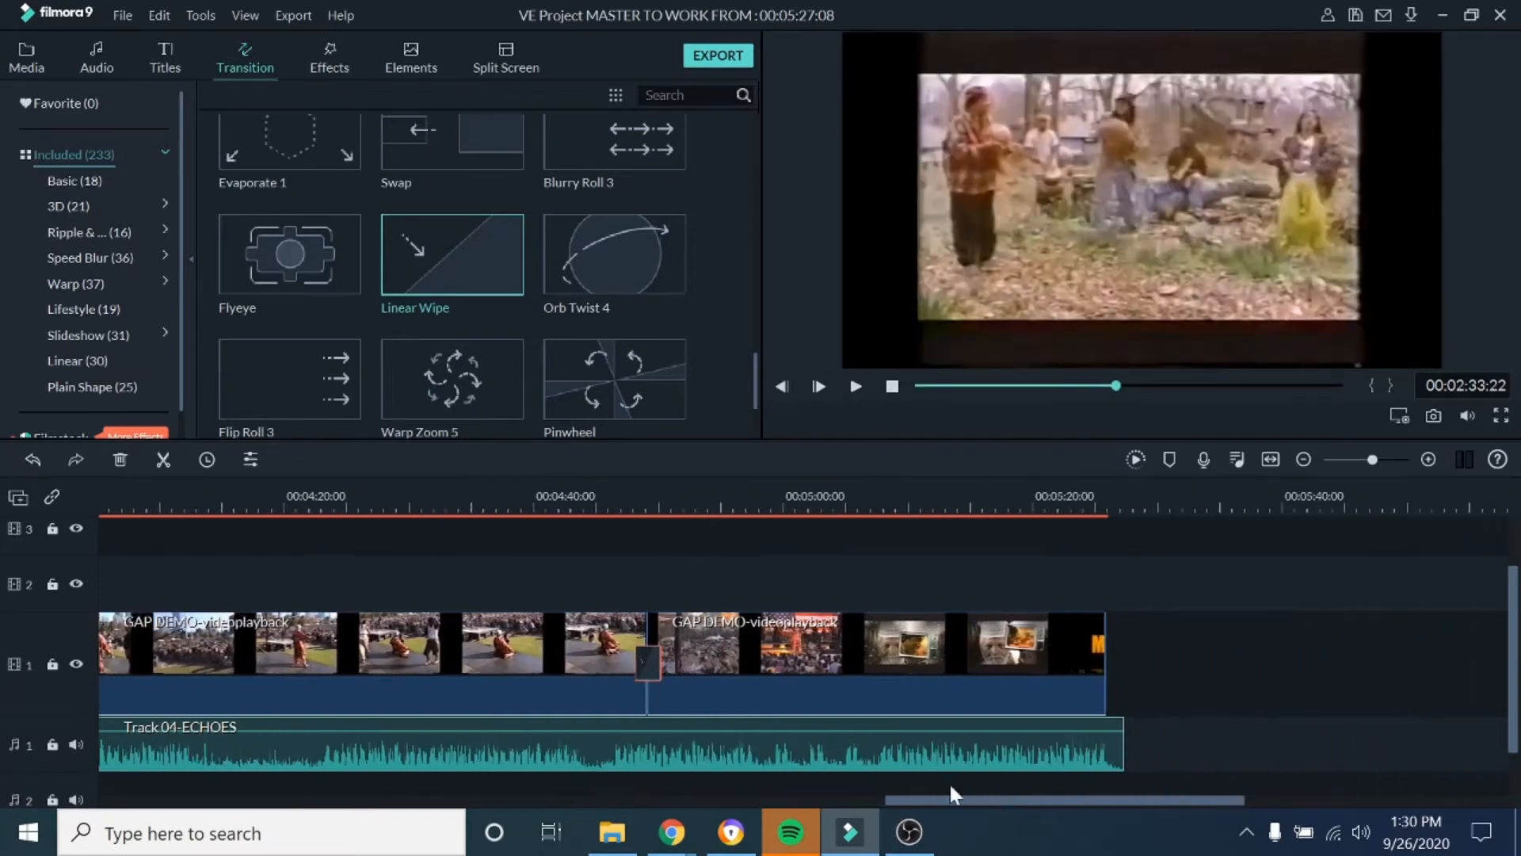
pyautogui.click(1082, 500)
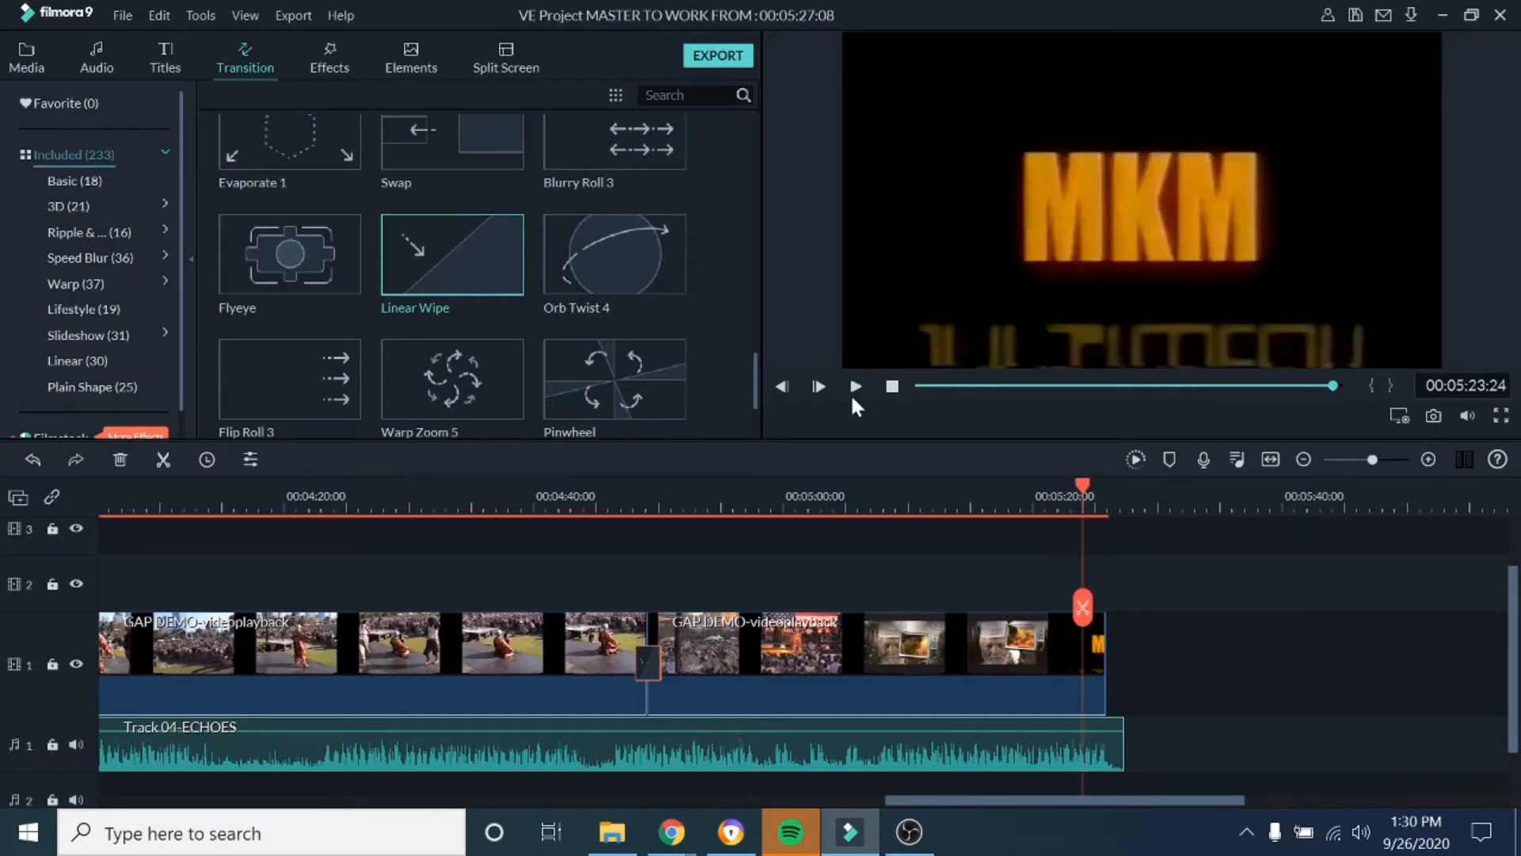
pyautogui.click(855, 387)
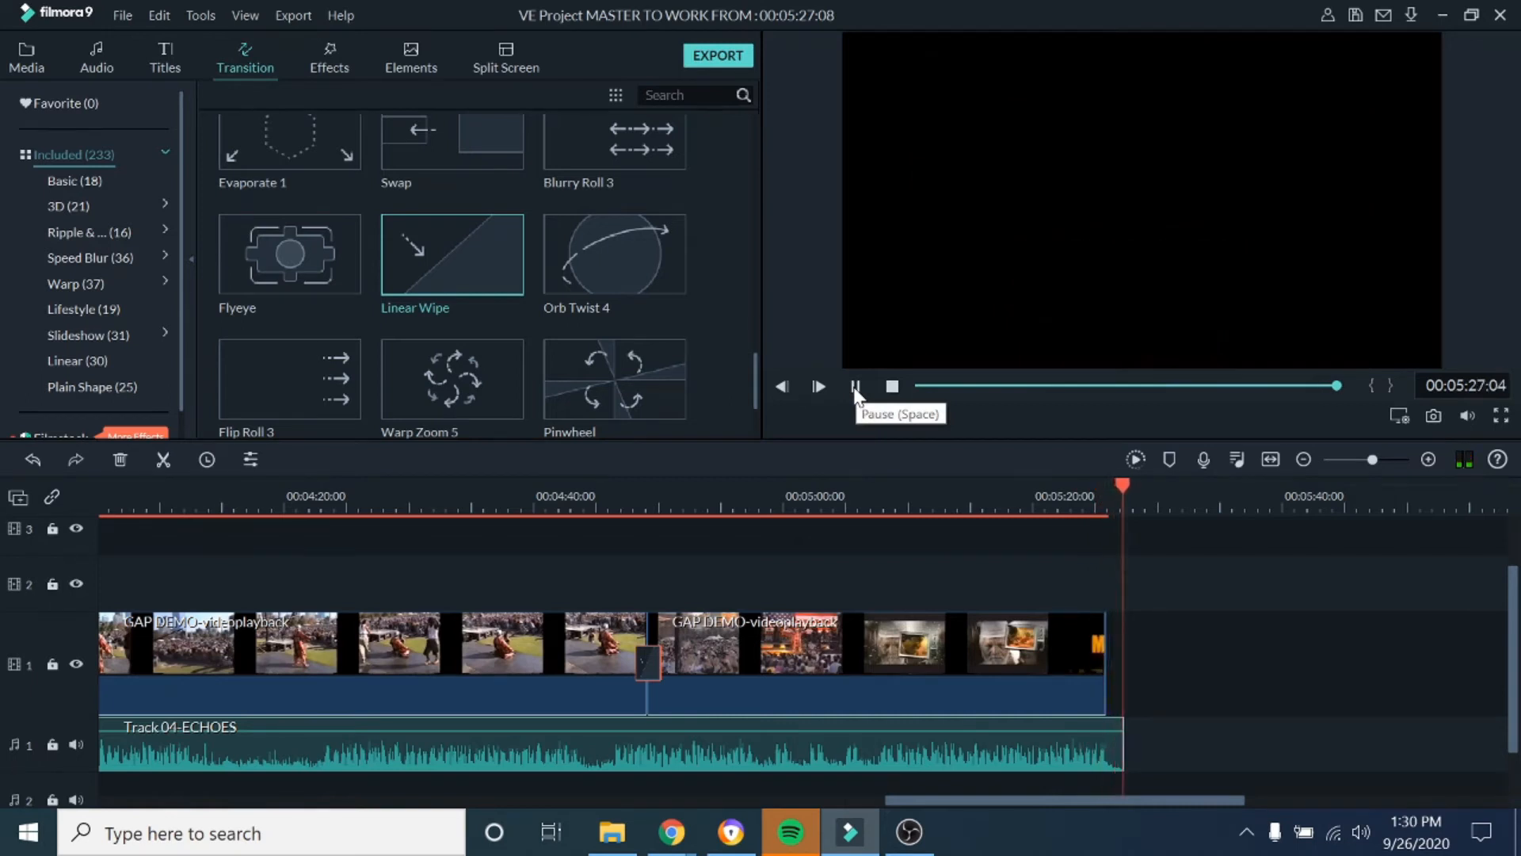
pyautogui.click(853, 387)
pyautogui.click(853, 386)
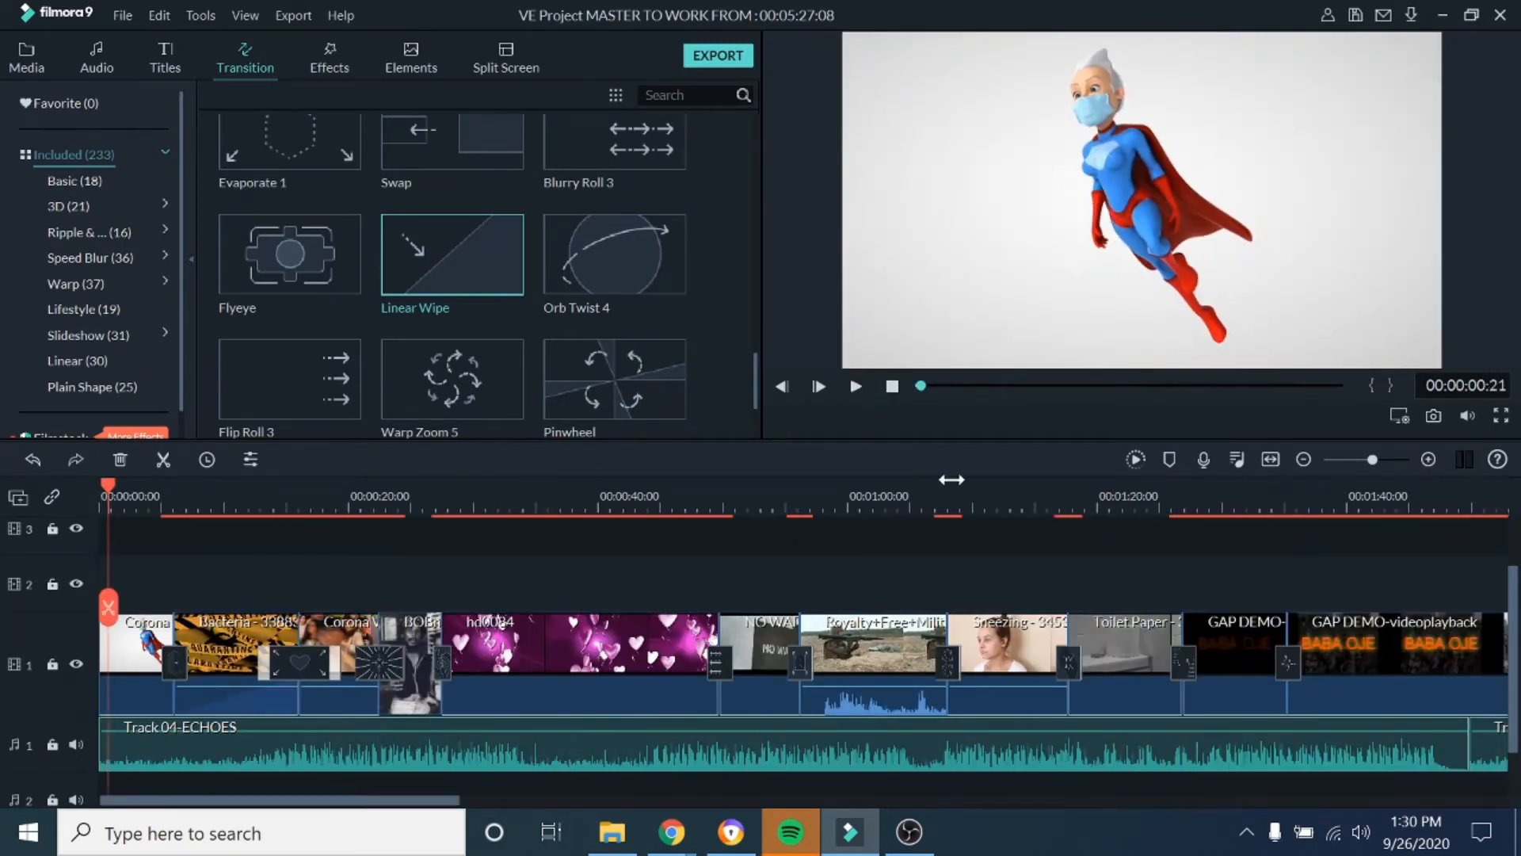
pyautogui.scroll(-3, 1260, 500)
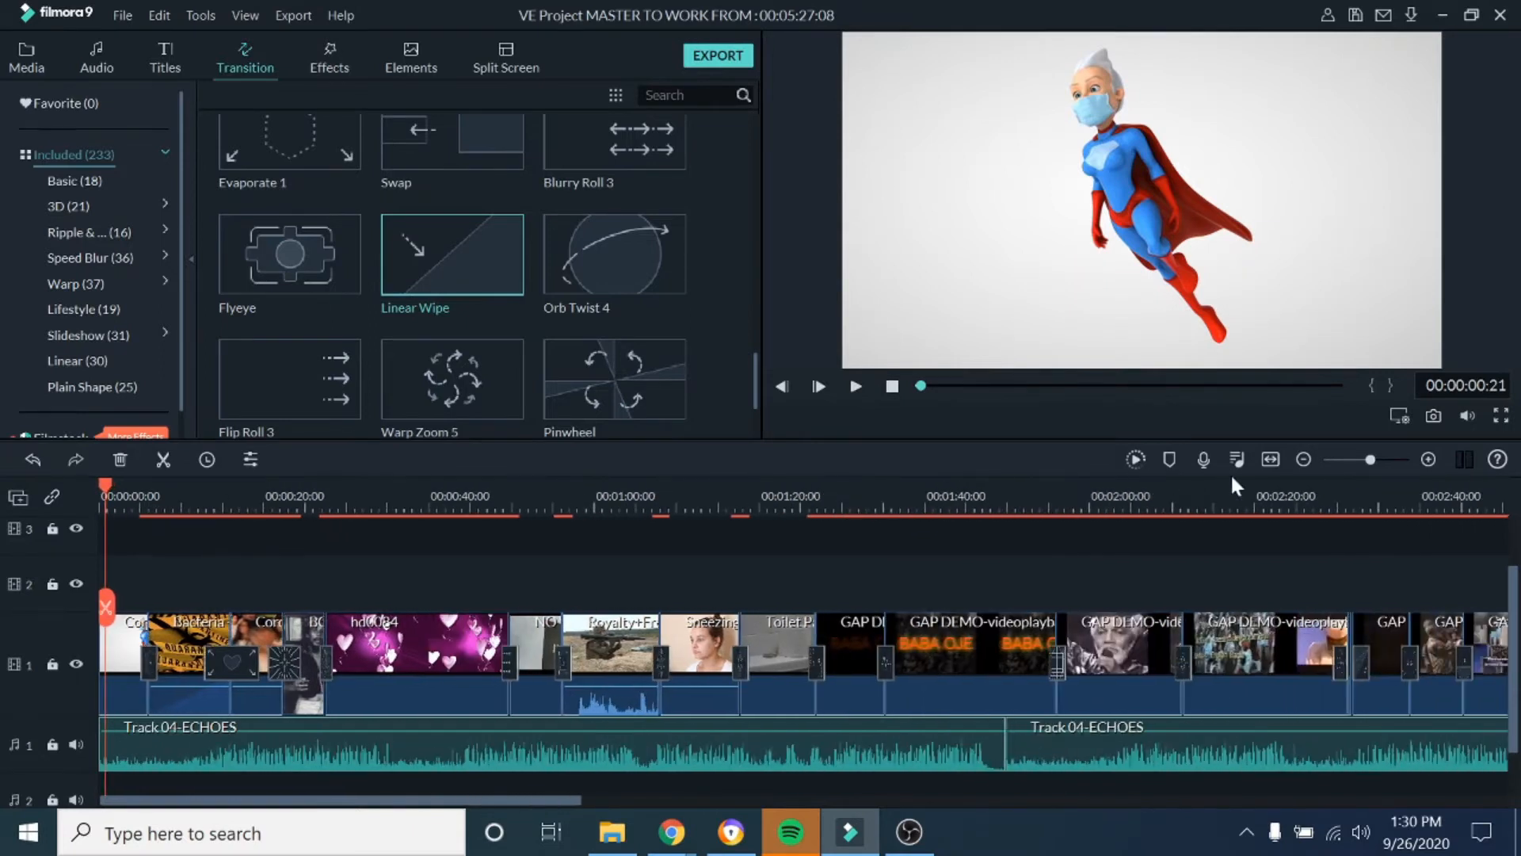
pyautogui.scroll(-3, 1256, 491)
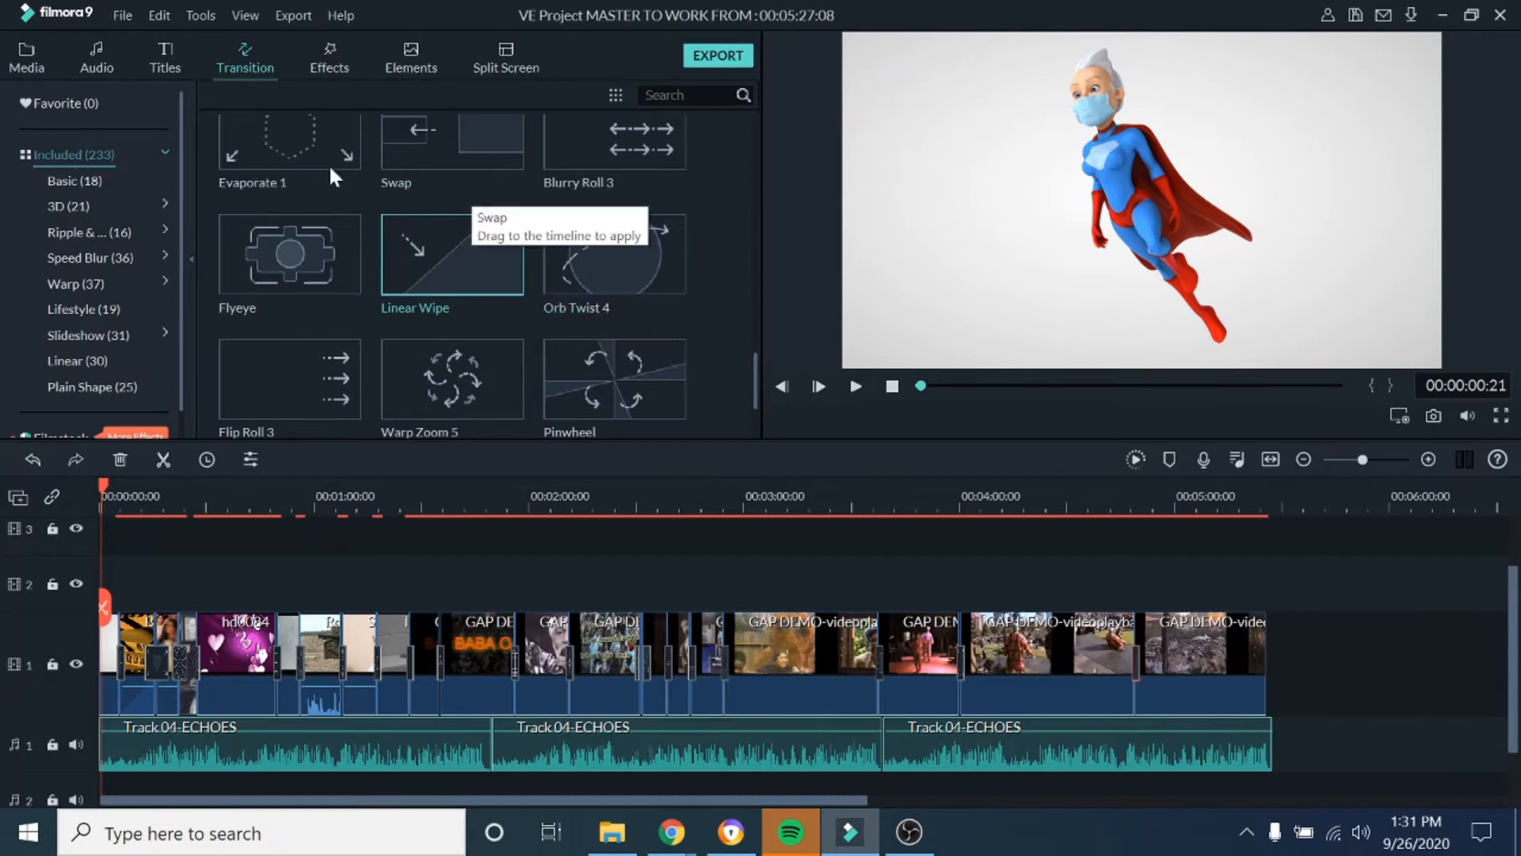
# Start importing media files and browse to the 2020-LENOVO folder inside ACTIVE 1 on the TOSHIBA EXT drive
pyautogui.click(123, 14)
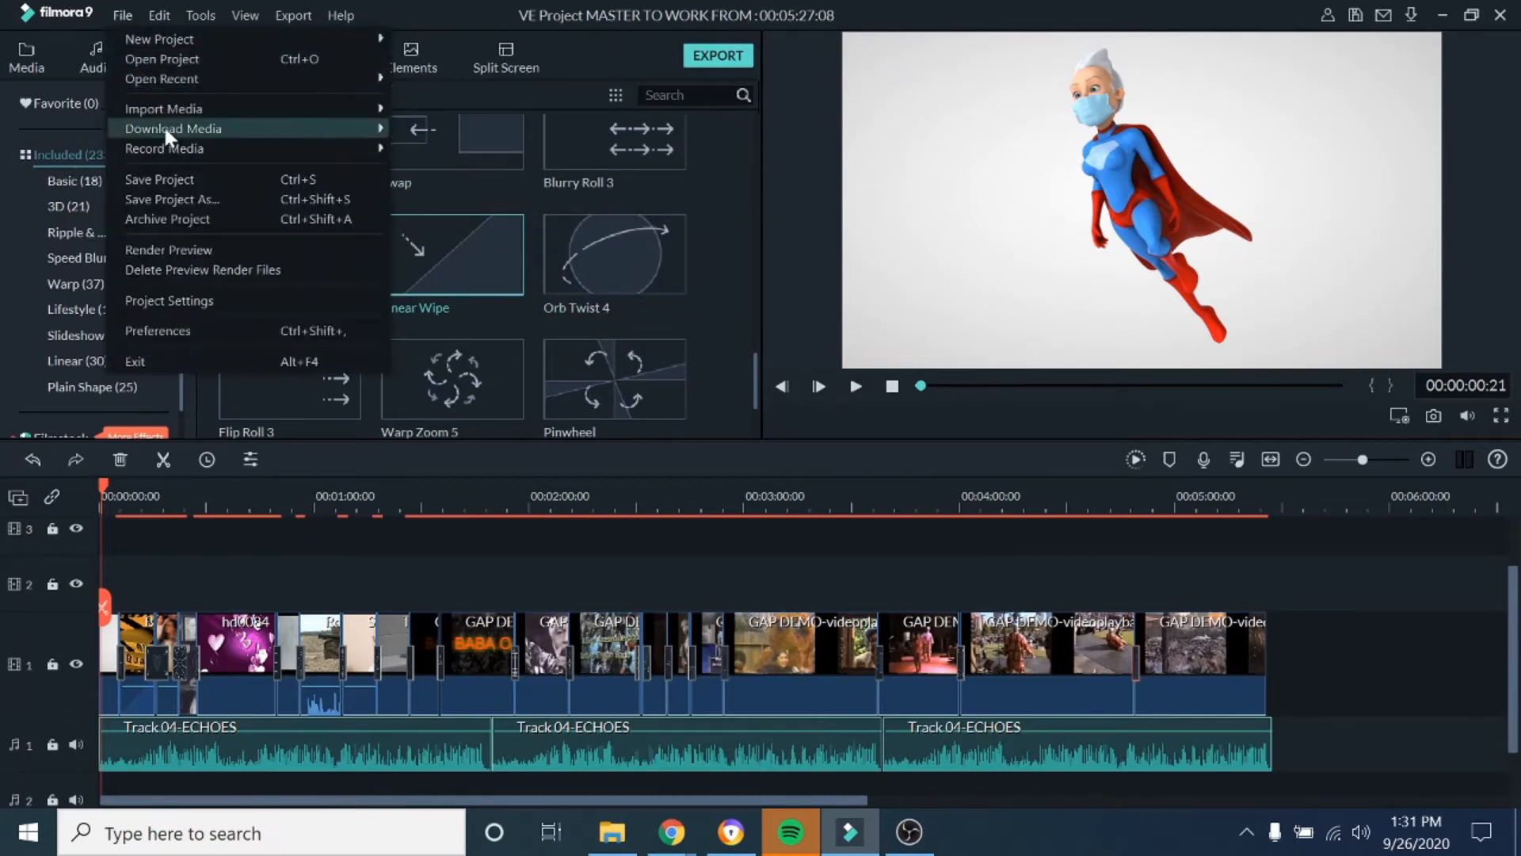
pyautogui.moveTo(177, 108)
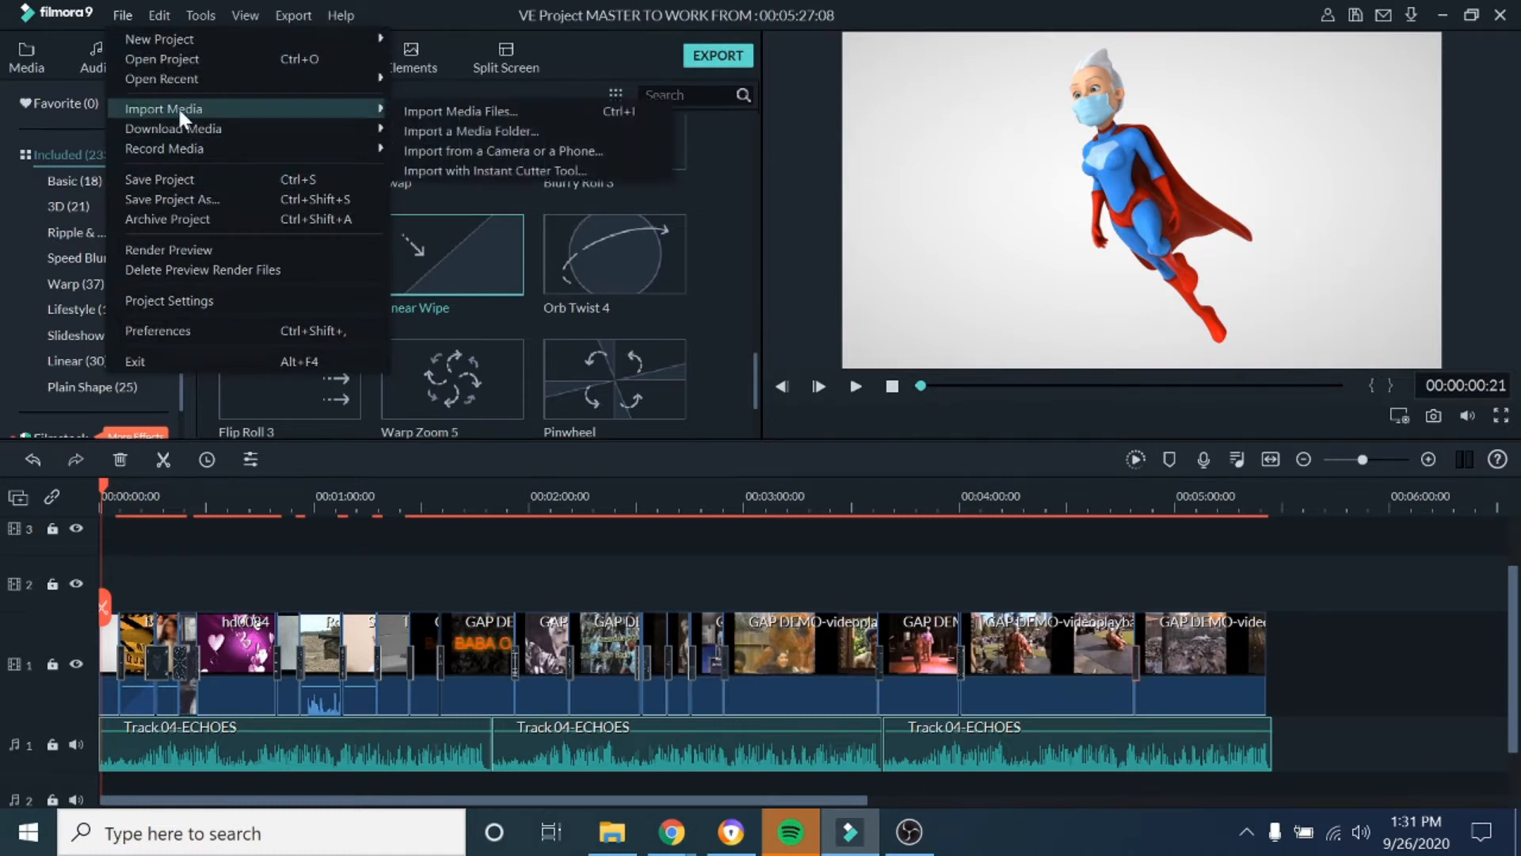
pyautogui.click(466, 111)
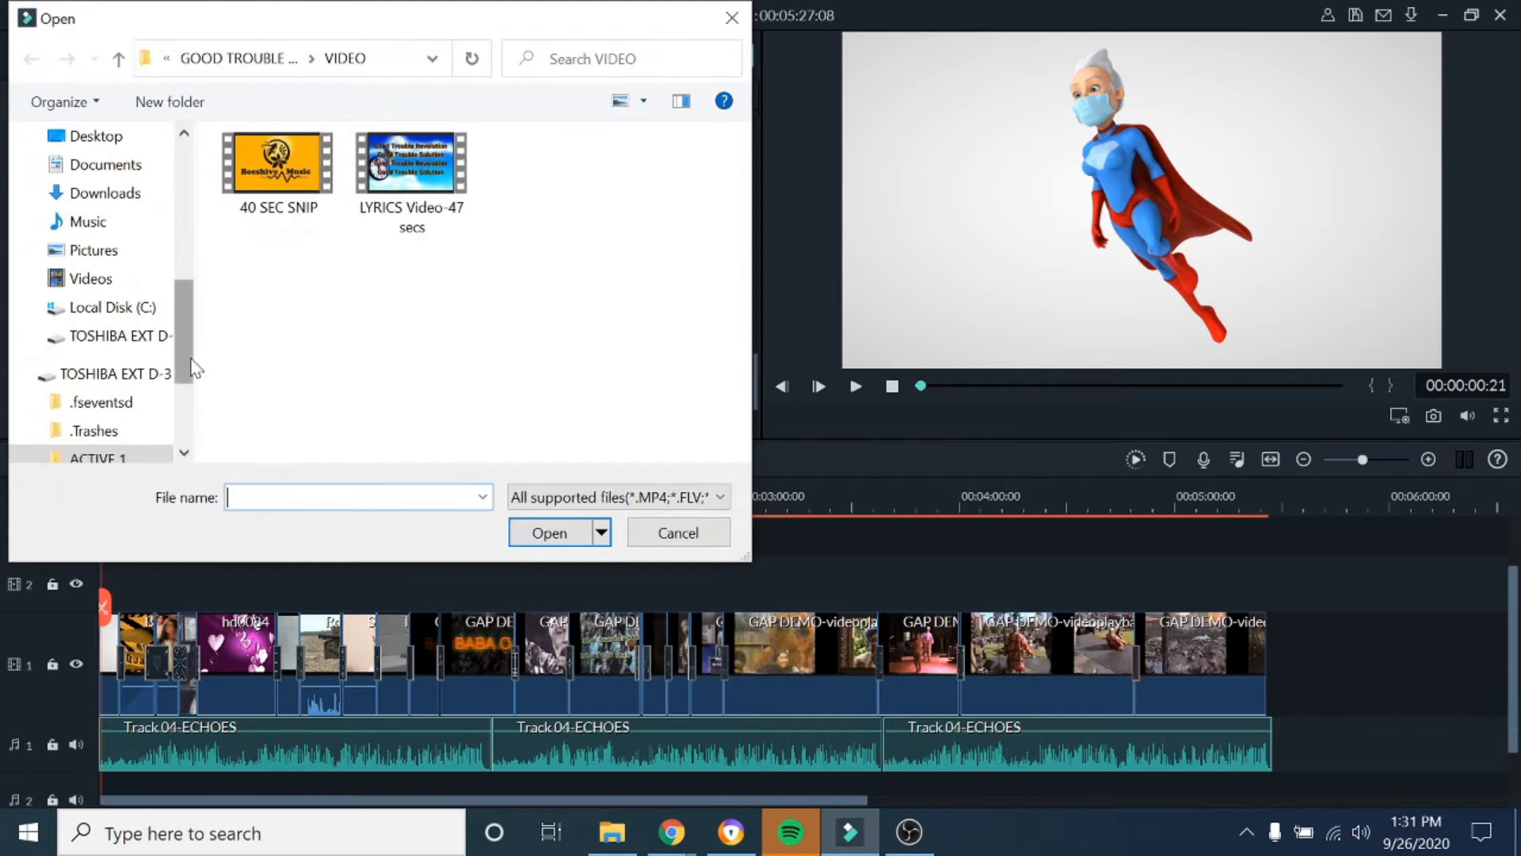
pyautogui.moveTo(191, 343); pyautogui.dragTo(196, 416)
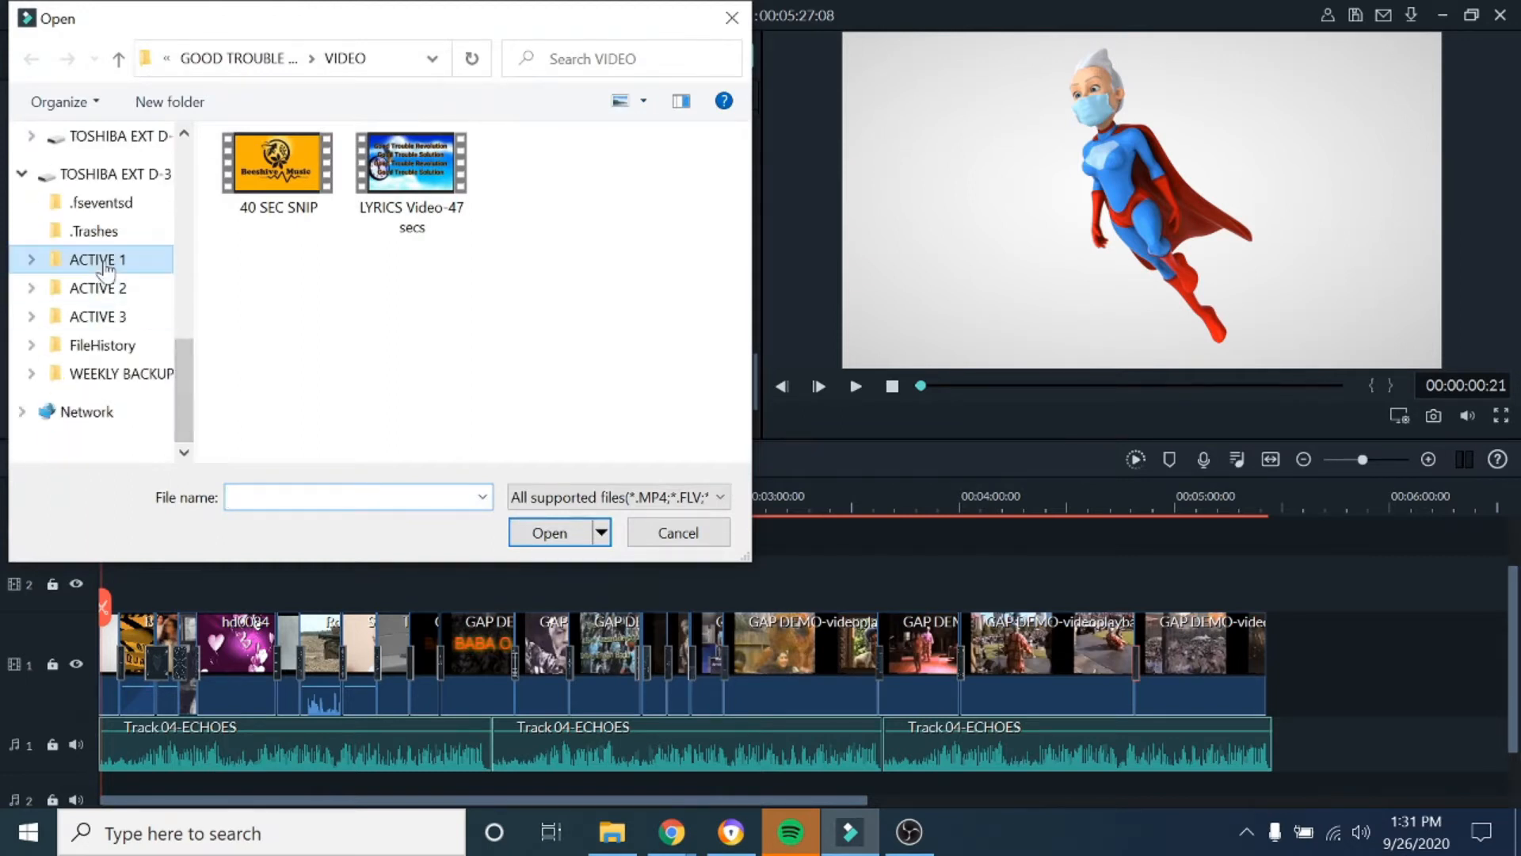
pyautogui.click(99, 258)
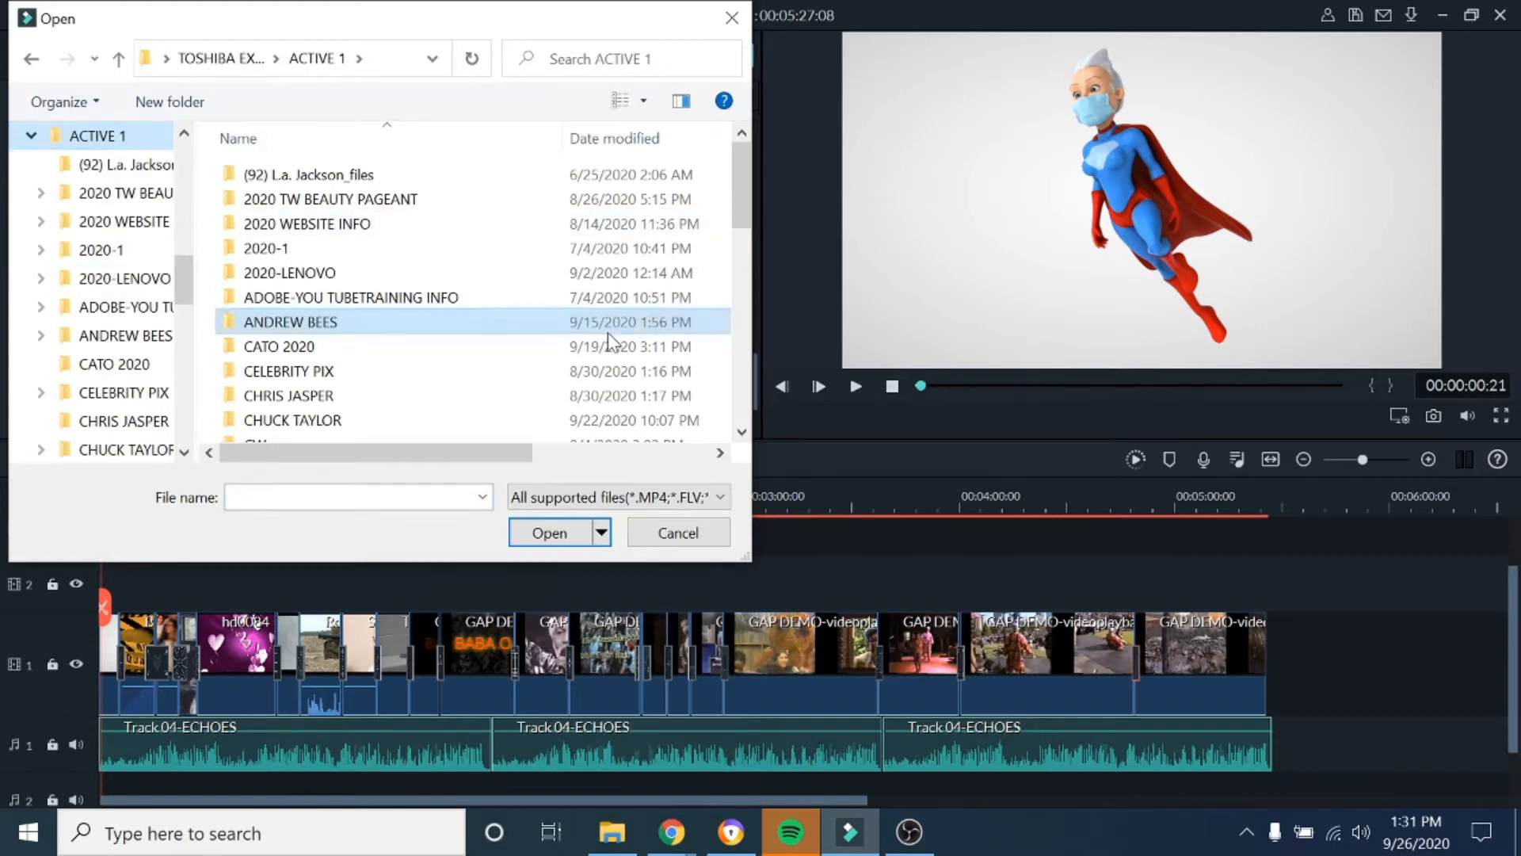
pyautogui.scroll(-3, 351, 305)
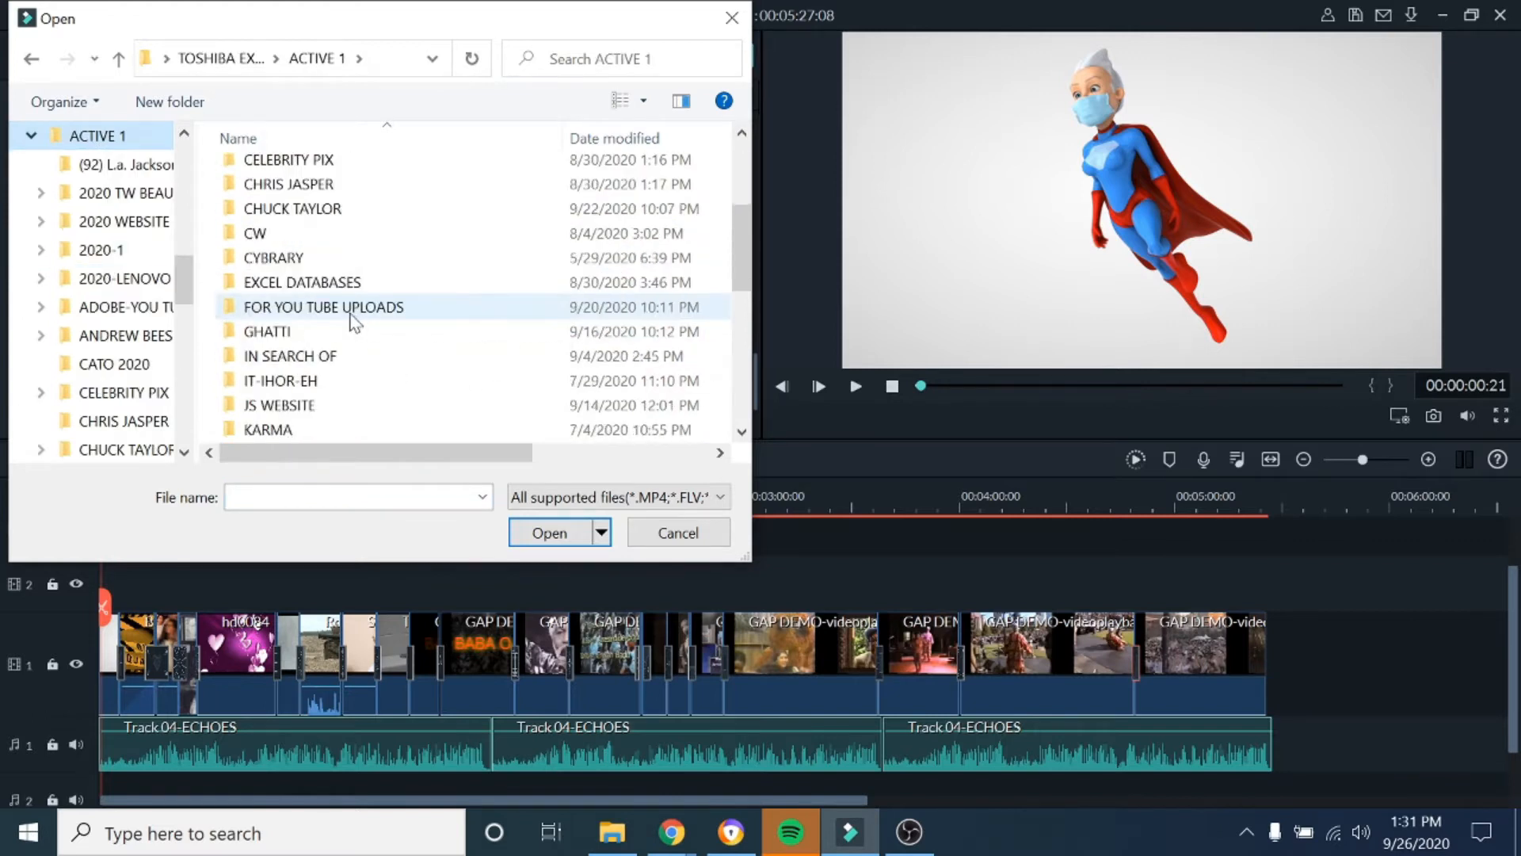
pyautogui.scroll(-5, 354, 317)
pyautogui.scroll(8, 356, 315)
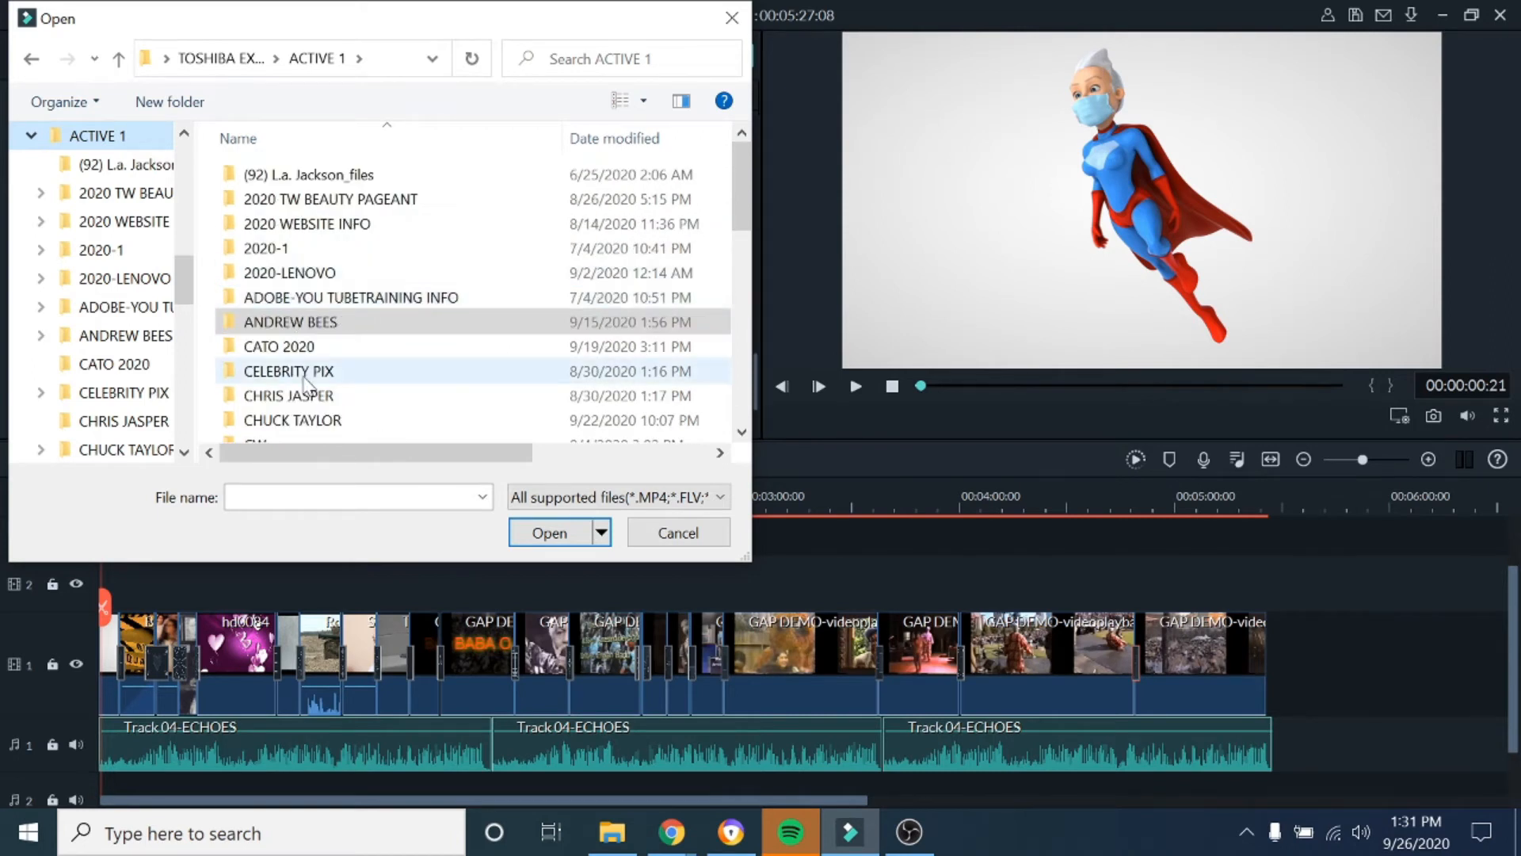
pyautogui.doubleClick(287, 271)
# Import the MKM MOTION video from the MOTION folder inside MKMMMW 2020 and its 2020 MKM LOGO subfolder
pyautogui.scroll(-5, 324, 333)
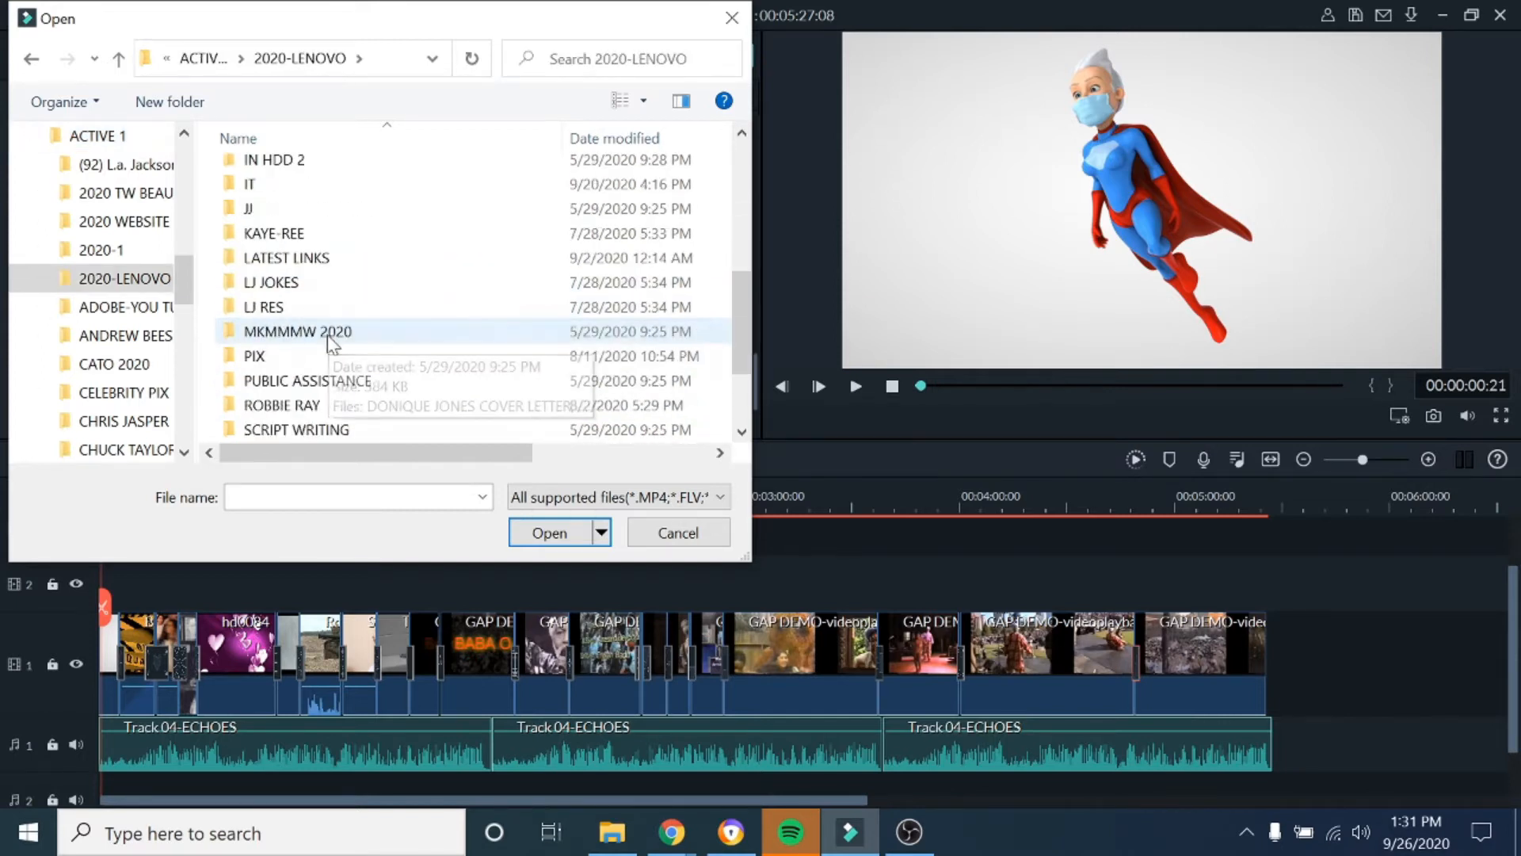
pyautogui.doubleClick(270, 331)
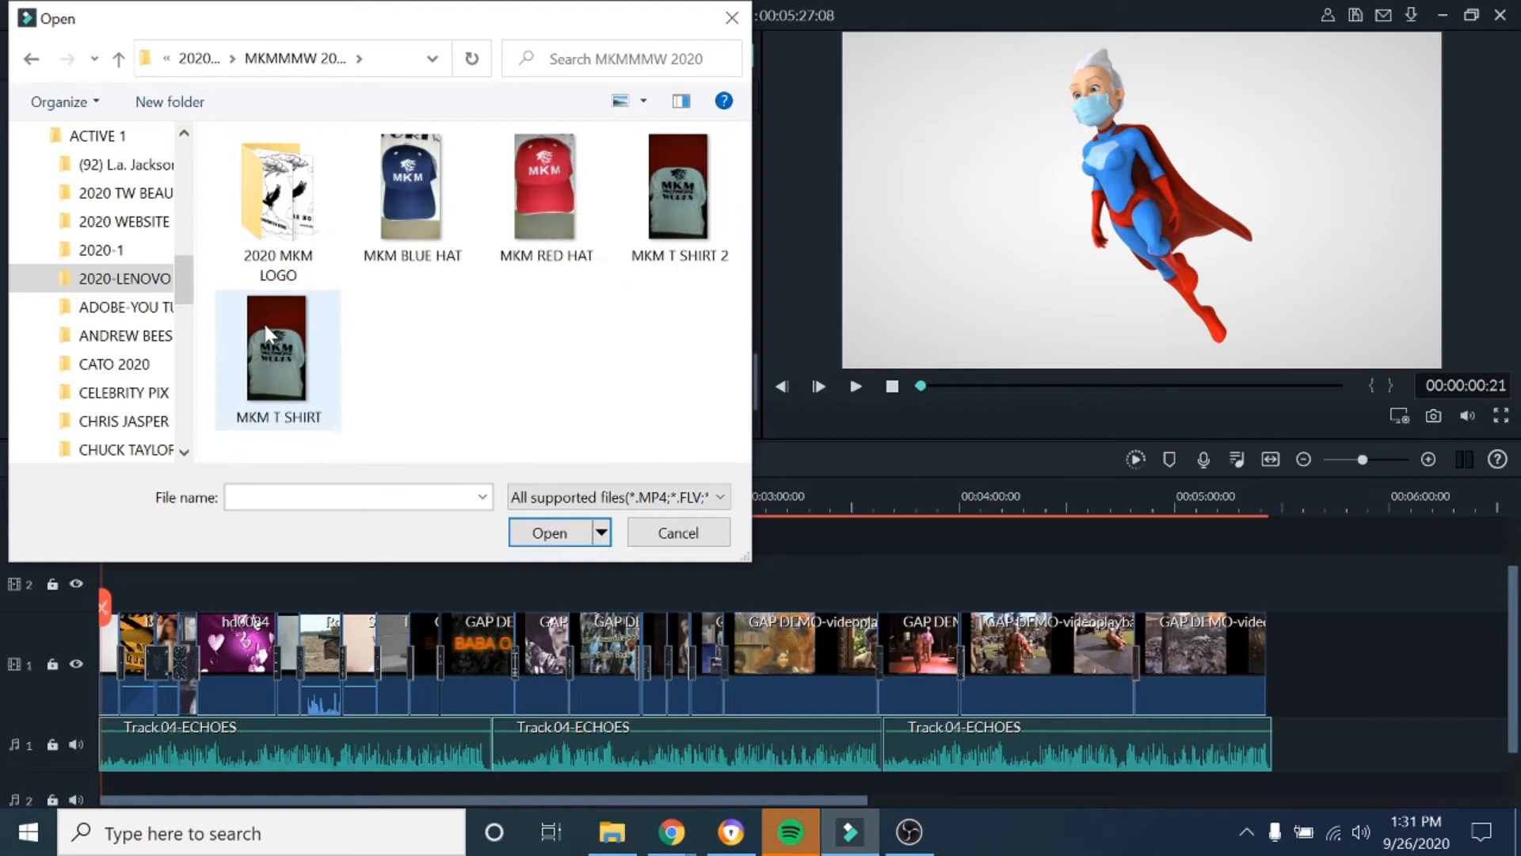
pyautogui.doubleClick(290, 225)
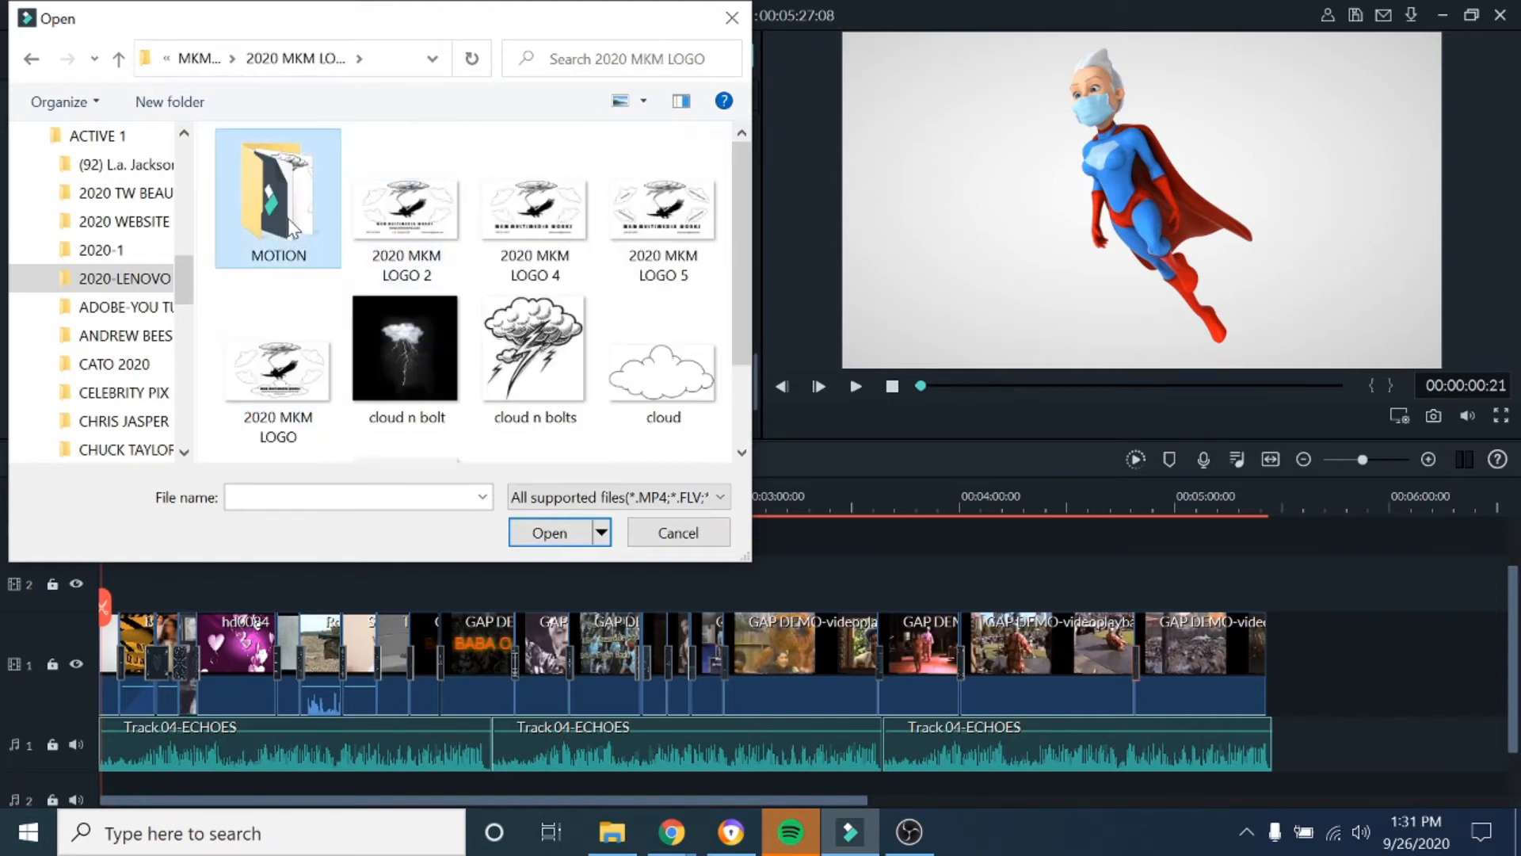
pyautogui.doubleClick(290, 225)
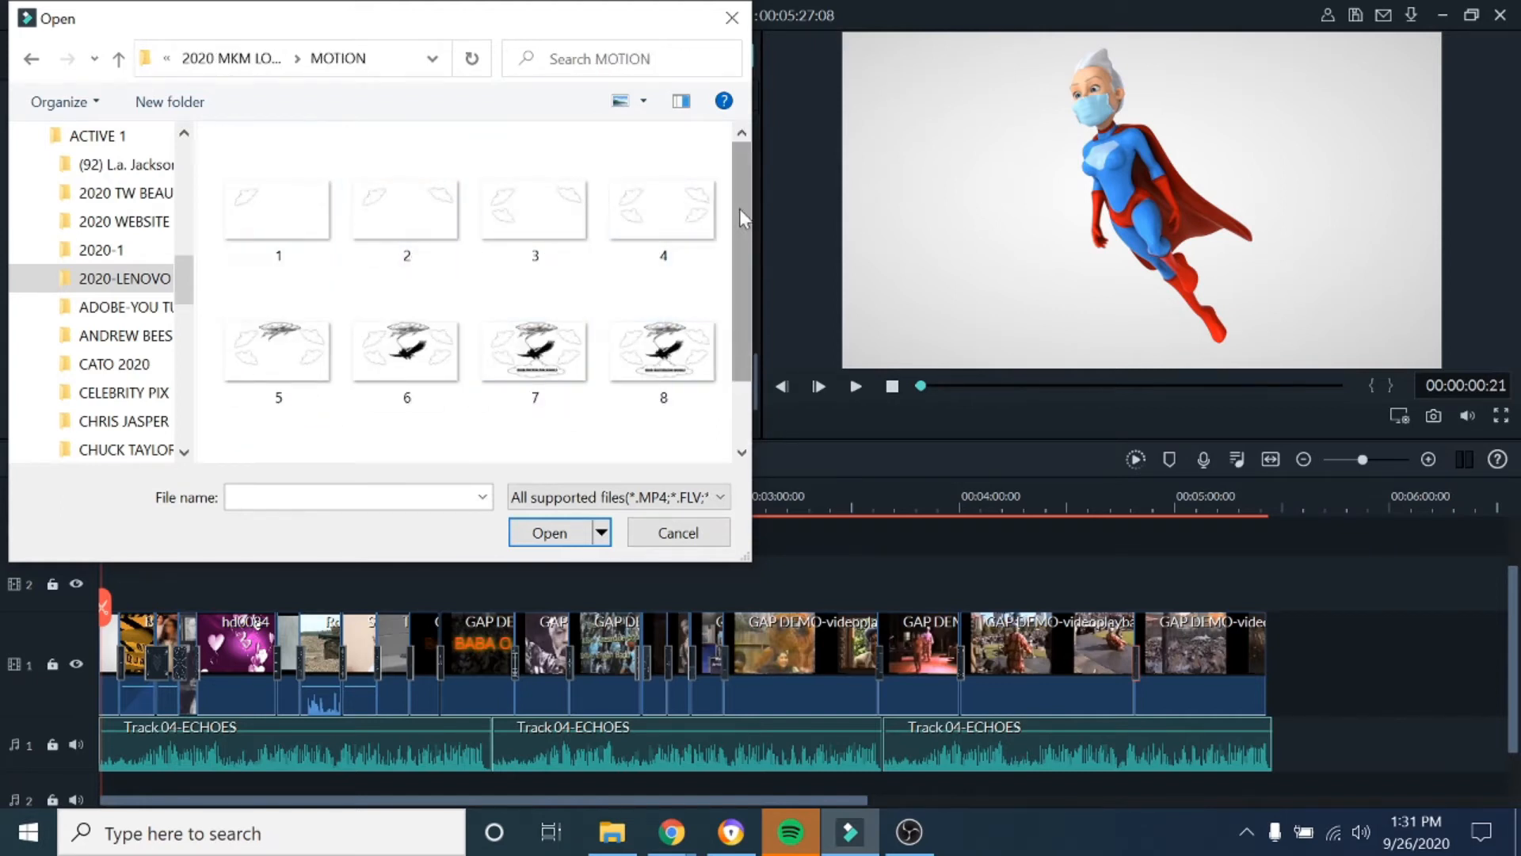
pyautogui.moveTo(740, 208); pyautogui.dragTo(742, 311)
pyautogui.click(406, 418)
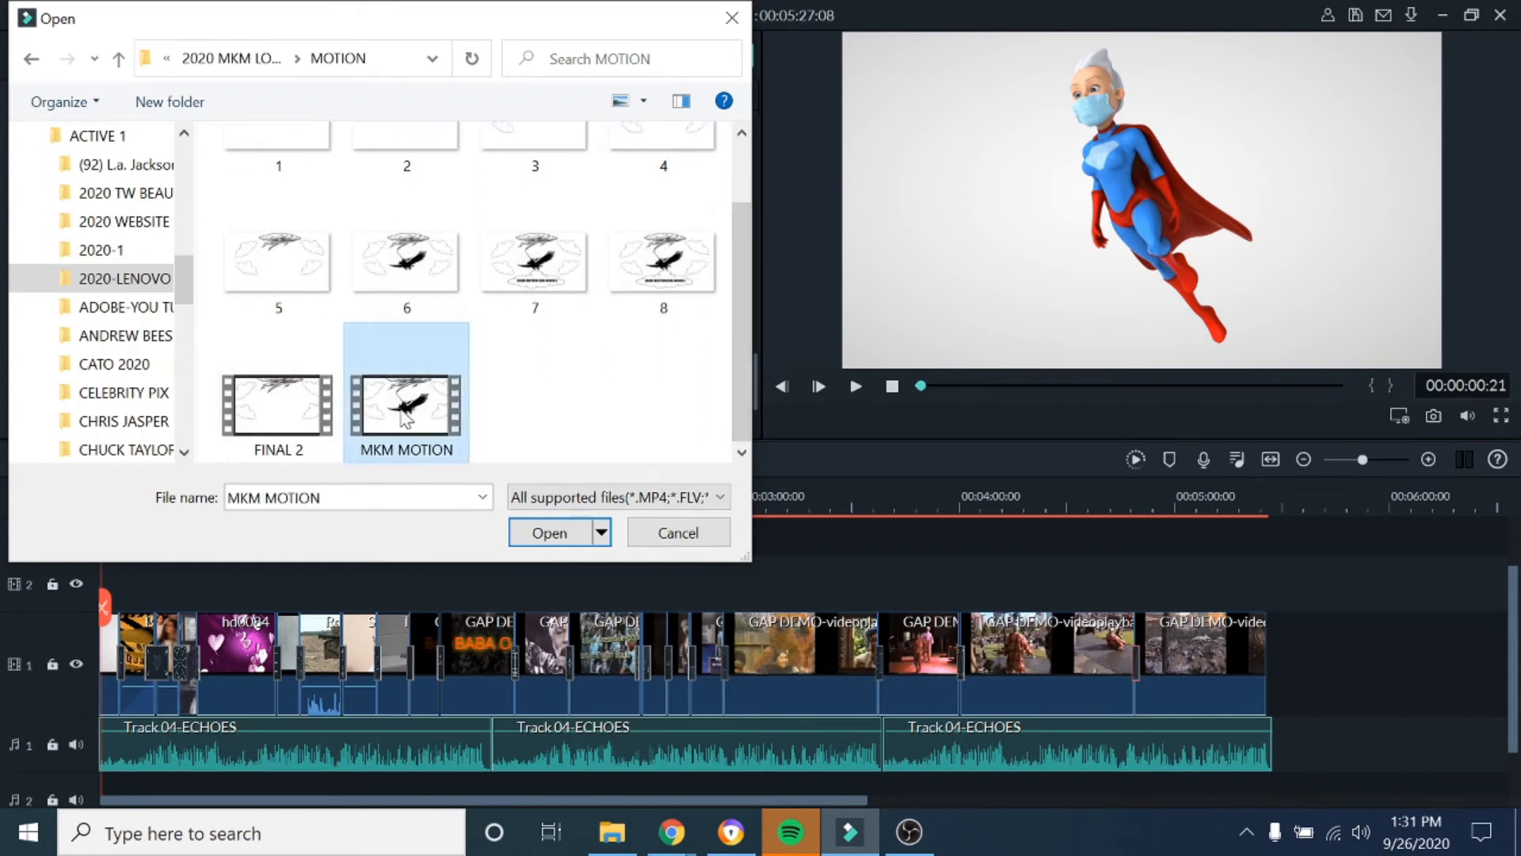
pyautogui.click(536, 530)
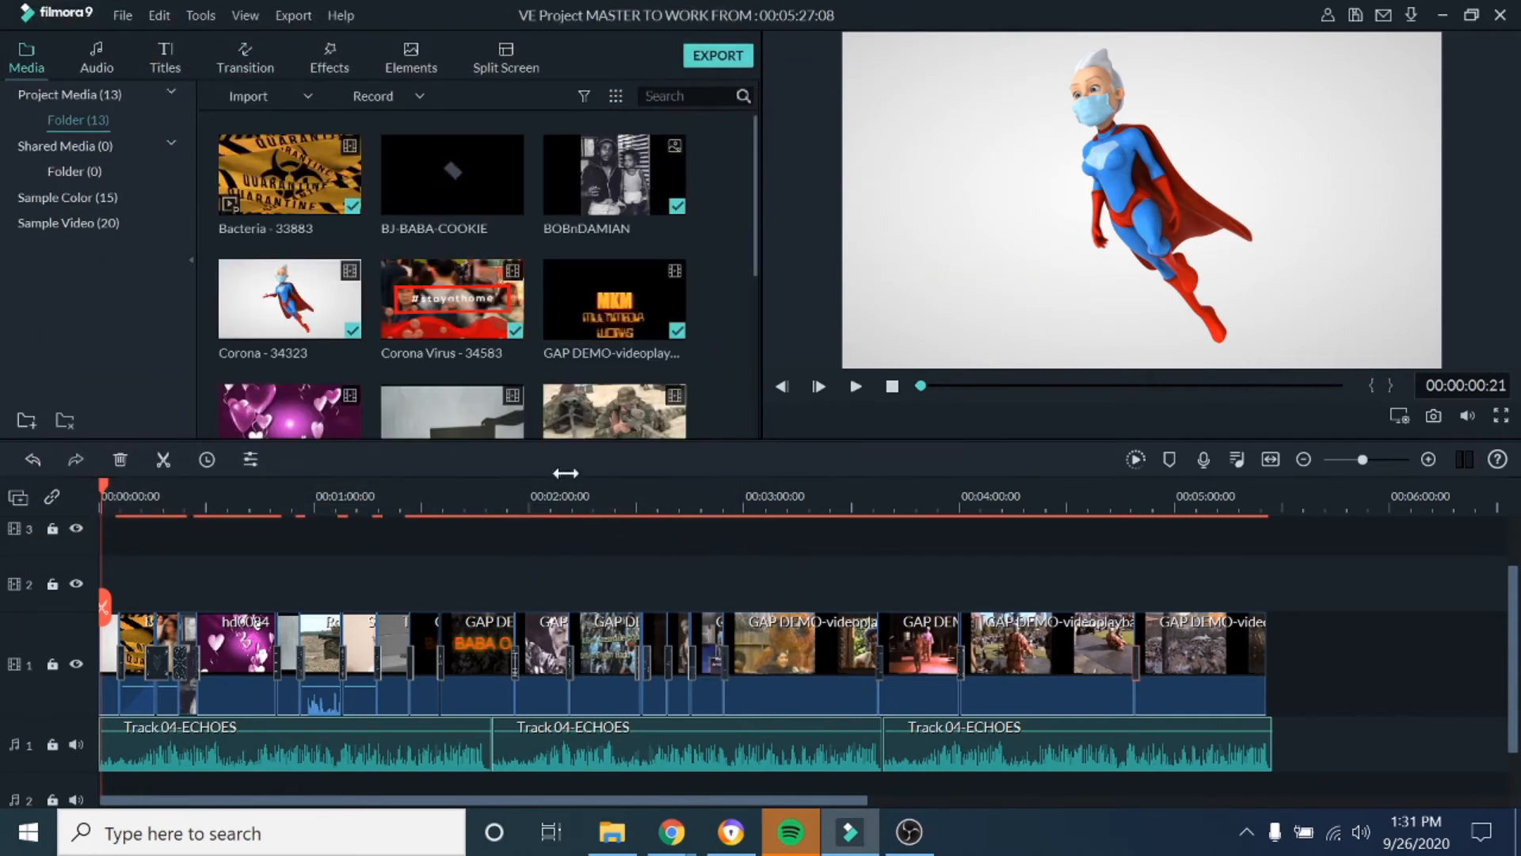
# Add the MKM MOTION clip to video track 1, placed directly against the end of the last GAP DEMO clip
pyautogui.moveTo(753, 154); pyautogui.dragTo(751, 332)
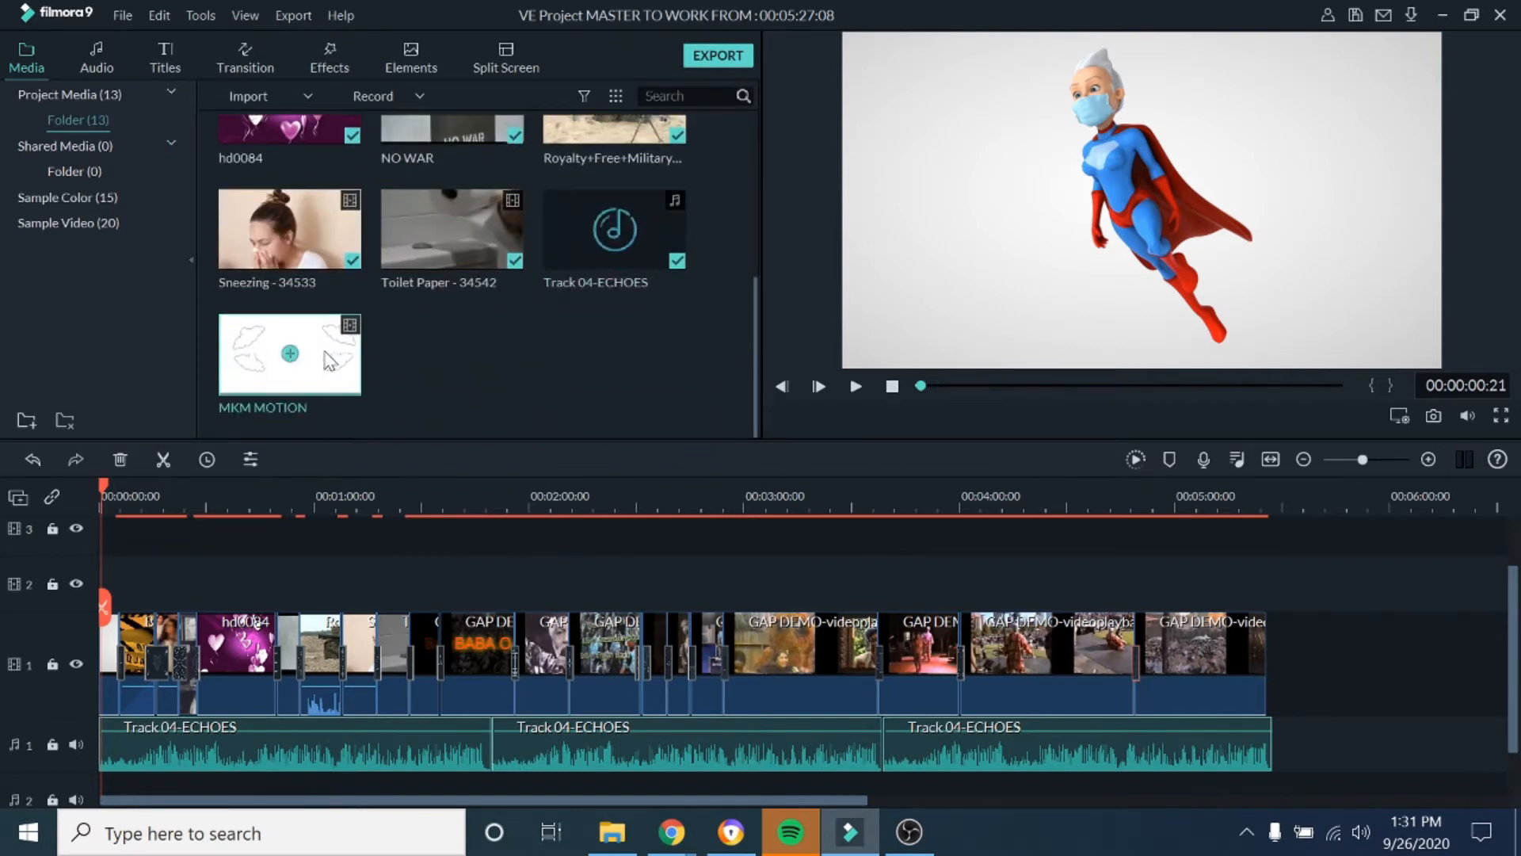
pyautogui.moveTo(320, 350); pyautogui.dragTo(1347, 678)
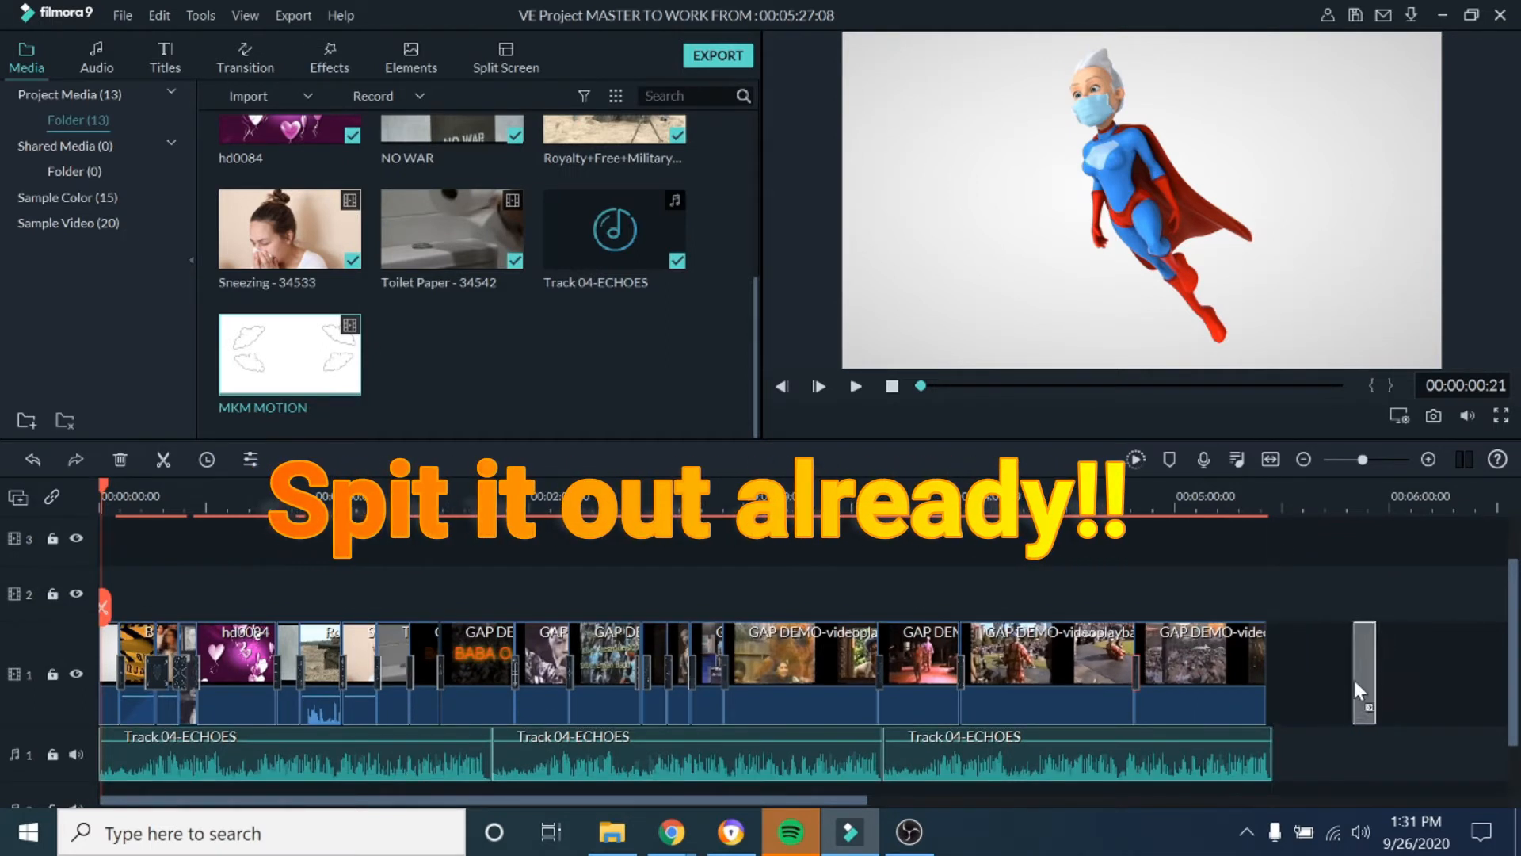
pyautogui.moveTo(1022, 498); pyautogui.dragTo(1107, 494)
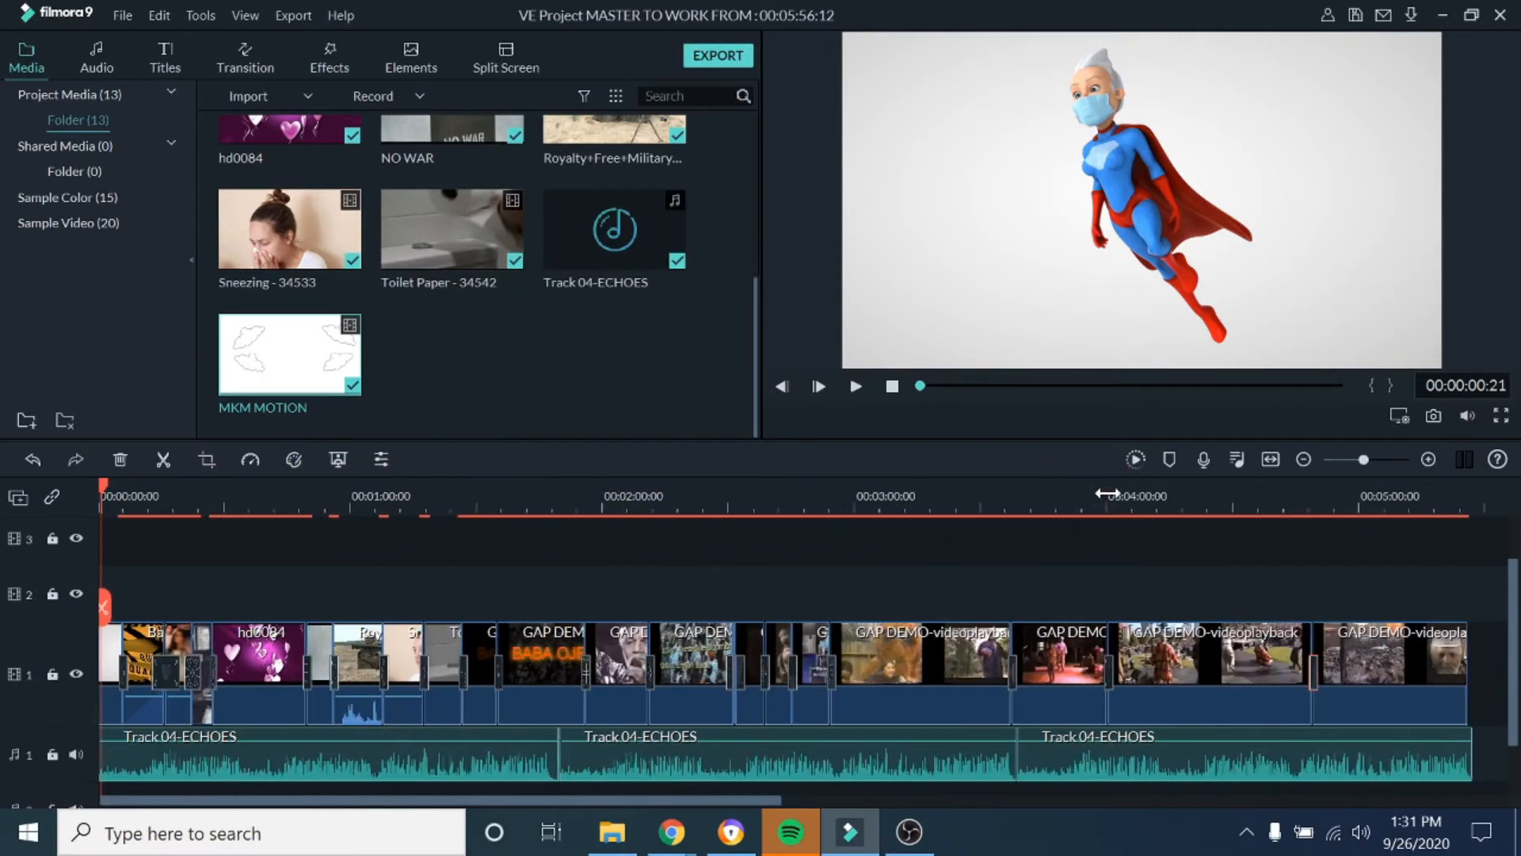
pyautogui.moveTo(678, 797); pyautogui.dragTo(963, 802)
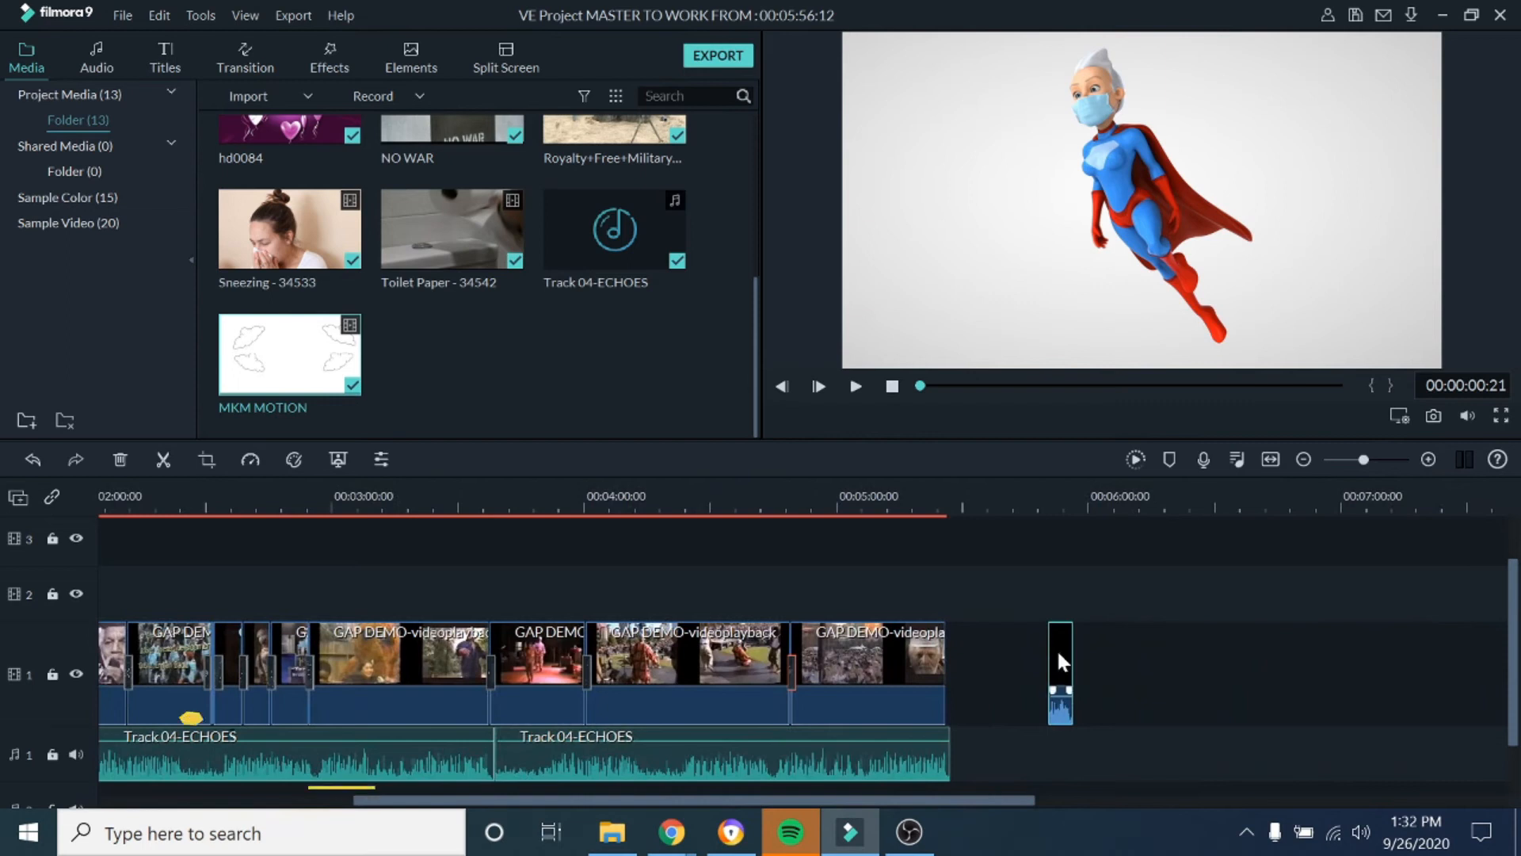
pyautogui.moveTo(1057, 653); pyautogui.dragTo(954, 665)
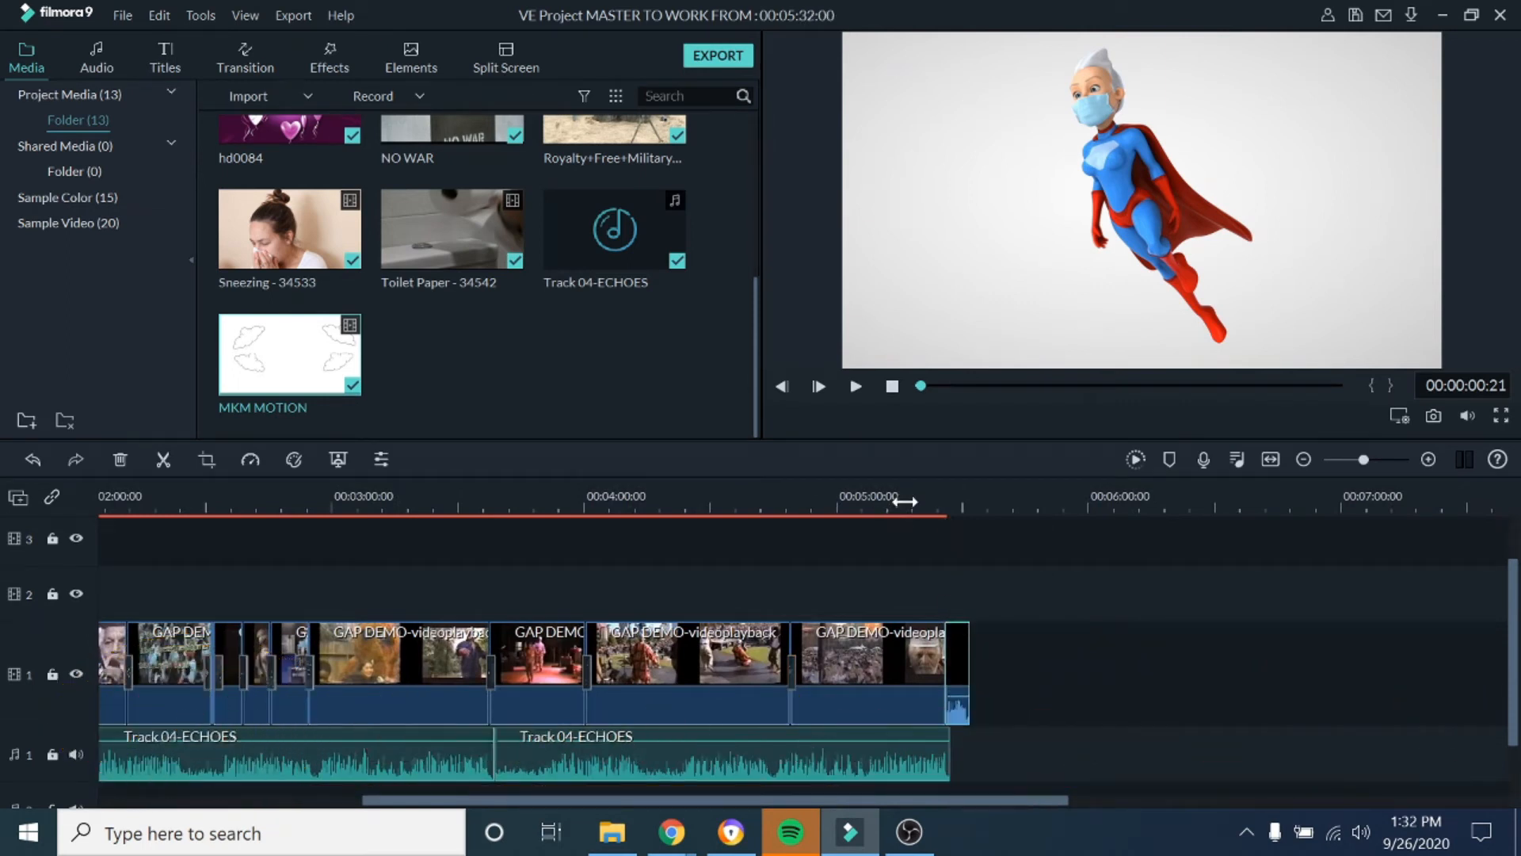
# Play the project from about 00:05:16 to its end to check the added MKM MOTION clip
pyautogui.click(904, 501)
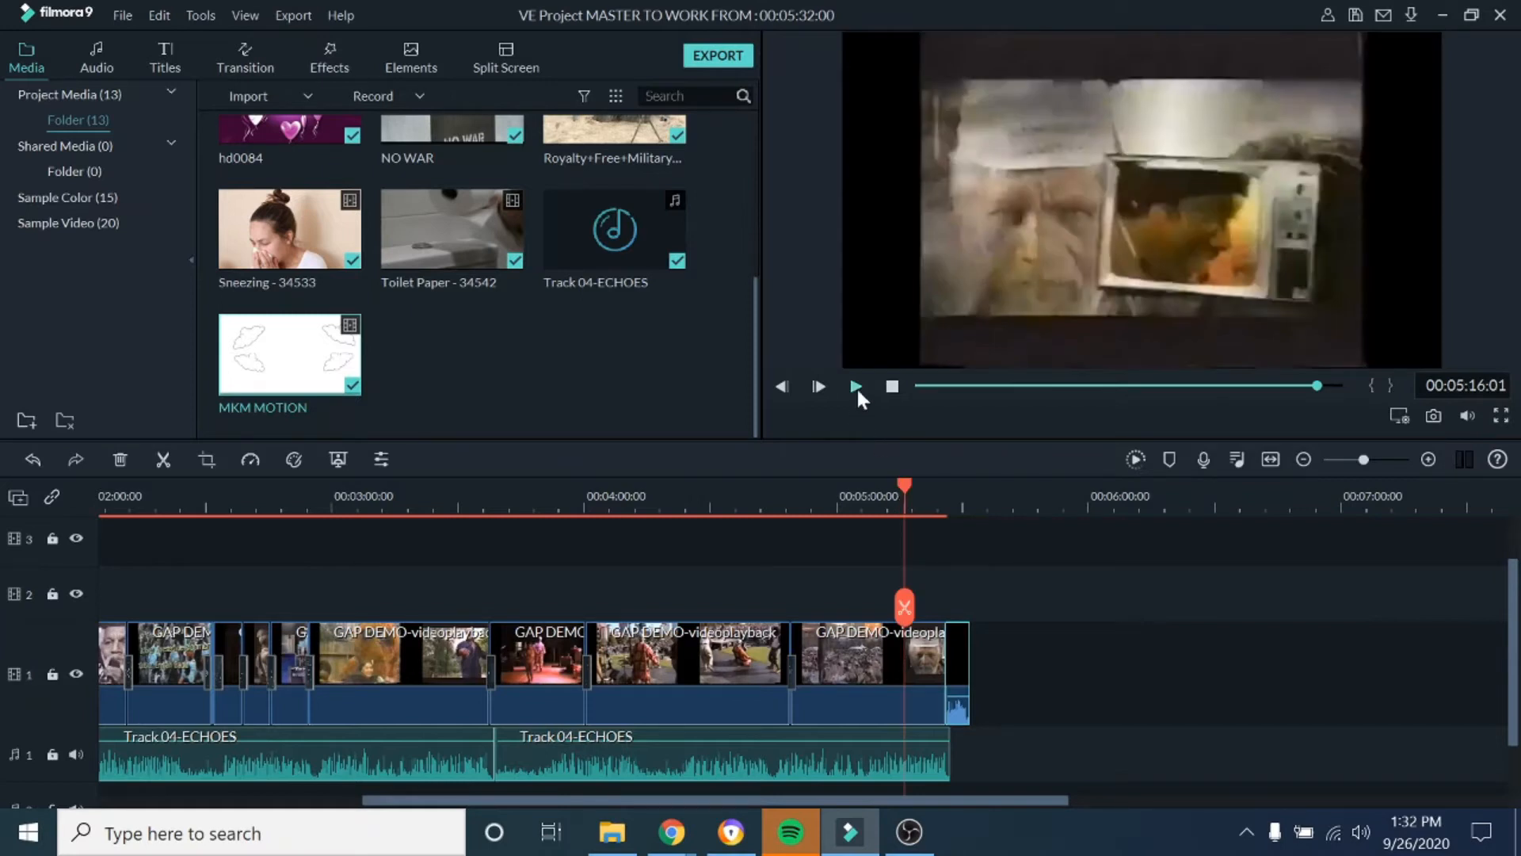
pyautogui.click(856, 388)
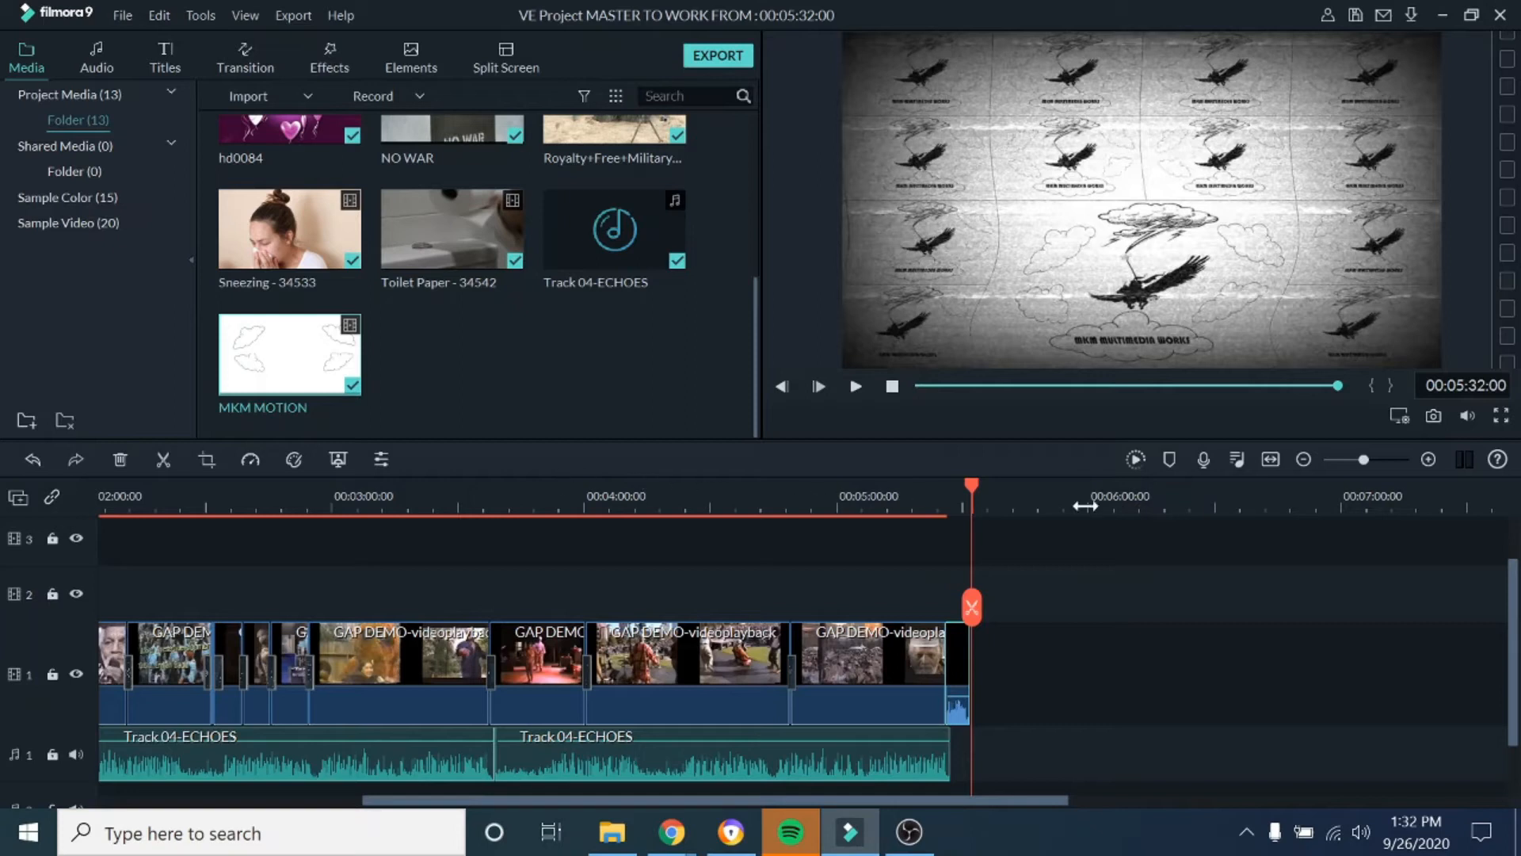
pyautogui.scroll(-2, 908, 497)
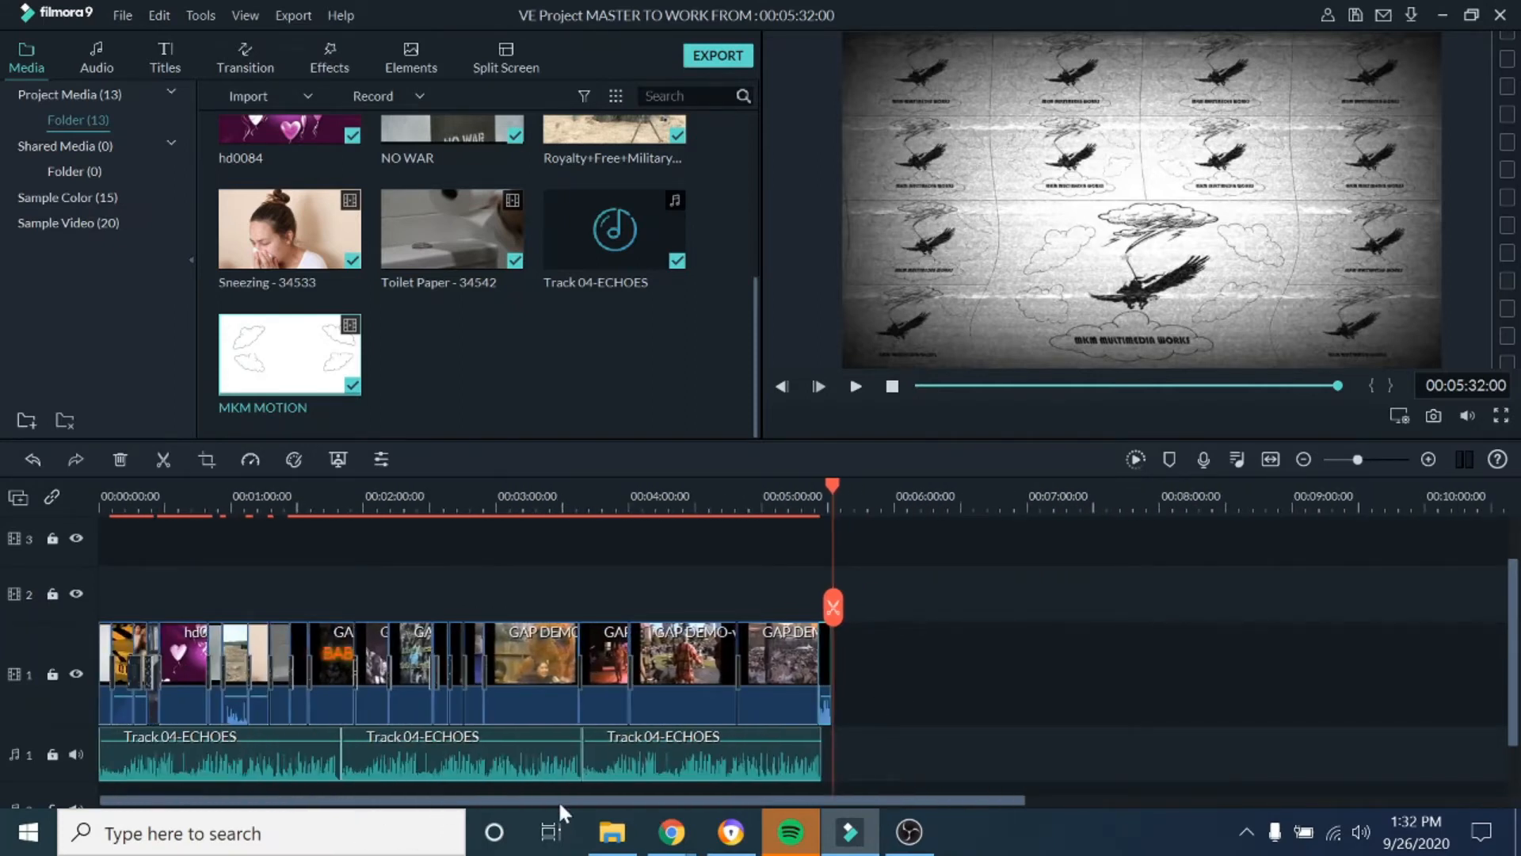
pyautogui.moveTo(232, 508); pyautogui.dragTo(502, 506)
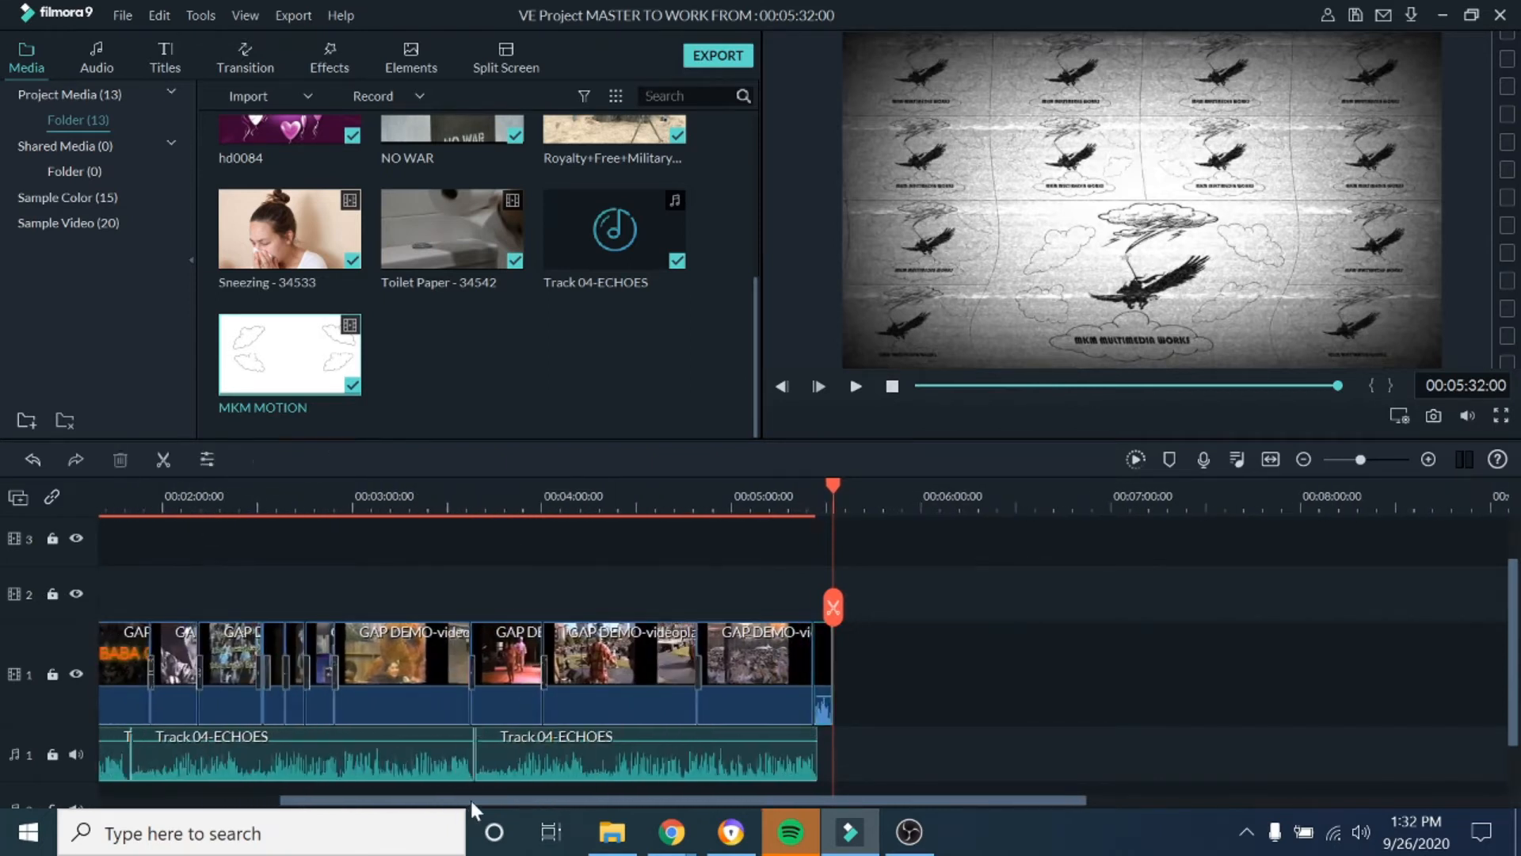
pyautogui.moveTo(469, 797); pyautogui.dragTo(193, 778)
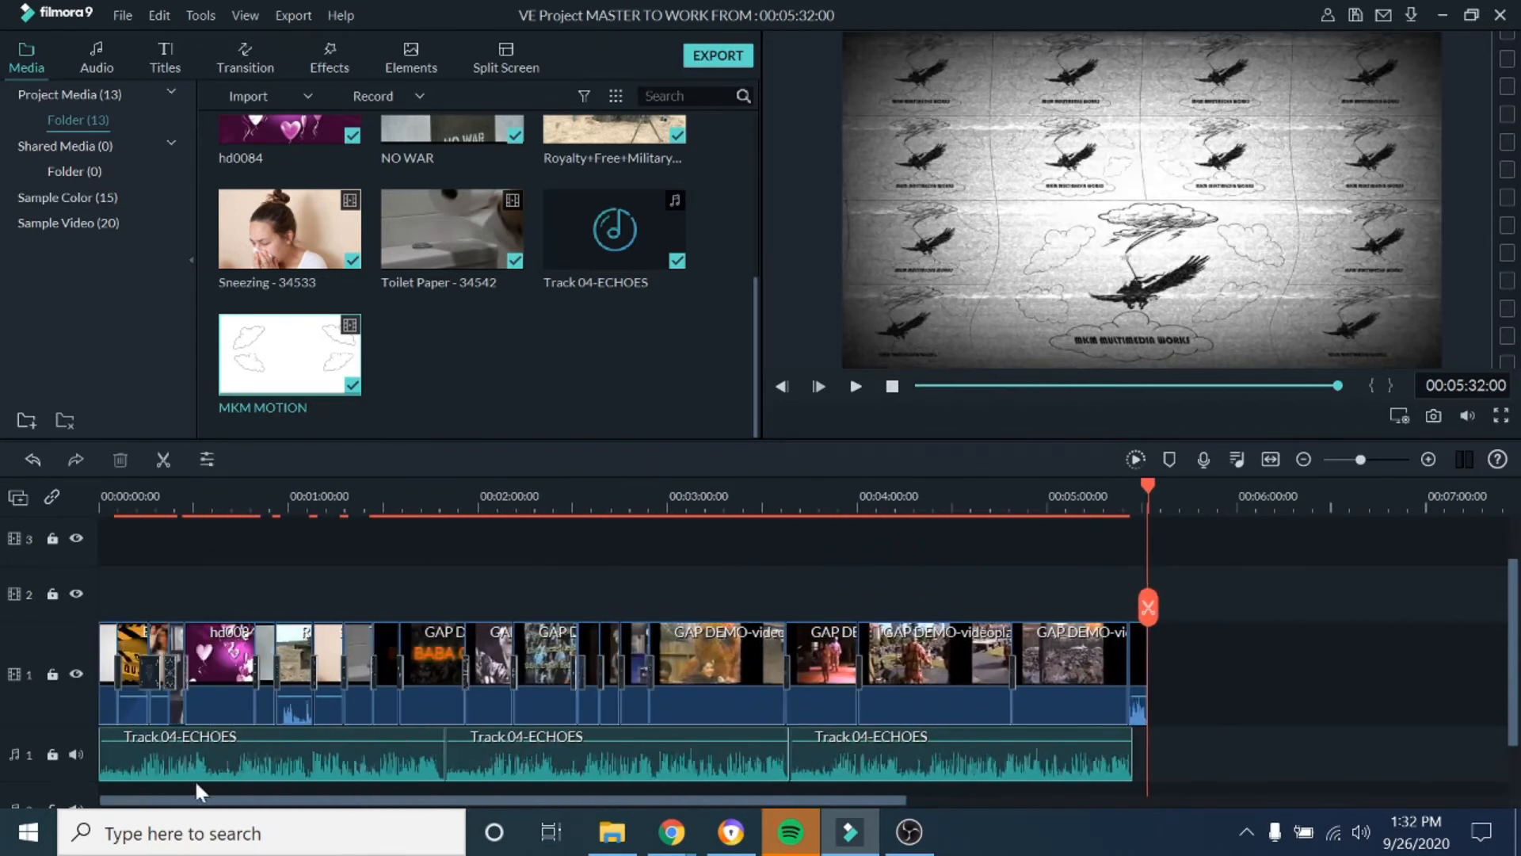
# Play the project from the beginning and pause during the first transition at about 00:00:06
pyautogui.click(892, 386)
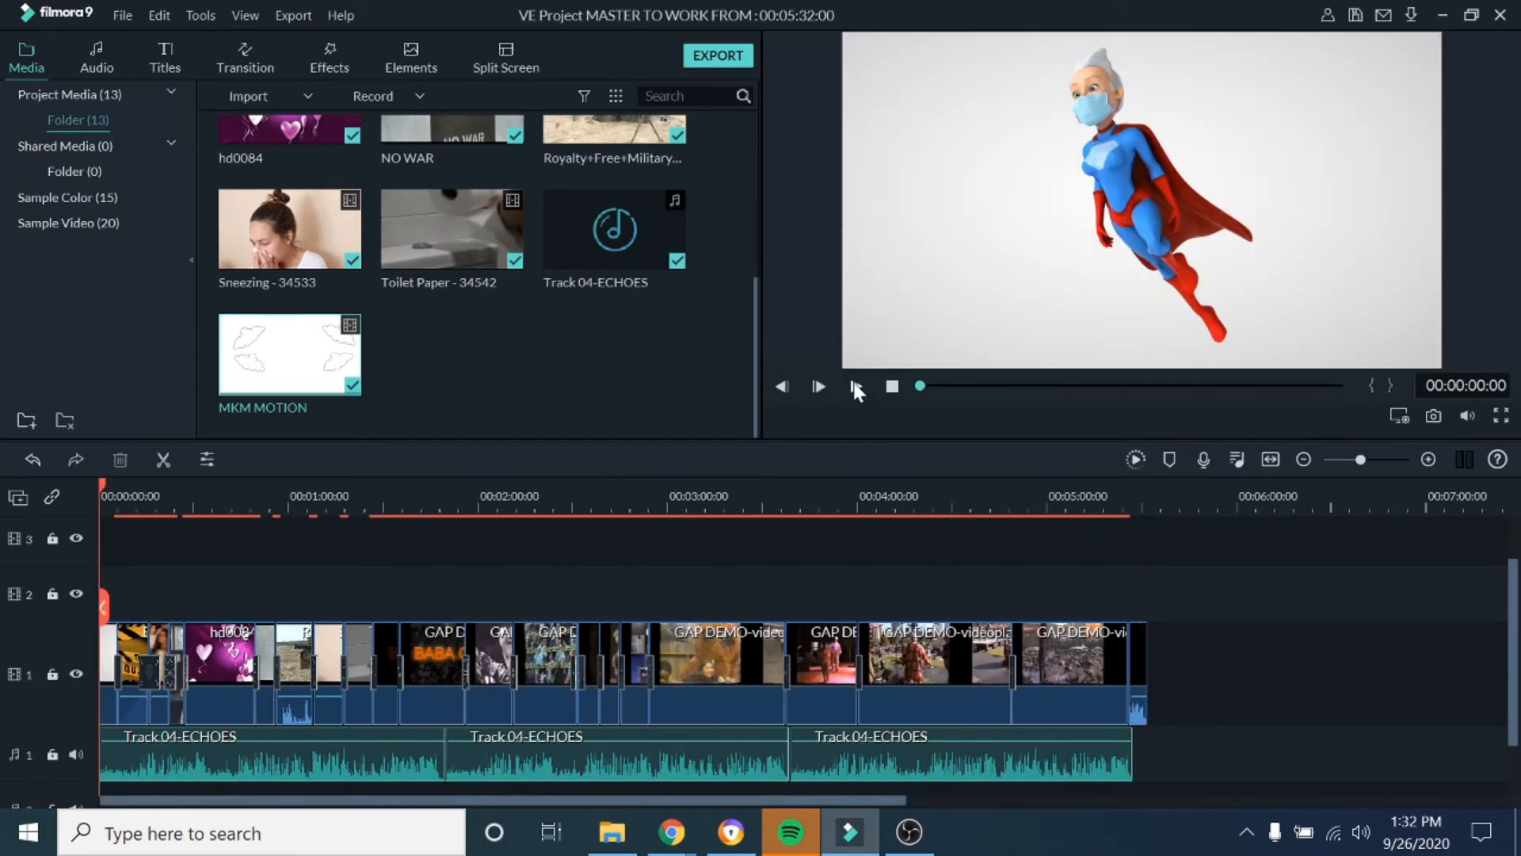
pyautogui.click(856, 388)
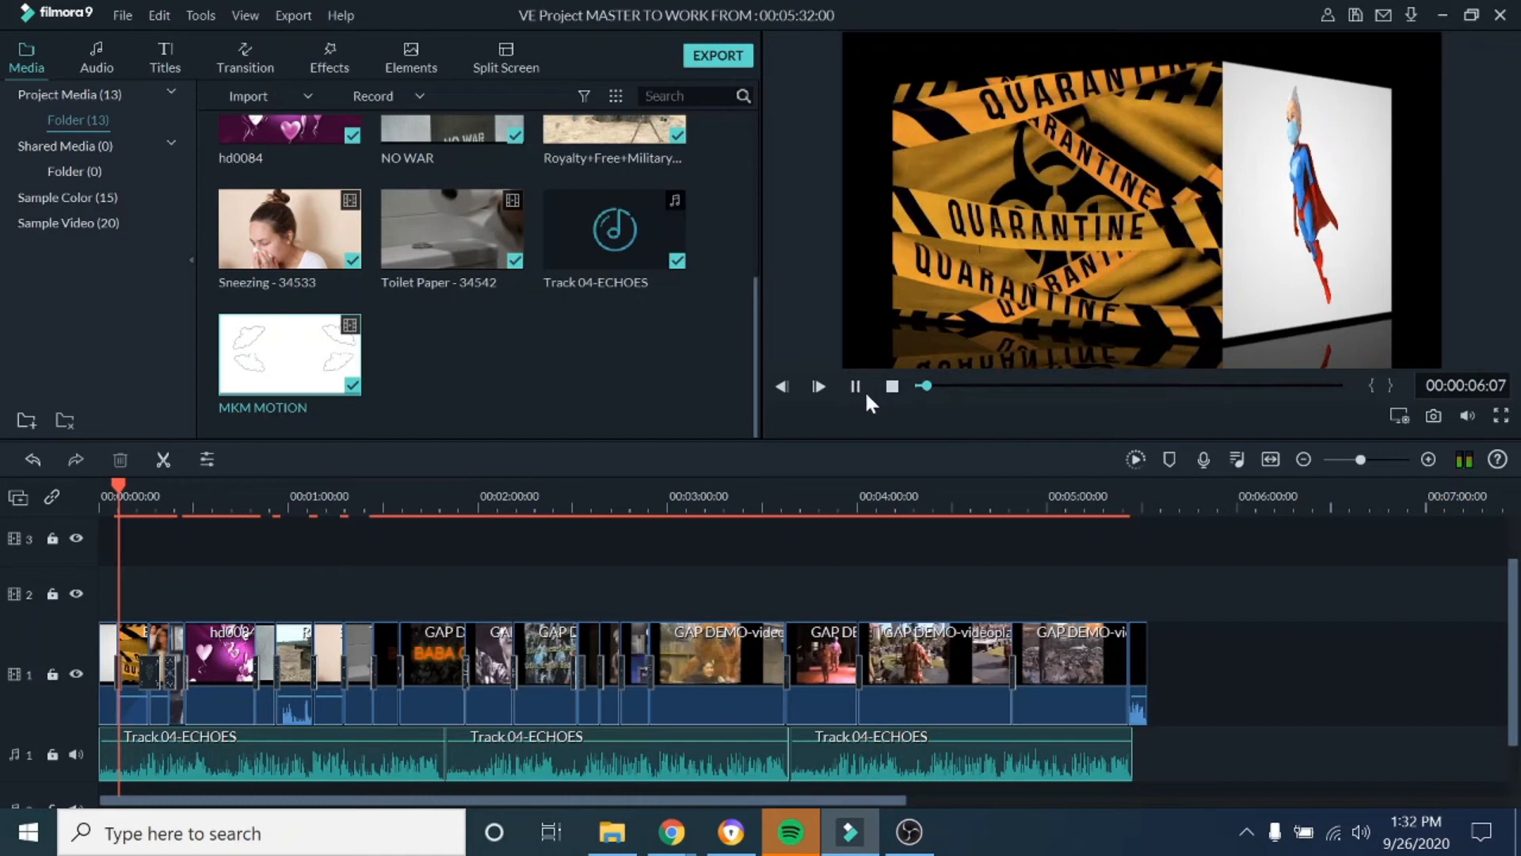
pyautogui.press('space')
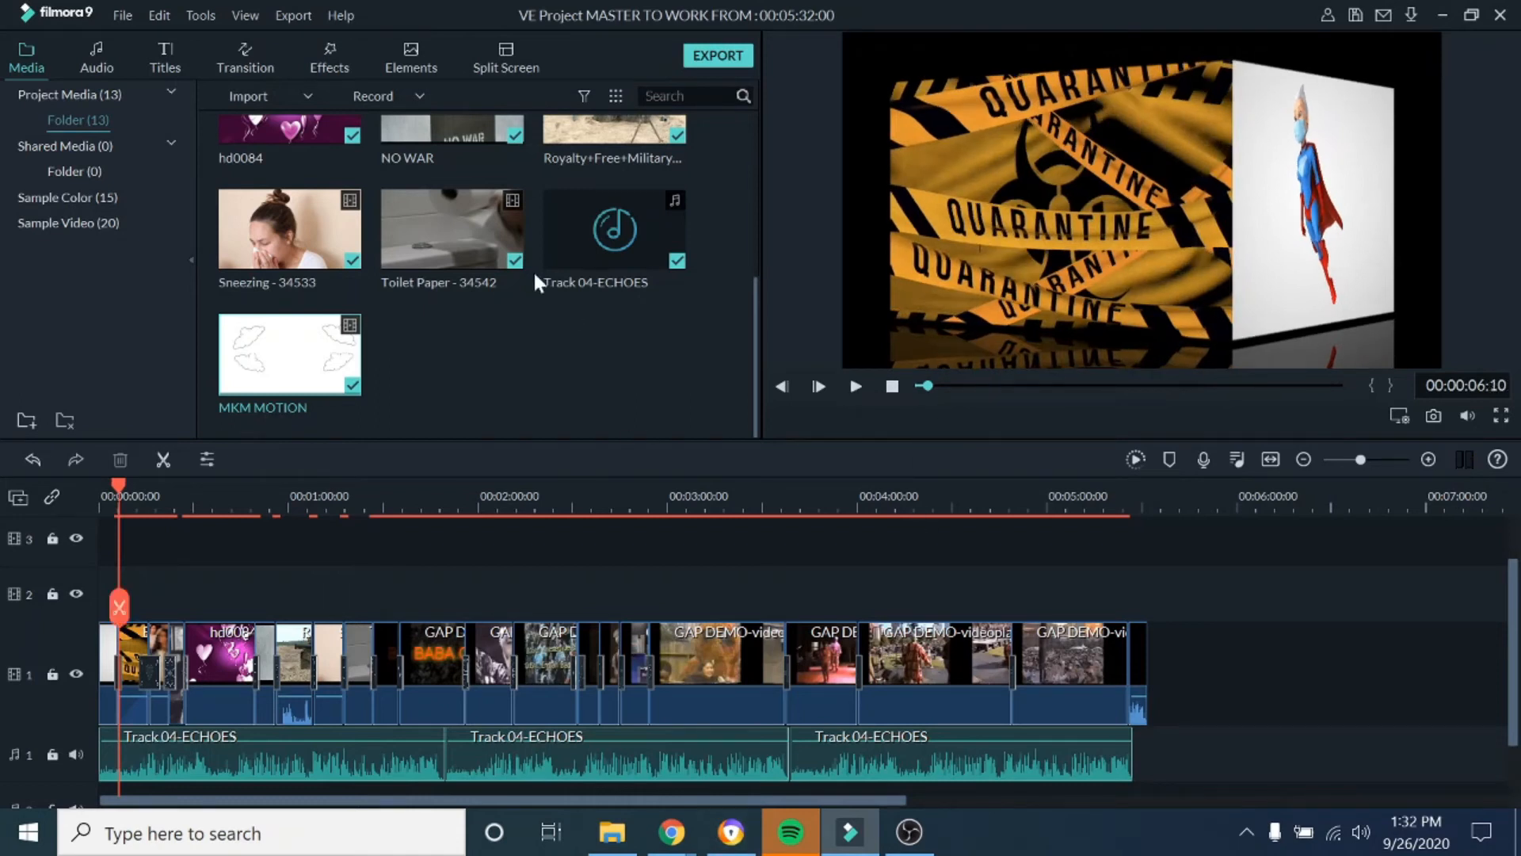
# Add the Credit 1 title to video track 2 at the start of the project and preview its first seconds
pyautogui.click(245, 57)
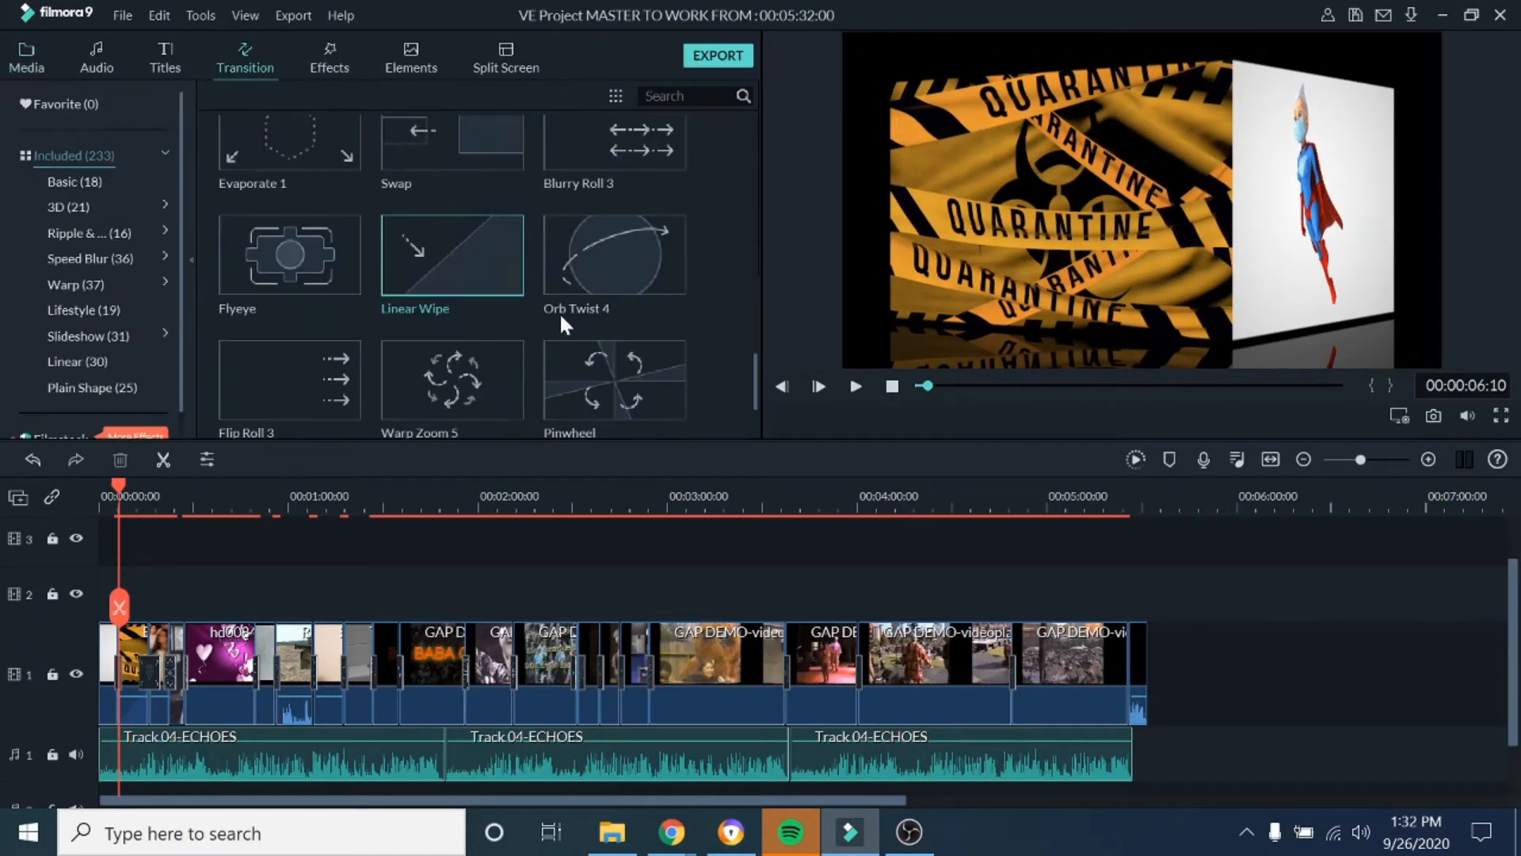
pyautogui.click(164, 70)
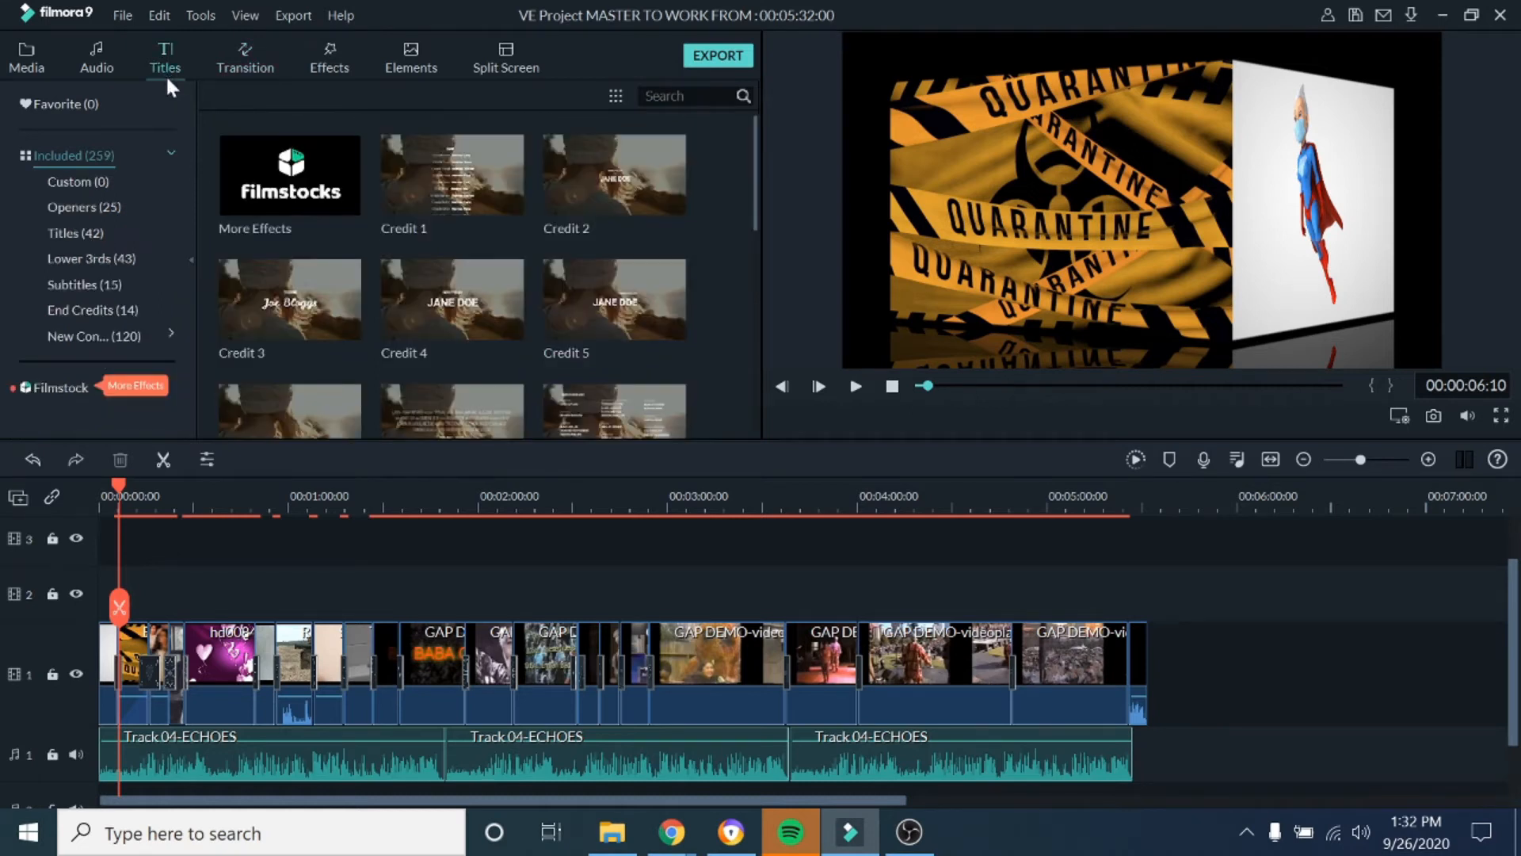
pyautogui.click(892, 386)
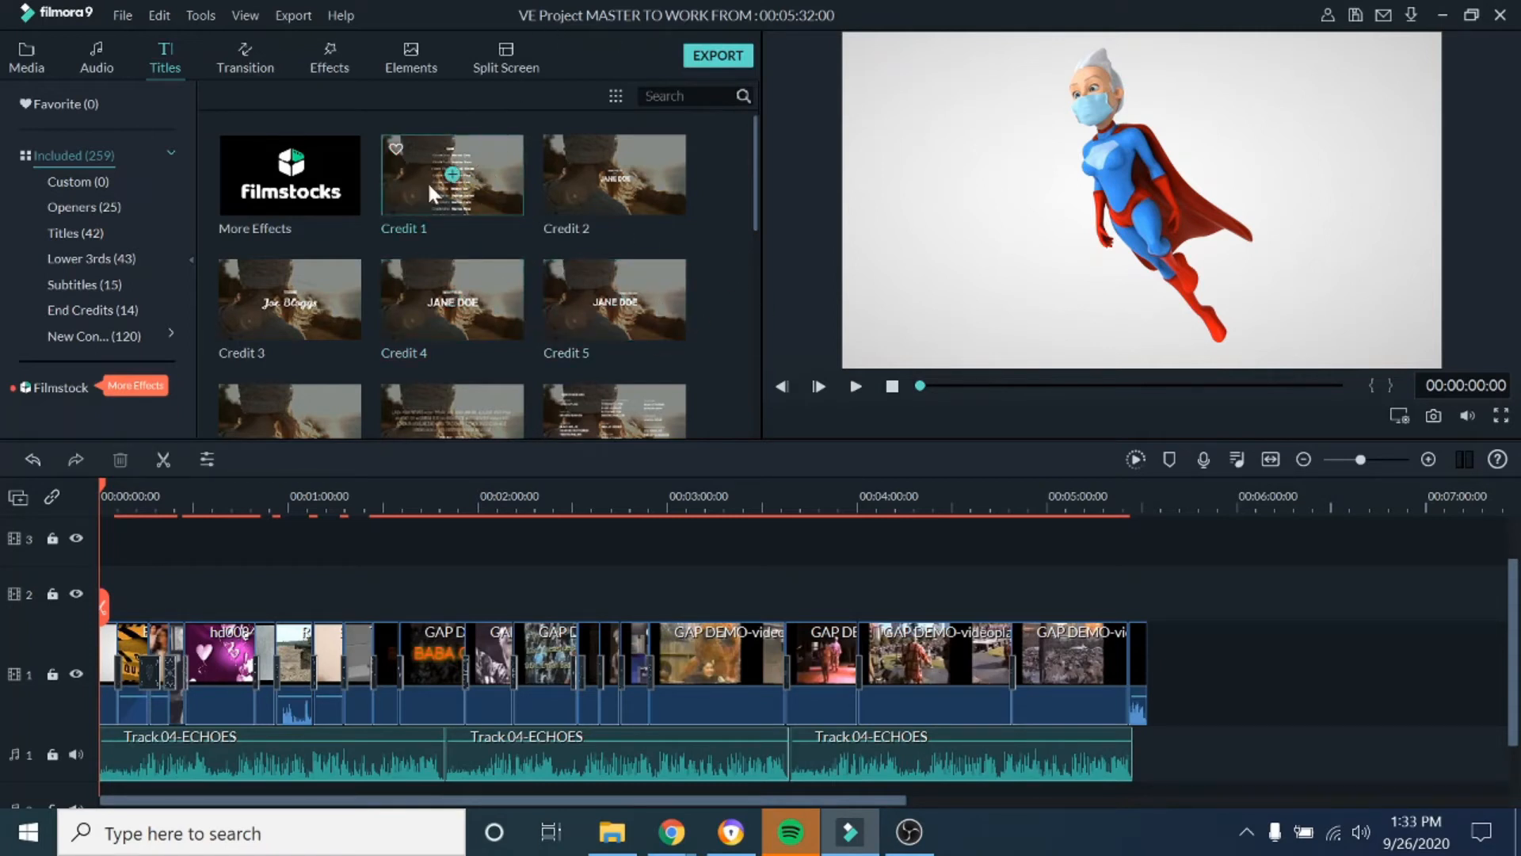
pyautogui.click(493, 195)
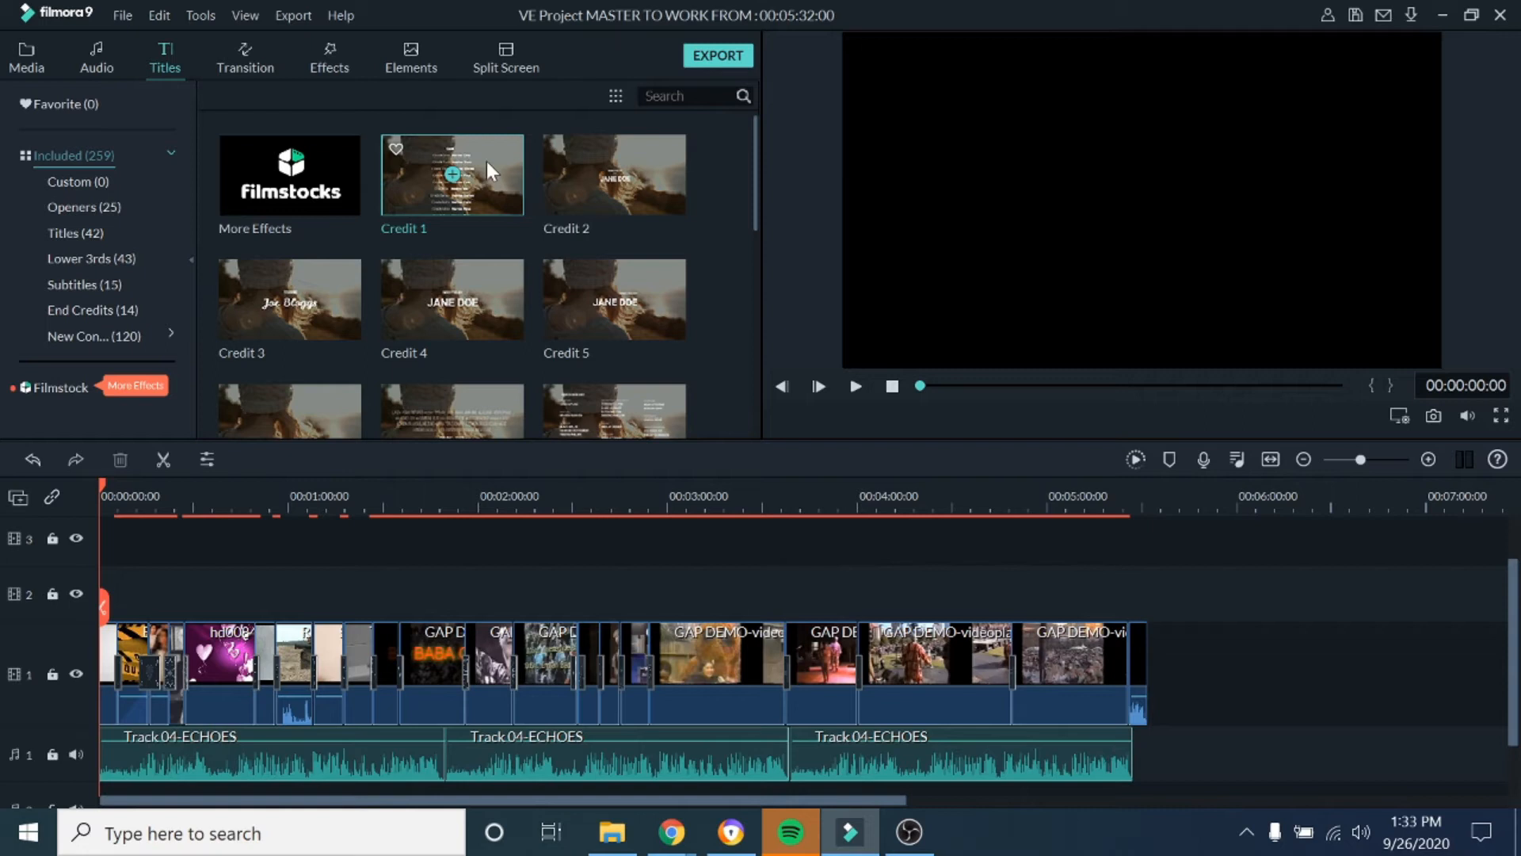
pyautogui.moveTo(487, 162); pyautogui.dragTo(27, 586)
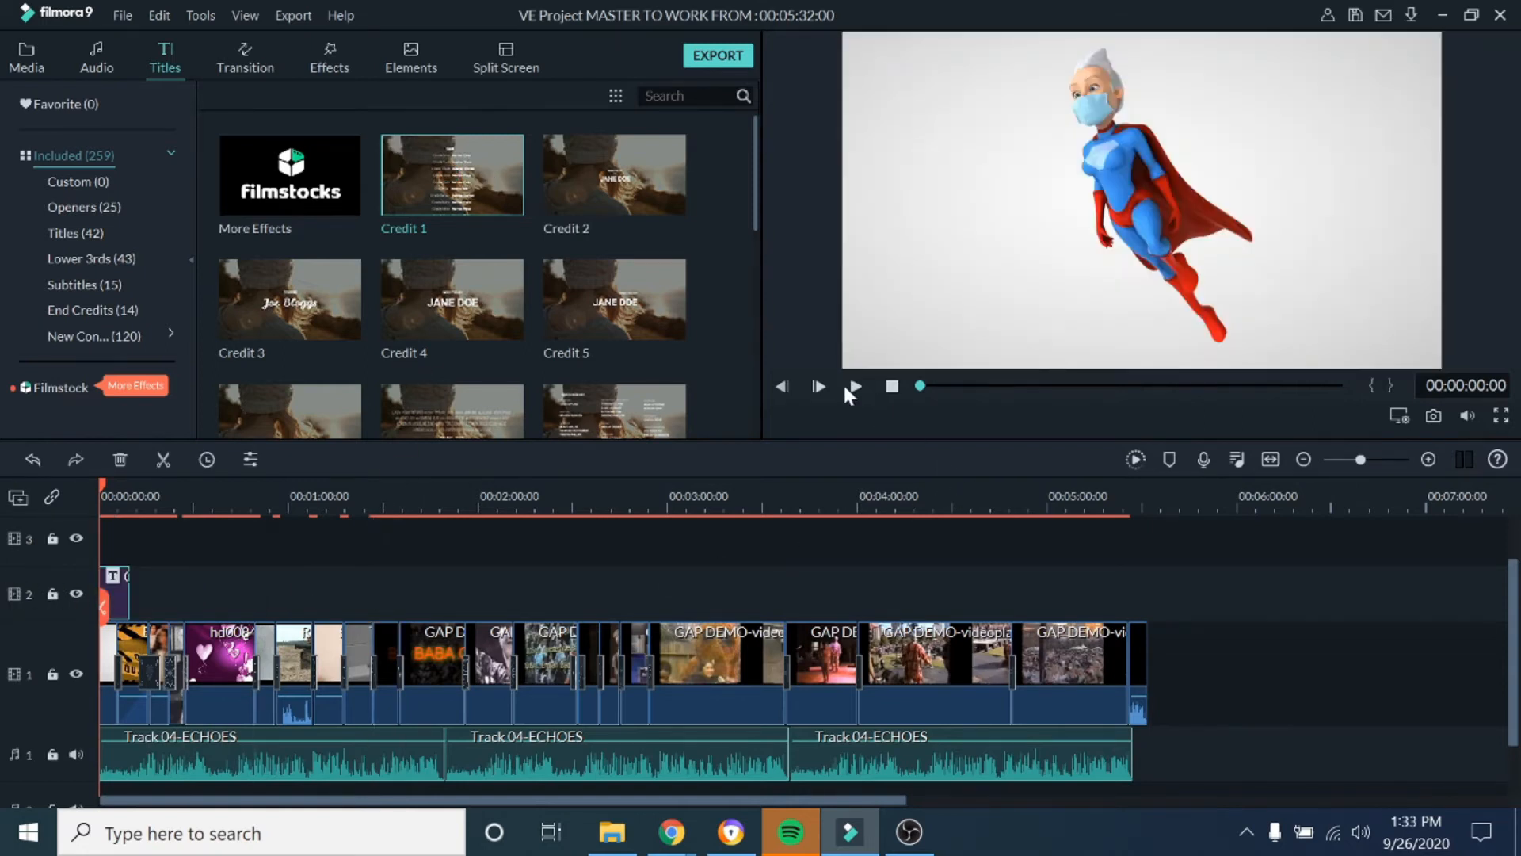
pyautogui.click(855, 388)
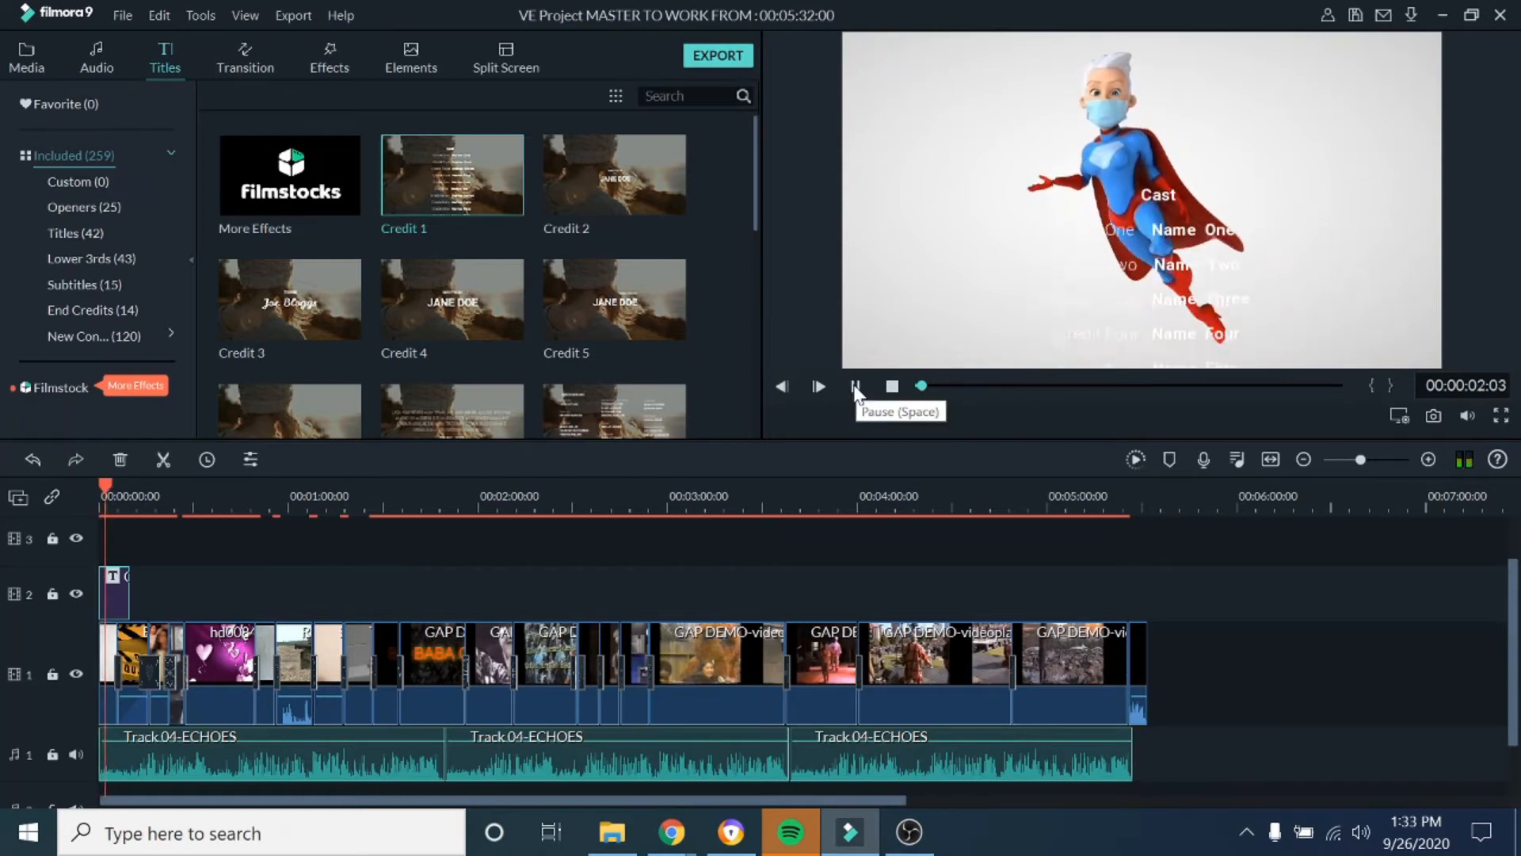
pyautogui.click(855, 386)
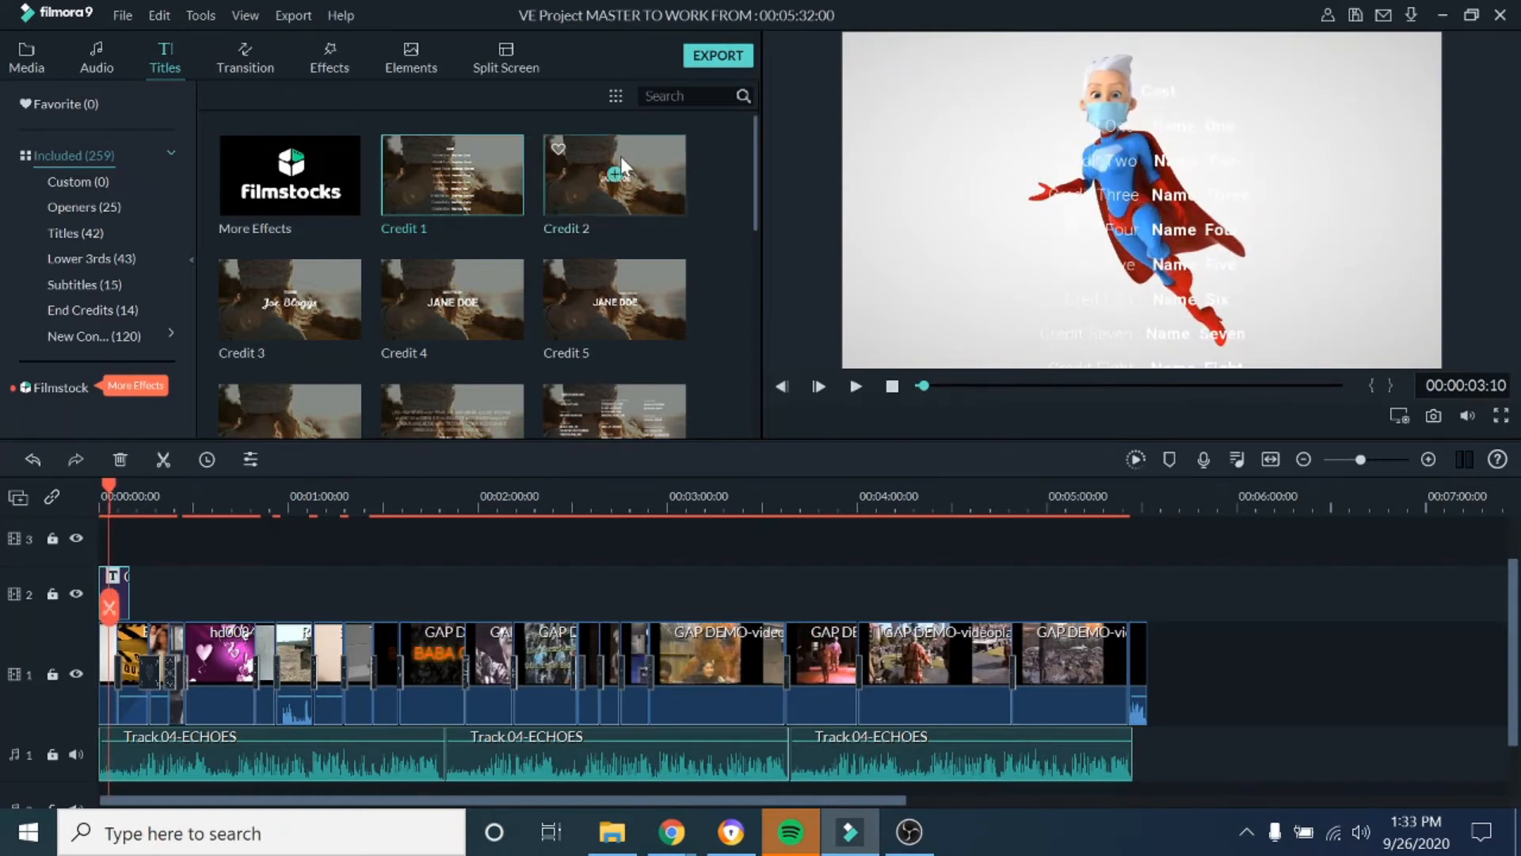
# Change the text color of all lines in the Credit 1 title to black and apply it
pyautogui.doubleClick(120, 593)
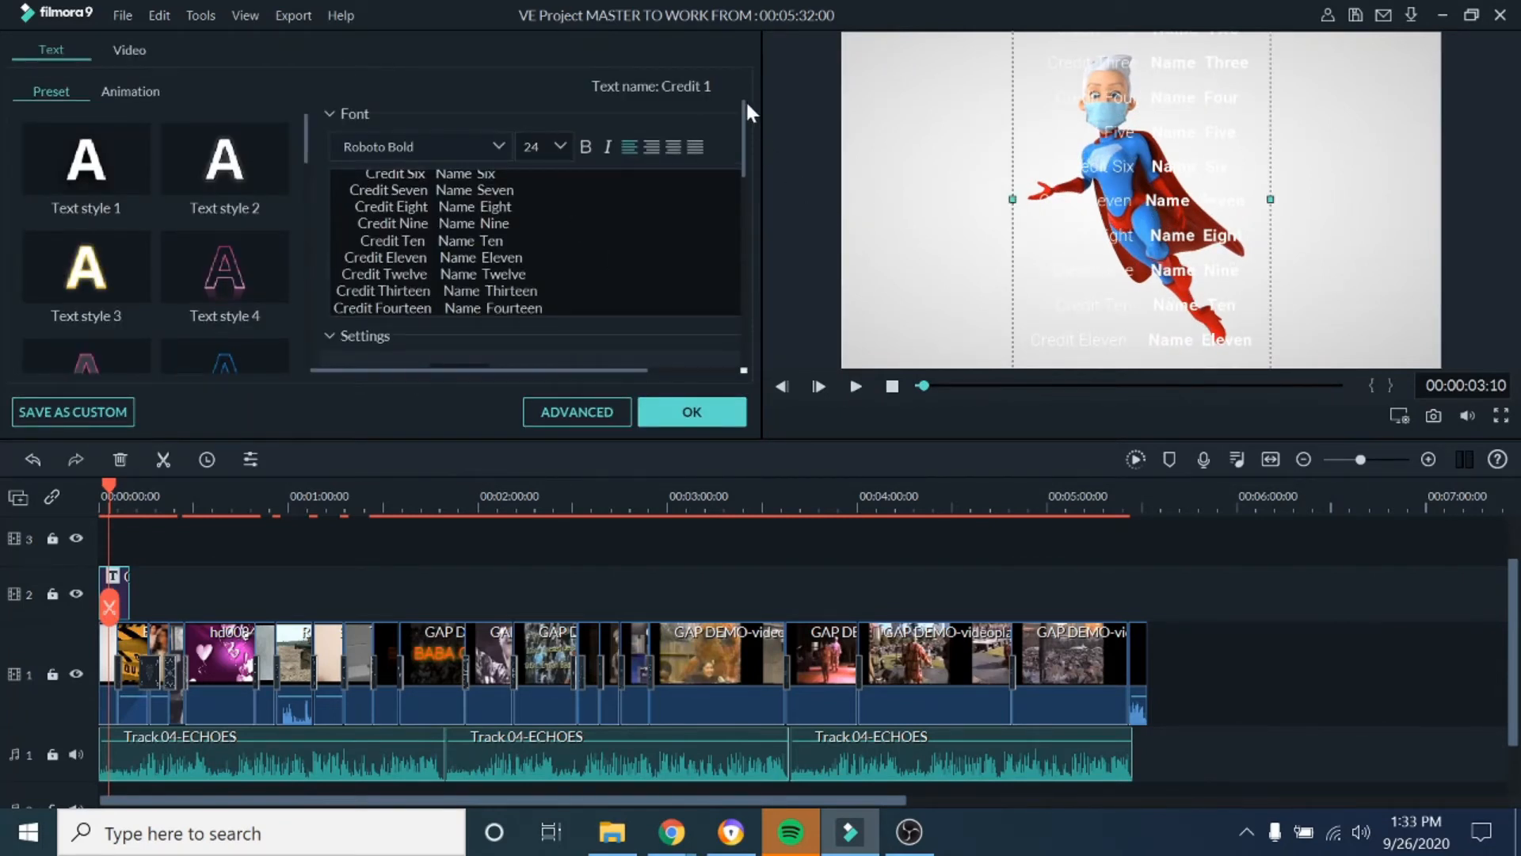
pyautogui.scroll(3, 536, 242)
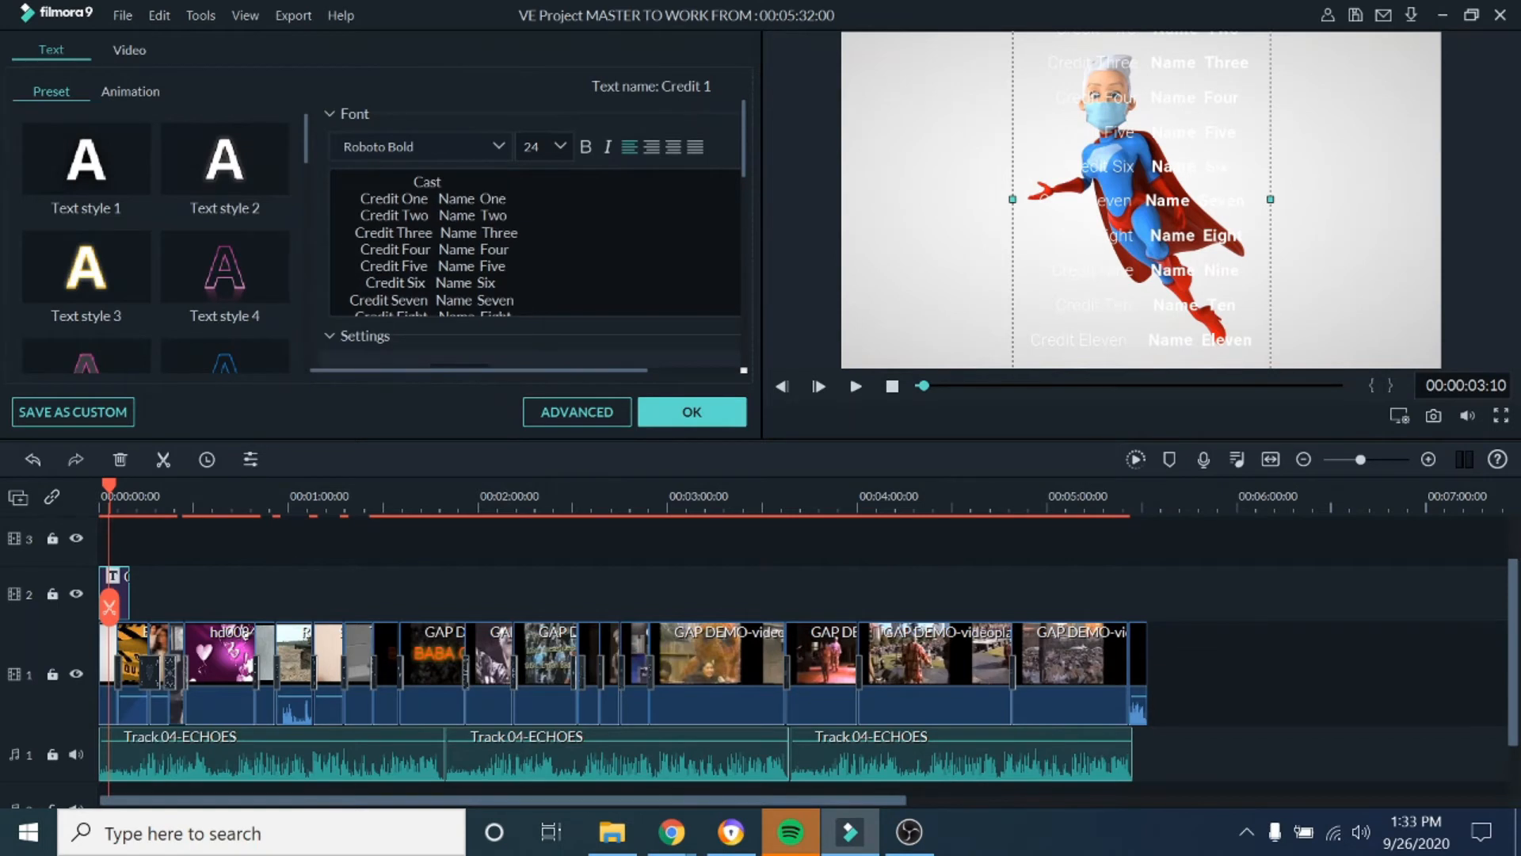
pyautogui.moveTo(405, 182); pyautogui.dragTo(547, 307)
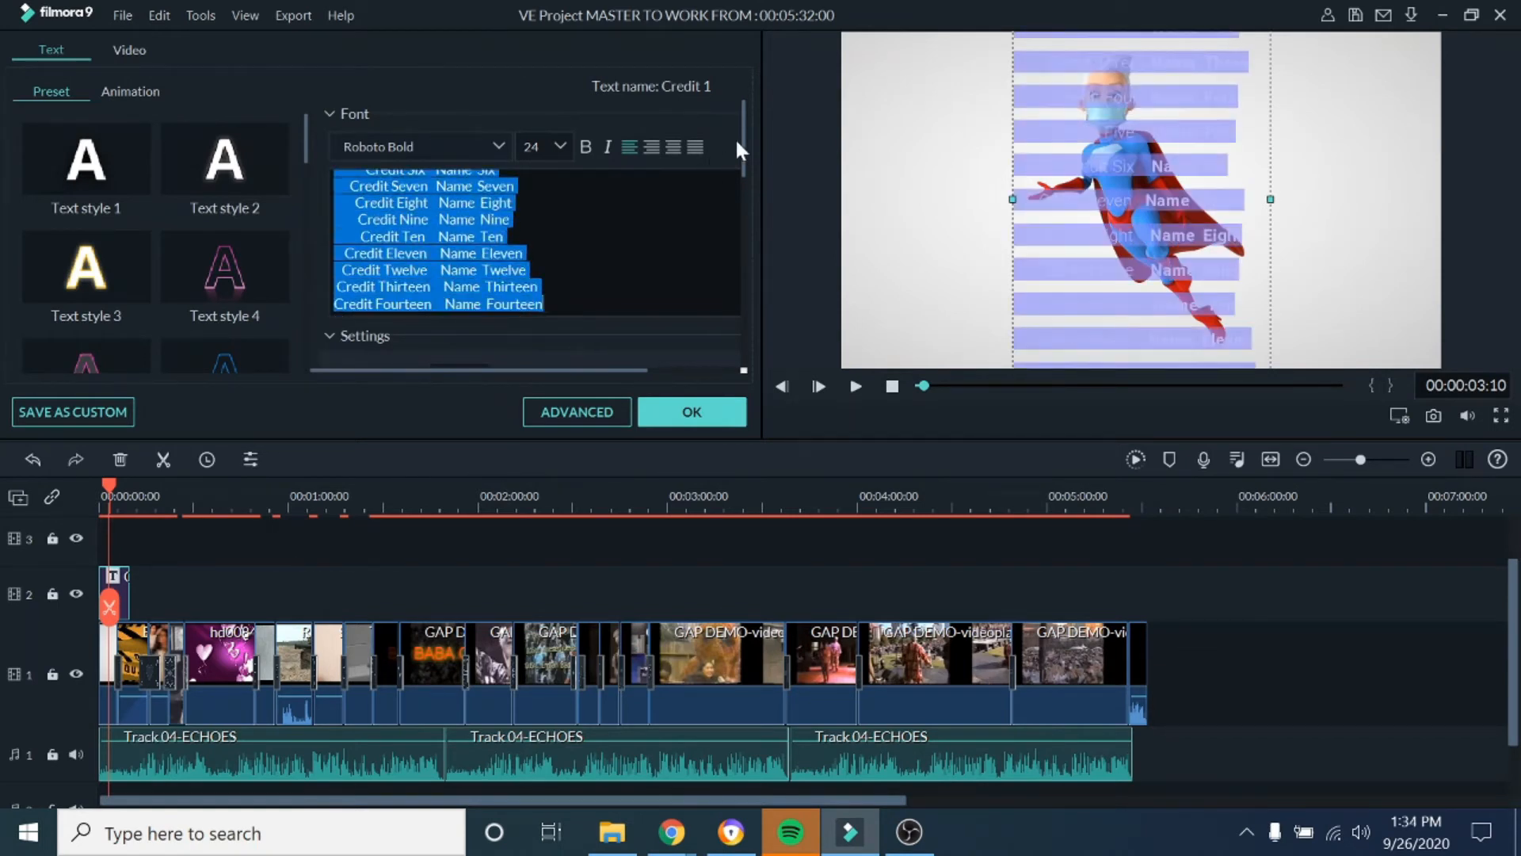
pyautogui.moveTo(744, 126); pyautogui.dragTo(745, 188)
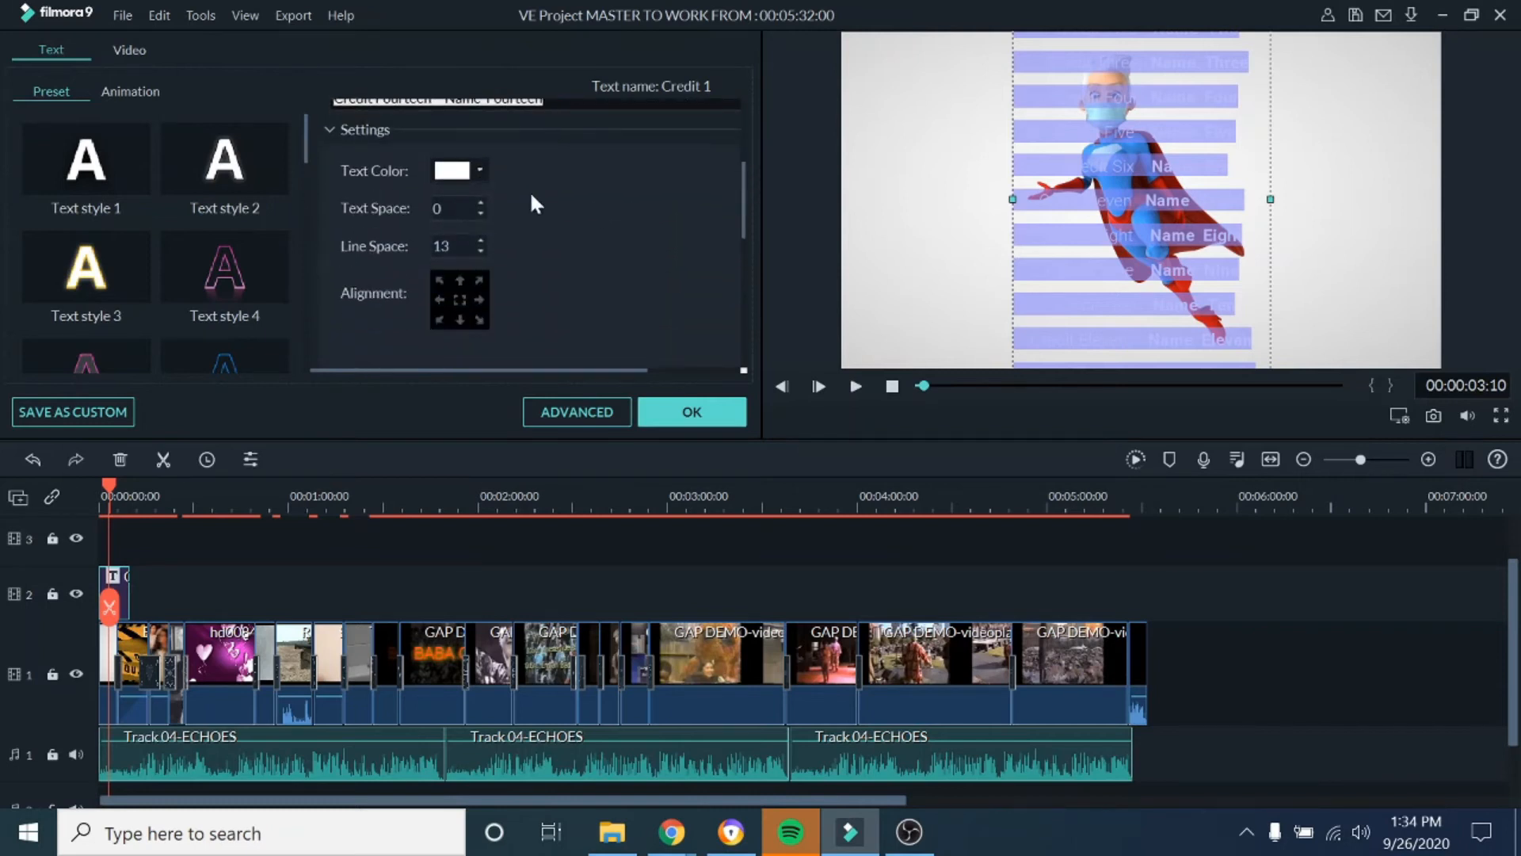
pyautogui.click(480, 169)
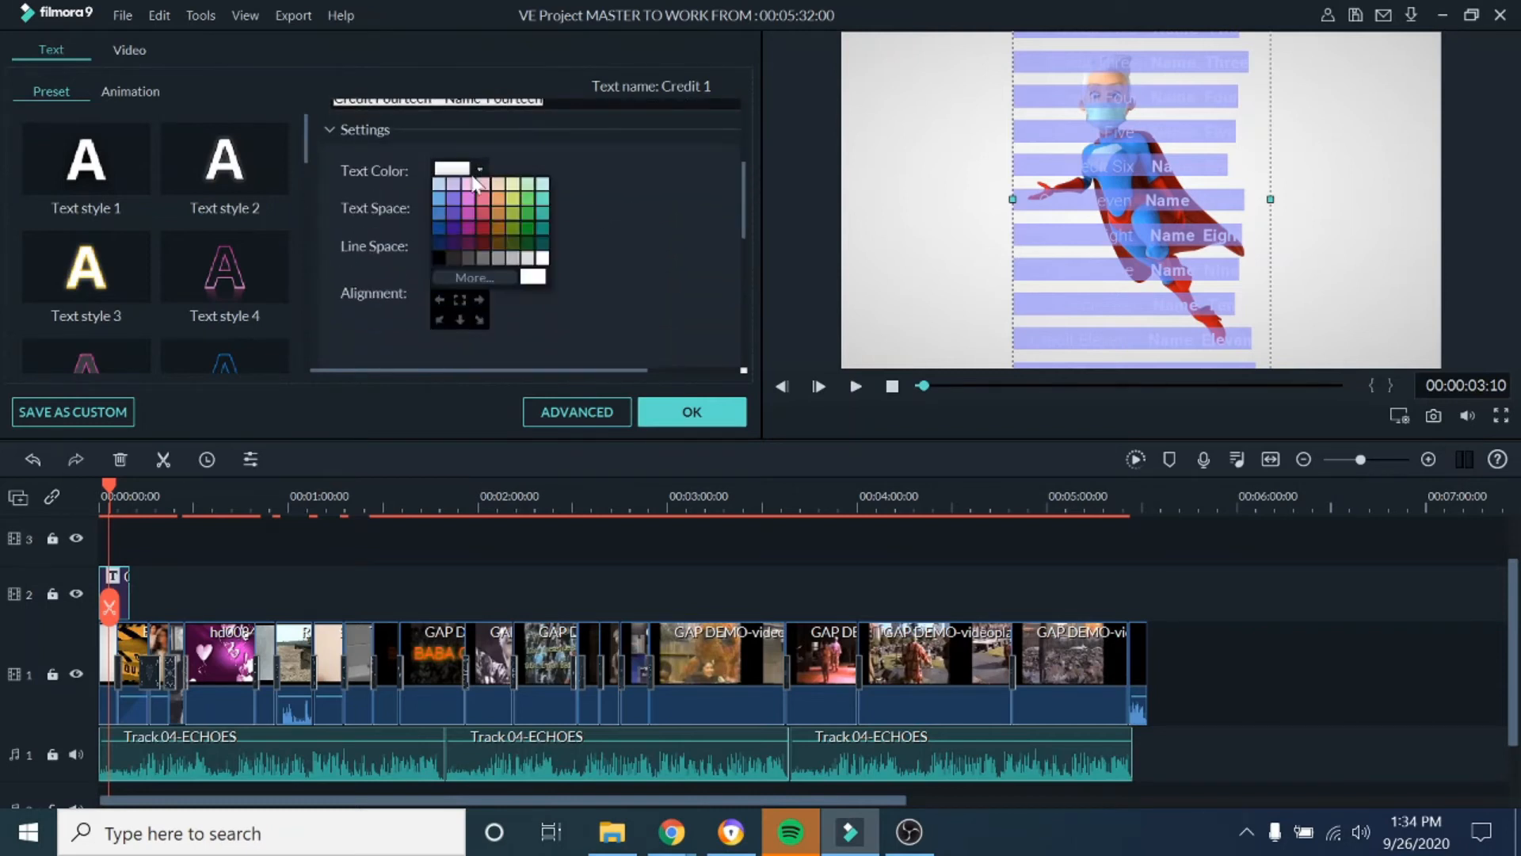
pyautogui.click(438, 260)
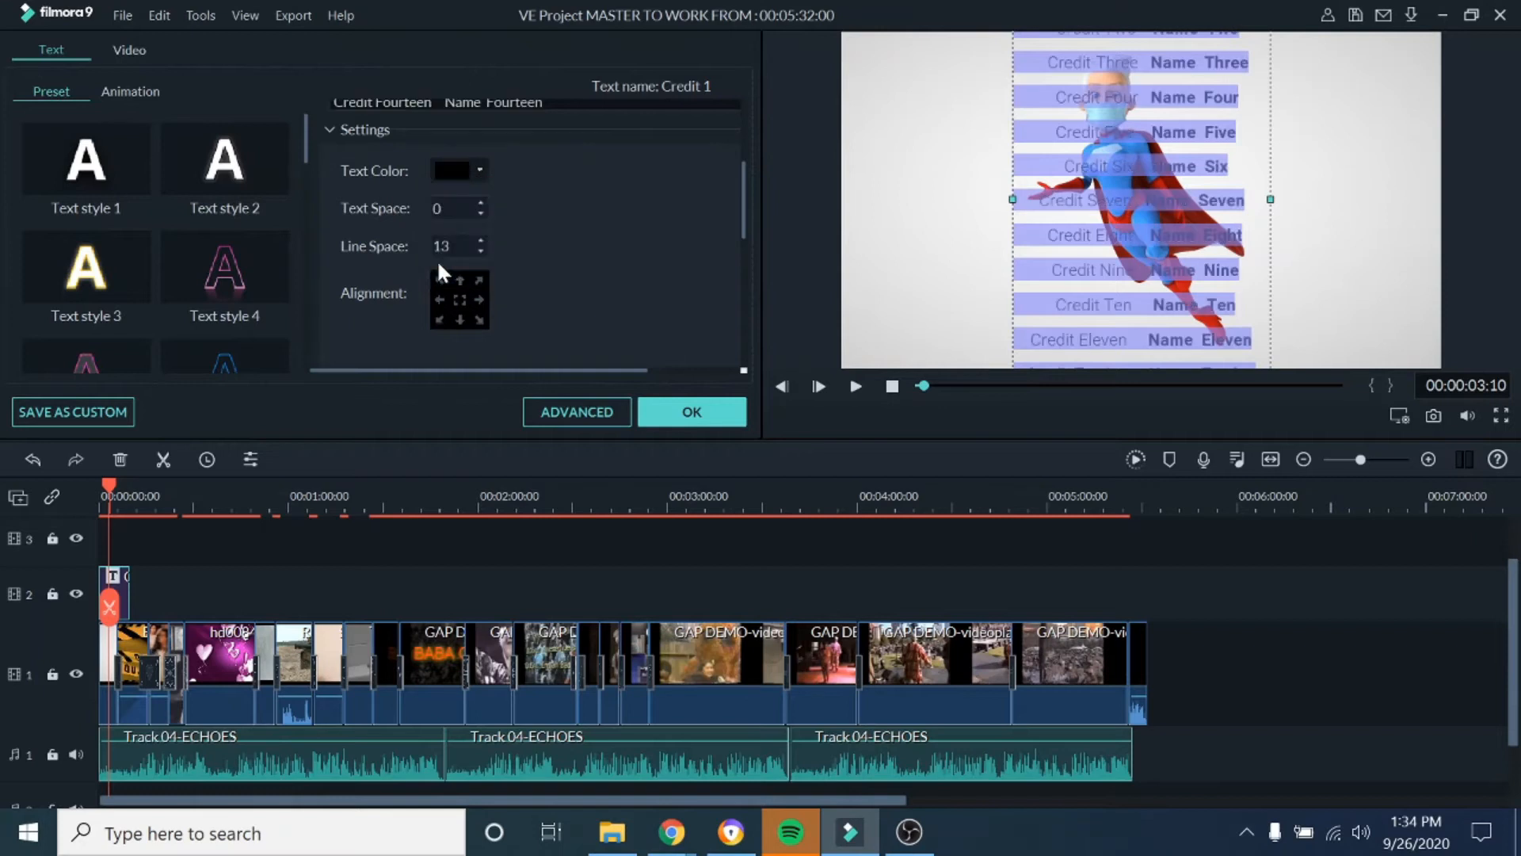
pyautogui.click(723, 426)
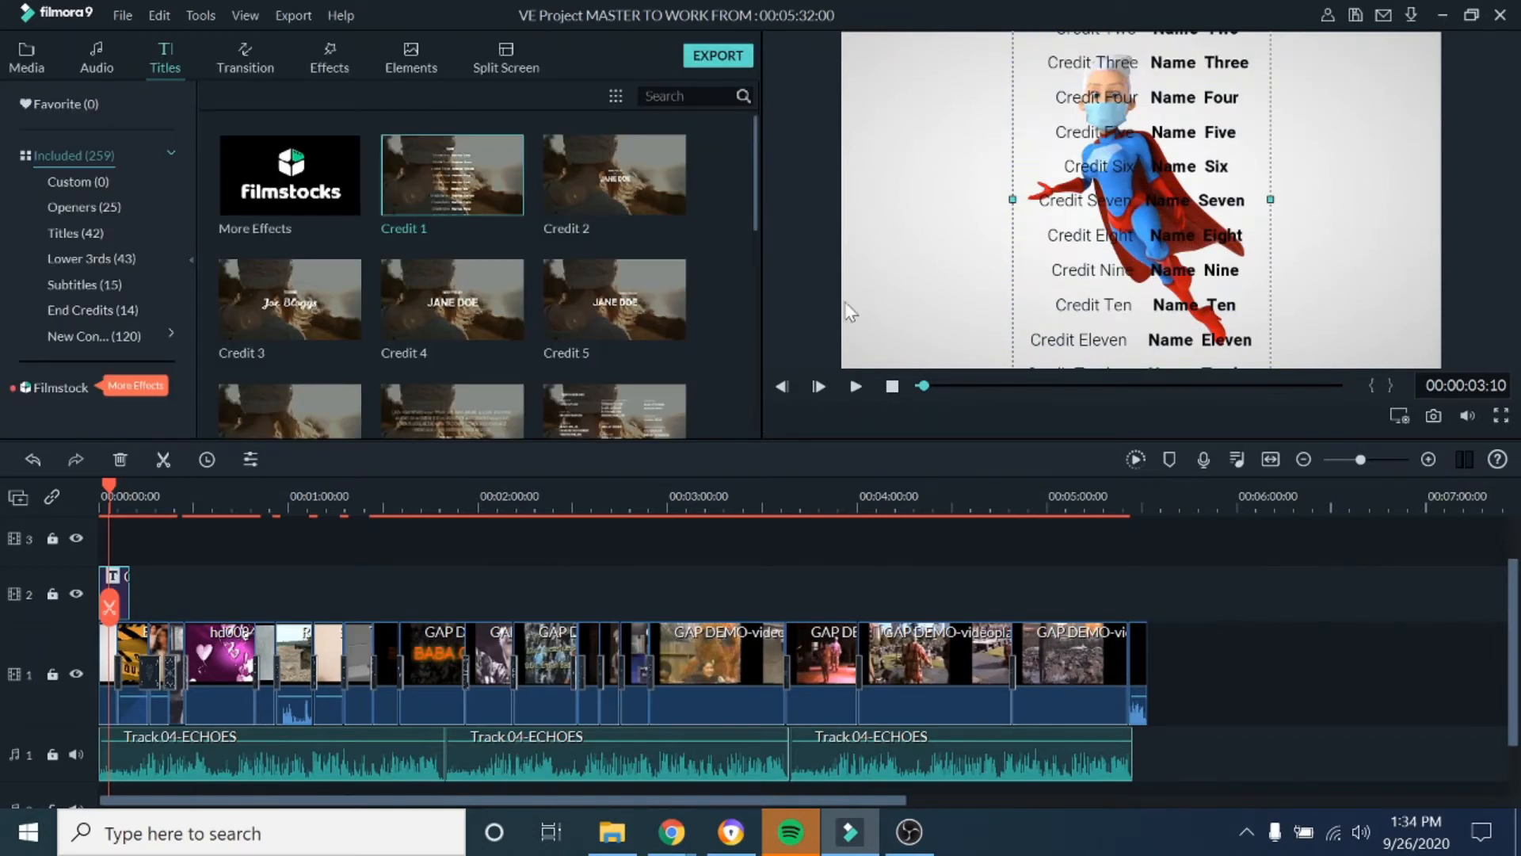
# Reopen the Credit 1 title and insert spaces between Credit One and Name One, with the playhead near 00:00:01:21
pyautogui.doubleClick(1155, 79)
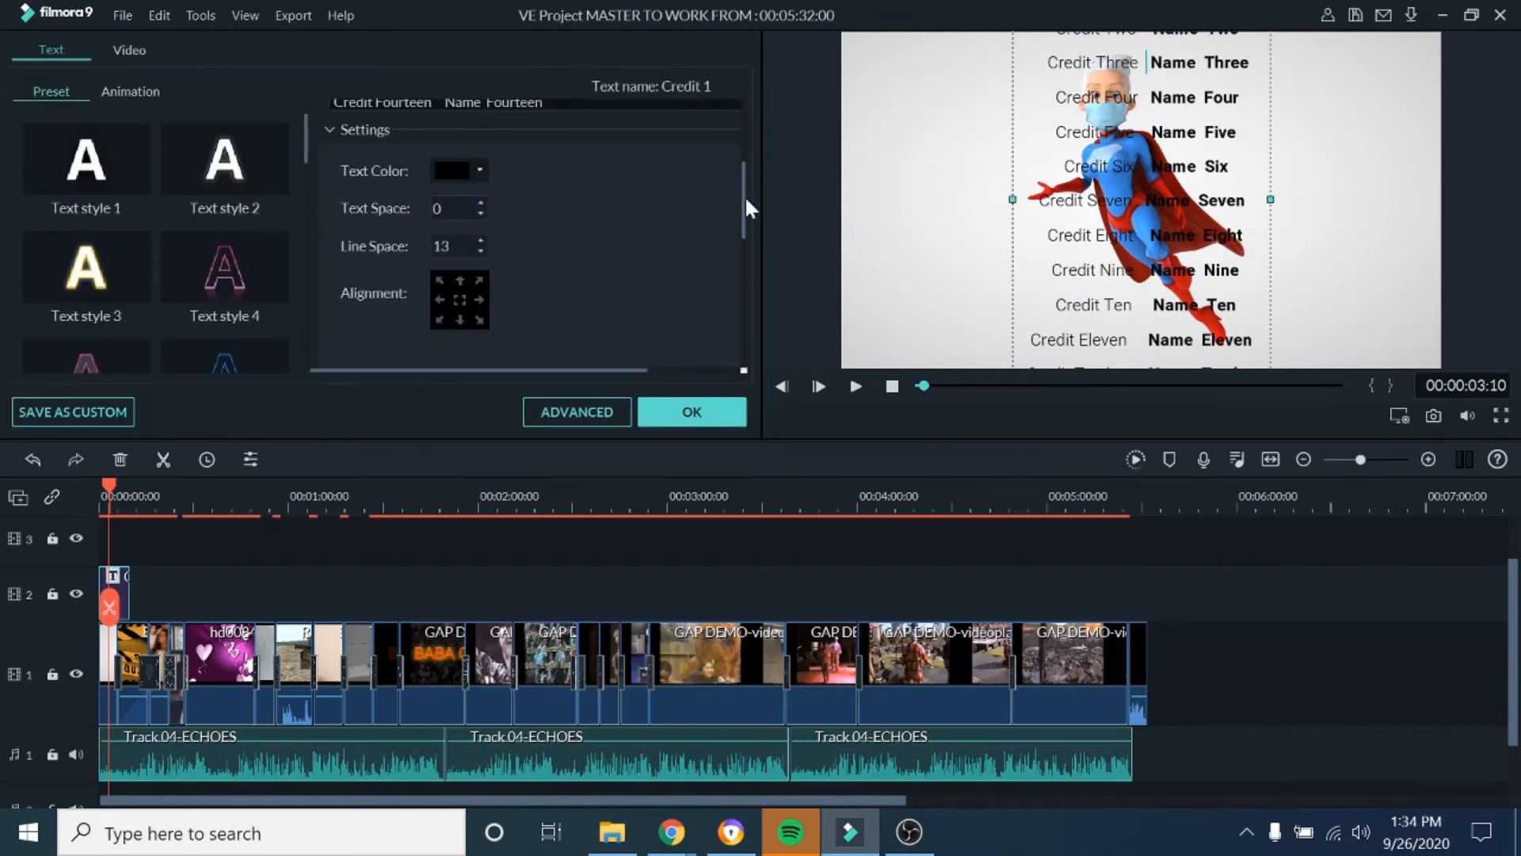
pyautogui.moveTo(746, 200); pyautogui.dragTo(753, 135)
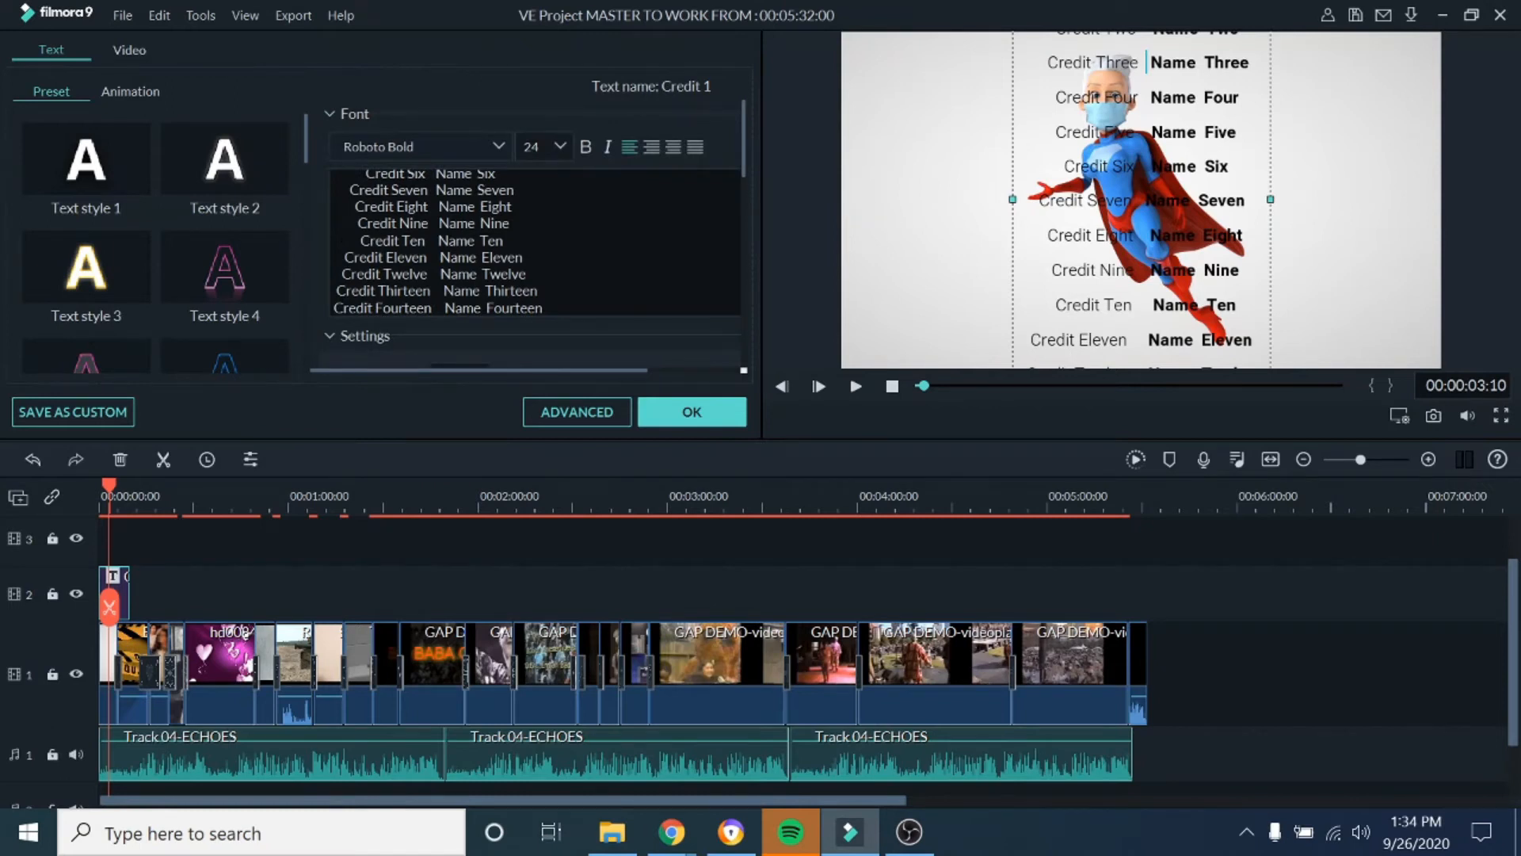
pyautogui.click(530, 173)
pyautogui.press('Up')
pyautogui.press('Up')
pyautogui.press('Up')
pyautogui.press('Up')
pyautogui.press('Up')
pyautogui.press('Up')
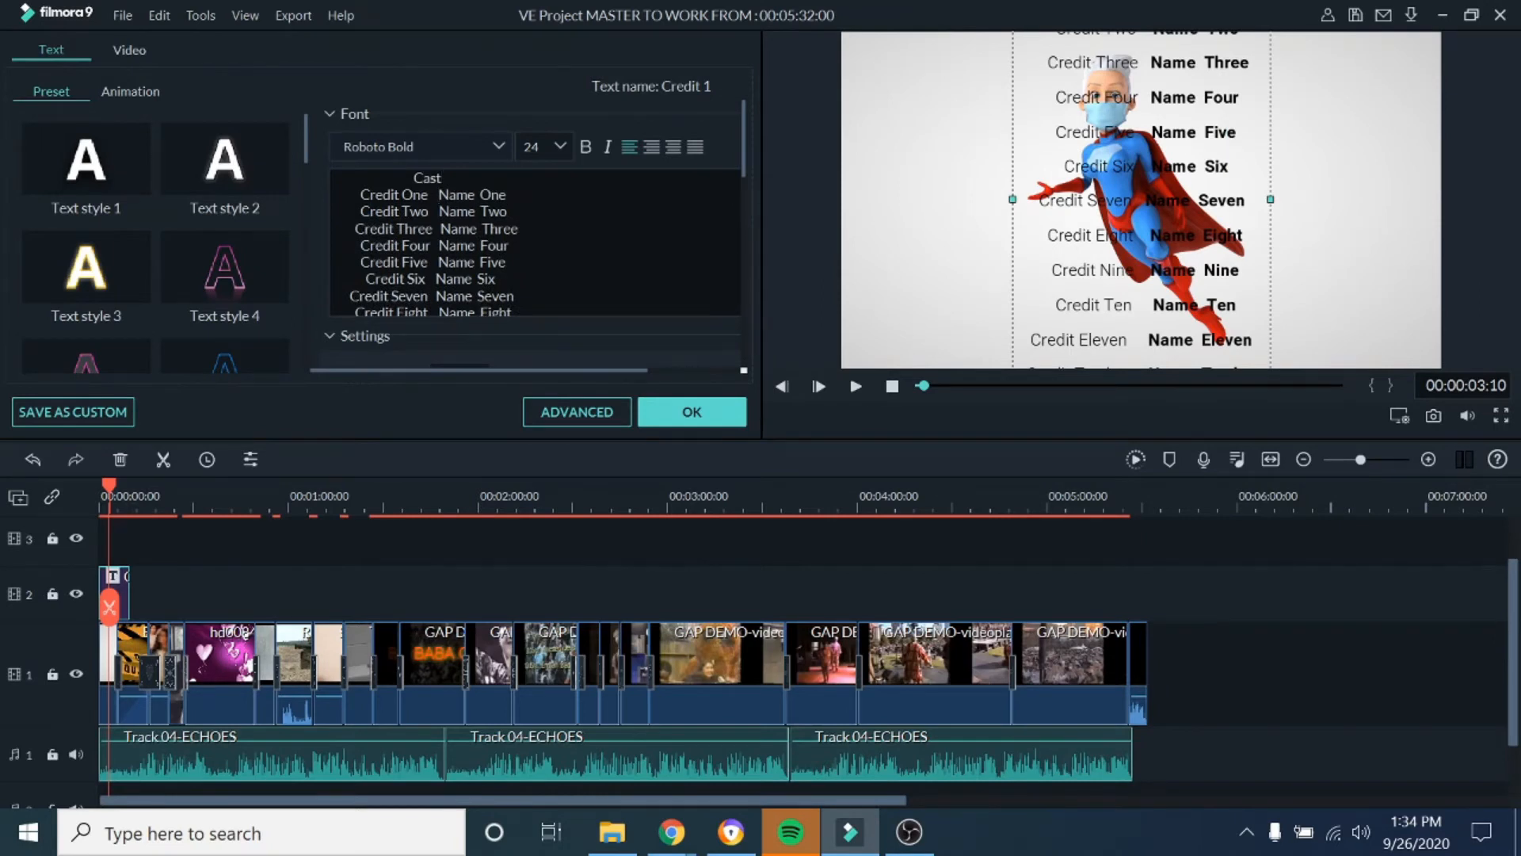
pyautogui.click(439, 195)
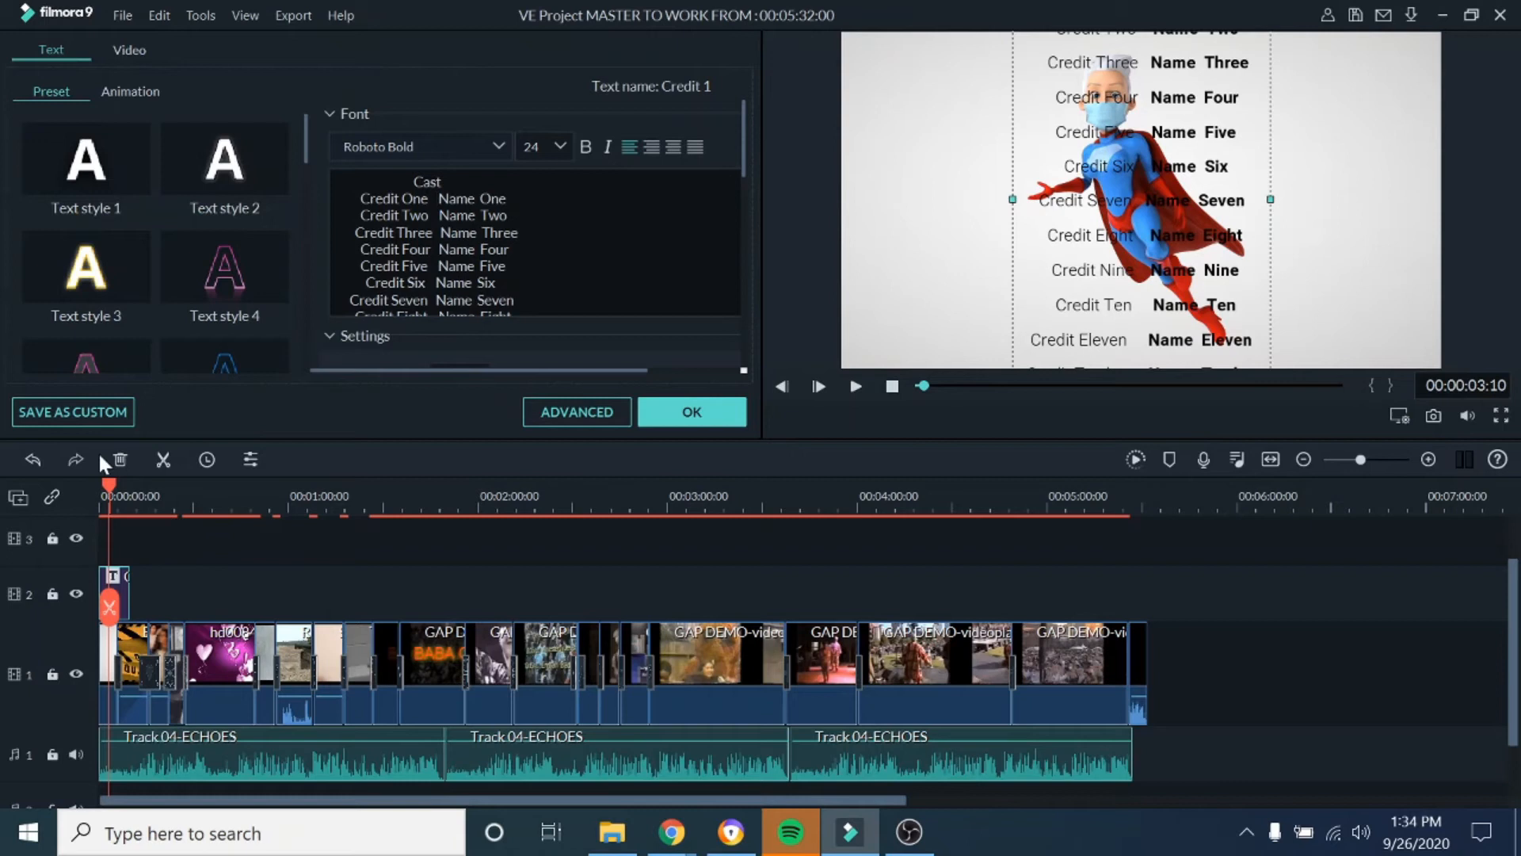
pyautogui.moveTo(113, 487); pyautogui.dragTo(92, 481)
pyautogui.press('space')
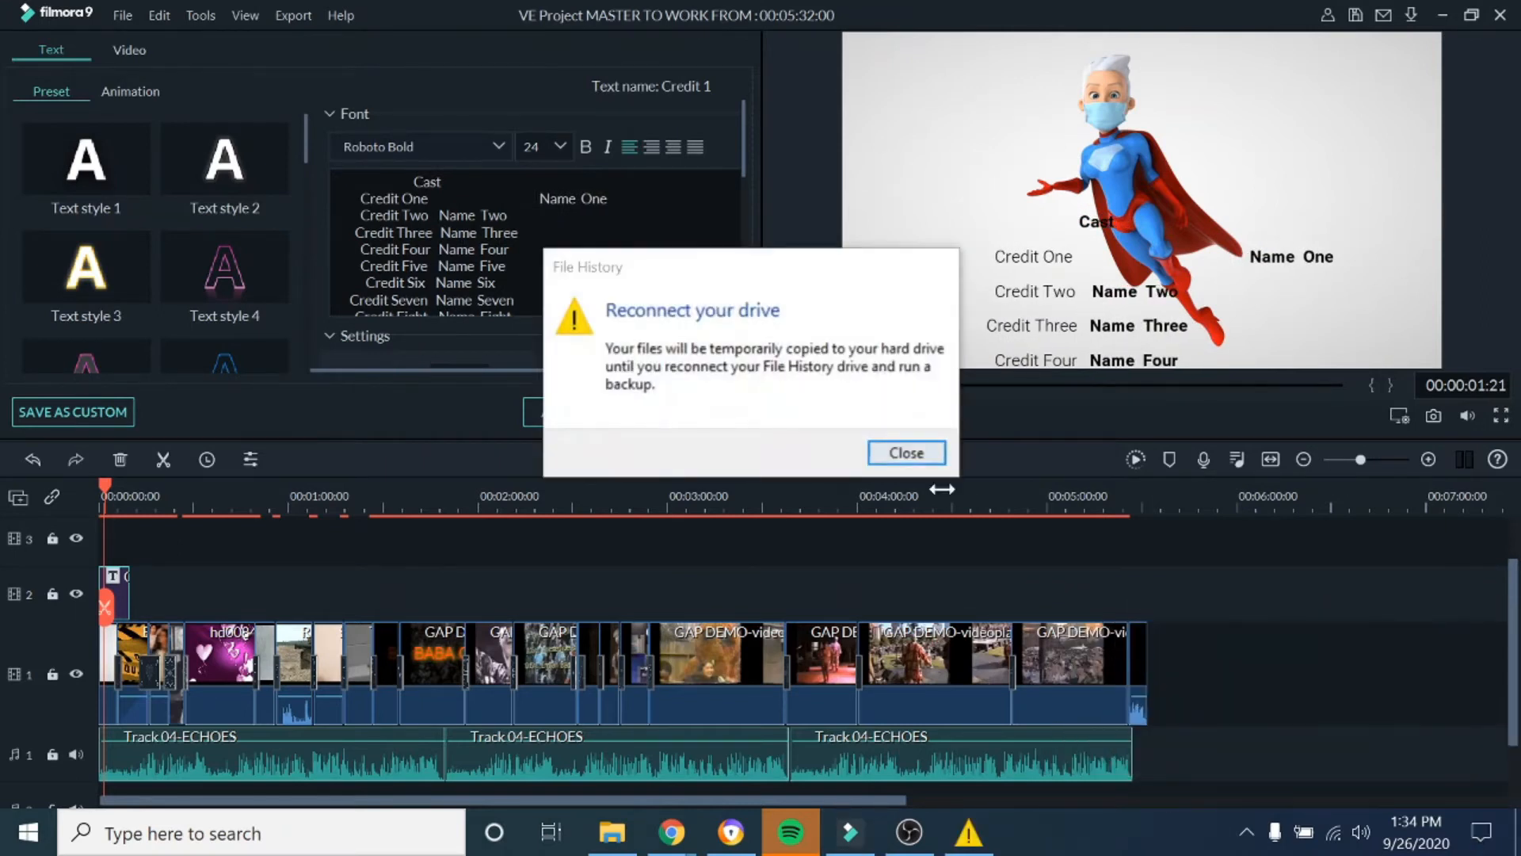
# Dismiss the File History notices about reconnecting the drive
pyautogui.click(912, 449)
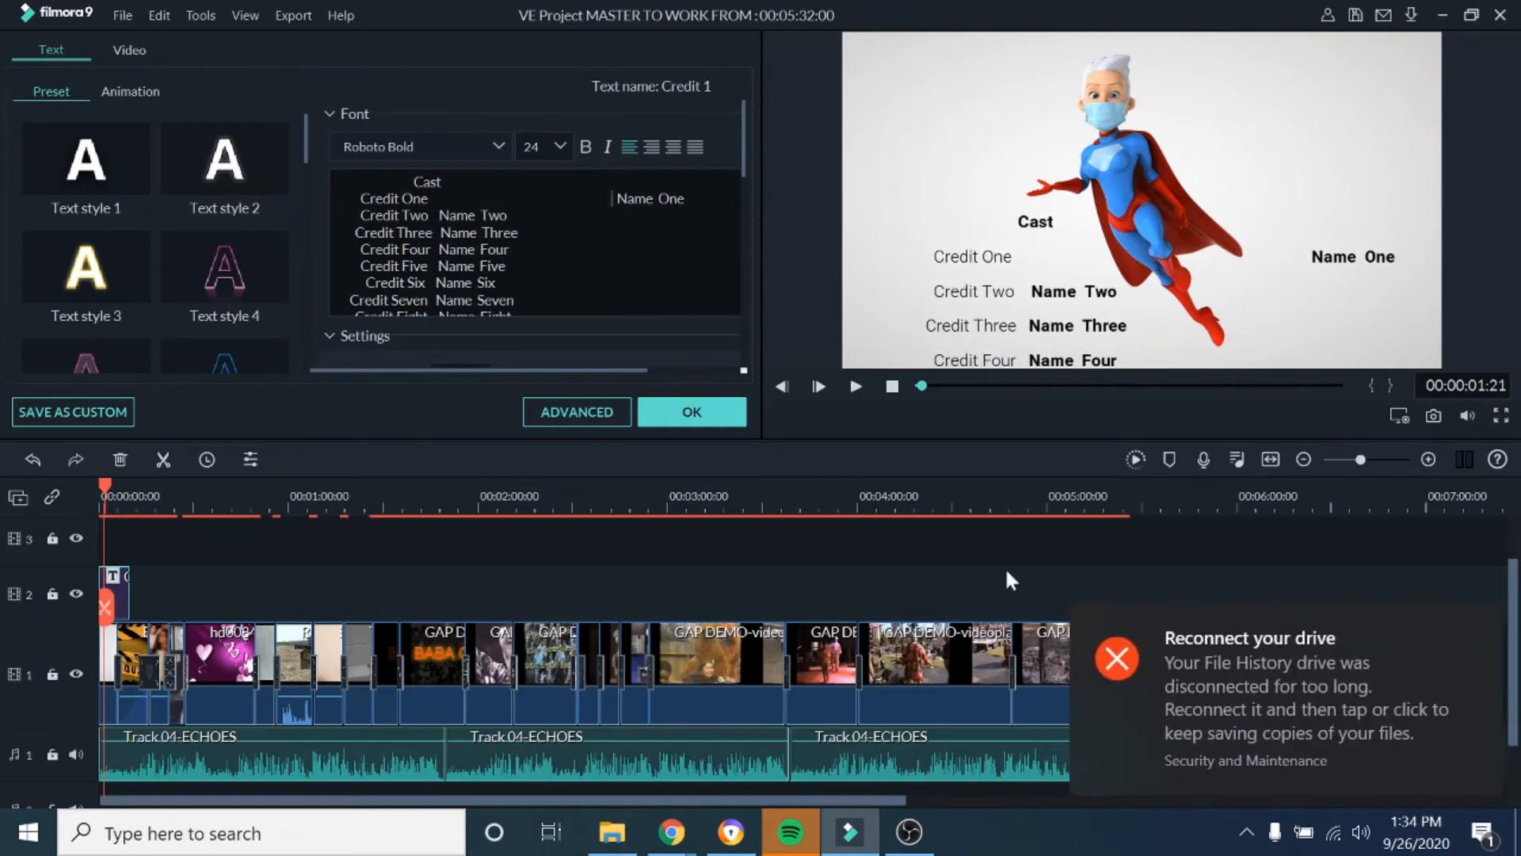
pyautogui.click(1120, 668)
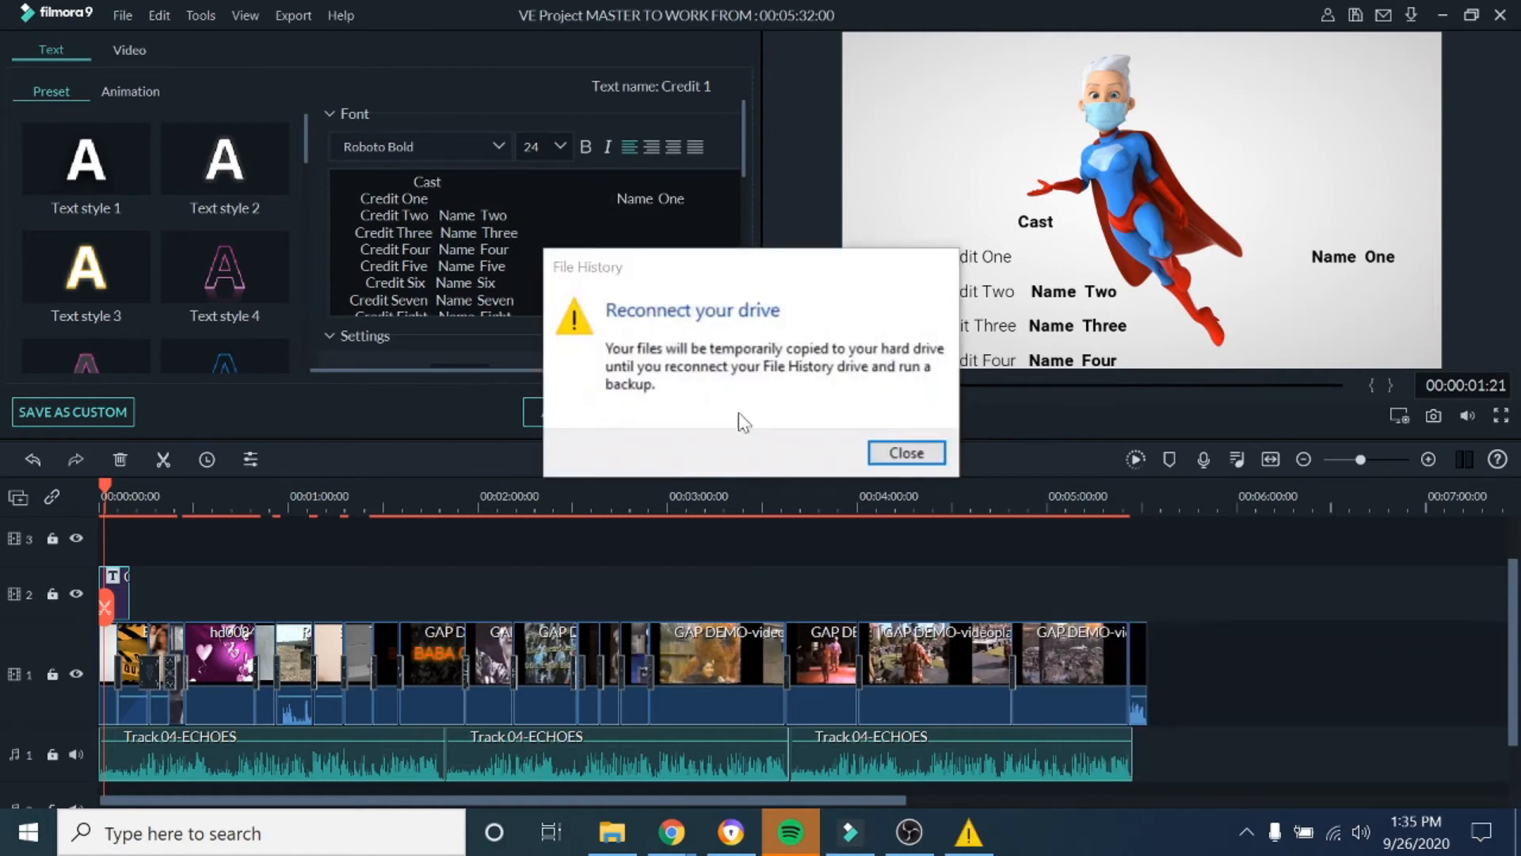
pyautogui.click(896, 449)
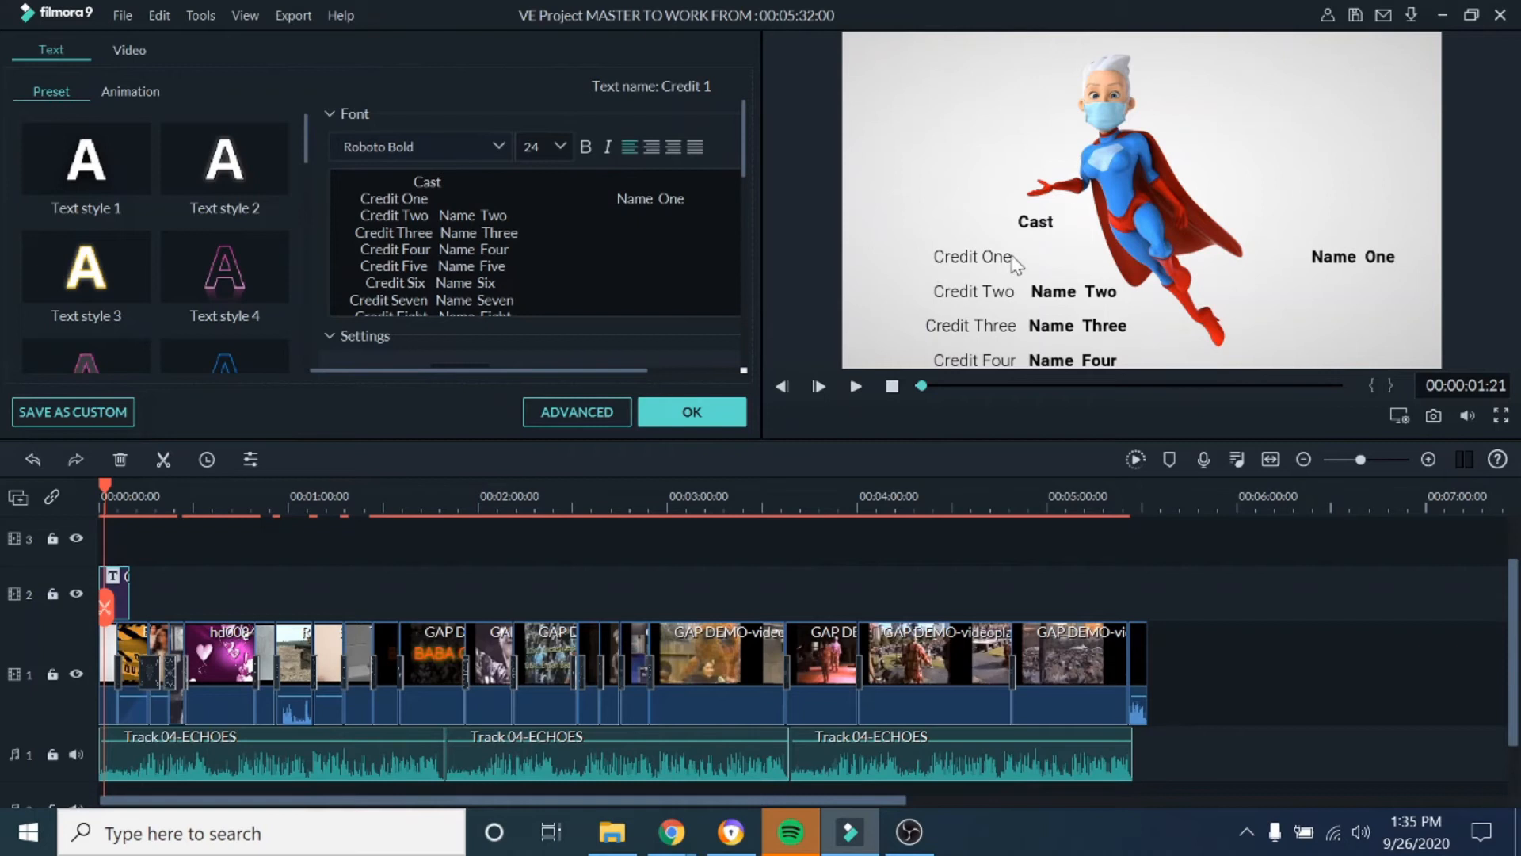
# Make the Credit One text bold and dismiss the repeated File History notice
pyautogui.moveTo(438, 199); pyautogui.dragTo(358, 199)
pyautogui.click(584, 146)
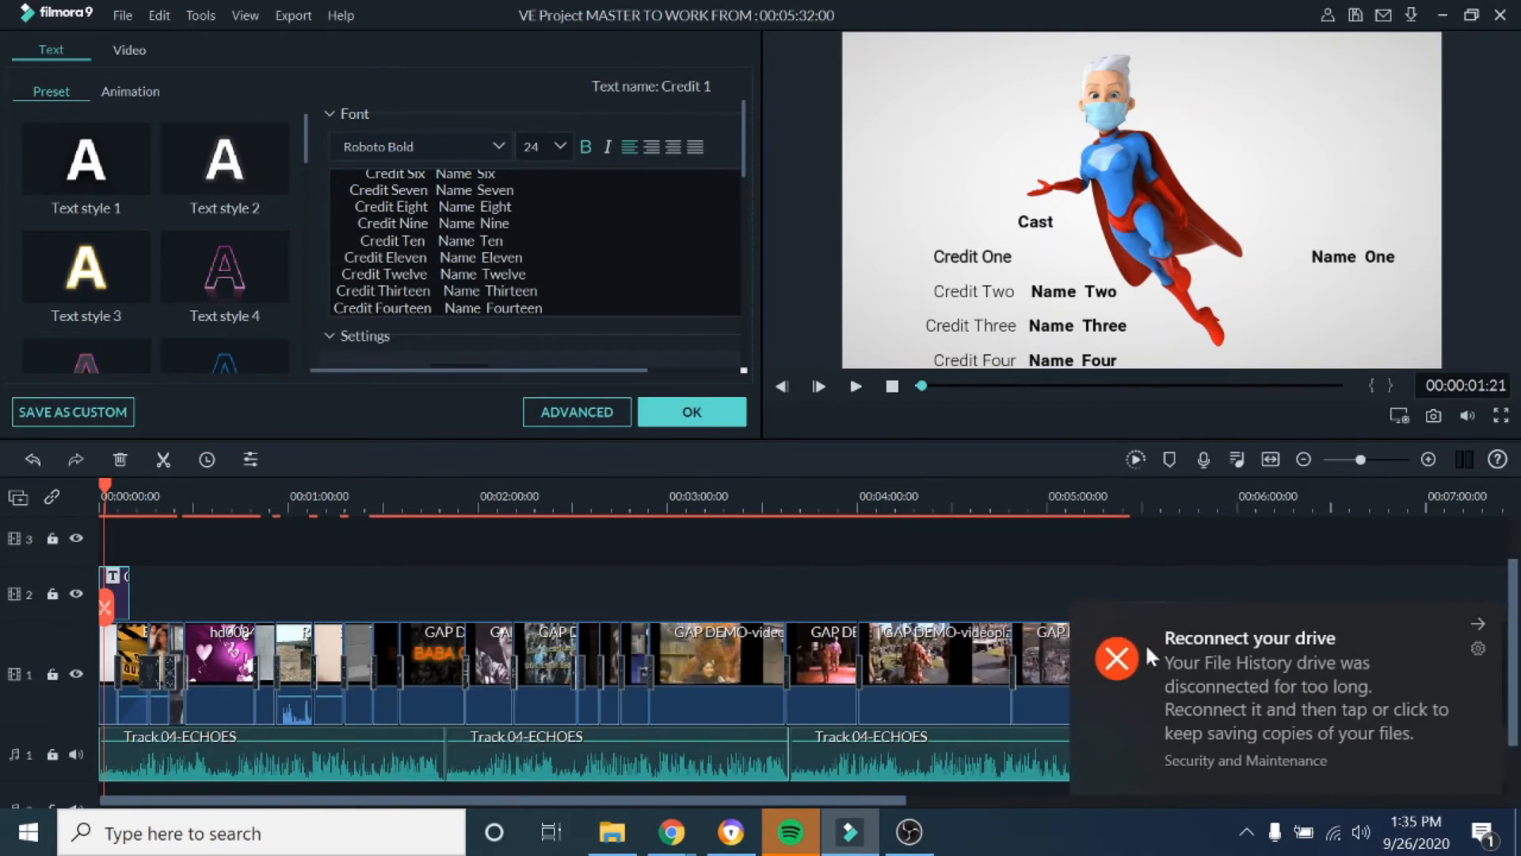
pyautogui.click(1120, 649)
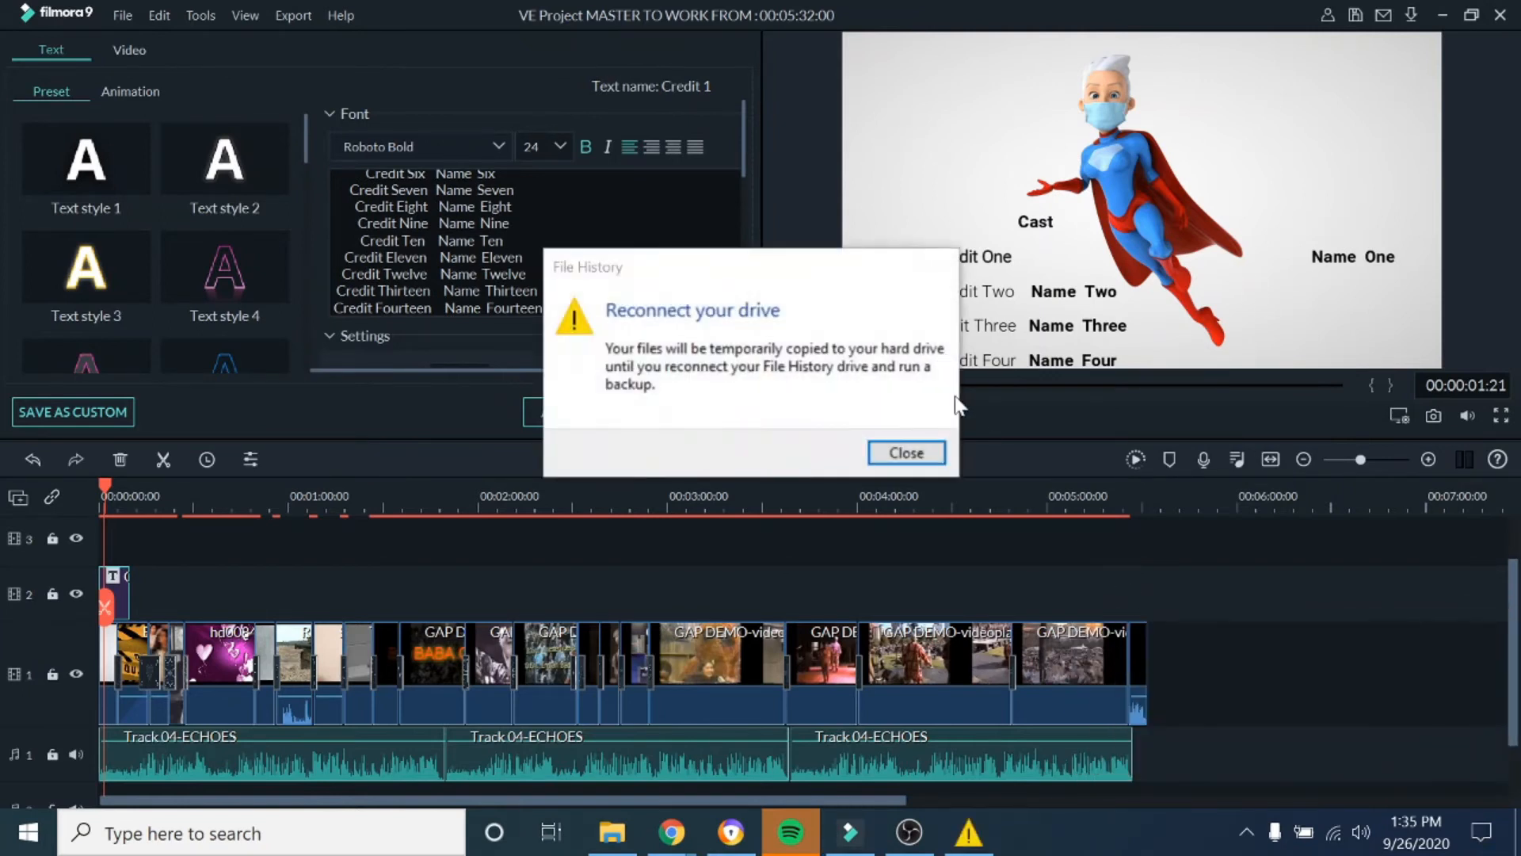
pyautogui.click(907, 452)
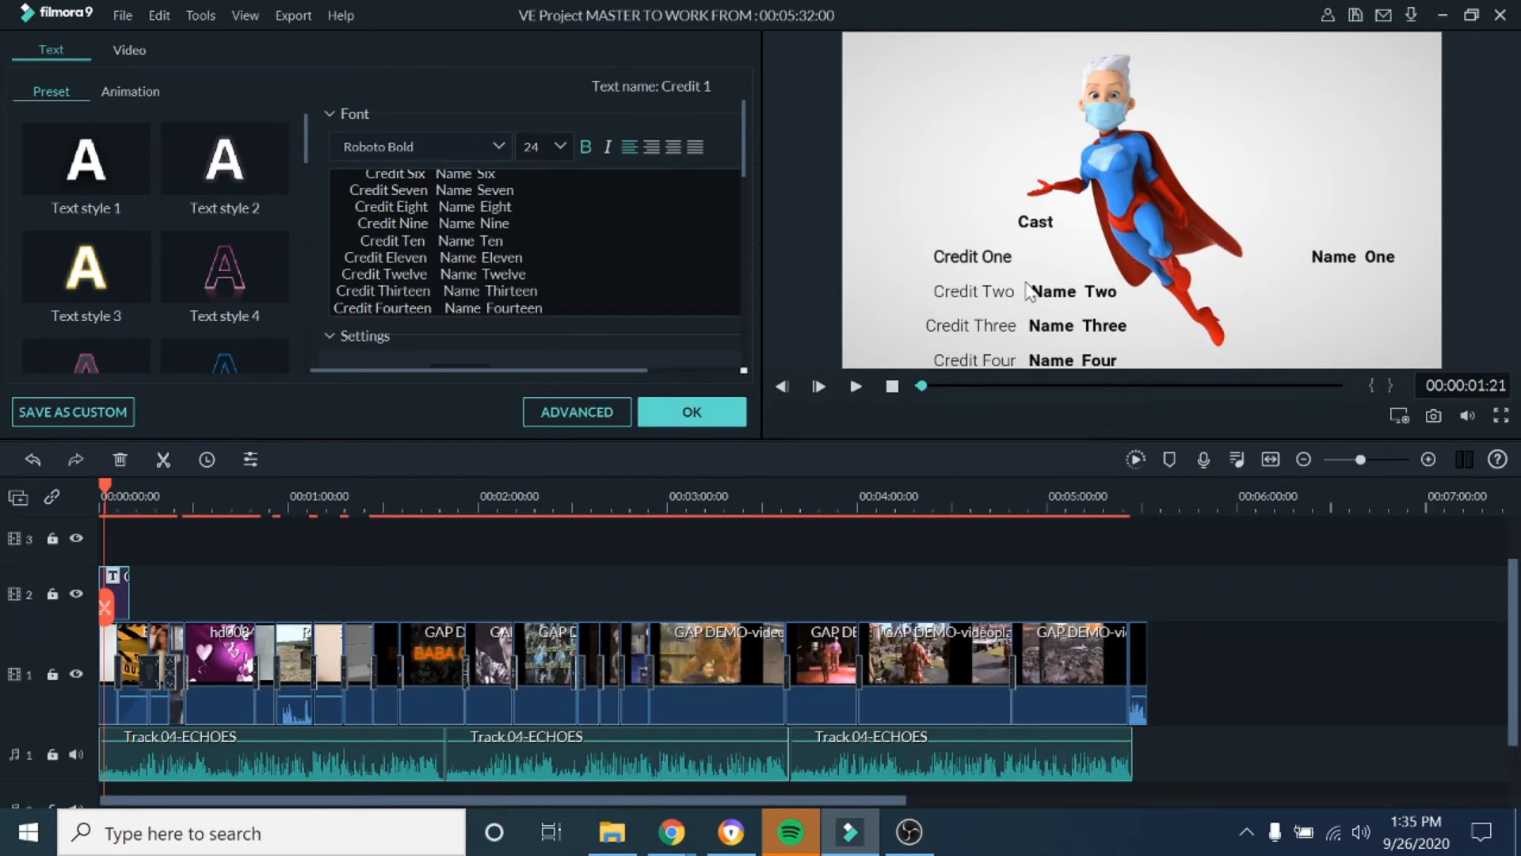
# Insert spaces in the Credit Two and Credit Three lines to bring Name Two and Name Three roughly under Name One
pyautogui.moveTo(1027, 292); pyautogui.dragTo(1030, 28)
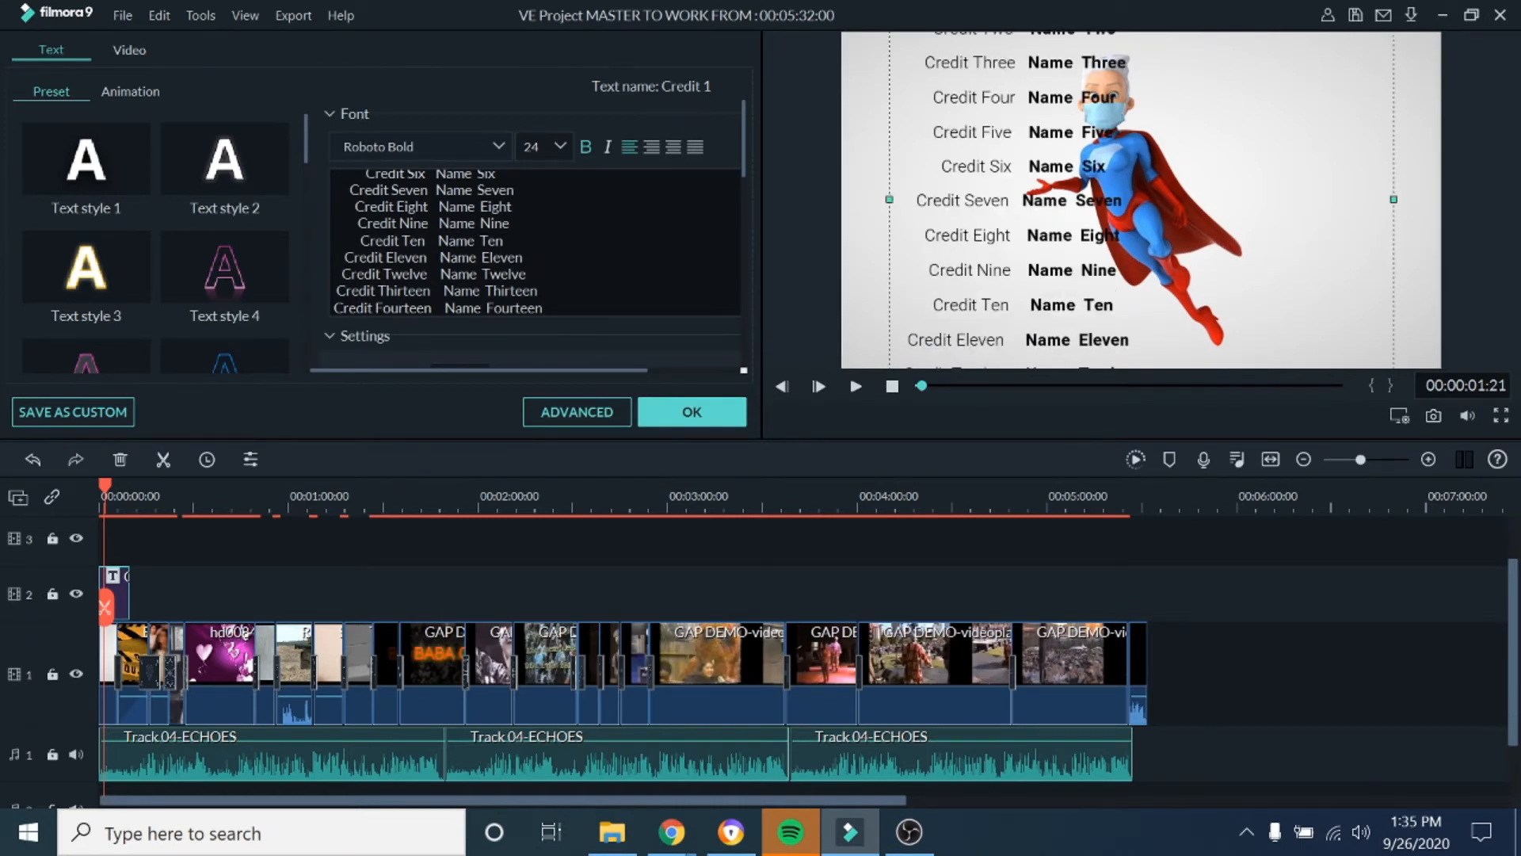
pyautogui.click(1026, 236)
pyautogui.press('Up')
pyautogui.press('Up')
pyautogui.press('Up')
pyautogui.press('Up')
pyautogui.press('Up')
pyautogui.press('Up')
pyautogui.press('Up')
pyautogui.press('Up')
pyautogui.doubleClick(458, 212)
pyautogui.click(439, 212)
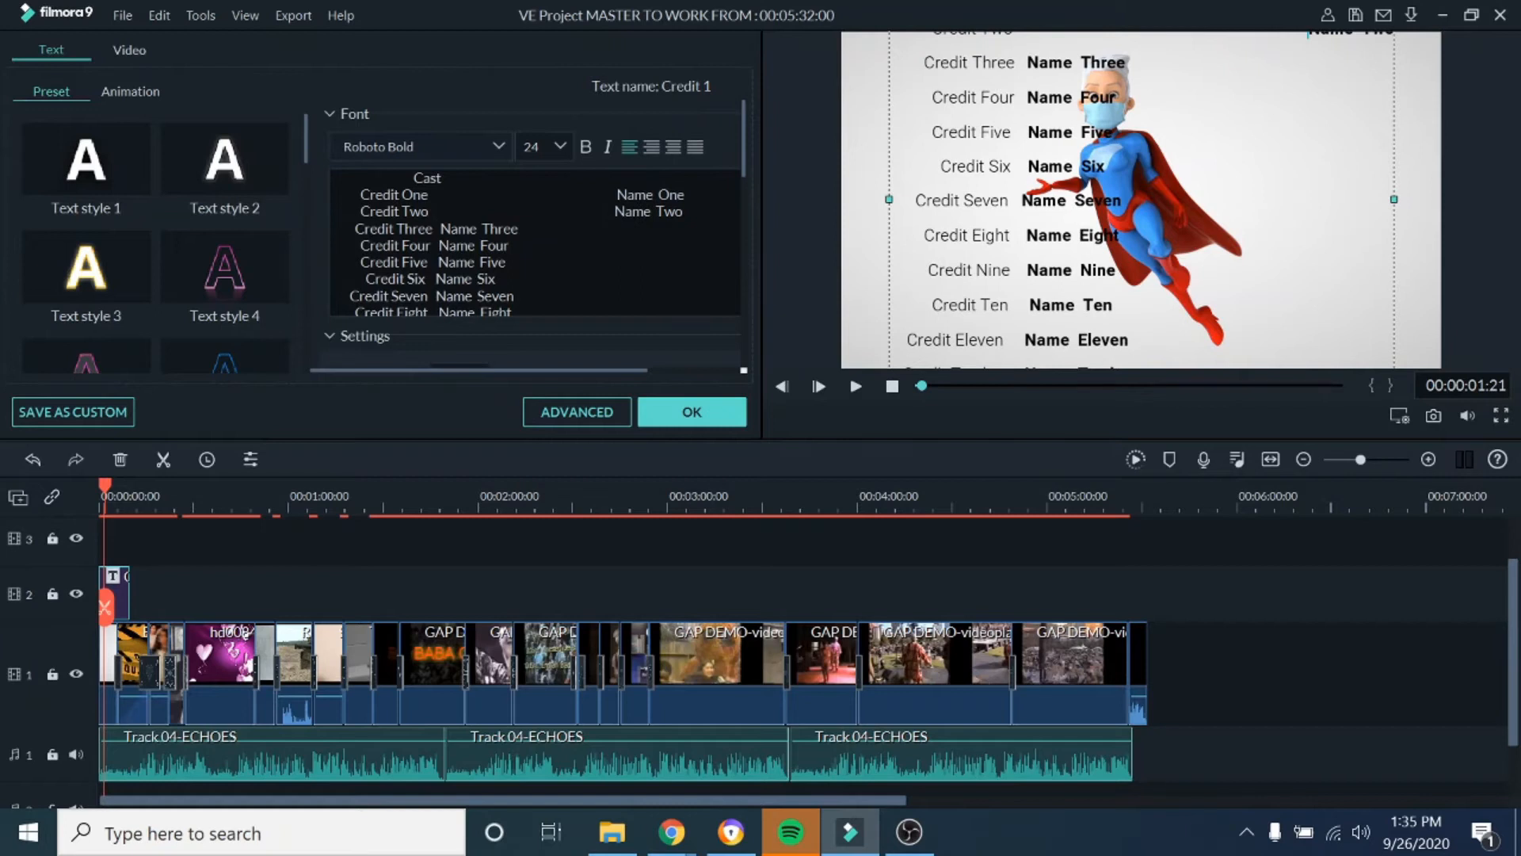
pyautogui.click(439, 229)
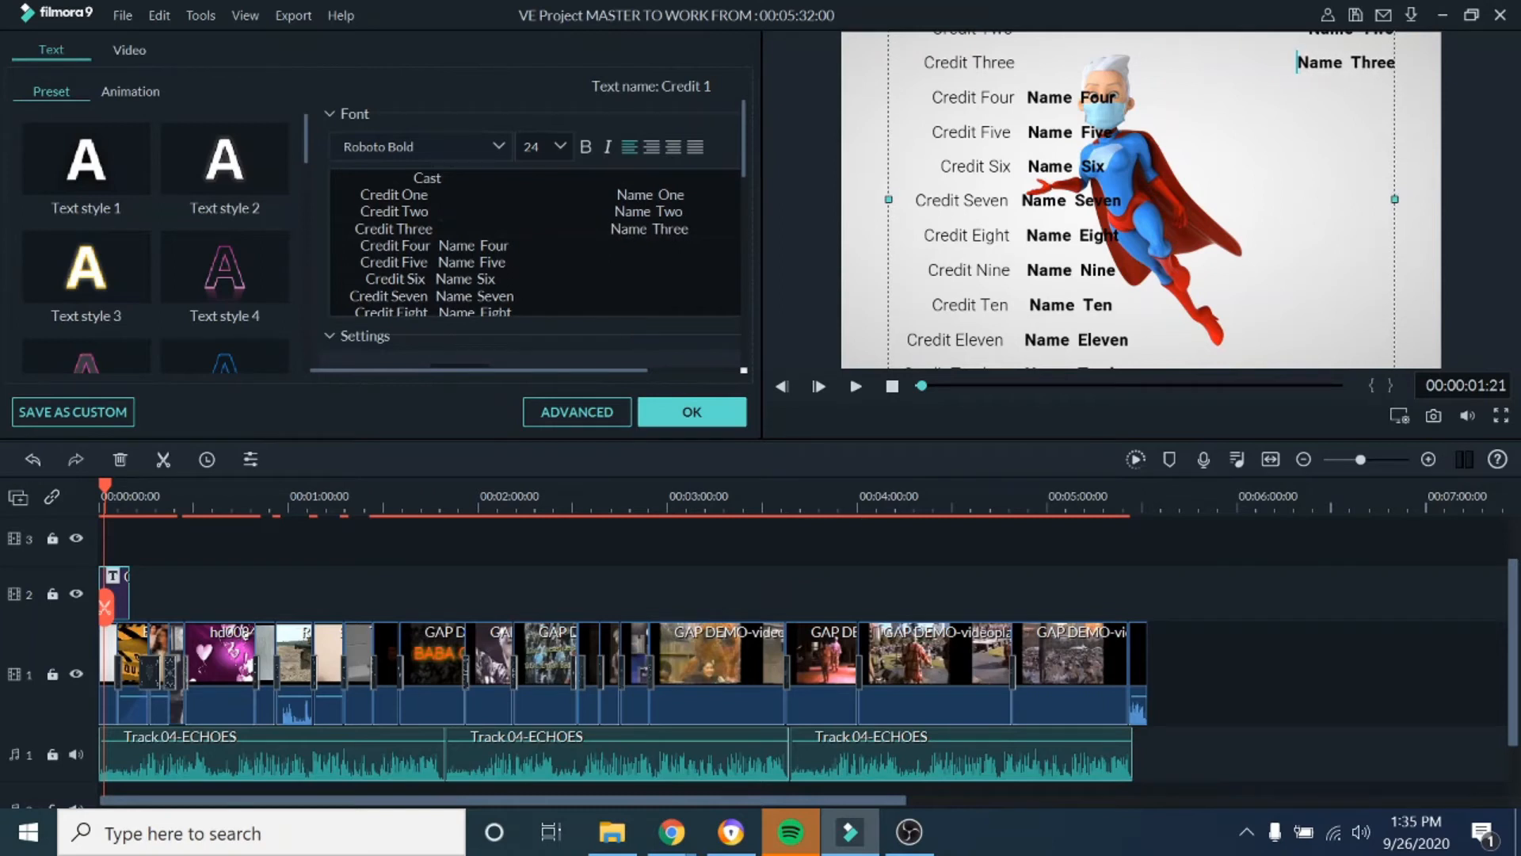
pyautogui.scroll(1, 535, 242)
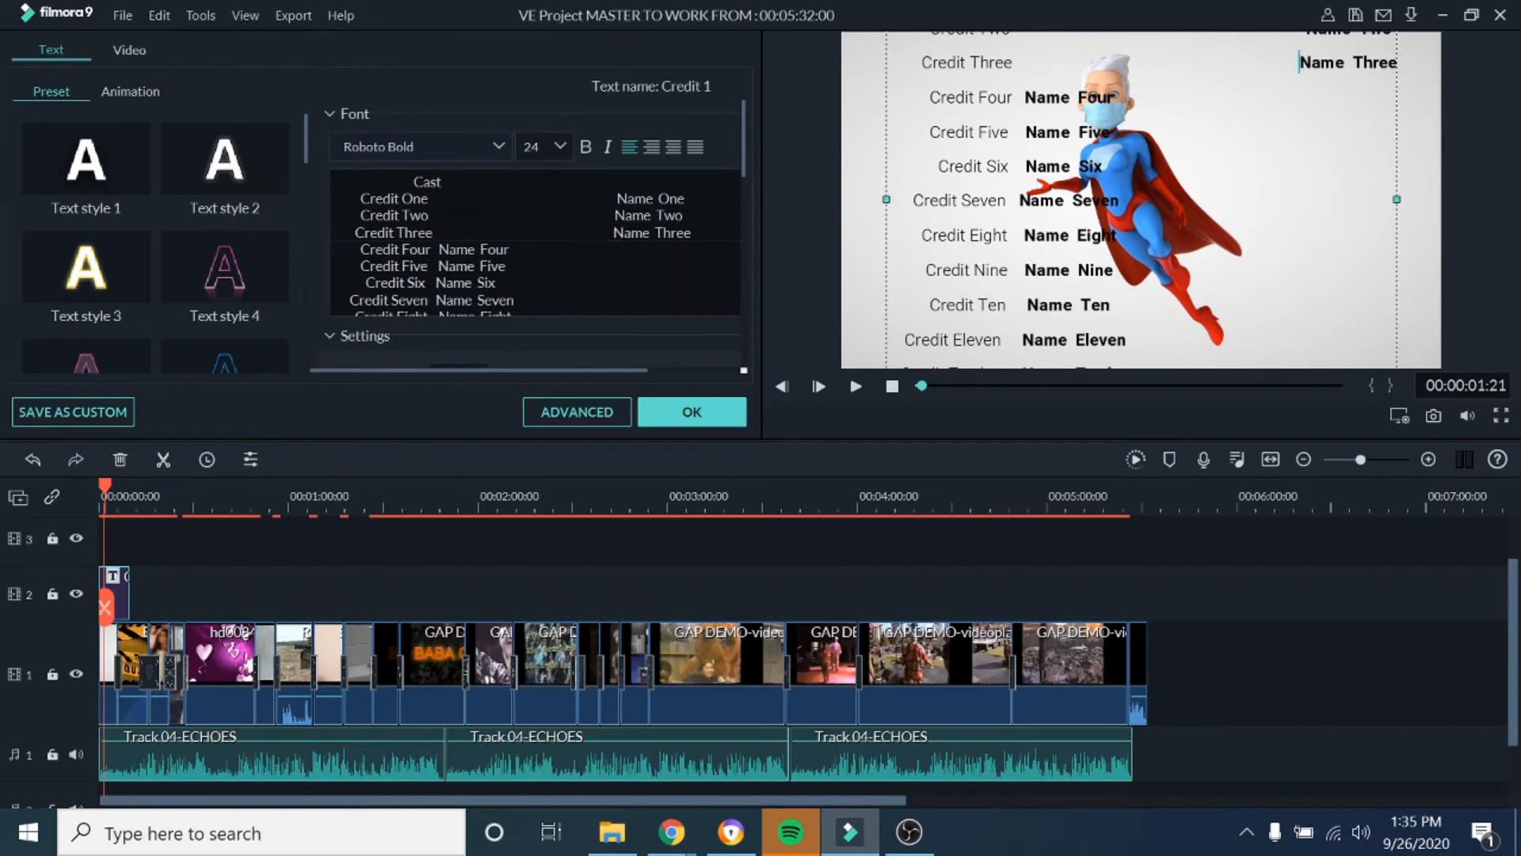
# Delete the Cast heading and the lines from Credit Four through Credit Fourteen in the title text
pyautogui.press('BackSpace')
pyautogui.press('BackSpace')
pyautogui.press('BackSpace')
pyautogui.press('BackSpace')
pyautogui.hotkey('shift', 'Down')
pyautogui.hotkey('shift', 'Down')
pyautogui.hotkey('shift', 'Down')
pyautogui.hotkey('shift', 'Down')
pyautogui.hotkey('shift', 'Down')
pyautogui.hotkey('shift', 'Down')
pyautogui.hotkey('shift', 'Down')
pyautogui.hotkey('shift', 'Down')
pyautogui.hotkey('shift', 'Down')
pyautogui.hotkey('shift', 'Down')
pyautogui.hotkey('shift', 'Down')
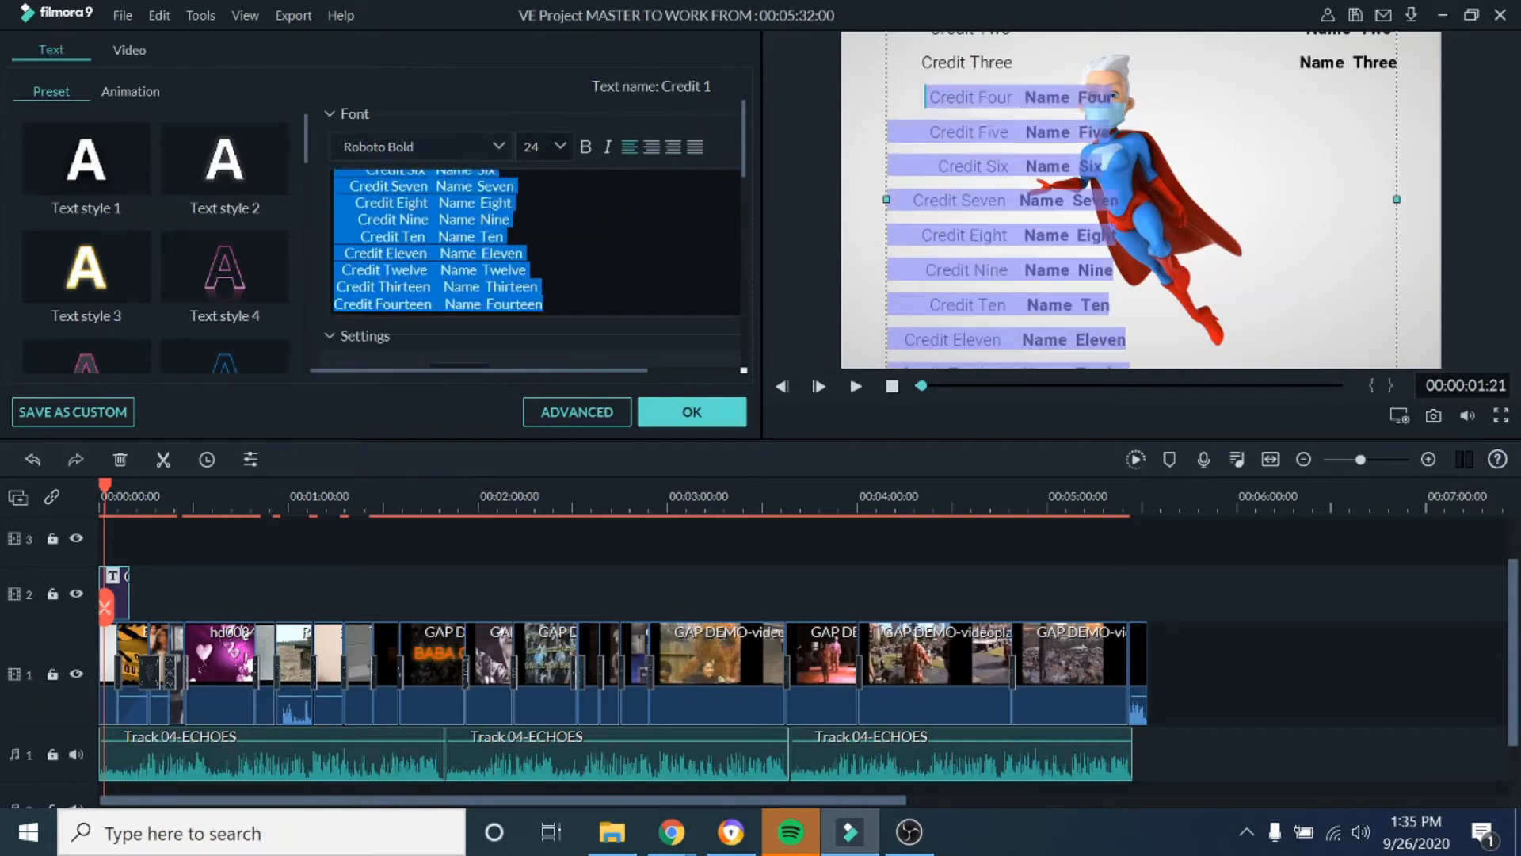
pyautogui.press('BackSpace')
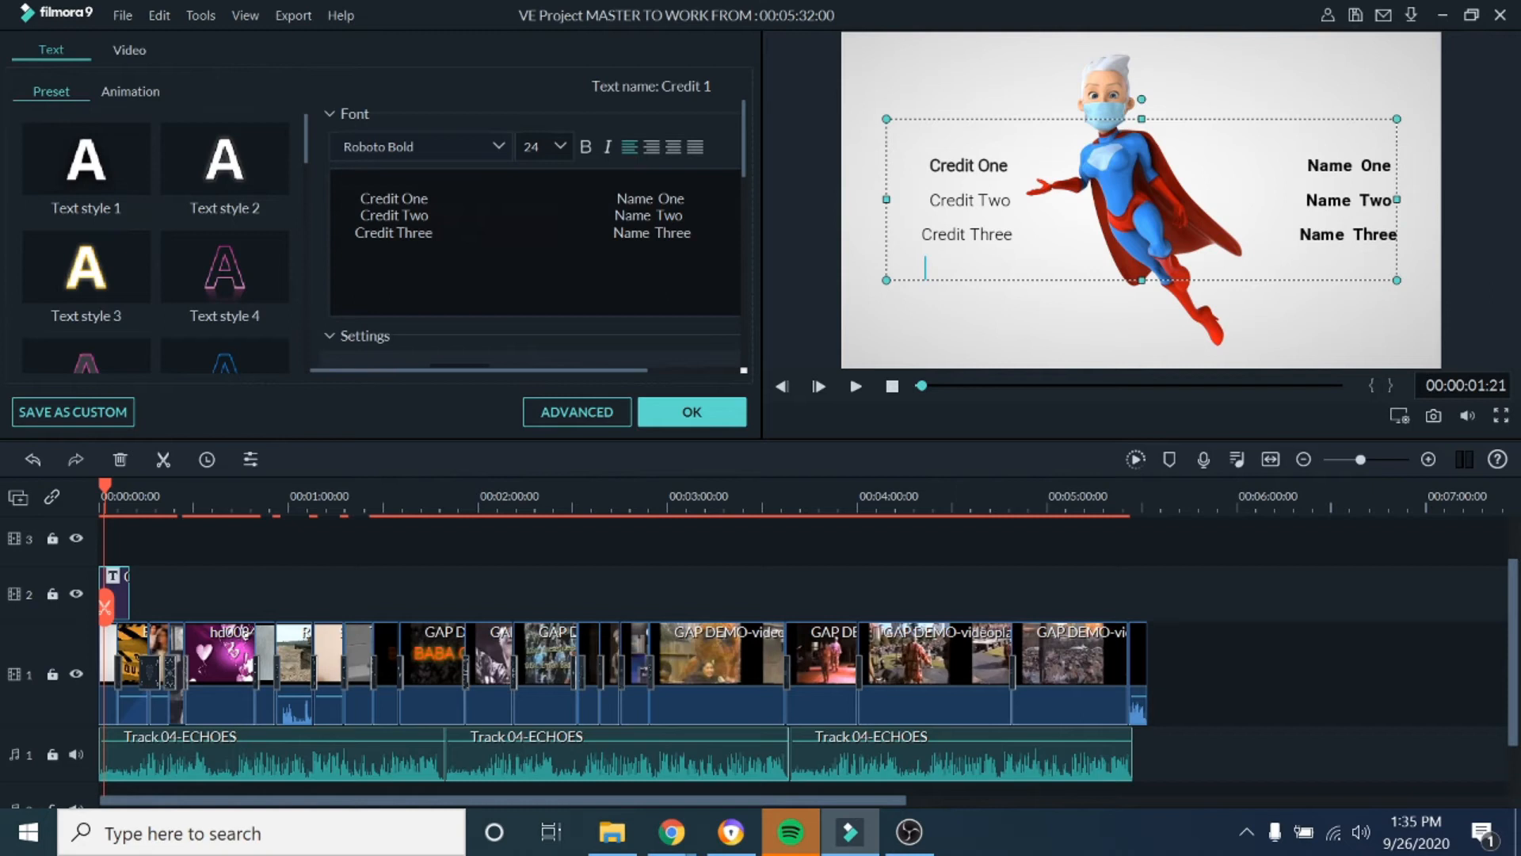
pyautogui.hotkey('shift', 'Left')
pyautogui.hotkey('shift', 'Left')
pyautogui.hotkey('shift', 'Left')
pyautogui.hotkey('shift', 'Left')
pyautogui.hotkey('shift', 'Left')
pyautogui.hotkey('shift', 'Left')
pyautogui.hotkey('shift', 'Left')
pyautogui.hotkey('shift', 'Left')
pyautogui.hotkey('shift', 'Left')
pyautogui.hotkey('shift', 'Left')
pyautogui.hotkey('shift', 'Left')
pyautogui.hotkey('shift', 'Left')
pyautogui.hotkey('shift', 'Left')
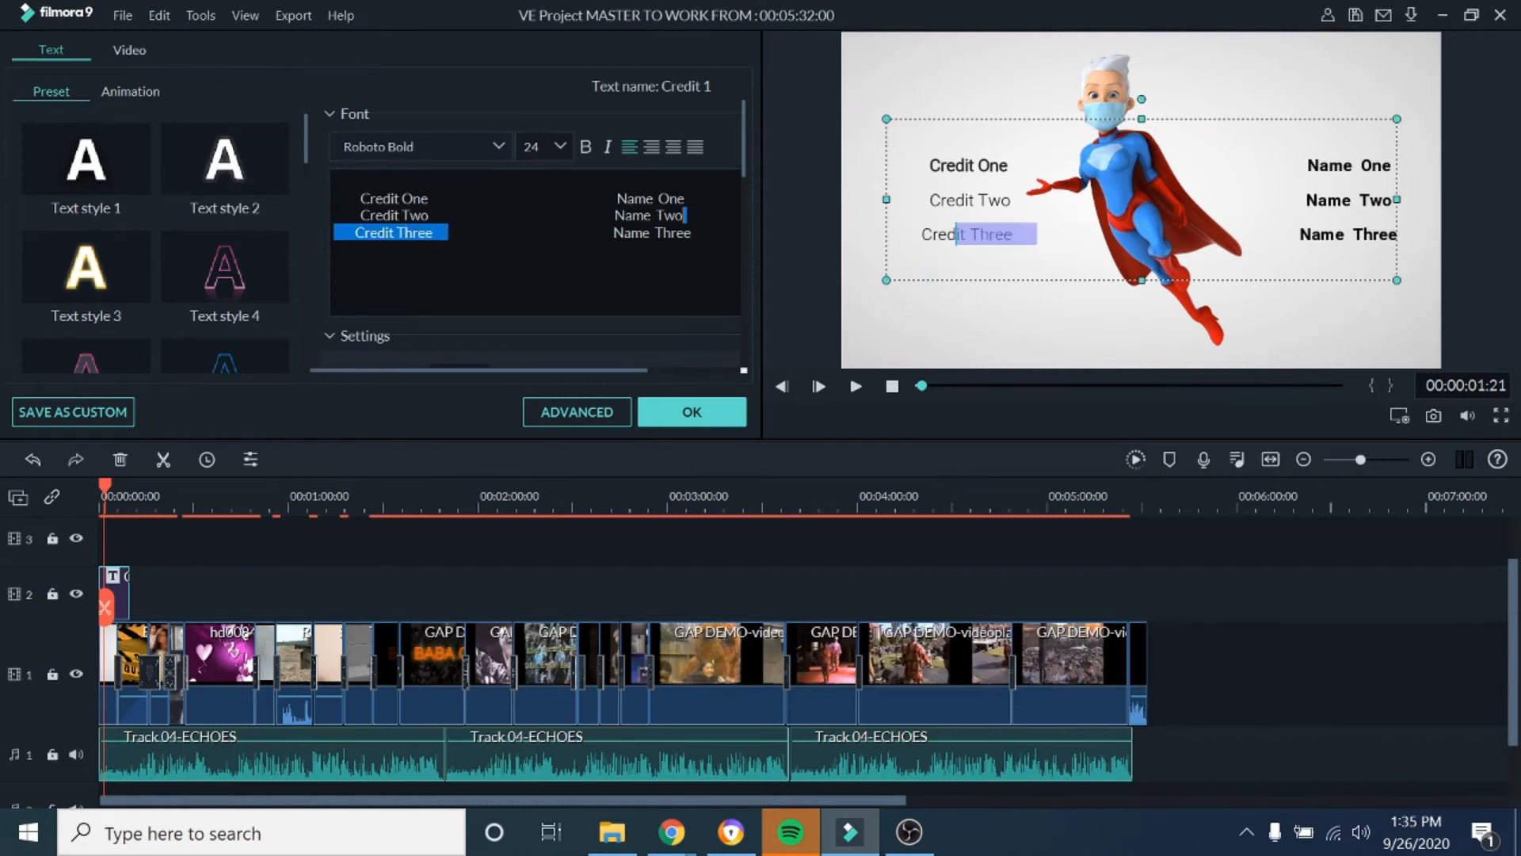
pyautogui.hotkey('shift', 'Up')
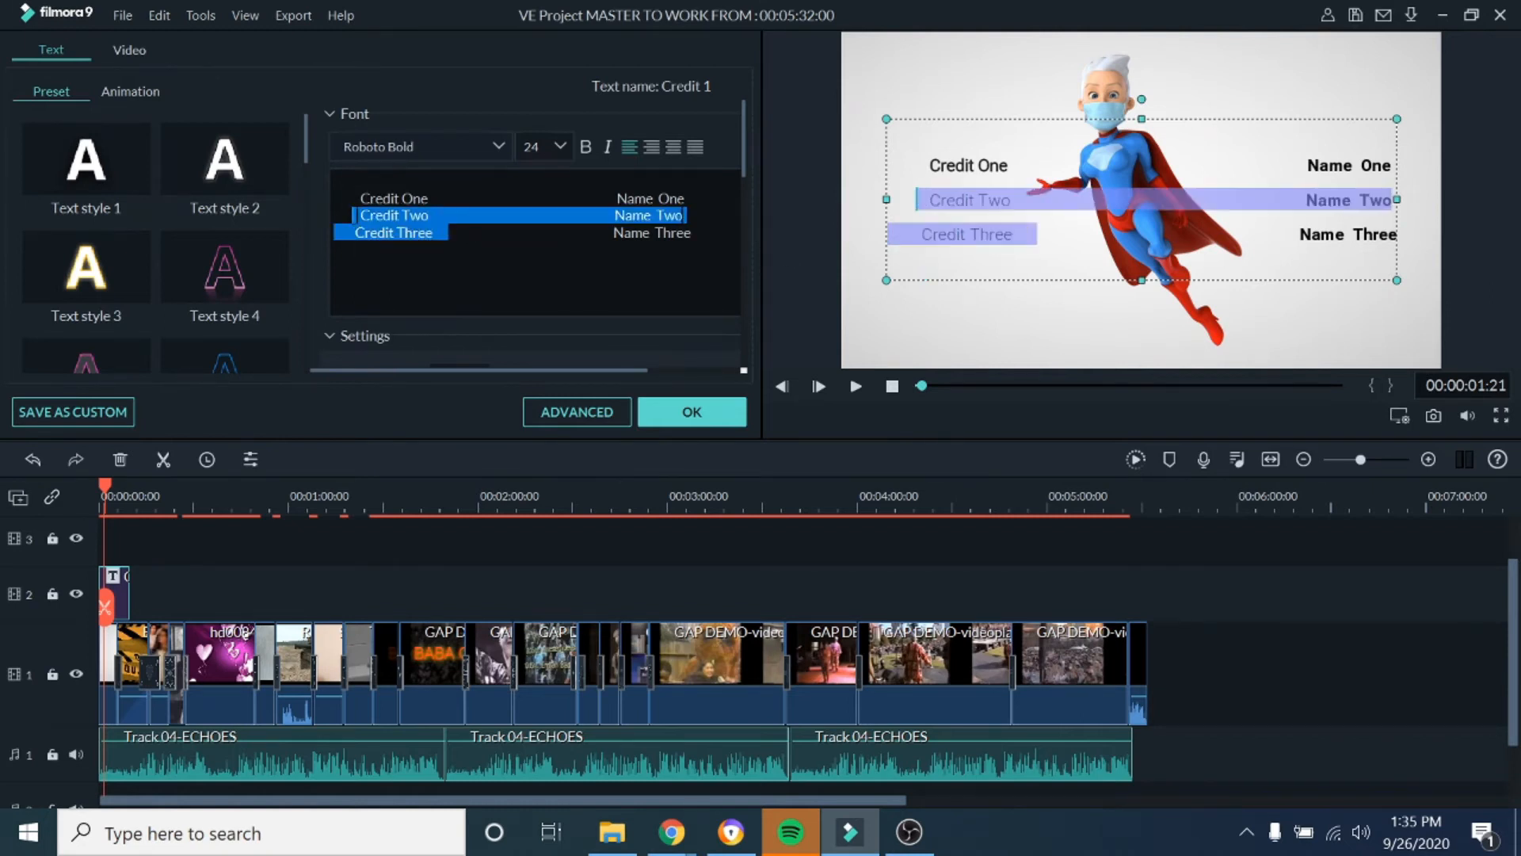
# Make the Credit Two text bold
pyautogui.click(358, 251)
pyautogui.press('Up')
pyautogui.press('Up')
pyautogui.hotkey('shift', 'Right')
pyautogui.hotkey('shift', 'Right')
pyautogui.hotkey('shift', 'Right')
pyautogui.hotkey('shift', 'Right')
pyautogui.hotkey('shift', 'Right')
pyautogui.hotkey('shift', 'Right')
pyautogui.hotkey('shift', 'Right')
pyautogui.hotkey('shift', 'Right')
pyautogui.hotkey('shift', 'Right')
pyautogui.hotkey('shift', 'Right')
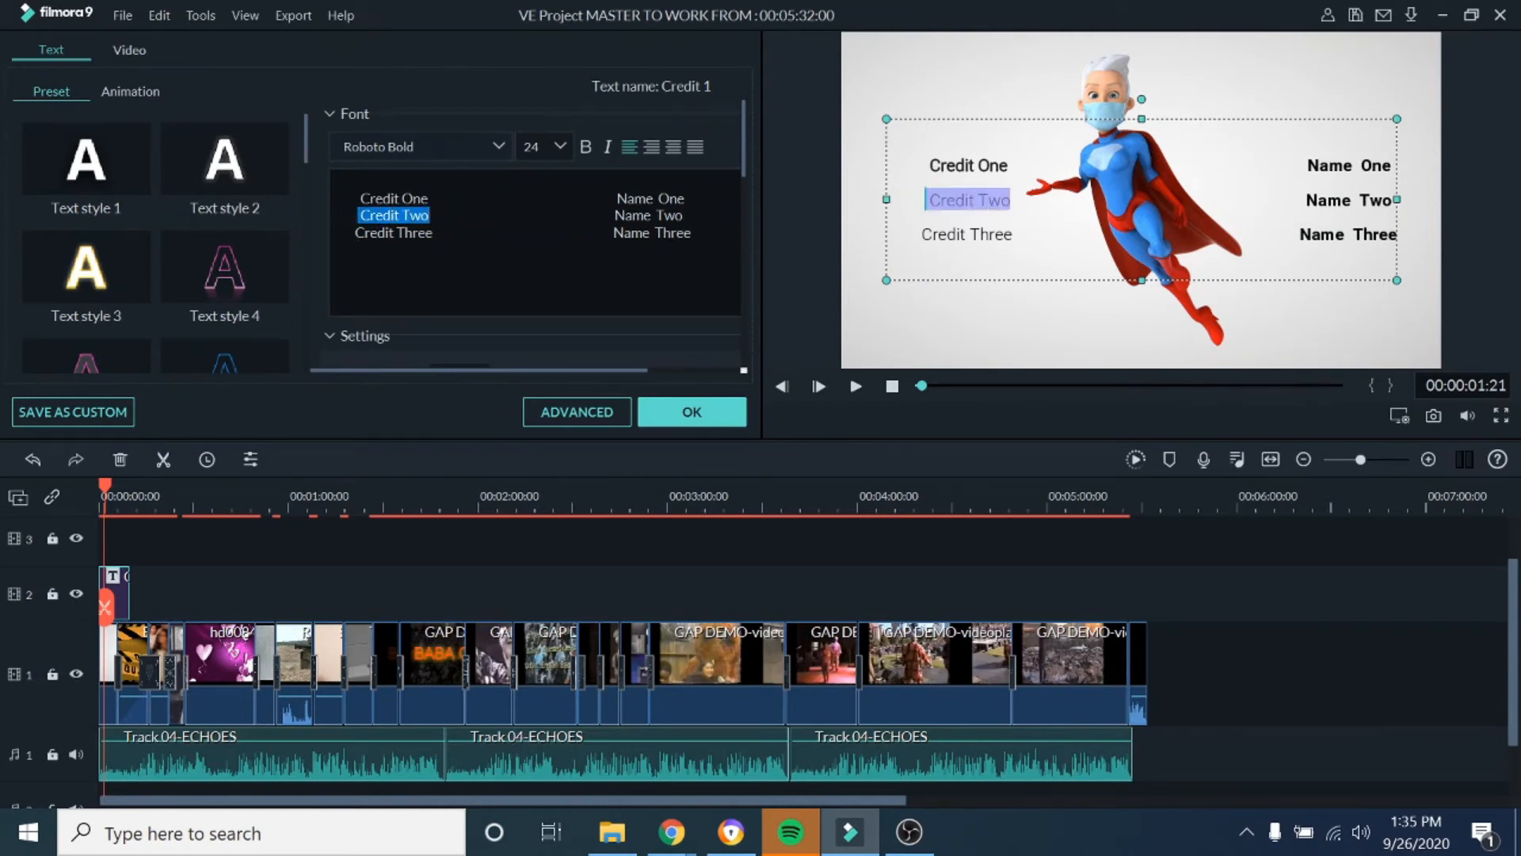
pyautogui.click(590, 143)
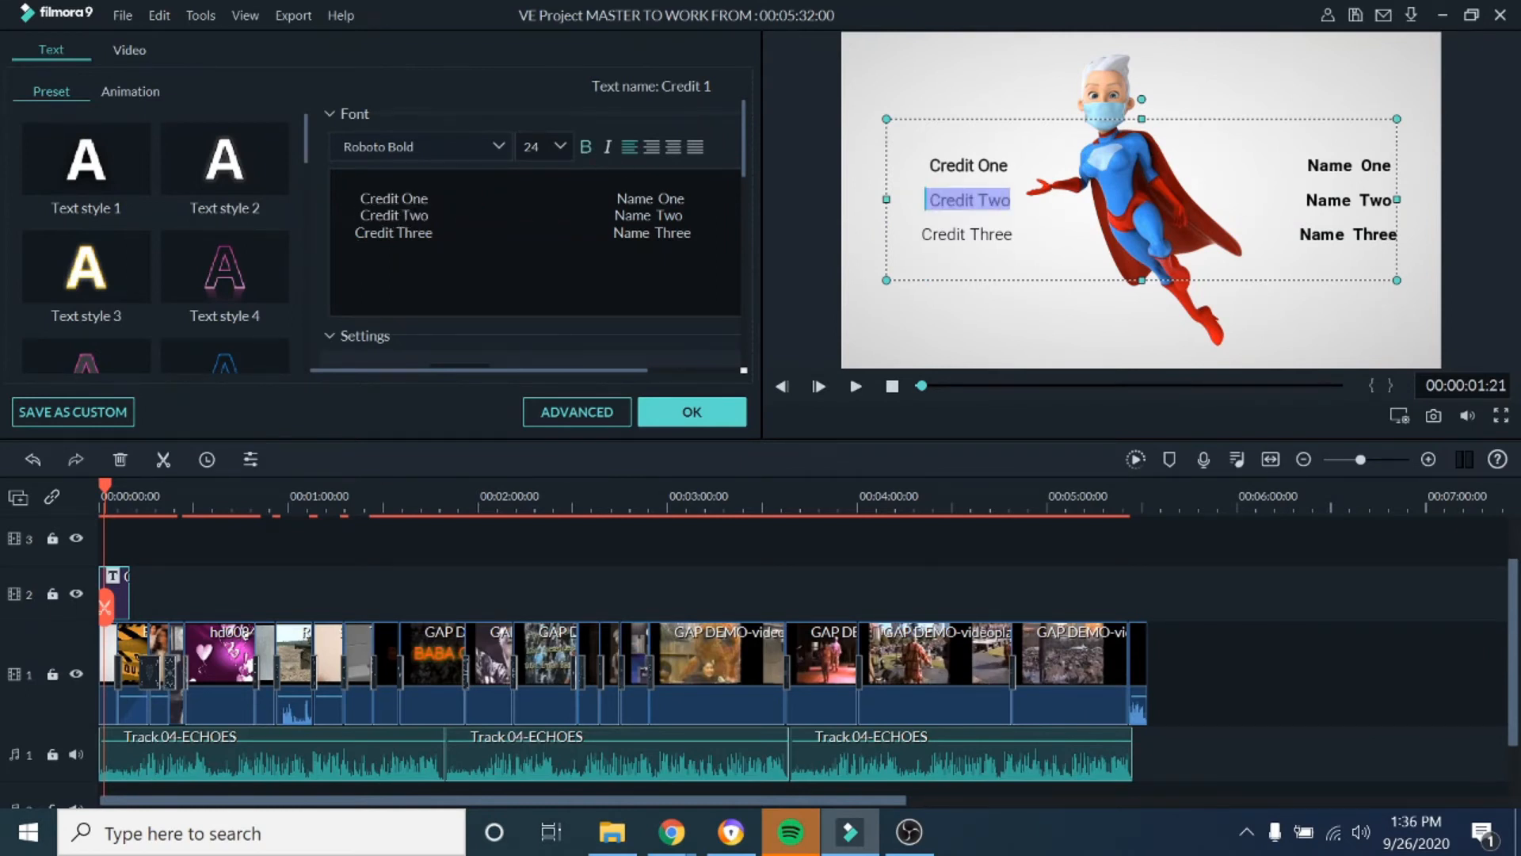
# Make the Credit Three text bold
pyautogui.press('Down')
pyautogui.hotkey('shift', 'Right')
pyautogui.hotkey('shift', 'Right')
pyautogui.hotkey('shift', 'Right')
pyautogui.hotkey('shift', 'Right')
pyautogui.hotkey('shift', 'Right')
pyautogui.hotkey('shift', 'Right')
pyautogui.hotkey('shift', 'Right')
pyautogui.hotkey('shift', 'Right')
pyautogui.hotkey('shift', 'Right')
pyautogui.hotkey('shift', 'Right')
pyautogui.hotkey('shift', 'Right')
pyautogui.hotkey('shift', 'Right')
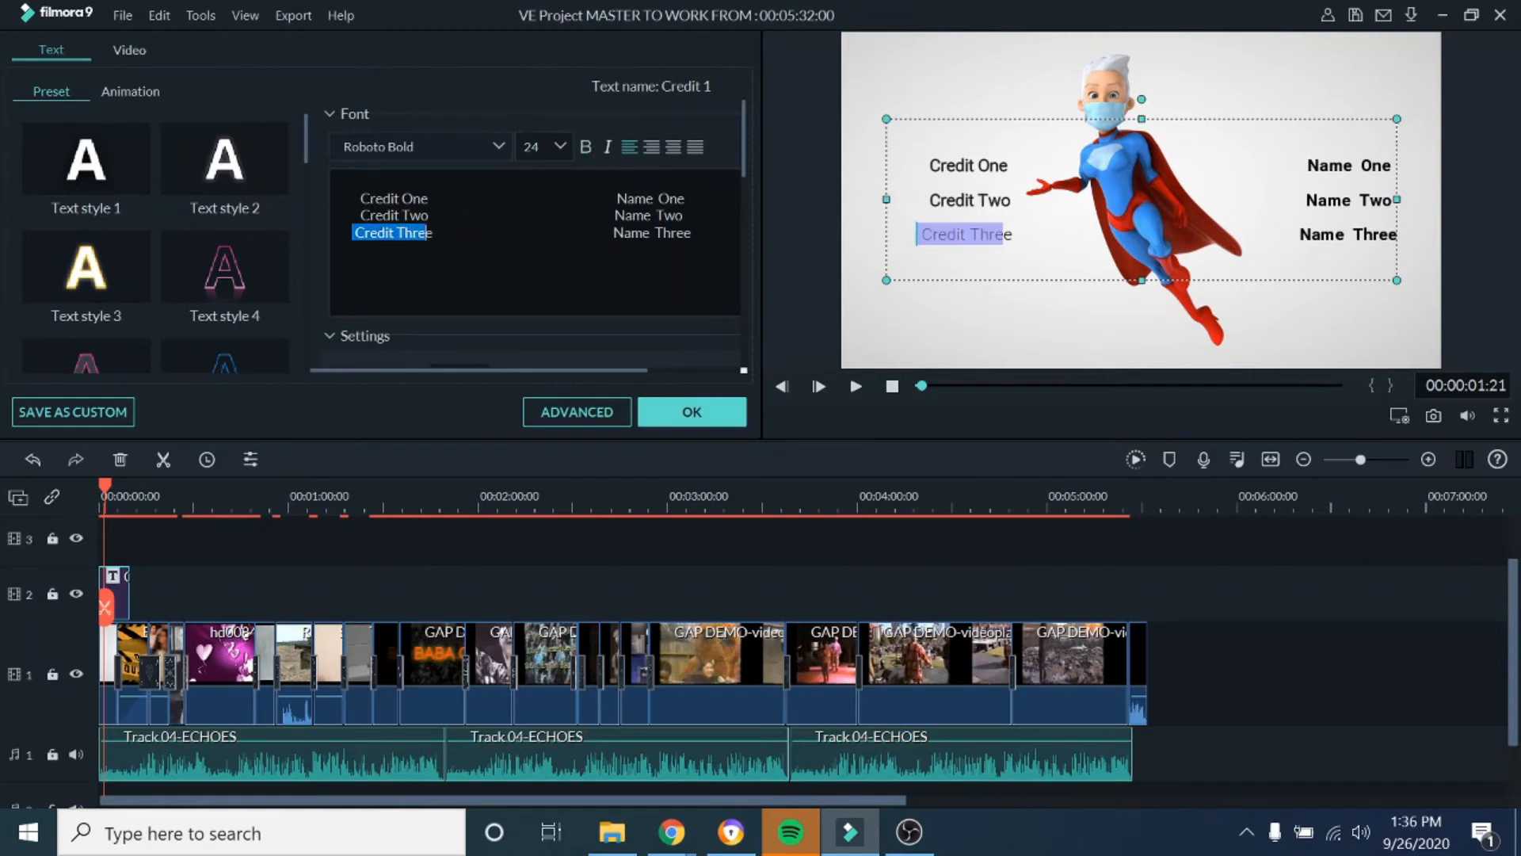
pyautogui.click(584, 145)
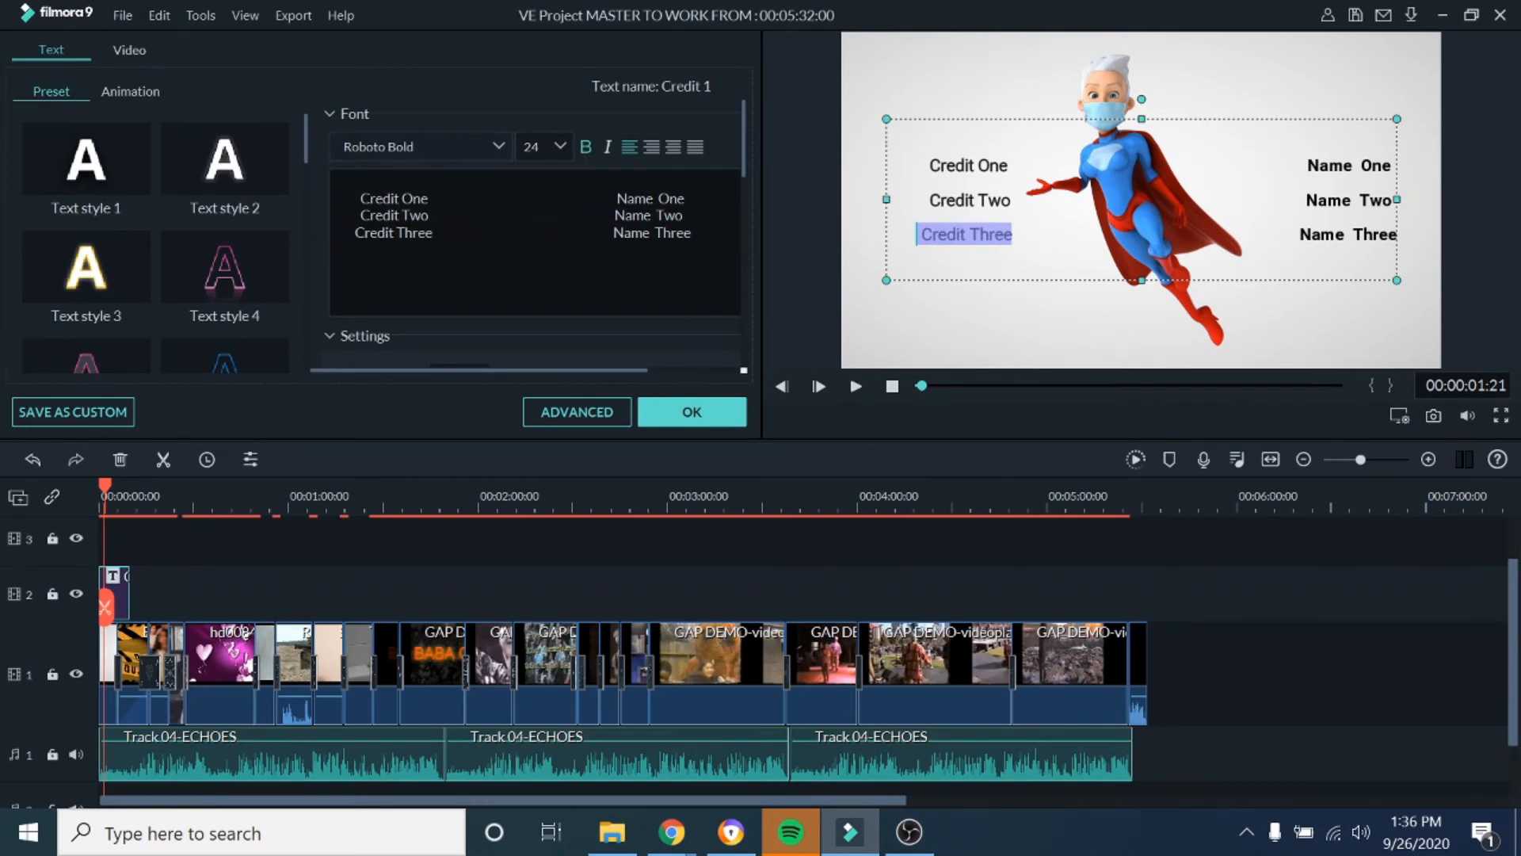
# Replace the Credit One text in the title with MAKING OUR
pyautogui.click(421, 199)
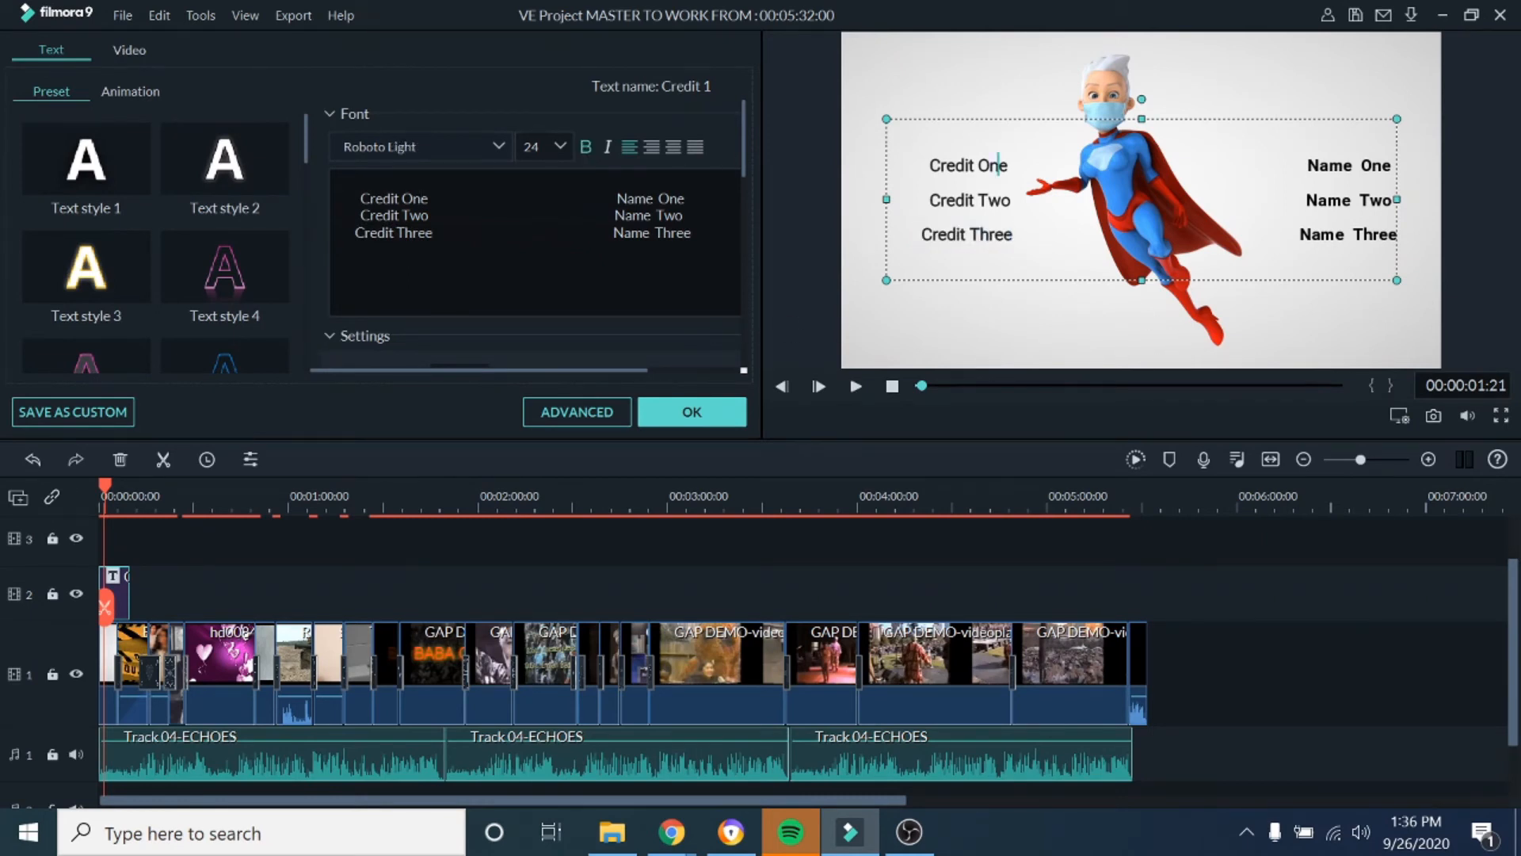
pyautogui.click(429, 199)
pyautogui.press('BackSpace')
pyautogui.press('BackSpace')
pyautogui.press('BackSpace')
pyautogui.press('BackSpace')
pyautogui.press('BackSpace')
pyautogui.press('BackSpace')
pyautogui.press('BackSpace')
pyautogui.press('BackSpace')
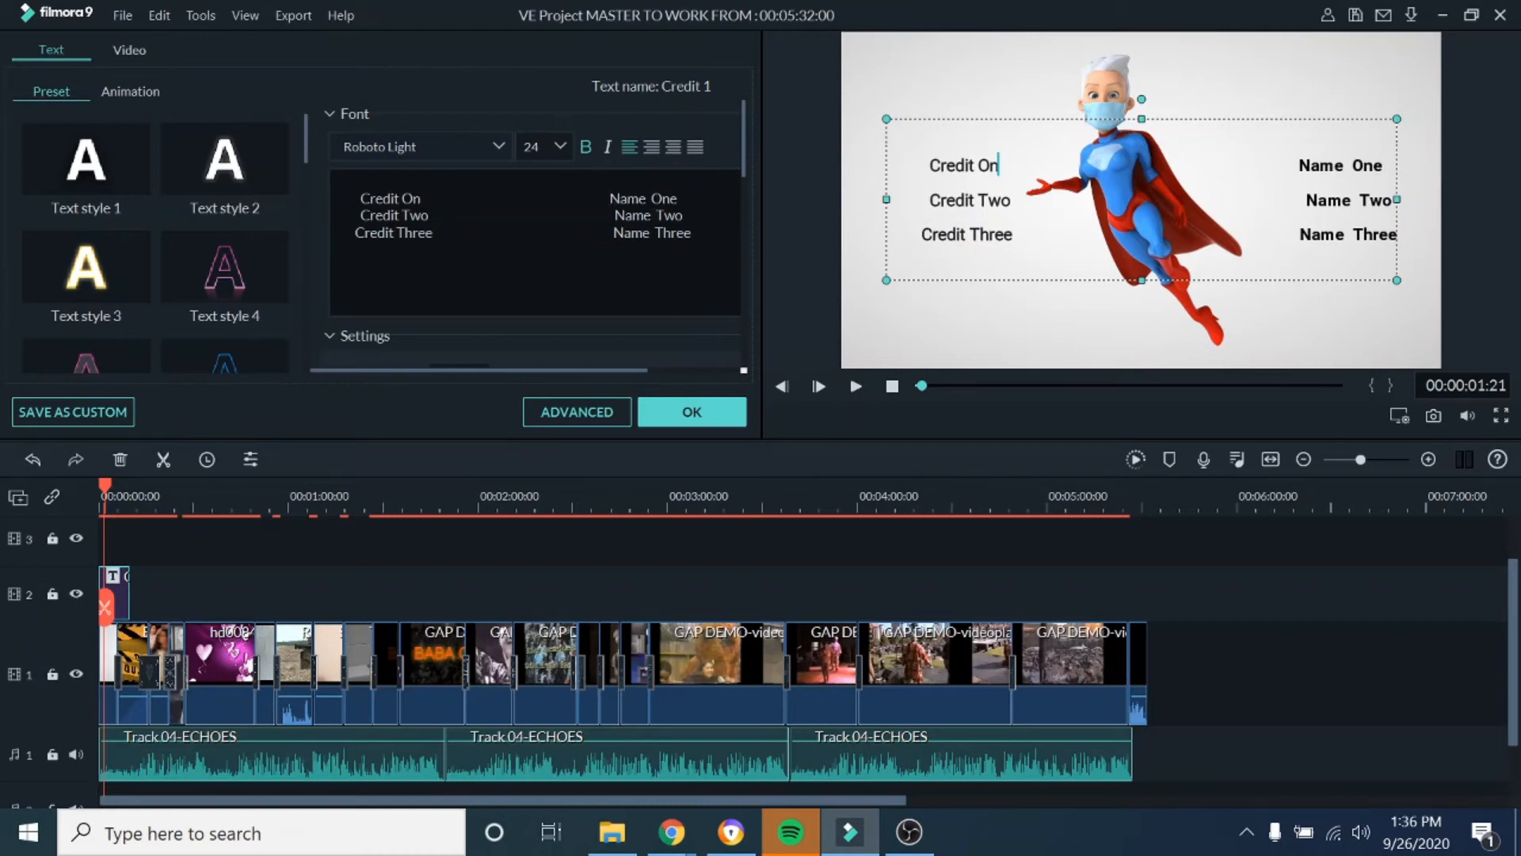
pyautogui.press('BackSpace')
pyautogui.press('BackSpace')
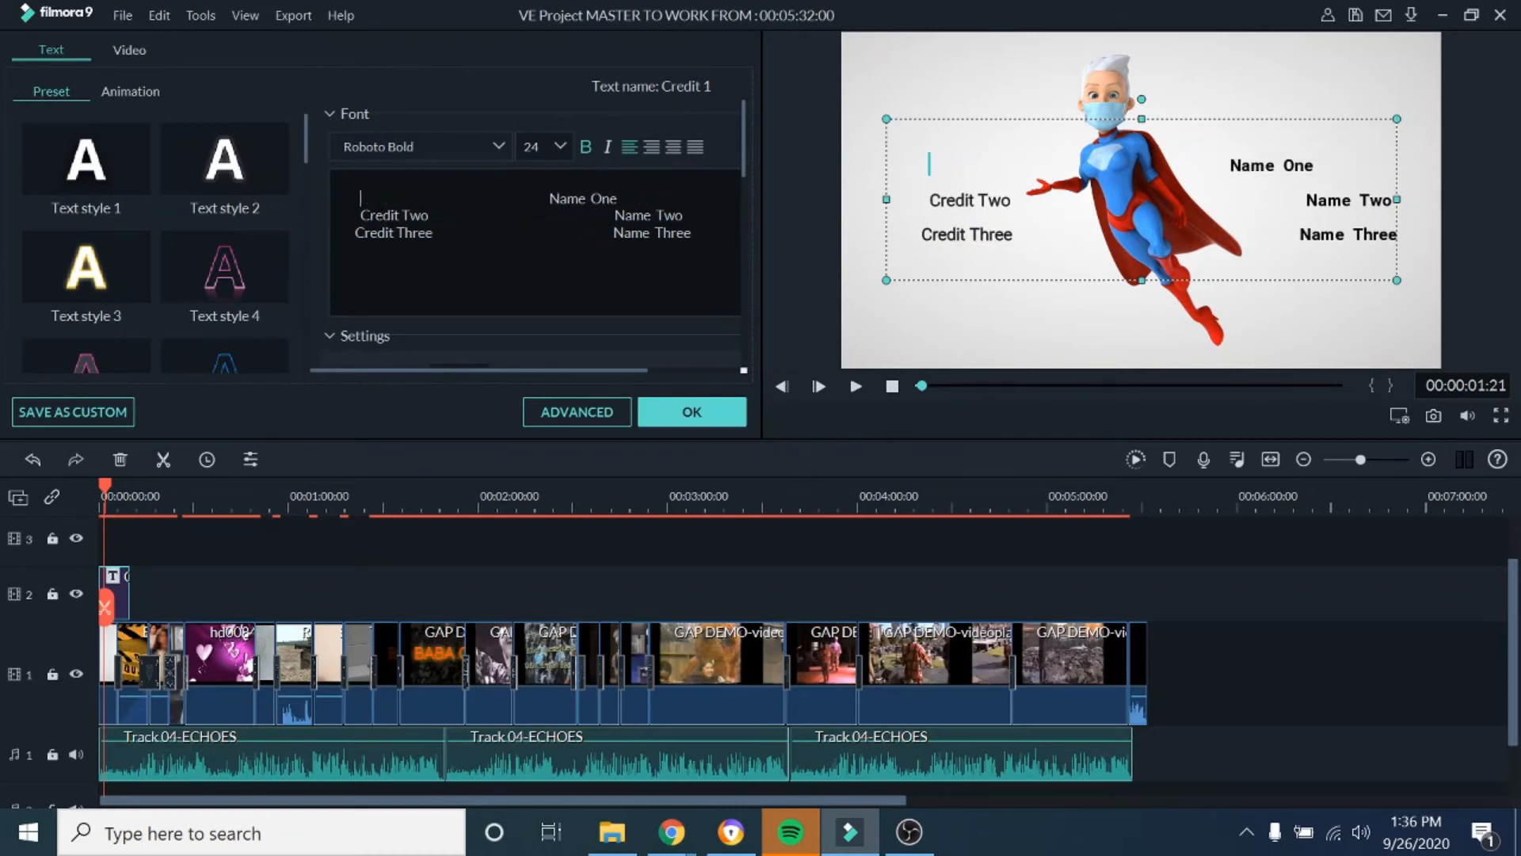
pyautogui.write('MA          ')
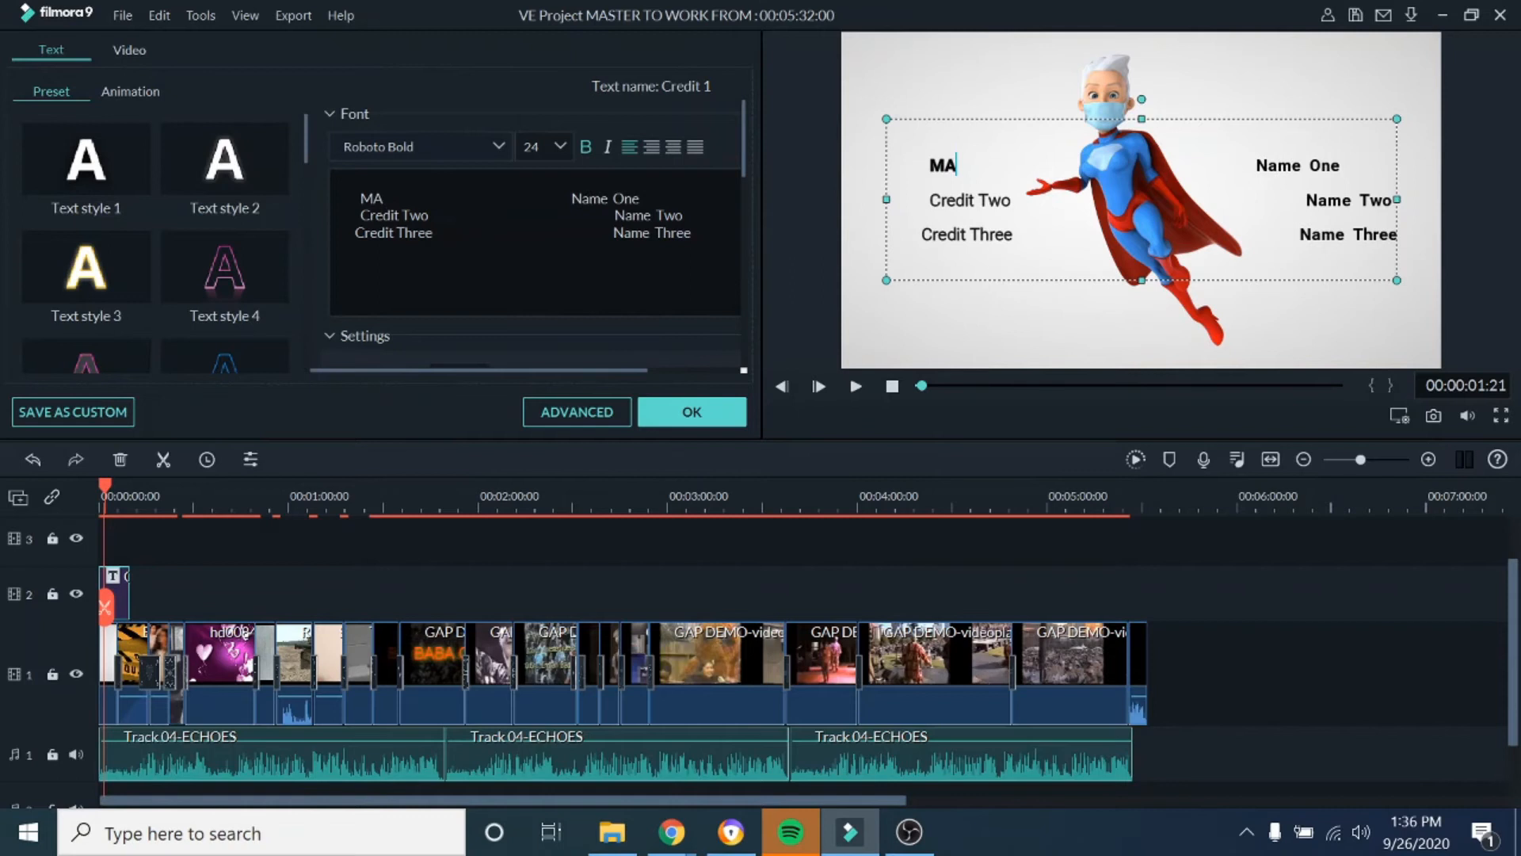
pyautogui.write('KING OUR')
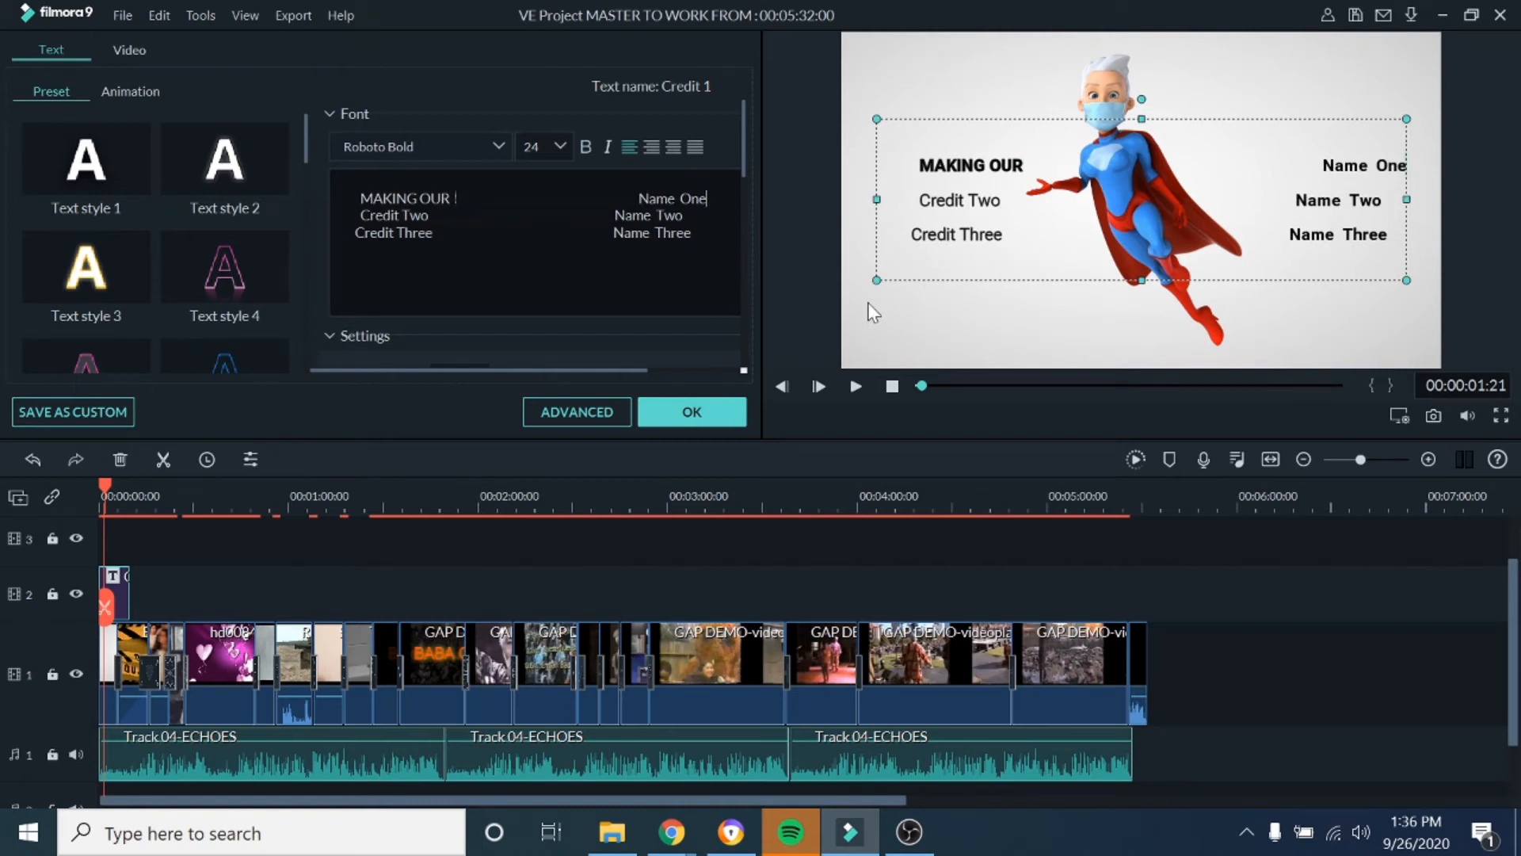
# Replace the Name One text with MUSIC VIDEO
pyautogui.press('BackSpace')
pyautogui.press('BackSpace')
pyautogui.press('BackSpace')
pyautogui.press('BackSpace')
pyautogui.press('BackSpace')
pyautogui.press('BackSpace')
pyautogui.press('BackSpace')
pyautogui.press('BackSpace')
pyautogui.write('MUSIC VIDEO')
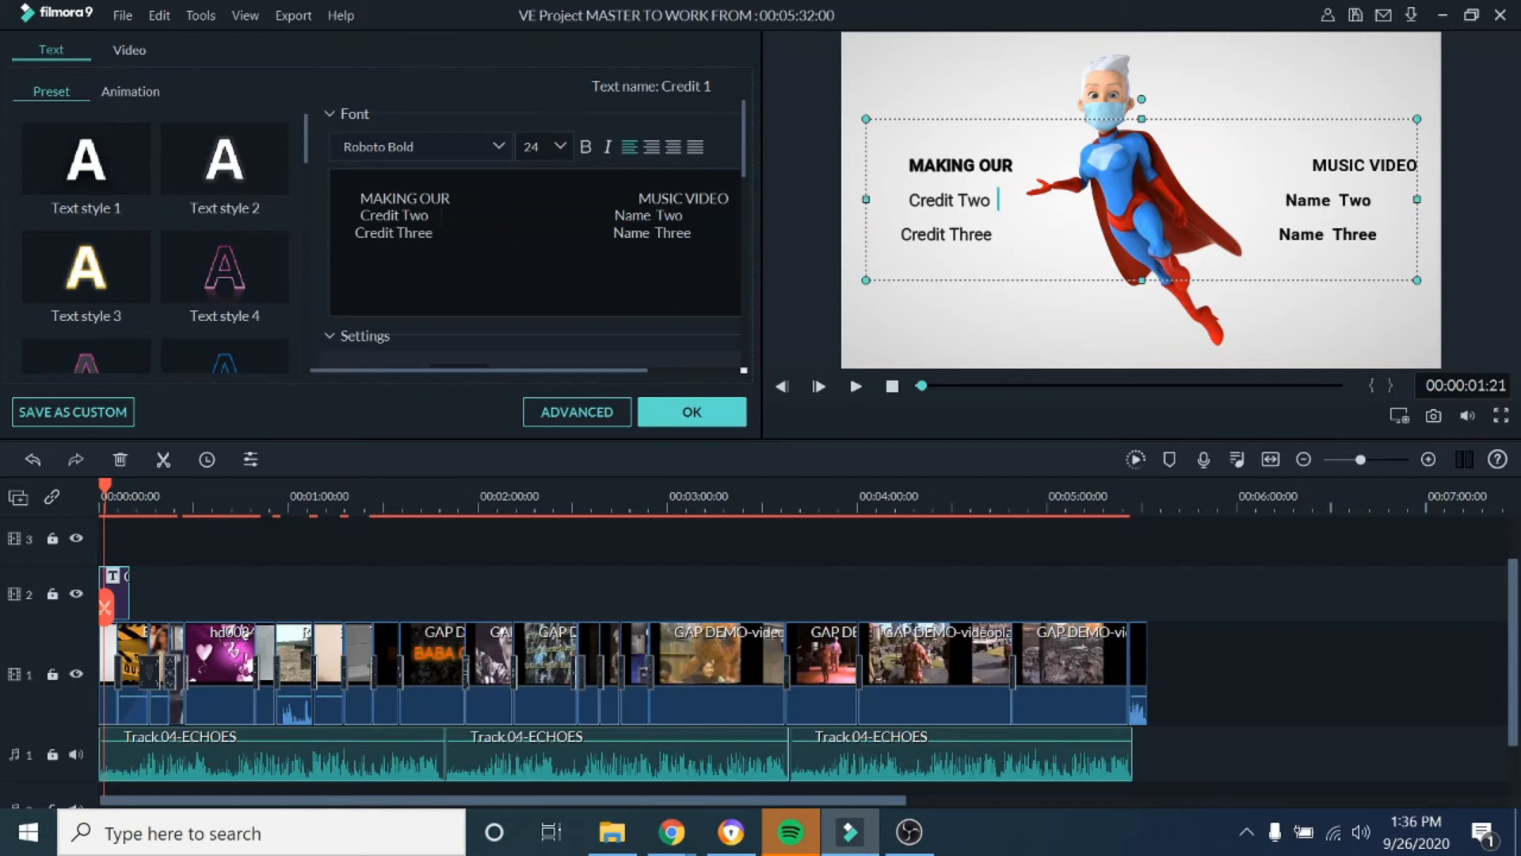
# Replace the Credit Two text on the second line with USING
pyautogui.press('BackSpace')
pyautogui.press('BackSpace')
pyautogui.press('BackSpace')
pyautogui.press('BackSpace')
pyautogui.press('BackSpace')
pyautogui.press('BackSpace')
pyautogui.press('BackSpace')
pyautogui.press('BackSpace')
pyautogui.press('BackSpace')
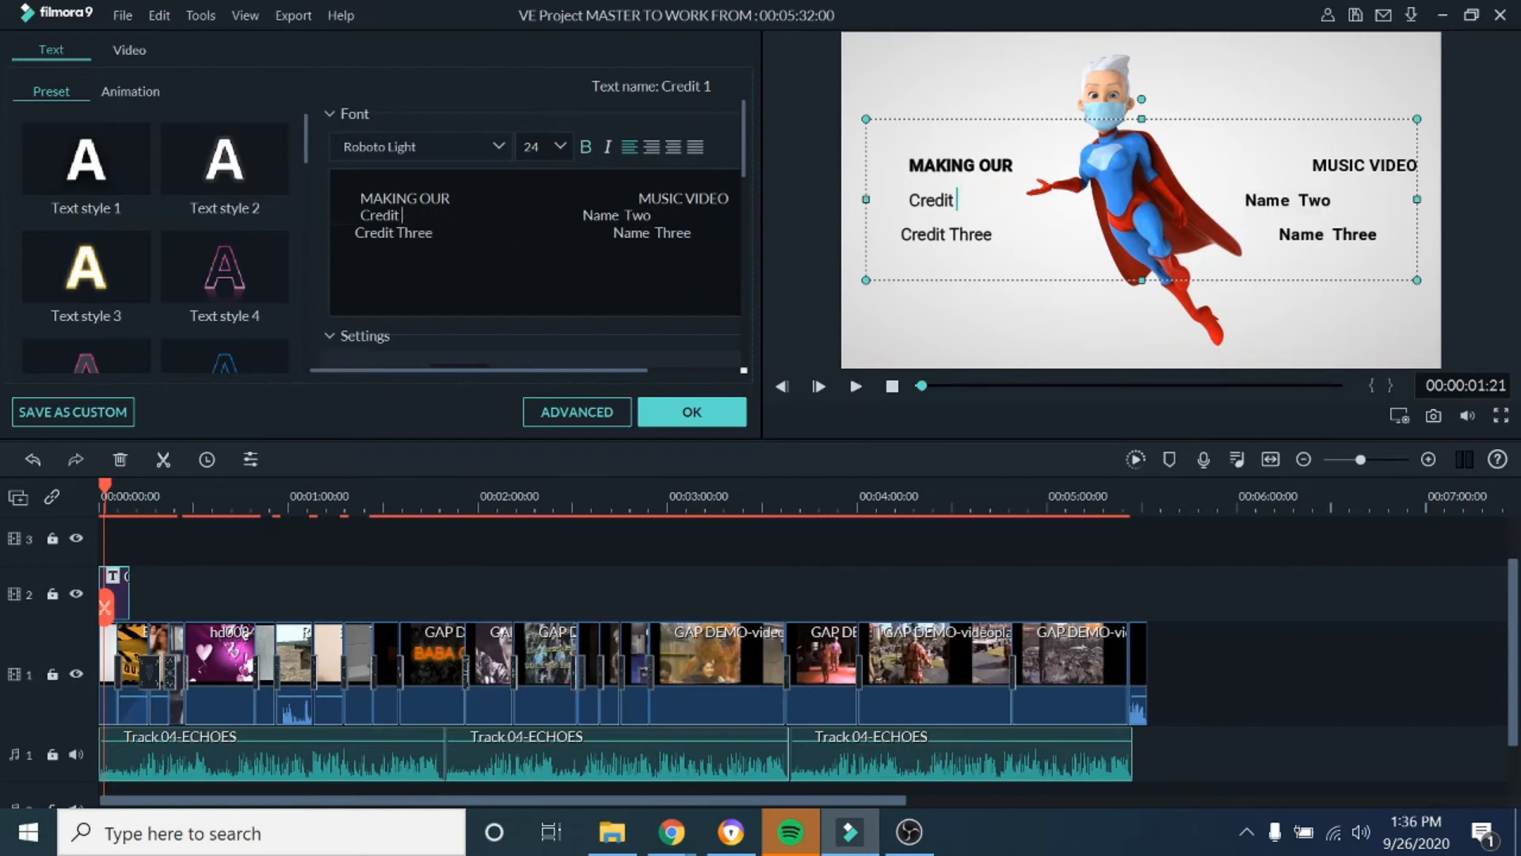
pyautogui.press('BackSpace')
pyautogui.press('BackSpace')
pyautogui.write('USING')
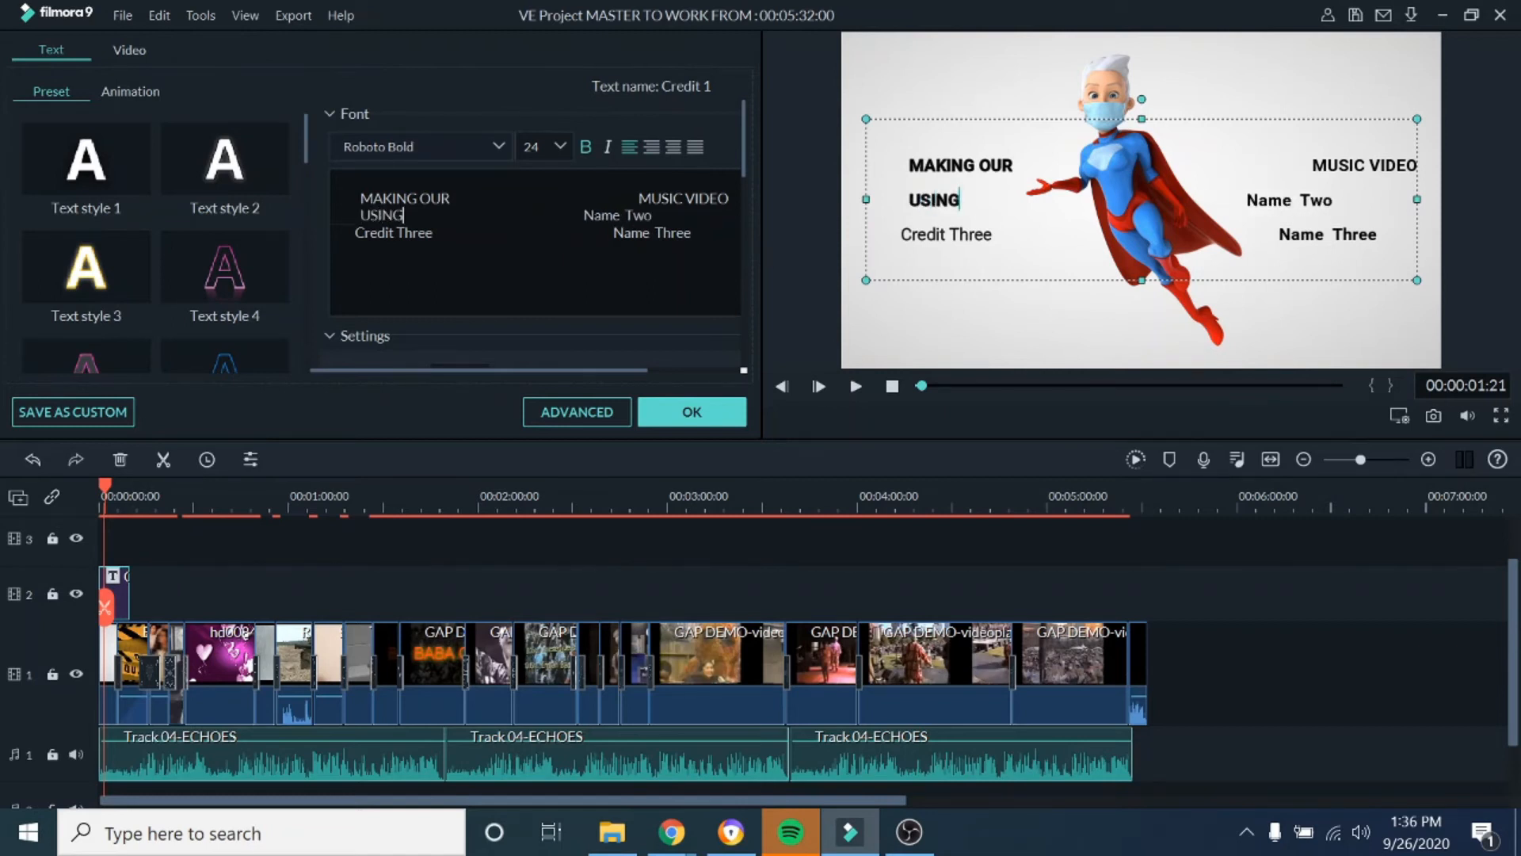
# Replace the Name Two text with WONDERSHARE
pyautogui.press('BackSpace')
pyautogui.press('BackSpace')
pyautogui.press('BackSpace')
pyautogui.press('BackSpace')
pyautogui.press('BackSpace')
pyautogui.press('BackSpace')
pyautogui.press('BackSpace')
pyautogui.press('BackSpace')
pyautogui.write('WONDE')
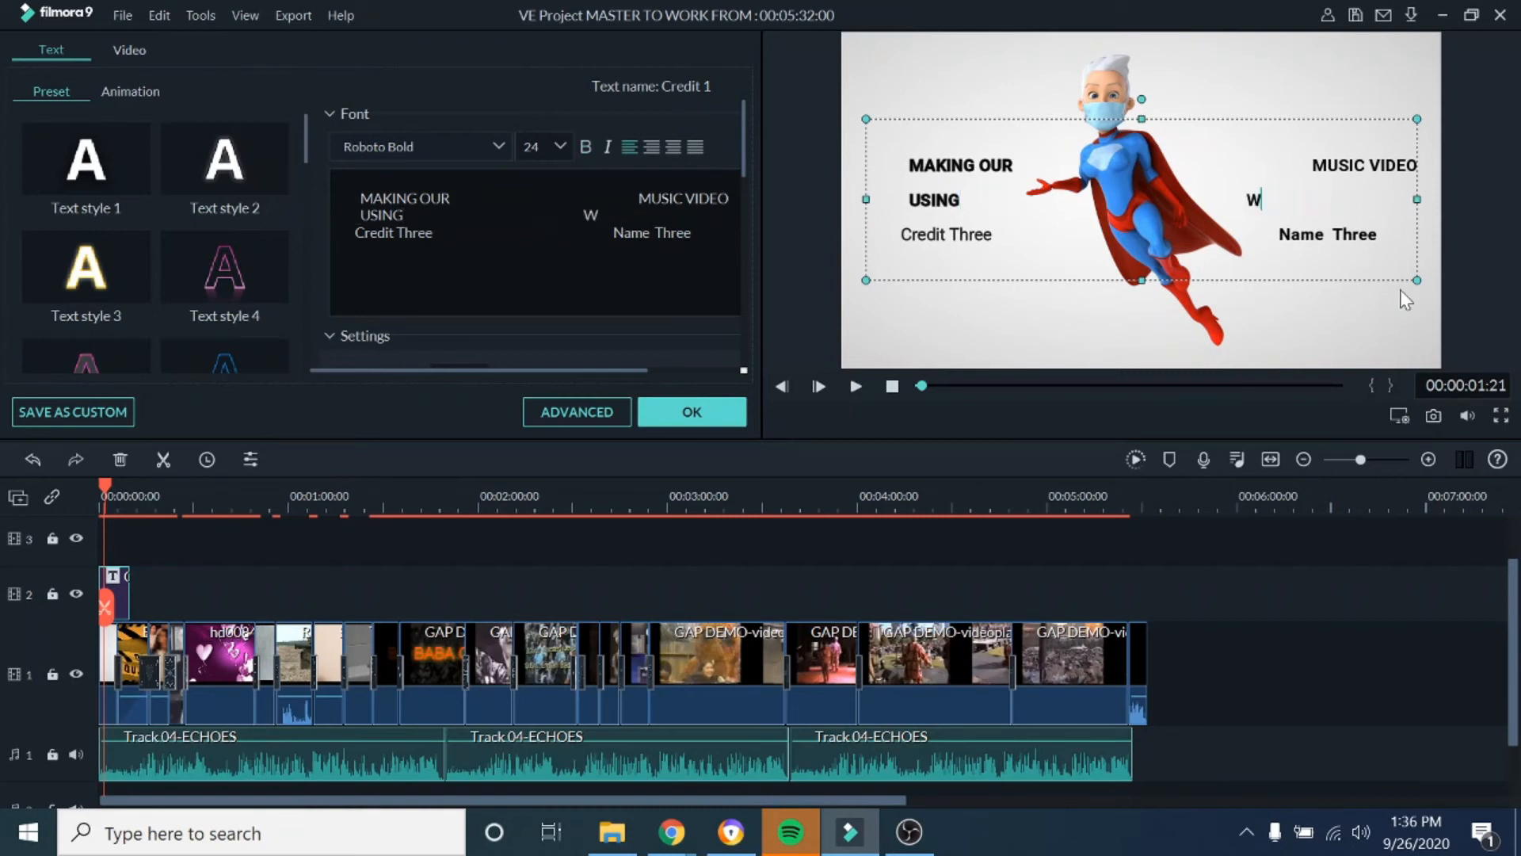
pyautogui.write('RSHARE')
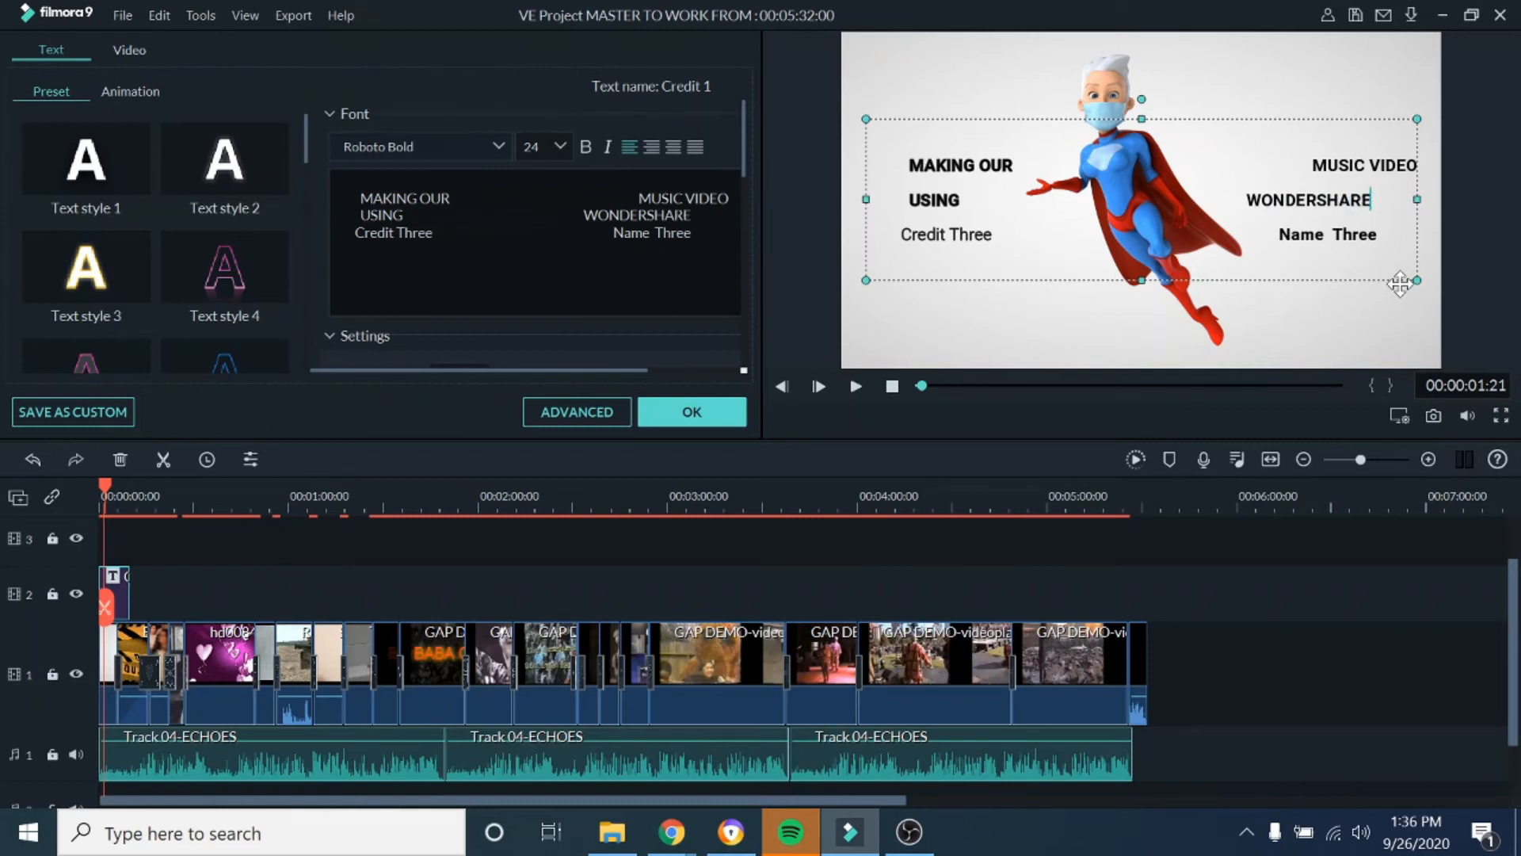
# Replace the Credit Three text with FILMORA, correcting the spelling and closing the Marker Editor
pyautogui.click(992, 234)
pyautogui.press('BackSpace')
pyautogui.press('BackSpace')
pyautogui.press('BackSpace')
pyautogui.press('BackSpace')
pyautogui.press('BackSpace')
pyautogui.press('BackSpace')
pyautogui.press('BackSpace')
pyautogui.press('BackSpace')
pyautogui.press('BackSpace')
pyautogui.press('BackSpace')
pyautogui.press('BackSpace')
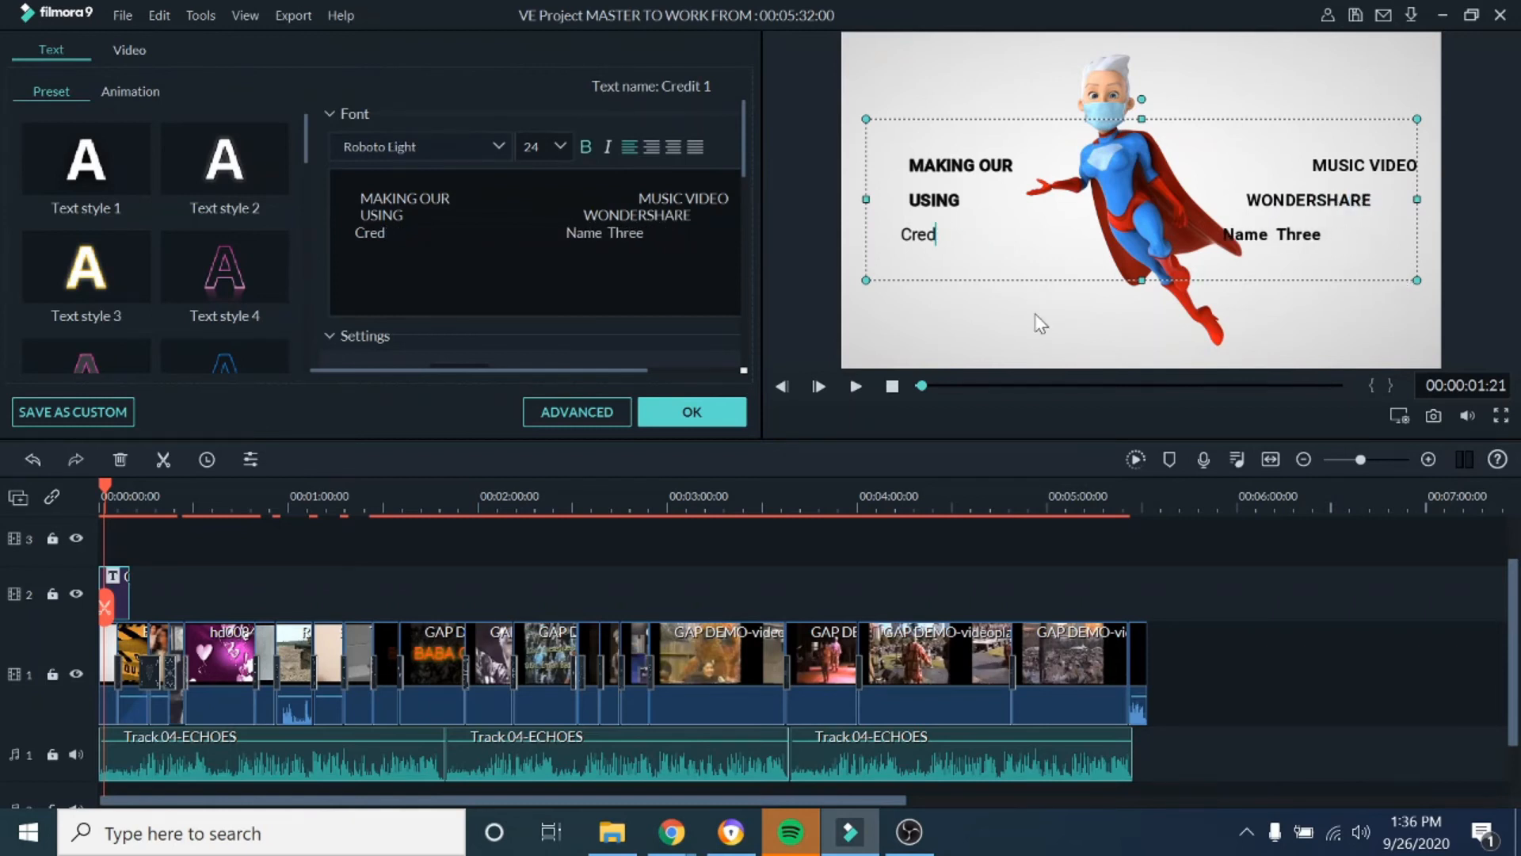
pyautogui.press('BackSpace')
pyautogui.write('FIL')
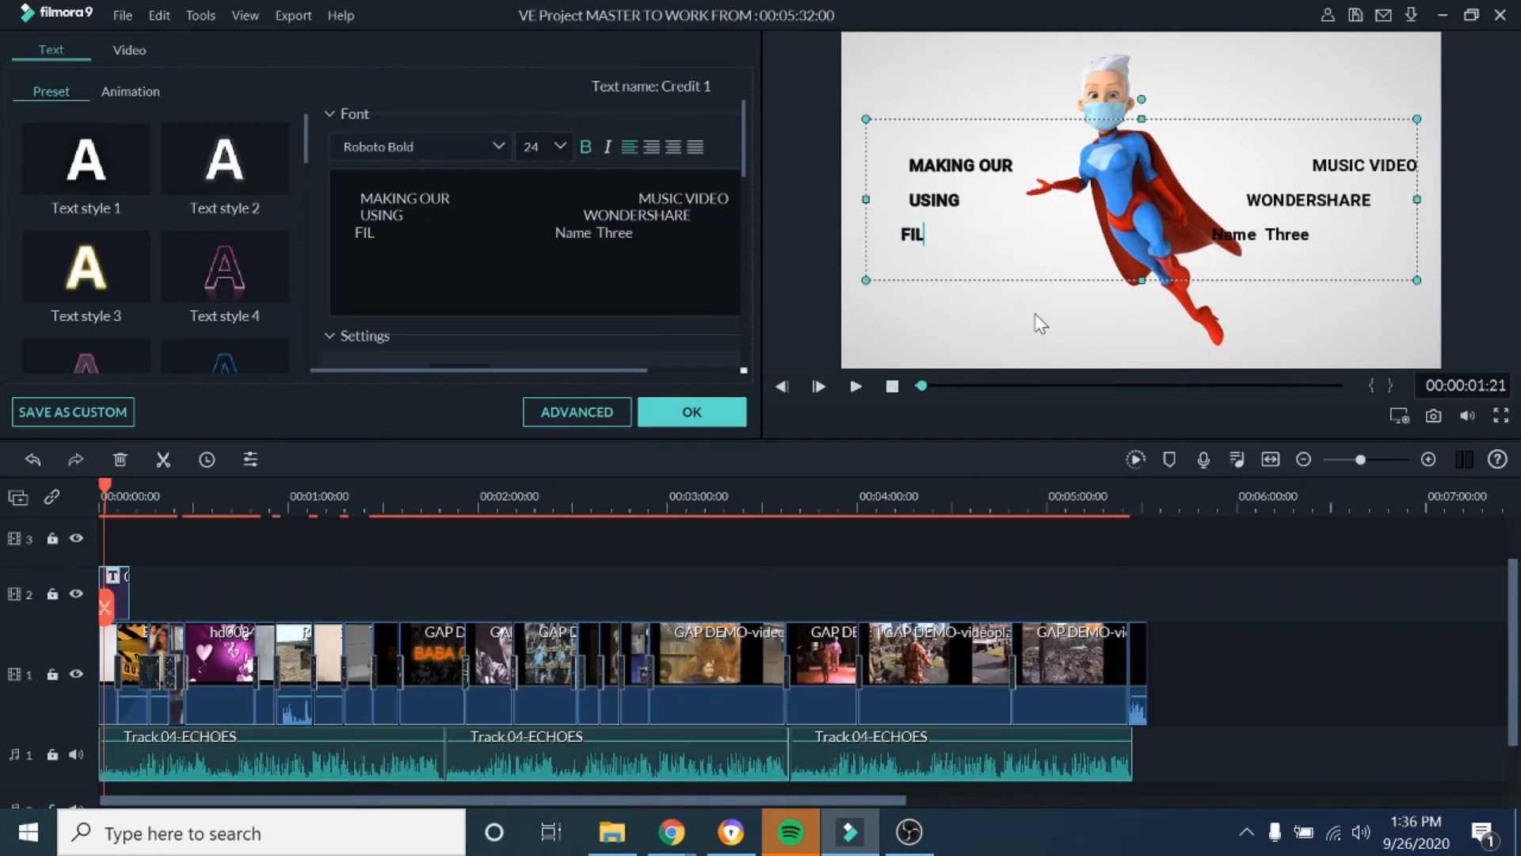
pyautogui.write('ORA')
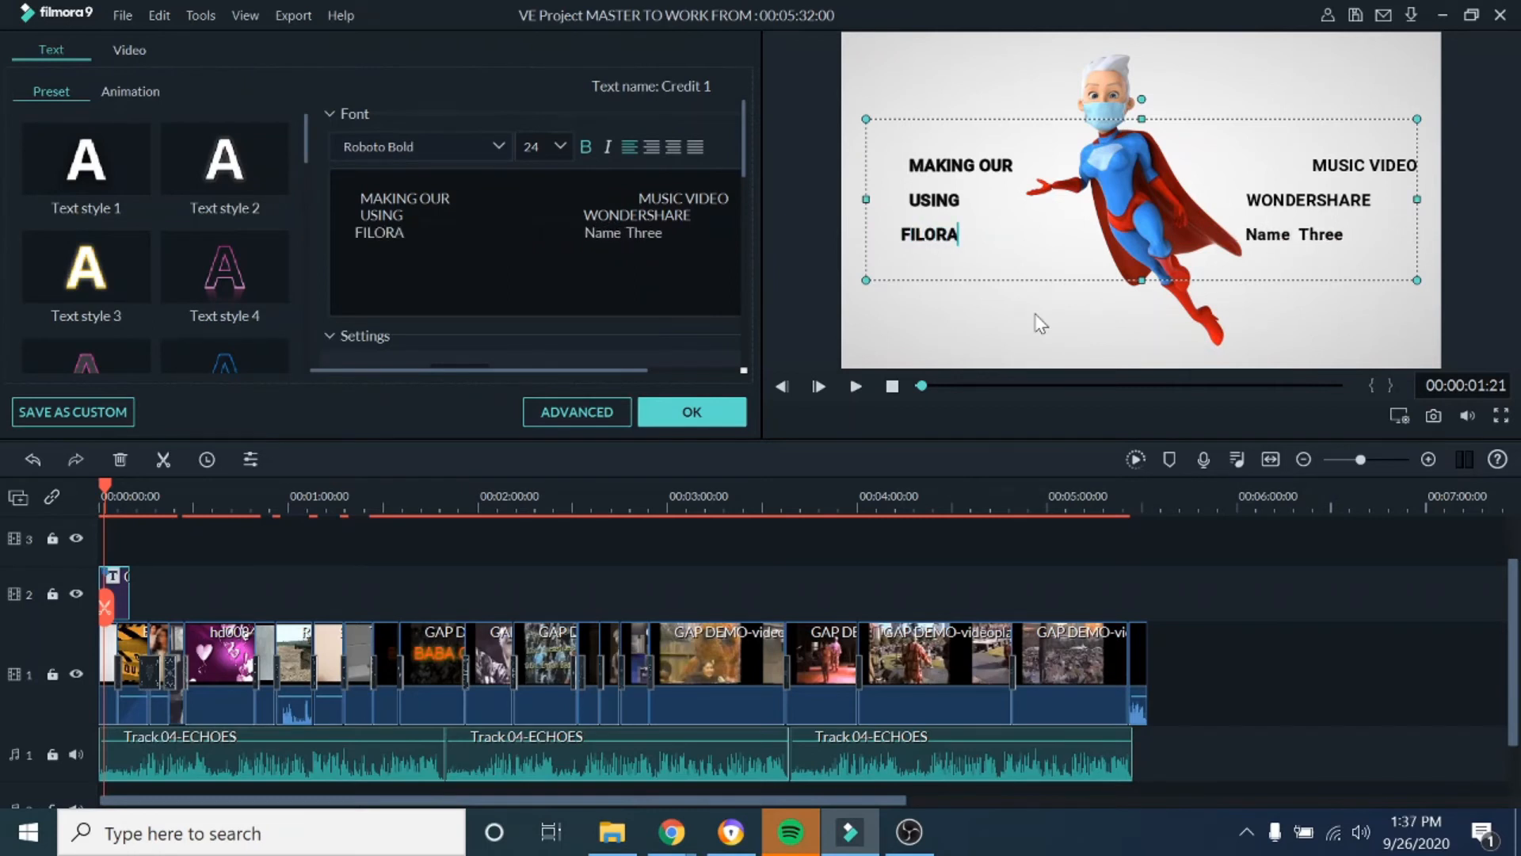
pyautogui.press('BackSpace')
pyautogui.press('BackSpace')
pyautogui.press('BackSpace')
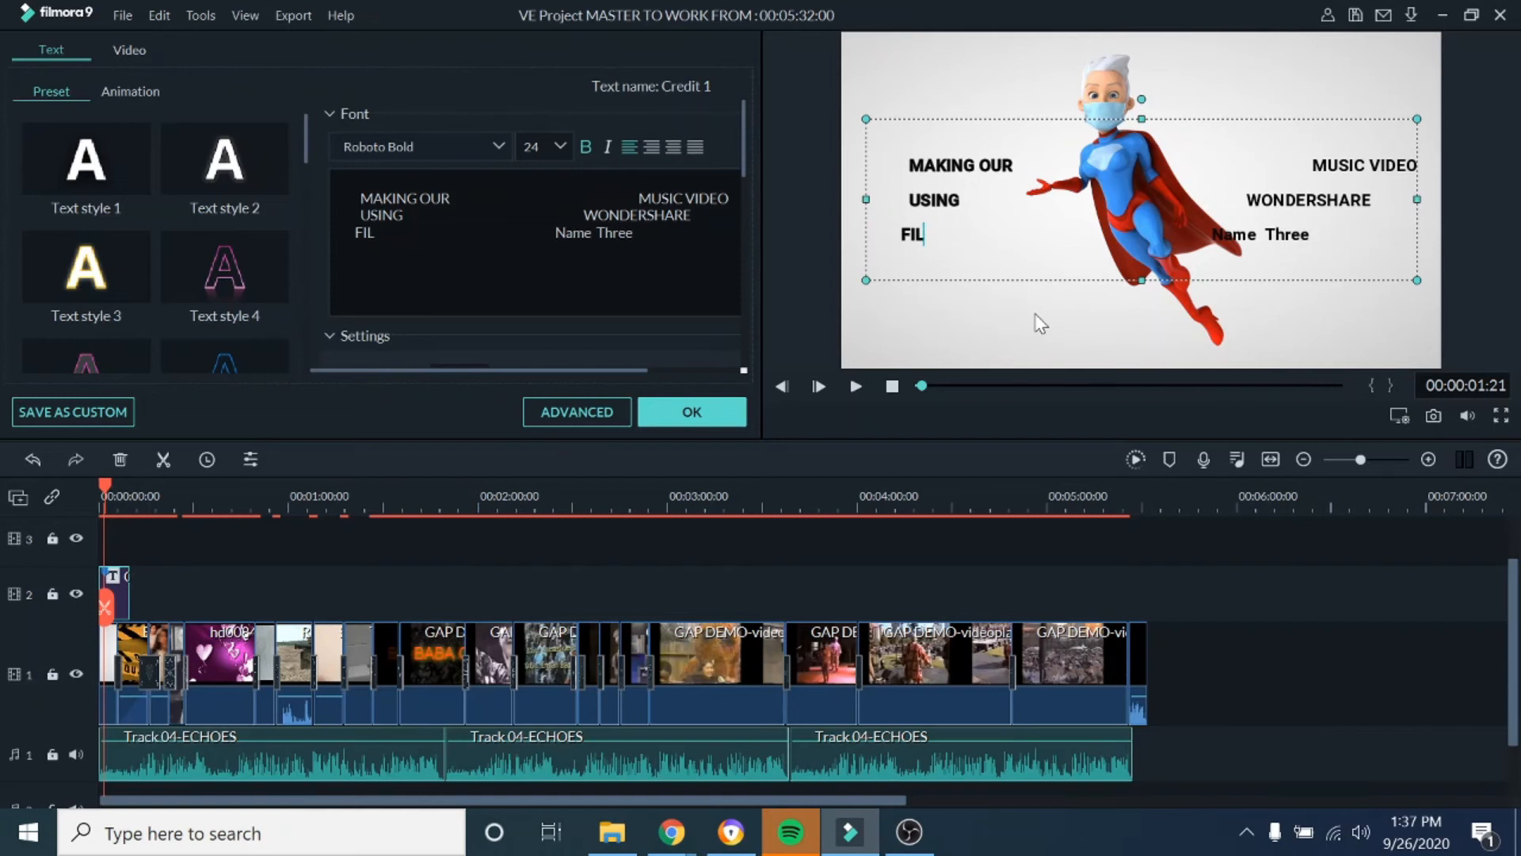
pyautogui.write('mORA')
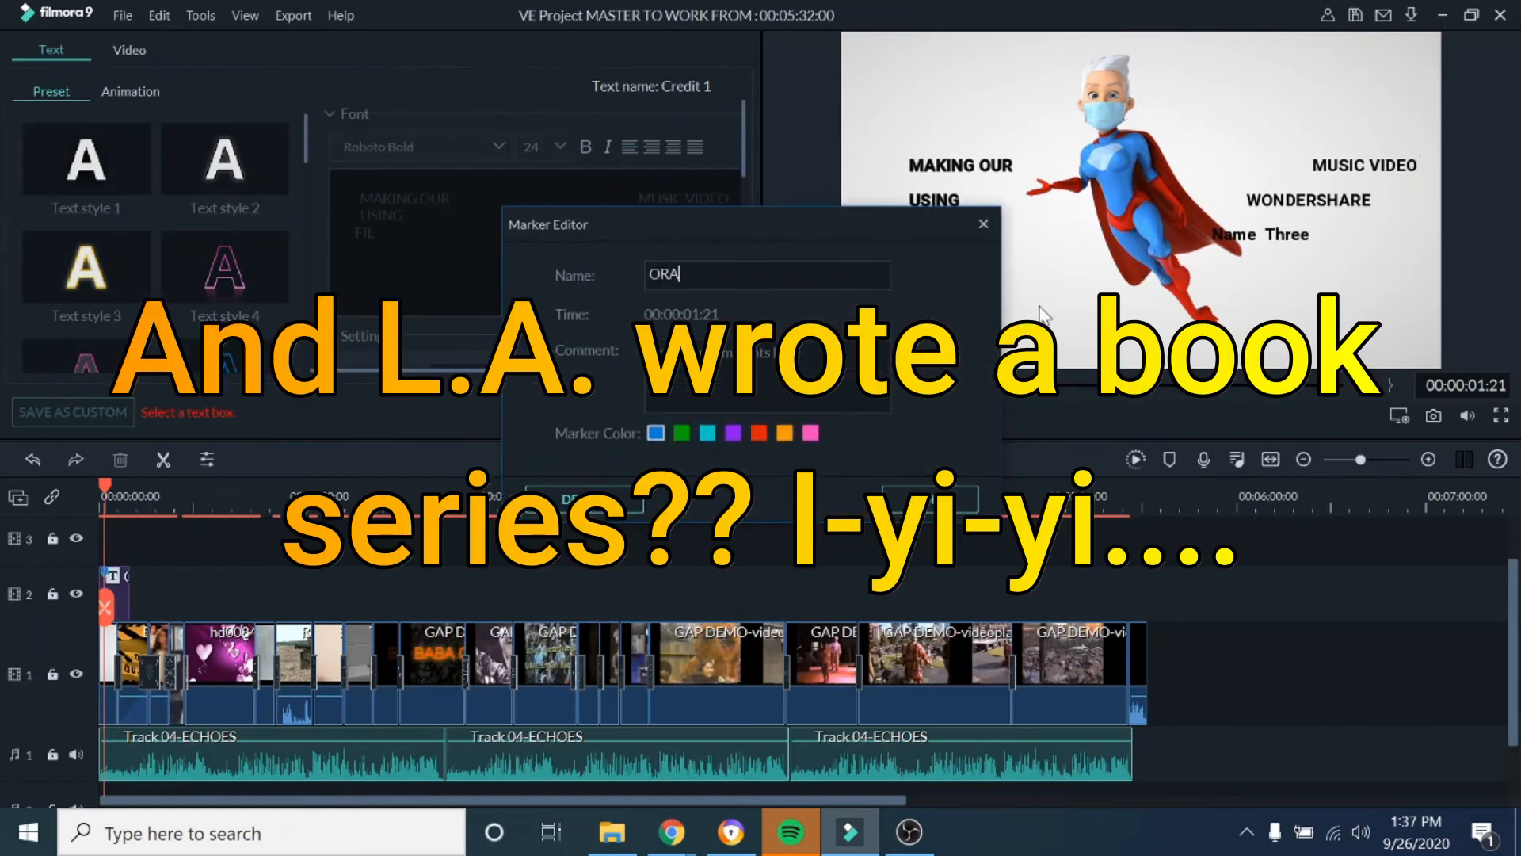
pyautogui.click(983, 224)
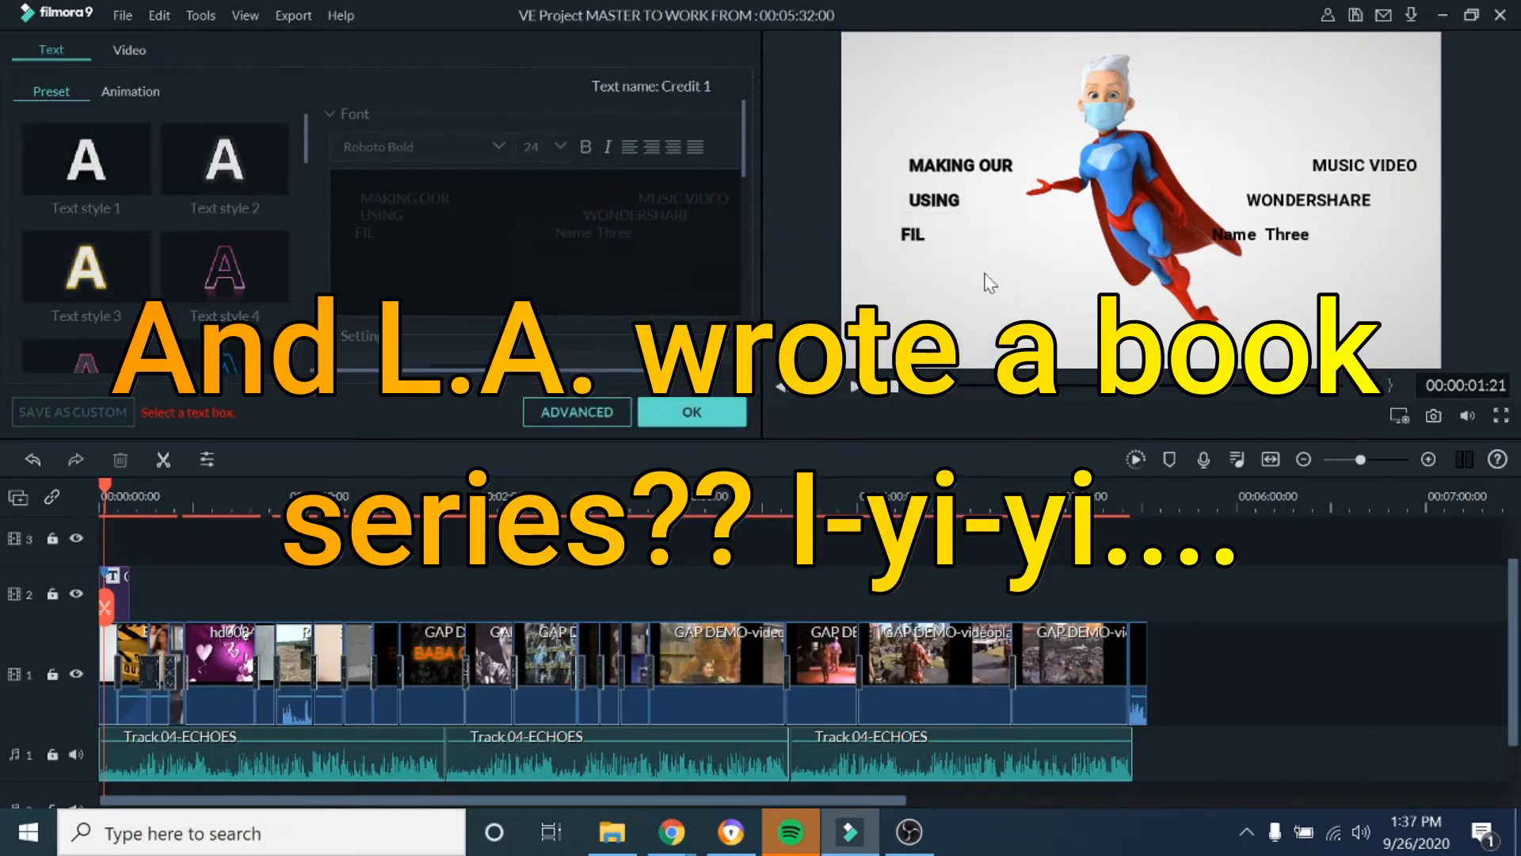
pyautogui.click(380, 233)
pyautogui.write('MORA')
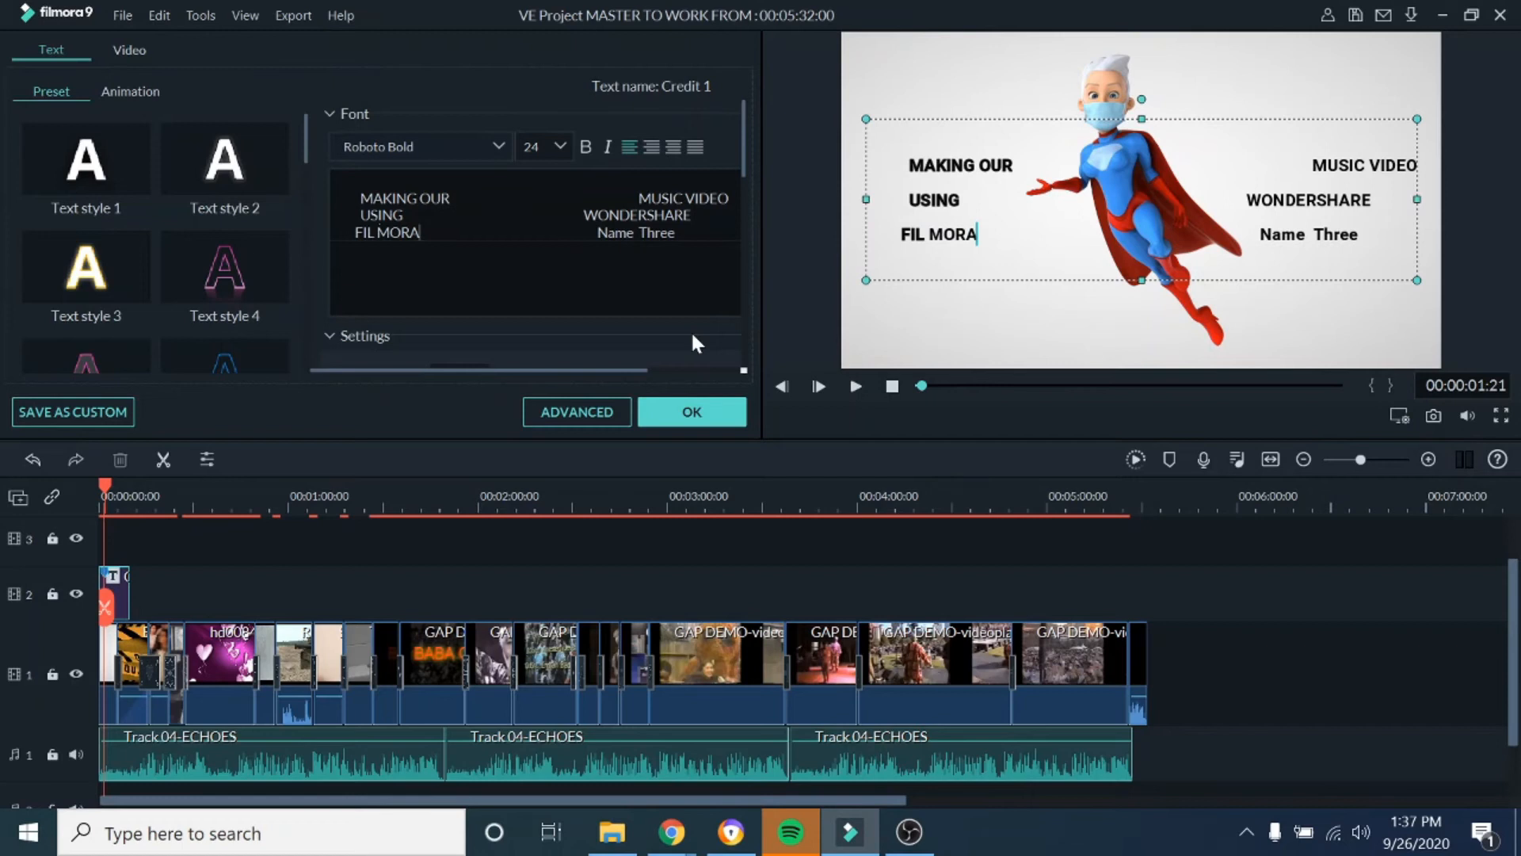
pyautogui.press('Left')
pyautogui.press('BackSpace')
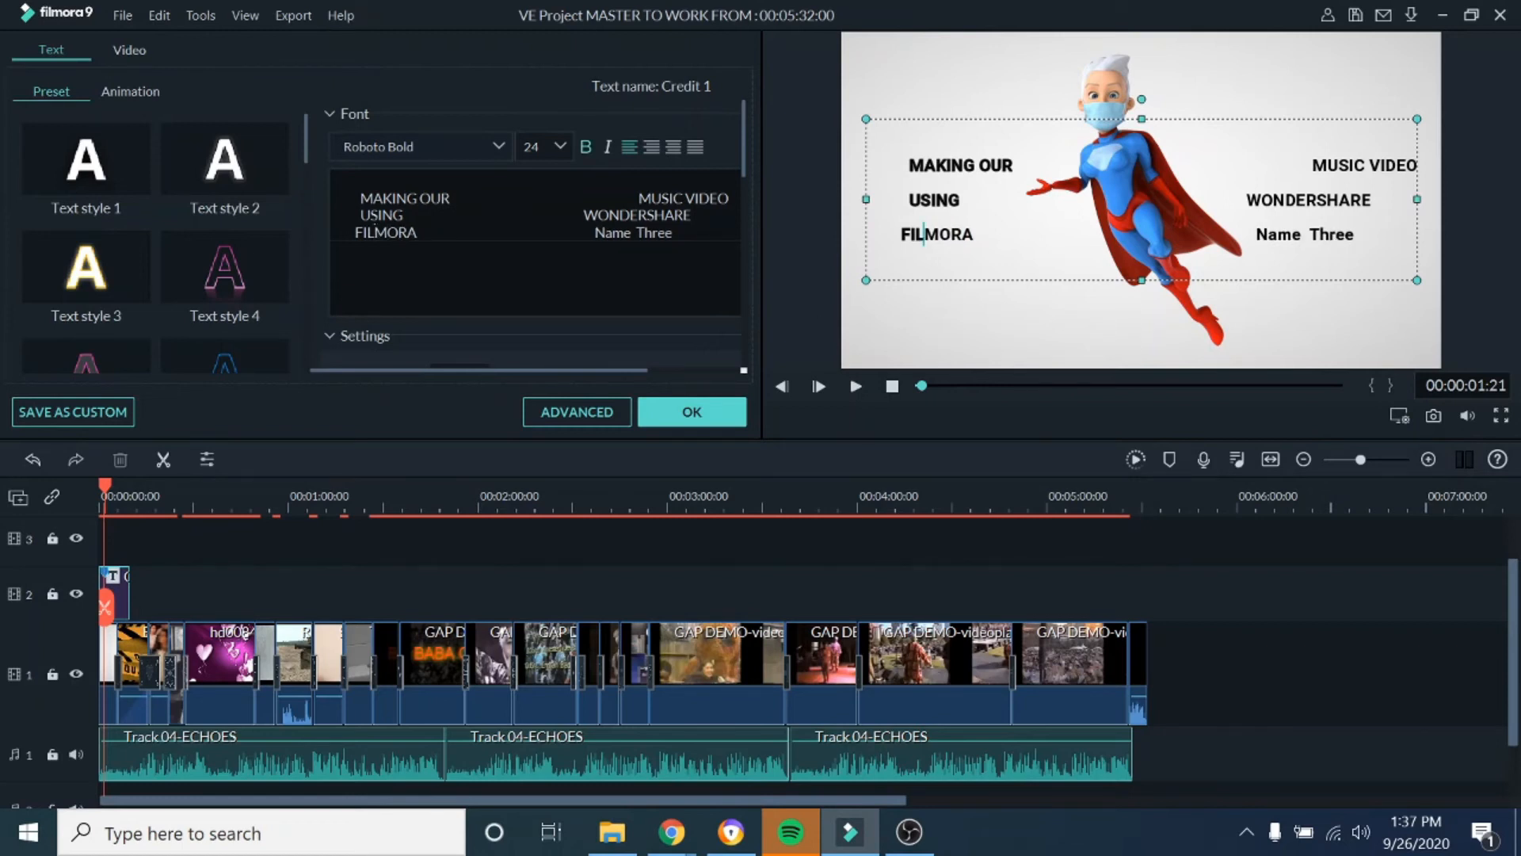
# Replace Name Three with NINE and insert spaces before WONDERSHARE and NINE to shift both words toward MUSIC VIDEO
pyautogui.press('End')
pyautogui.press('BackSpace')
pyautogui.press('BackSpace')
pyautogui.press('BackSpace')
pyautogui.press('BackSpace')
pyautogui.press('BackSpace')
pyautogui.press('BackSpace')
pyautogui.press('BackSpace')
pyautogui.press('BackSpace')
pyautogui.press('BackSpace')
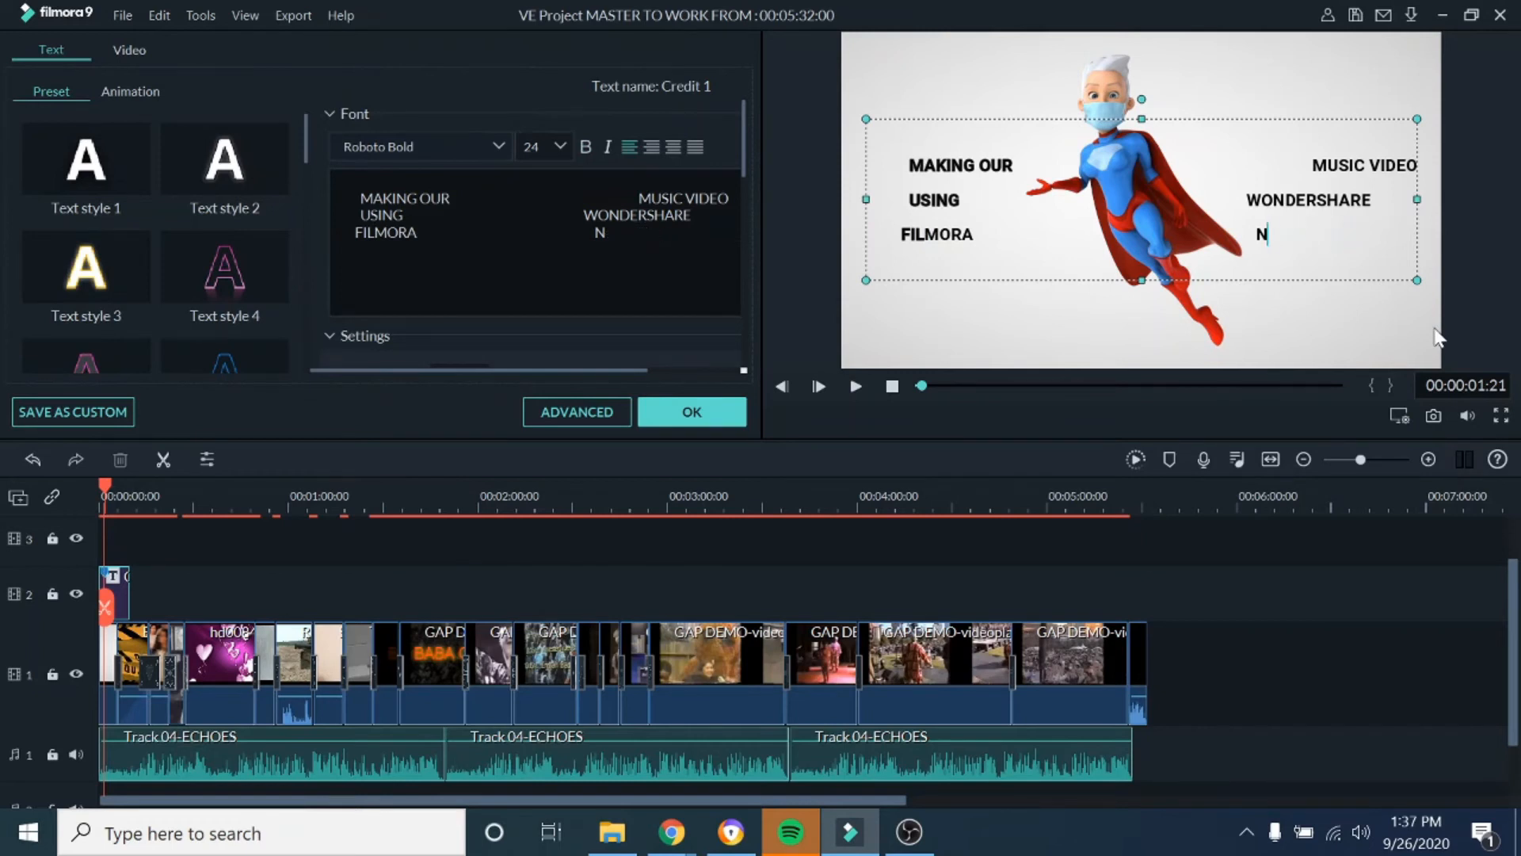
pyautogui.write('INE')
pyautogui.click(1233, 200)
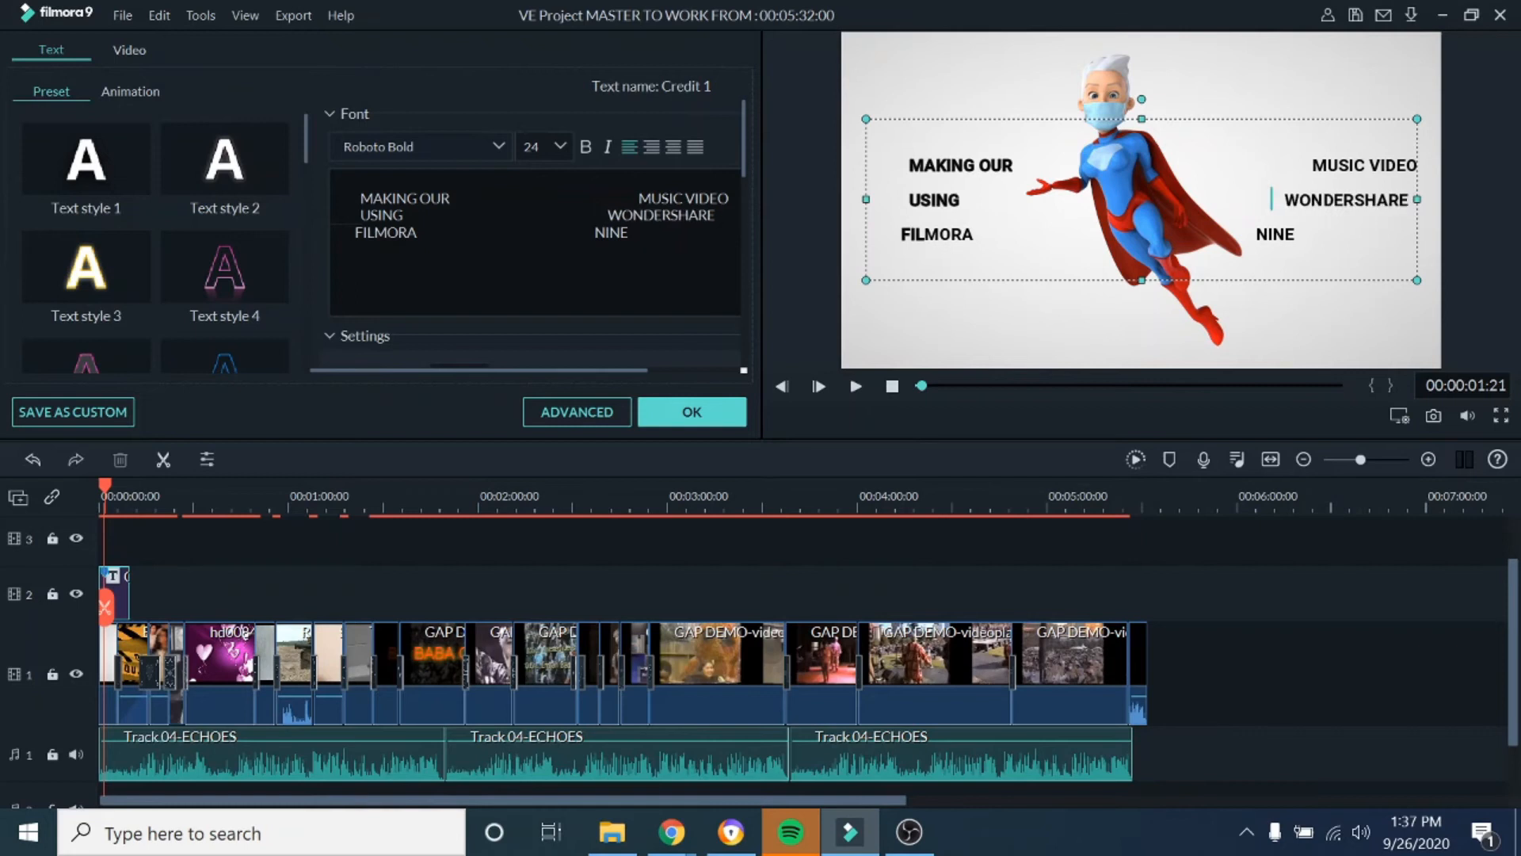
pyautogui.click(1246, 234)
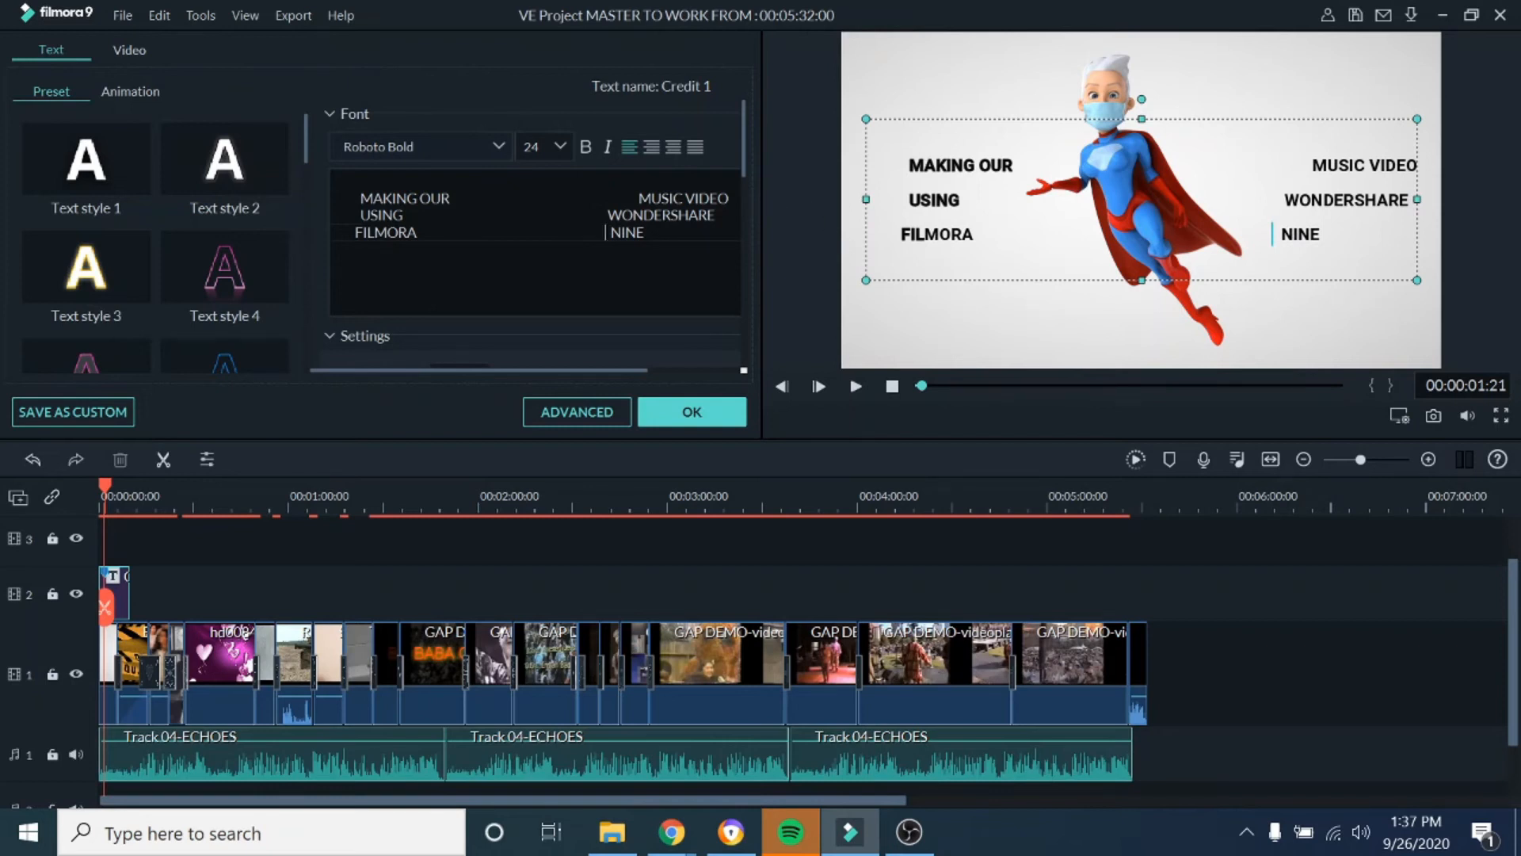
# Set the font size of the MAKING OUR text to 40 after trying 48
pyautogui.moveTo(1030, 165); pyautogui.dragTo(783, 152)
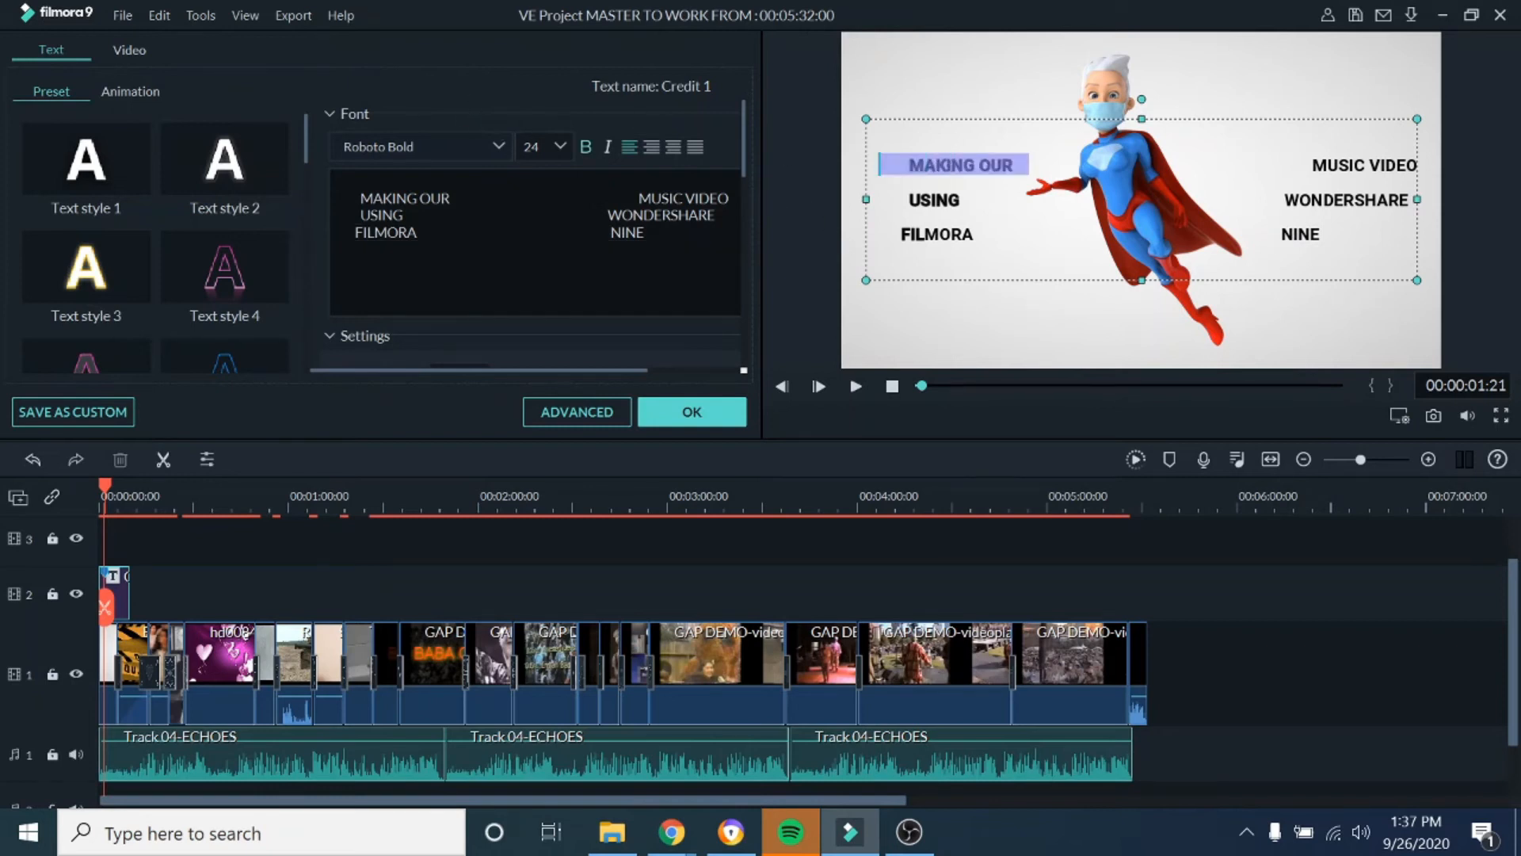
pyautogui.click(560, 144)
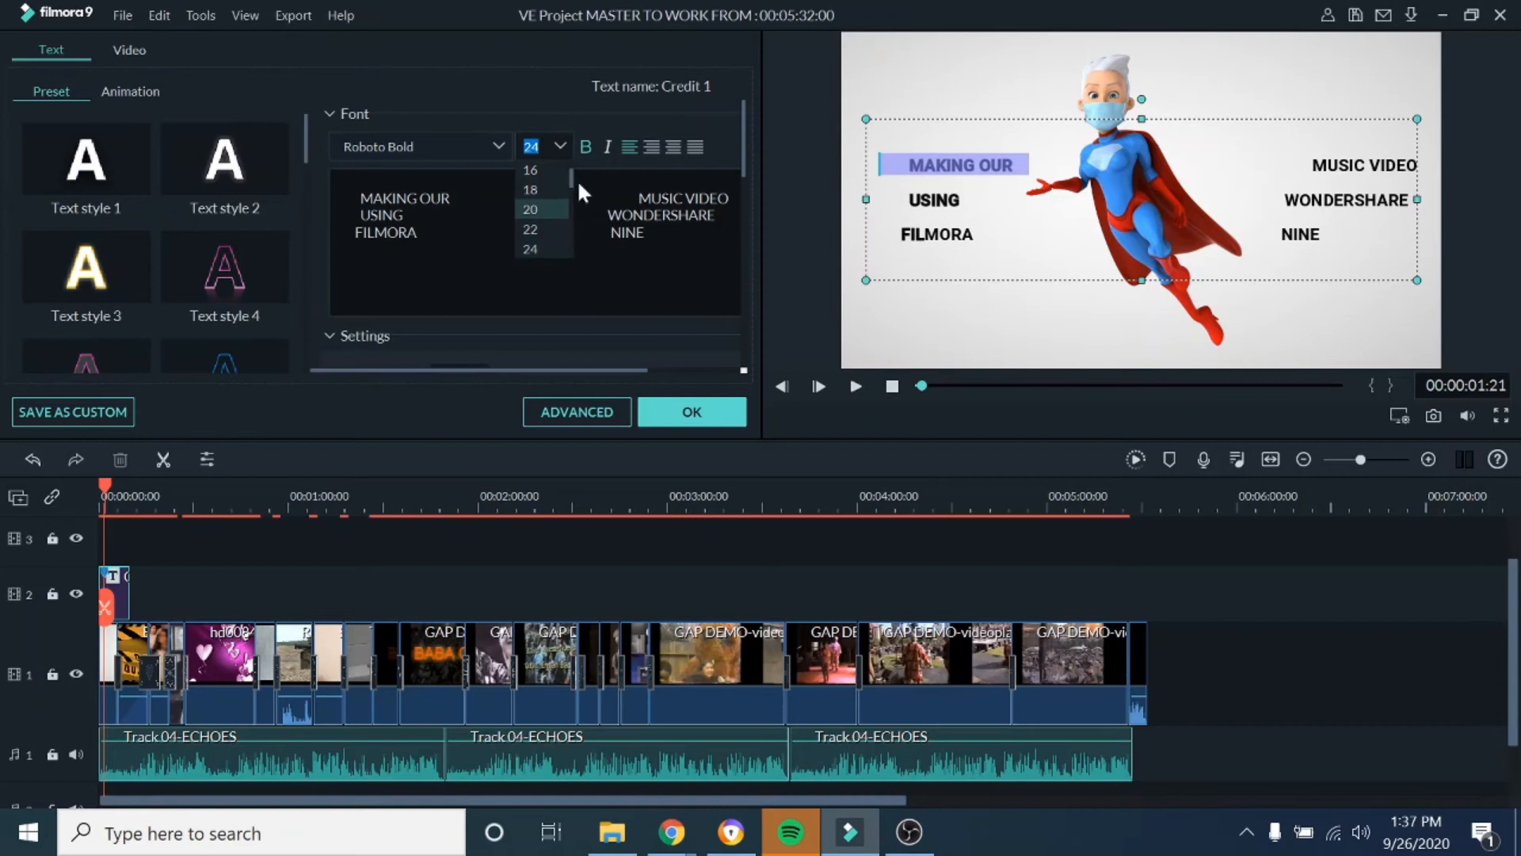
pyautogui.moveTo(572, 173); pyautogui.dragTo(568, 199)
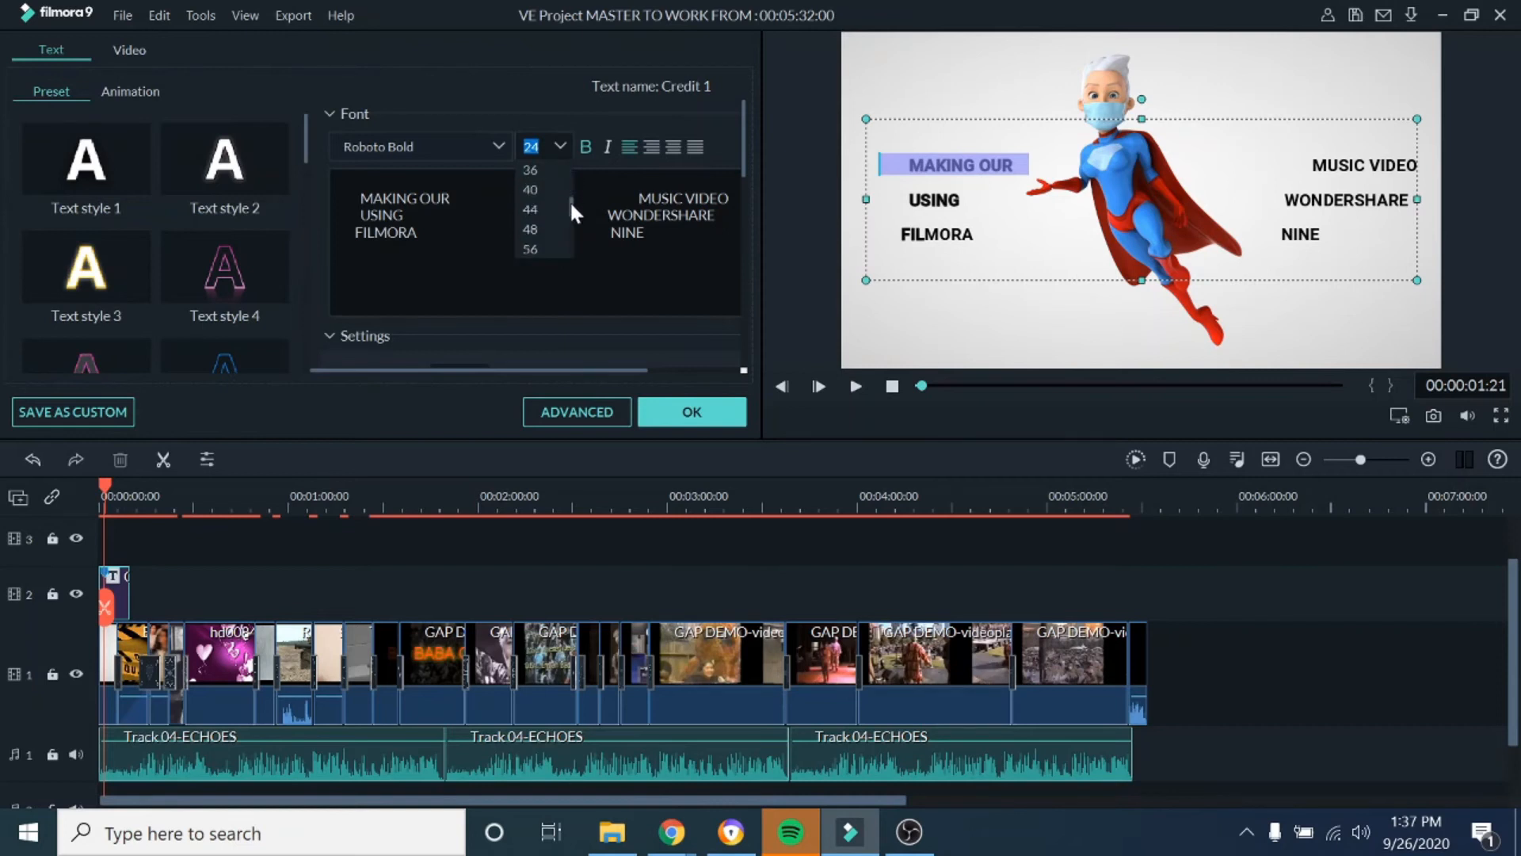
pyautogui.click(531, 229)
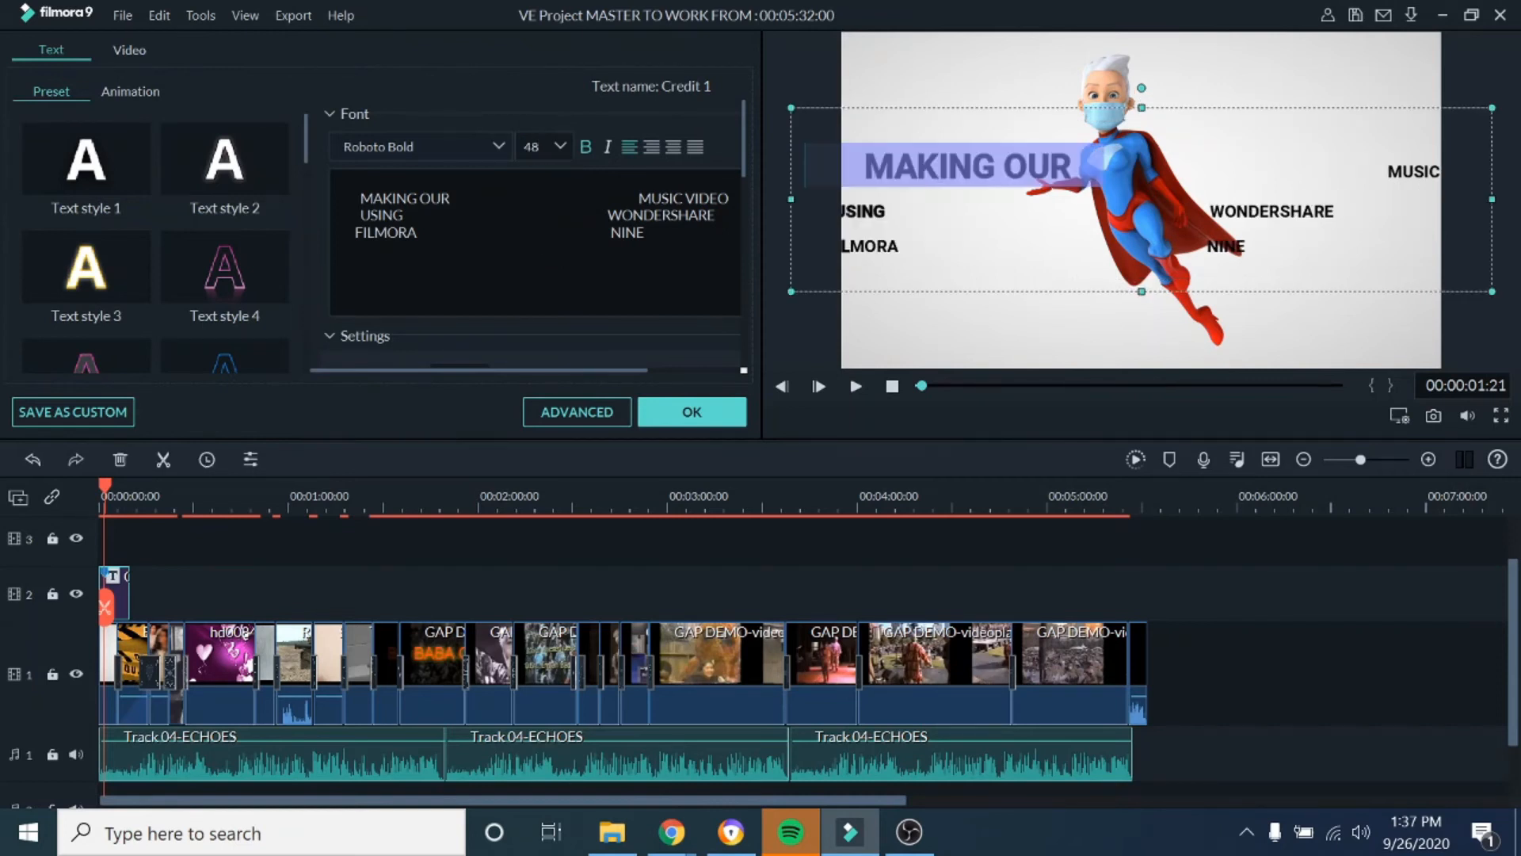
pyautogui.click(559, 148)
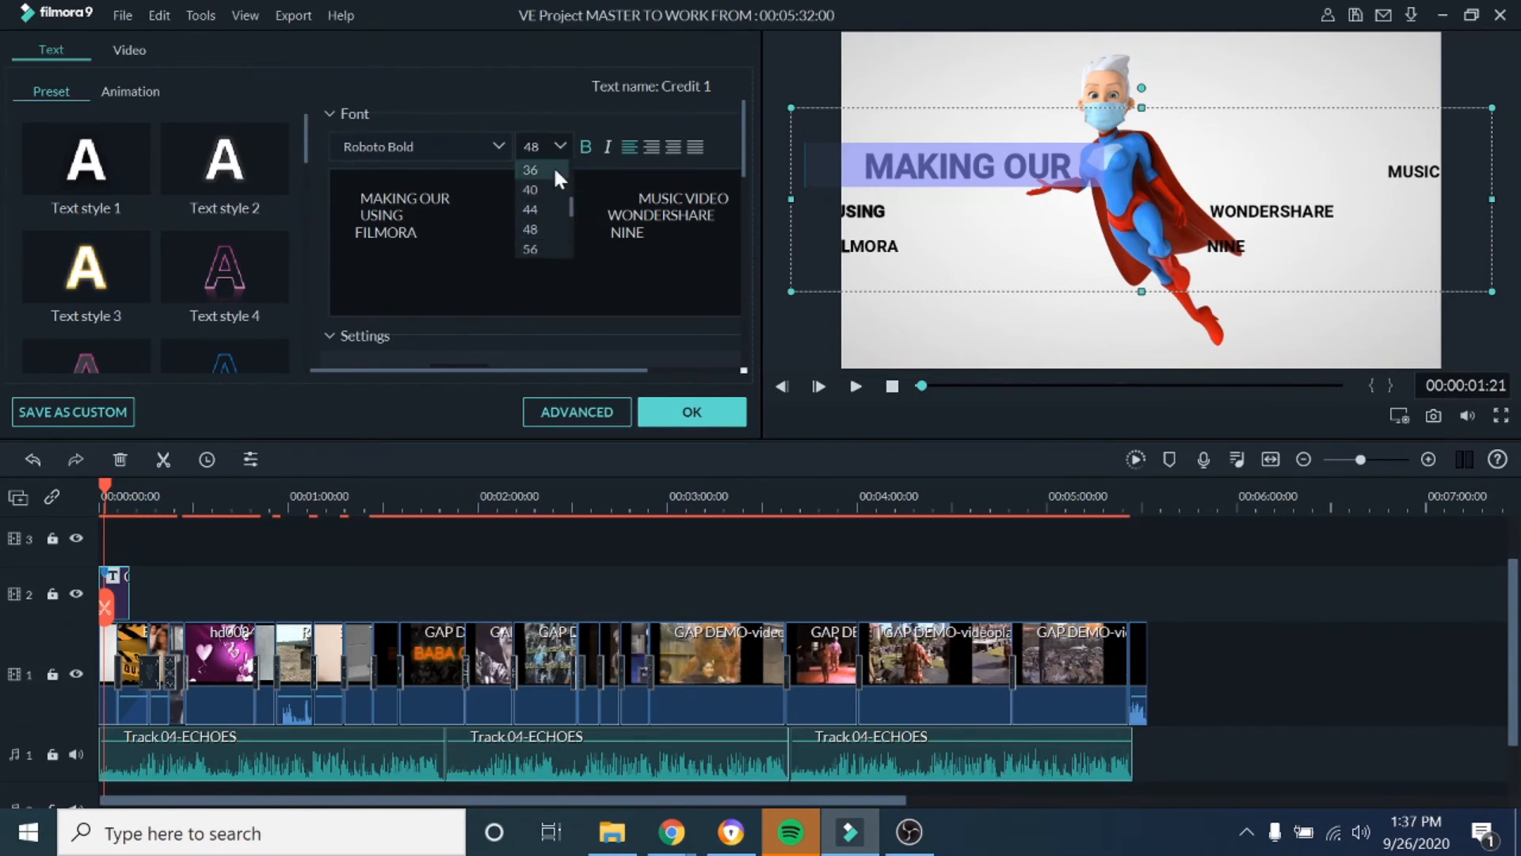
pyautogui.click(535, 190)
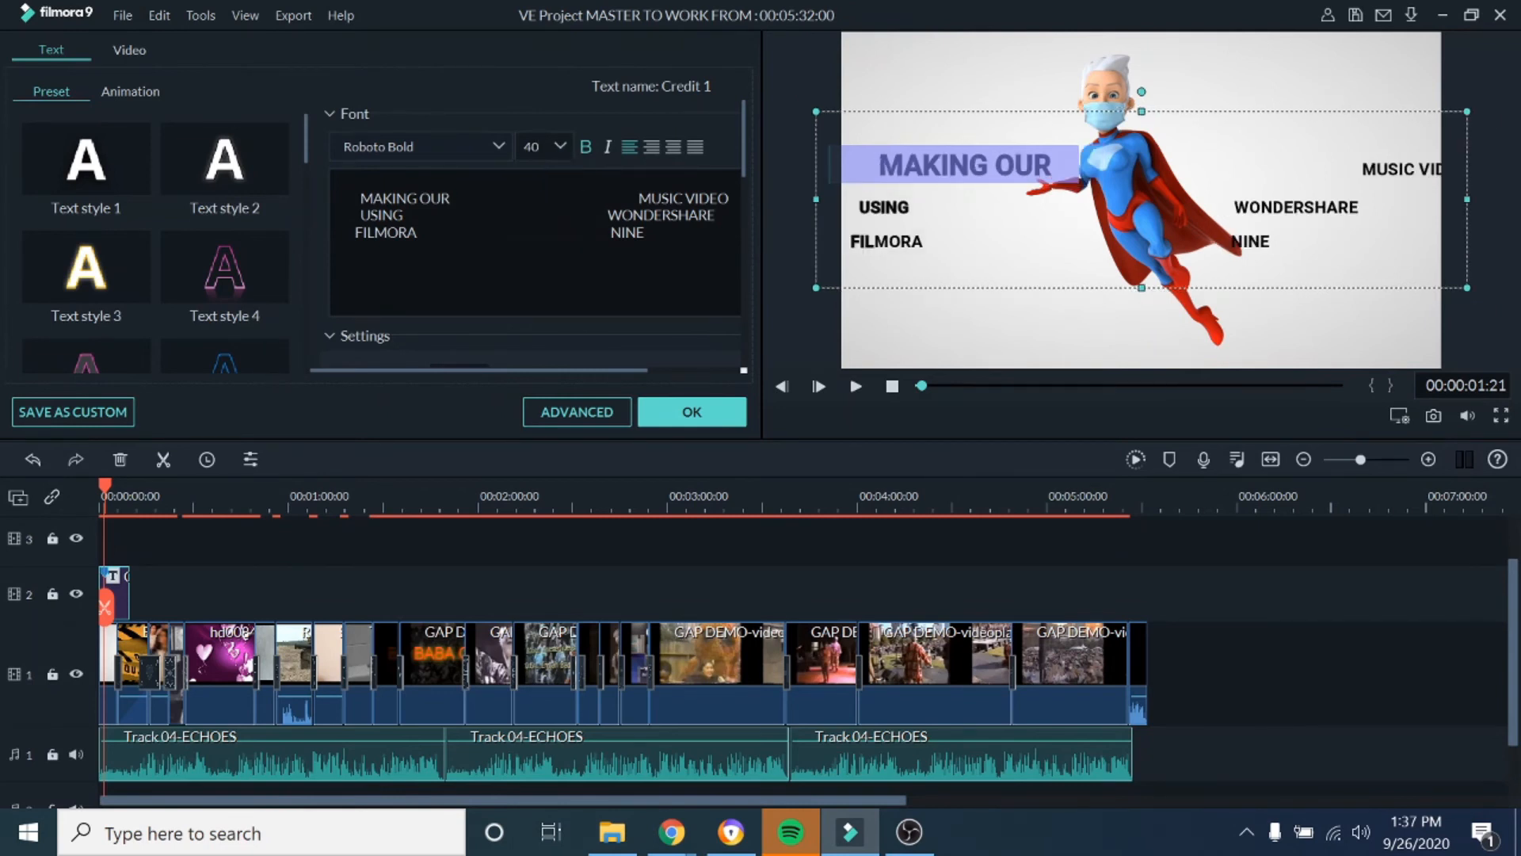
# Set the font size of the MUSIC VIDEO text to 40
pyautogui.moveTo(639, 198); pyautogui.dragTo(729, 198)
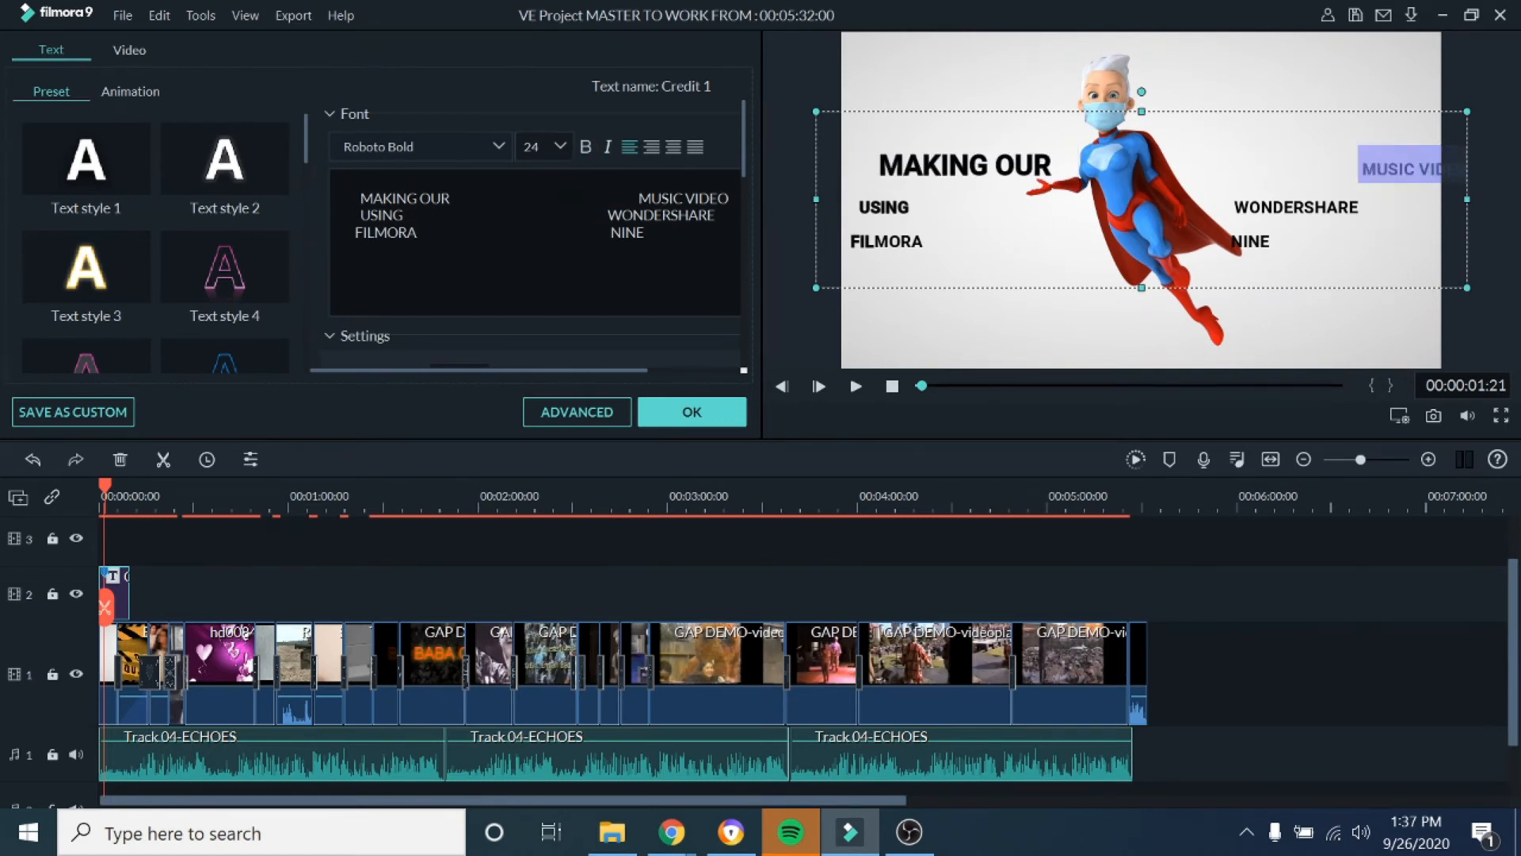
pyautogui.click(940, 165)
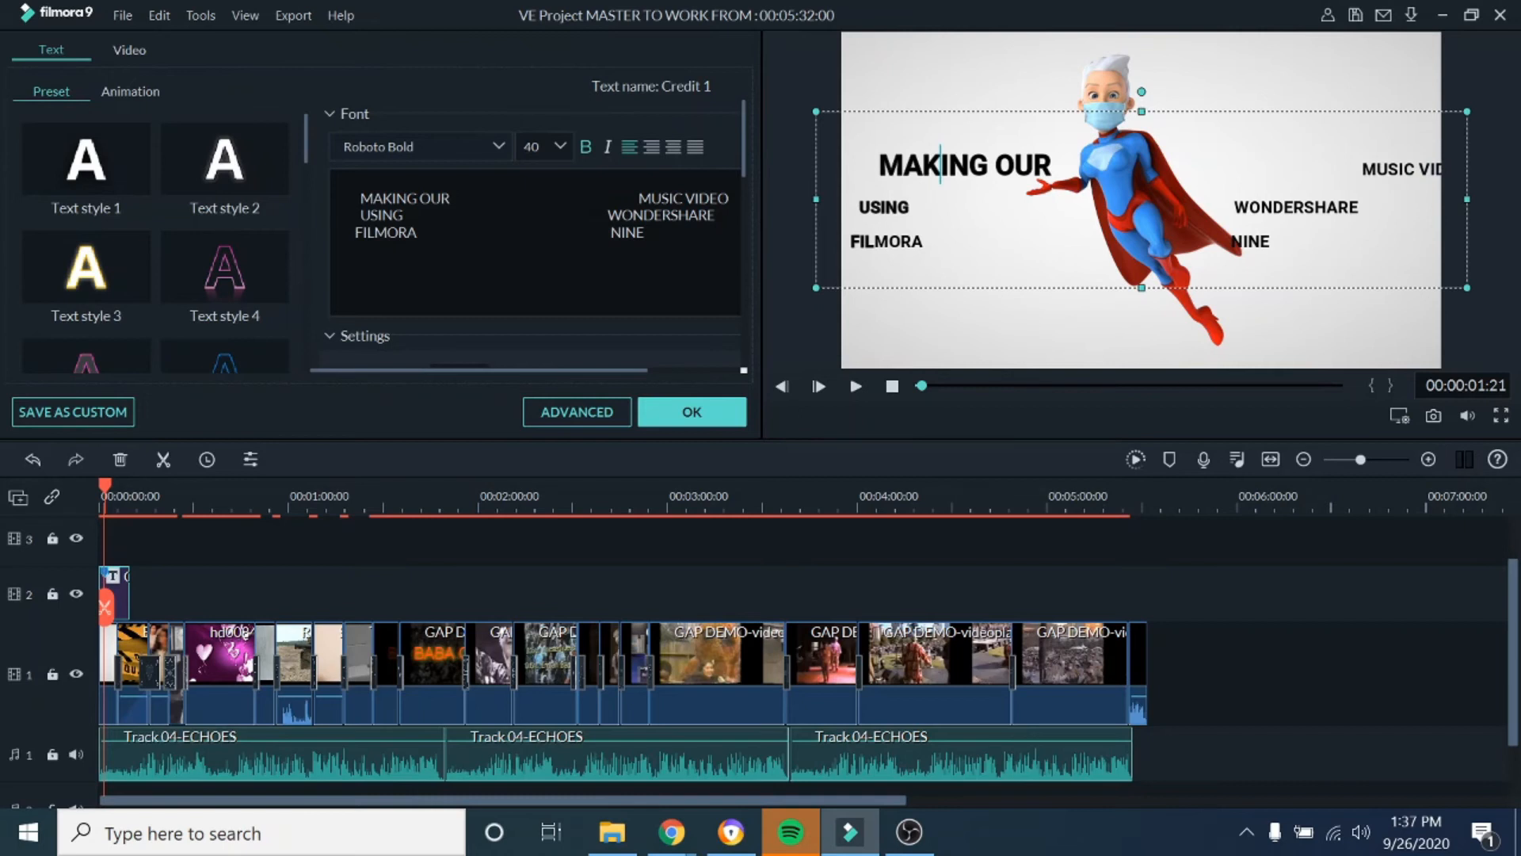
pyautogui.moveTo(1359, 168); pyautogui.dragTo(1467, 169)
pyautogui.click(559, 145)
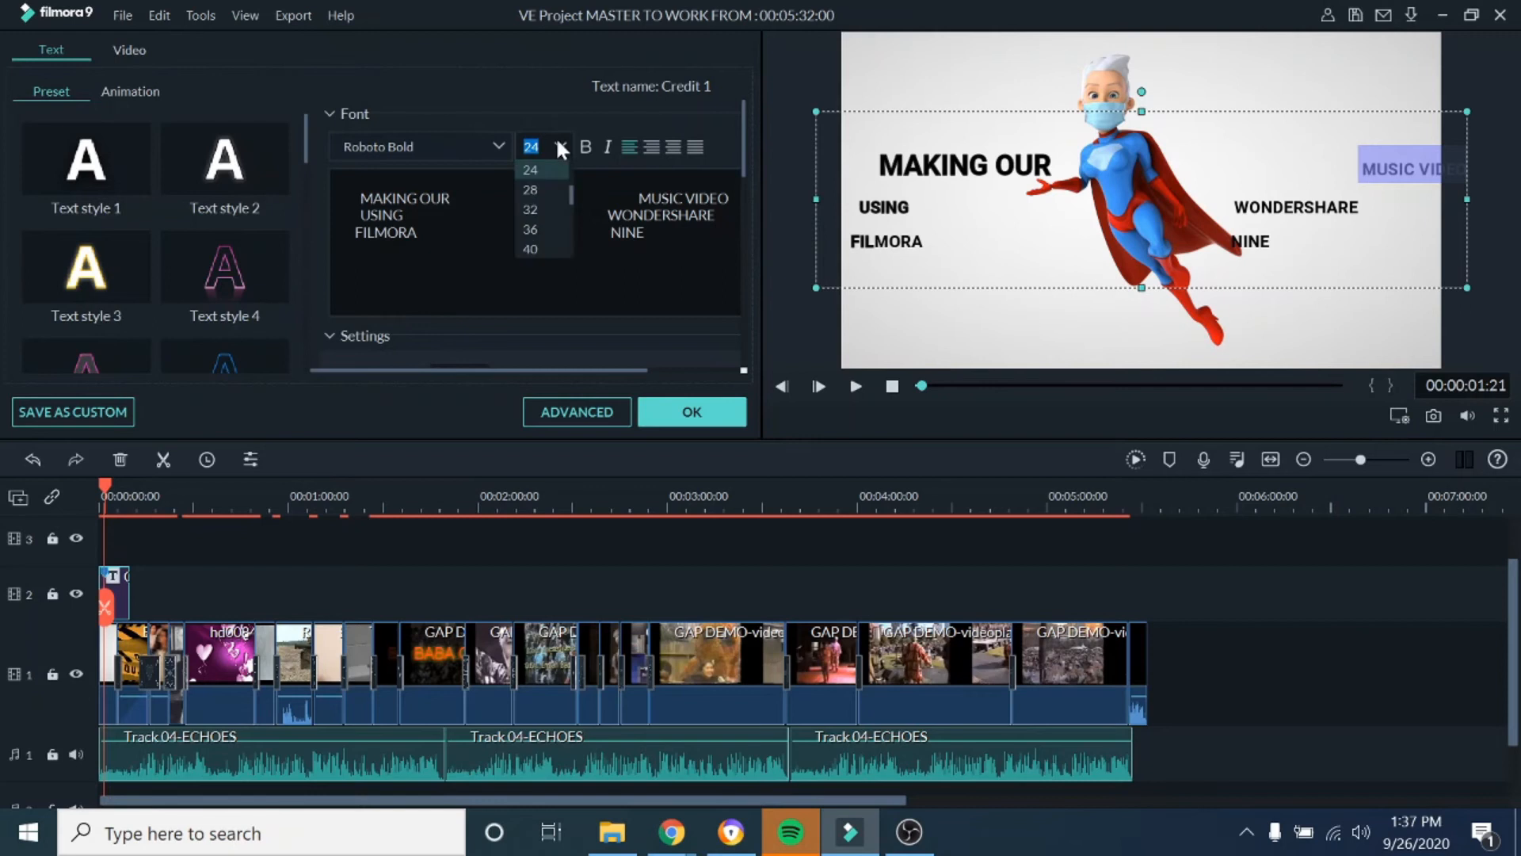
pyautogui.click(531, 249)
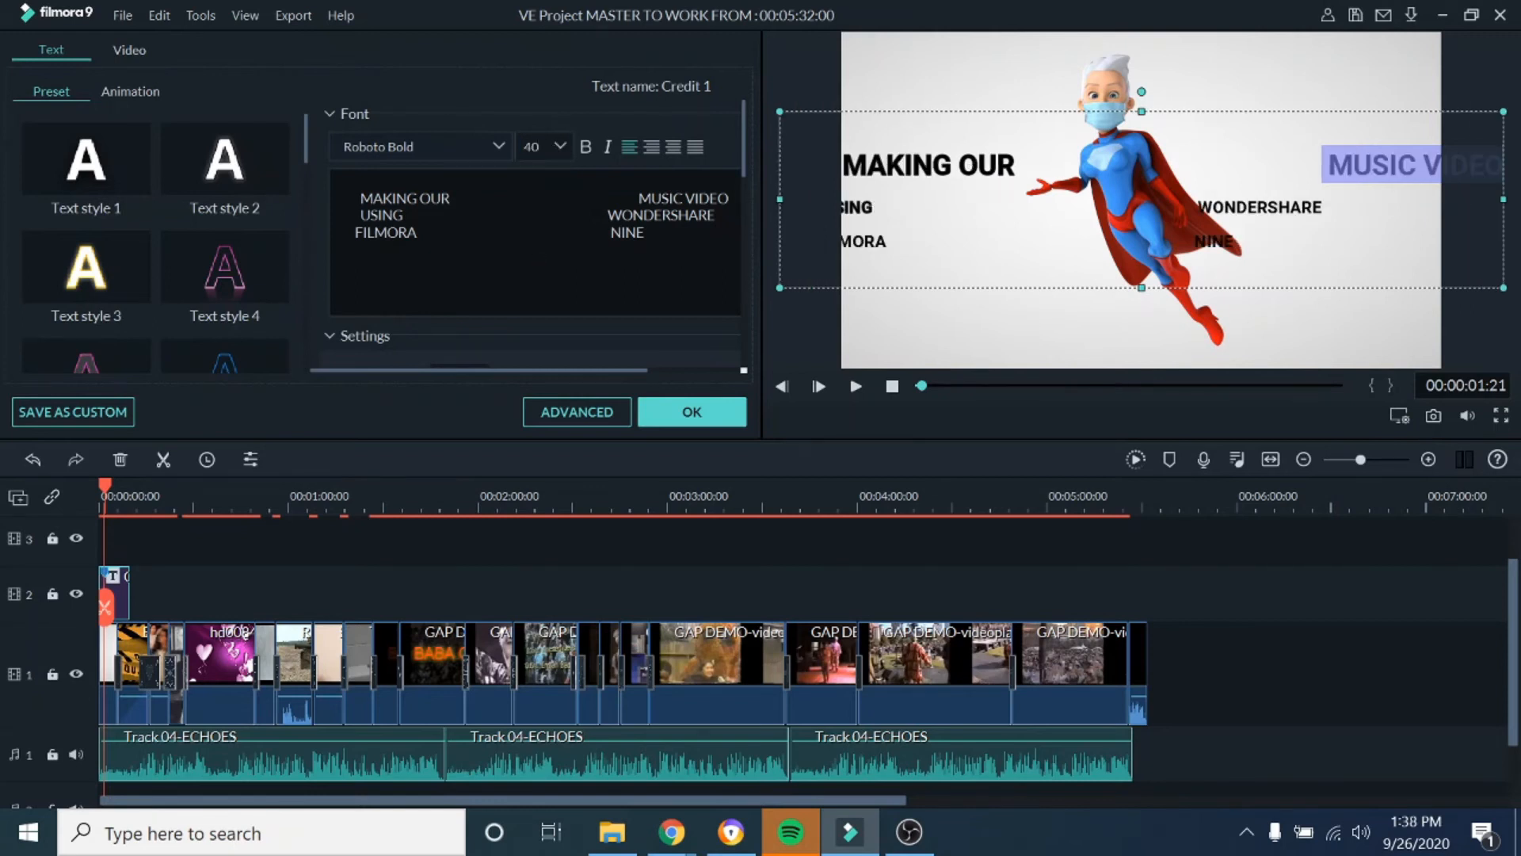
# Delete spaces before MUSIC VIDEO so it fits inside the frame, roughly above WONDERSHARE
pyautogui.click(1317, 165)
pyautogui.press('BackSpace')
pyautogui.press('BackSpace')
pyautogui.press('BackSpace')
pyautogui.press('BackSpace')
pyautogui.press('BackSpace')
pyautogui.press('BackSpace')
pyautogui.press('BackSpace')
pyautogui.press('BackSpace')
pyautogui.press('BackSpace')
pyautogui.press('BackSpace')
pyautogui.press('BackSpace')
pyautogui.press('BackSpace')
pyautogui.press('BackSpace')
pyautogui.press('BackSpace')
pyautogui.press('BackSpace')
pyautogui.press('BackSpace')
pyautogui.press('BackSpace')
pyautogui.press('BackSpace')
pyautogui.press('BackSpace')
pyautogui.press('BackSpace')
pyautogui.press('BackSpace')
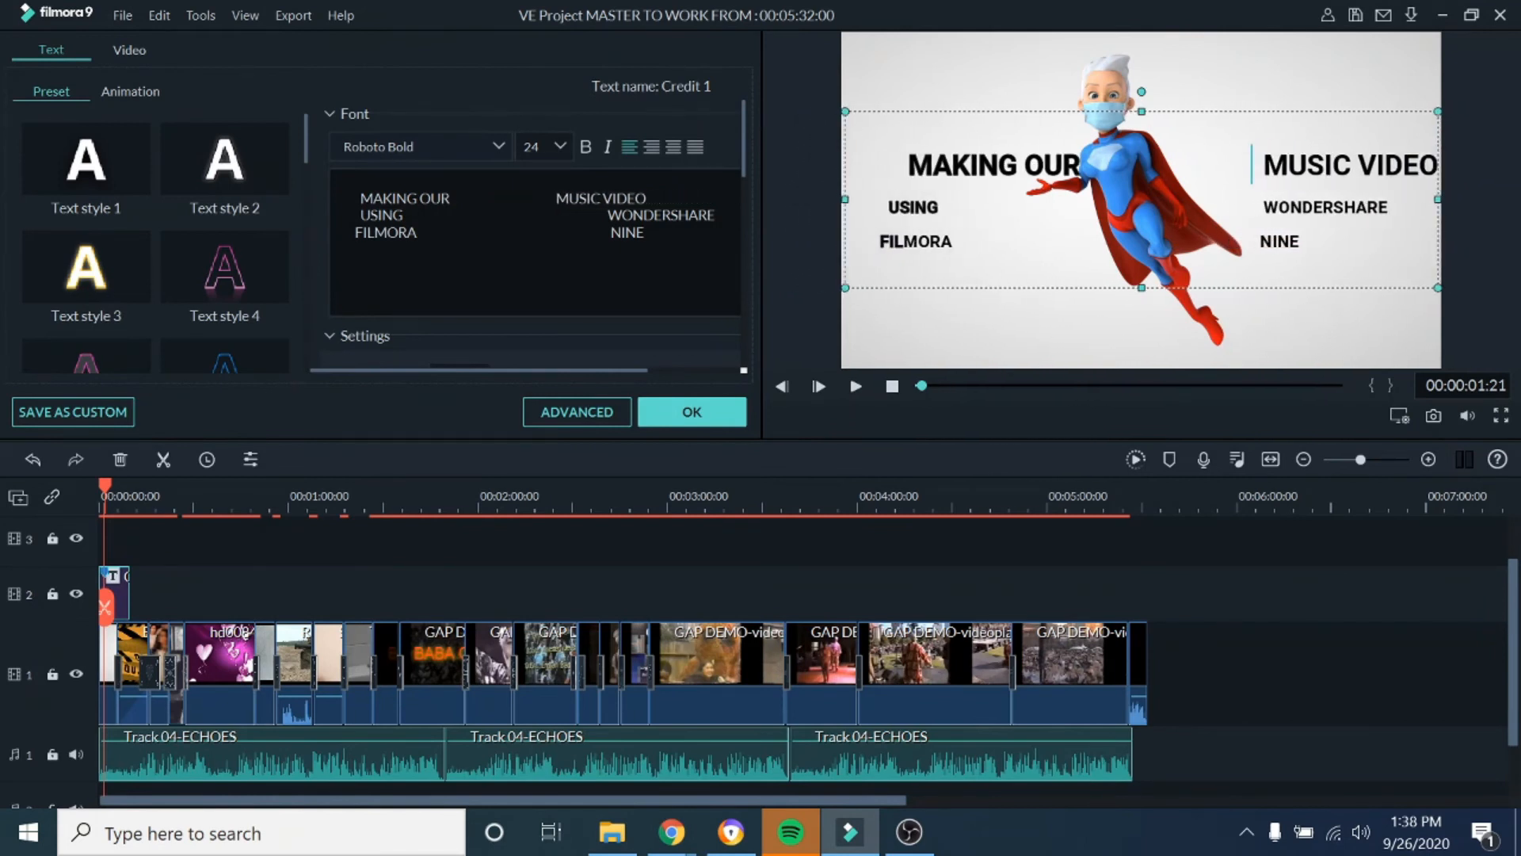
pyautogui.press('BackSpace')
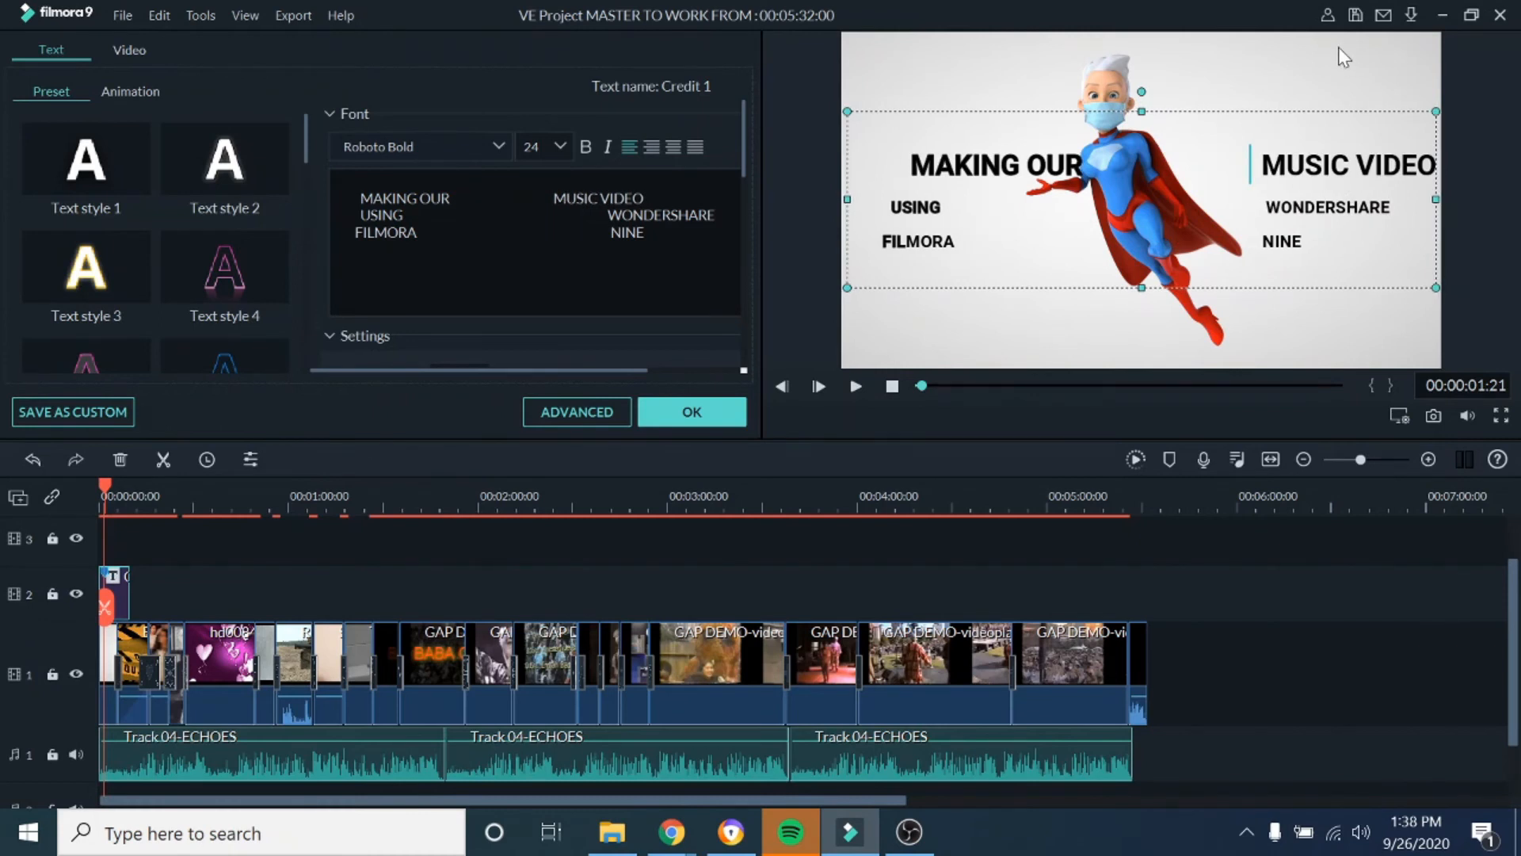
# Delete spaces before MAKING OUR and WONDERSHARE to bring both texts into line with their neighbouring words
pyautogui.click(903, 165)
pyautogui.press('BackSpace')
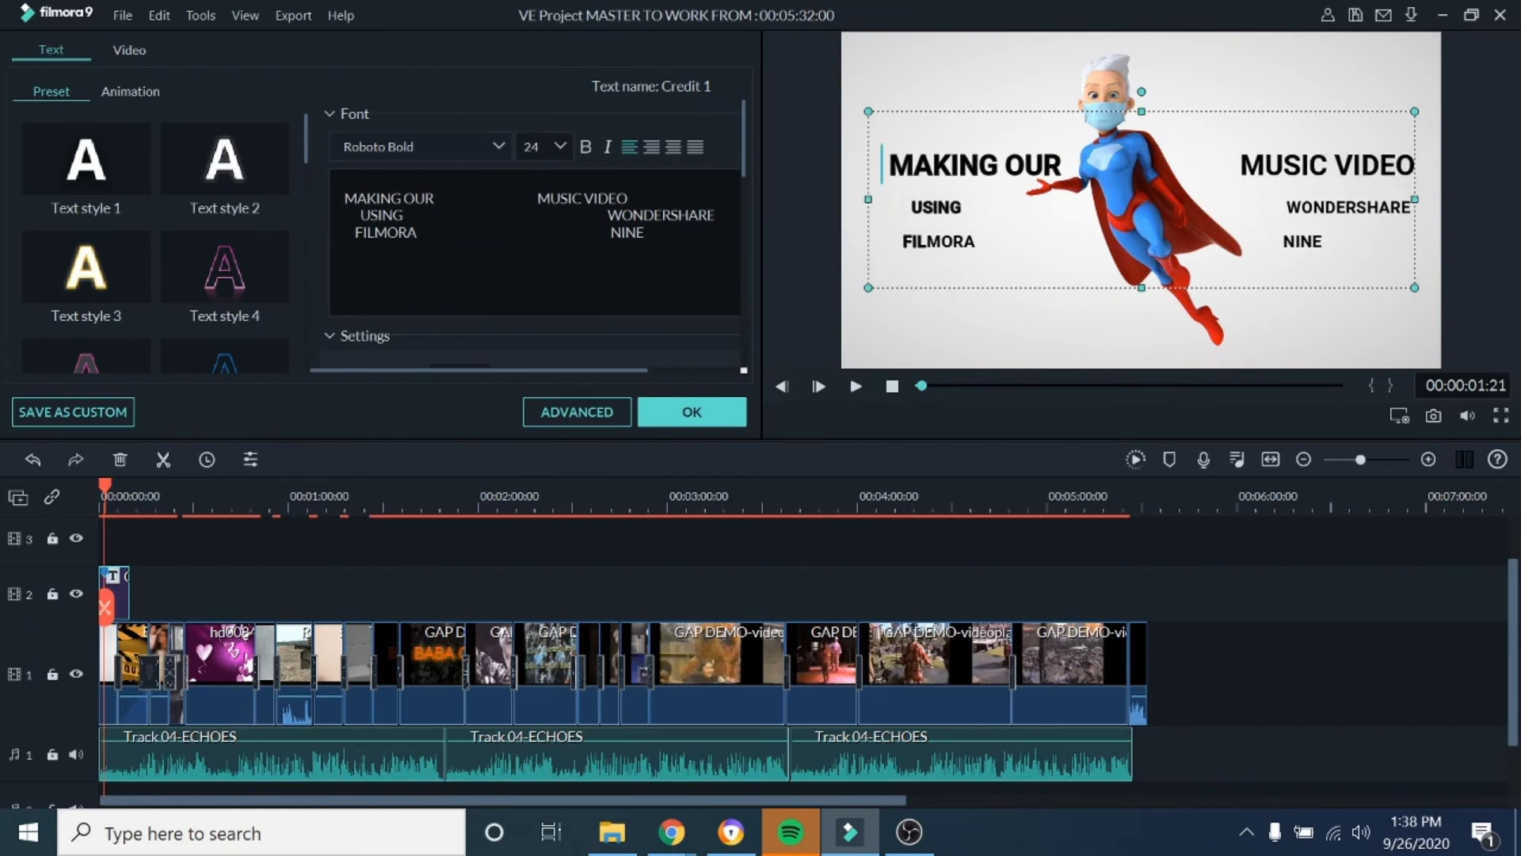
pyautogui.click(1286, 206)
pyautogui.press('BackSpace')
pyautogui.press('BackSpace')
pyautogui.press('BackSpace')
pyautogui.press('BackSpace')
pyautogui.press('BackSpace')
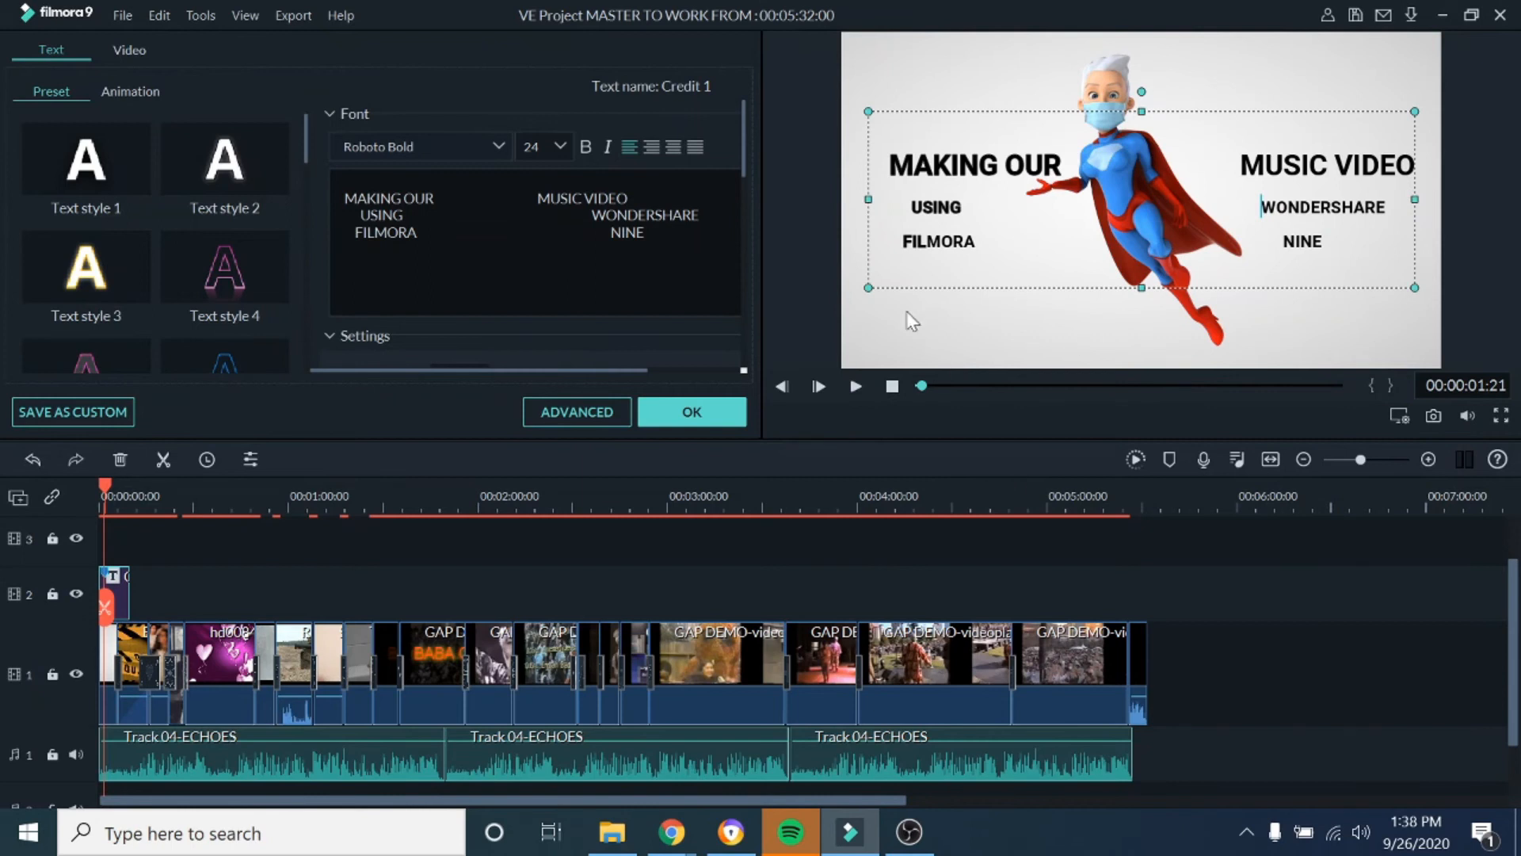
# Apply Text style 5 to the MAKING OUR and MUSIC VIDEO texts
pyautogui.moveTo(1062, 165); pyautogui.dragTo(888, 165)
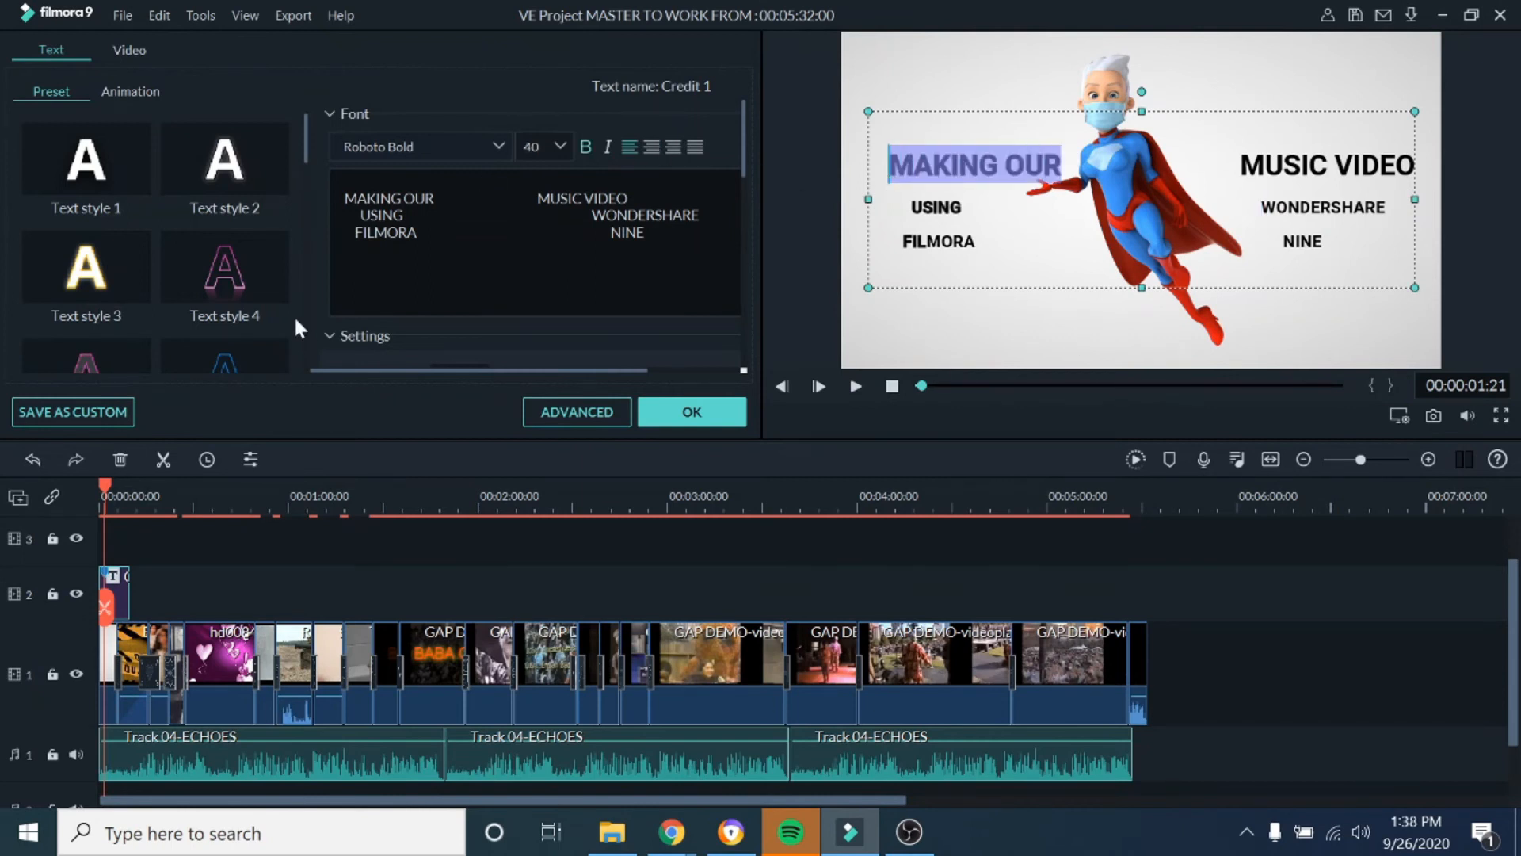
pyautogui.moveTo(301, 129); pyautogui.dragTo(307, 168)
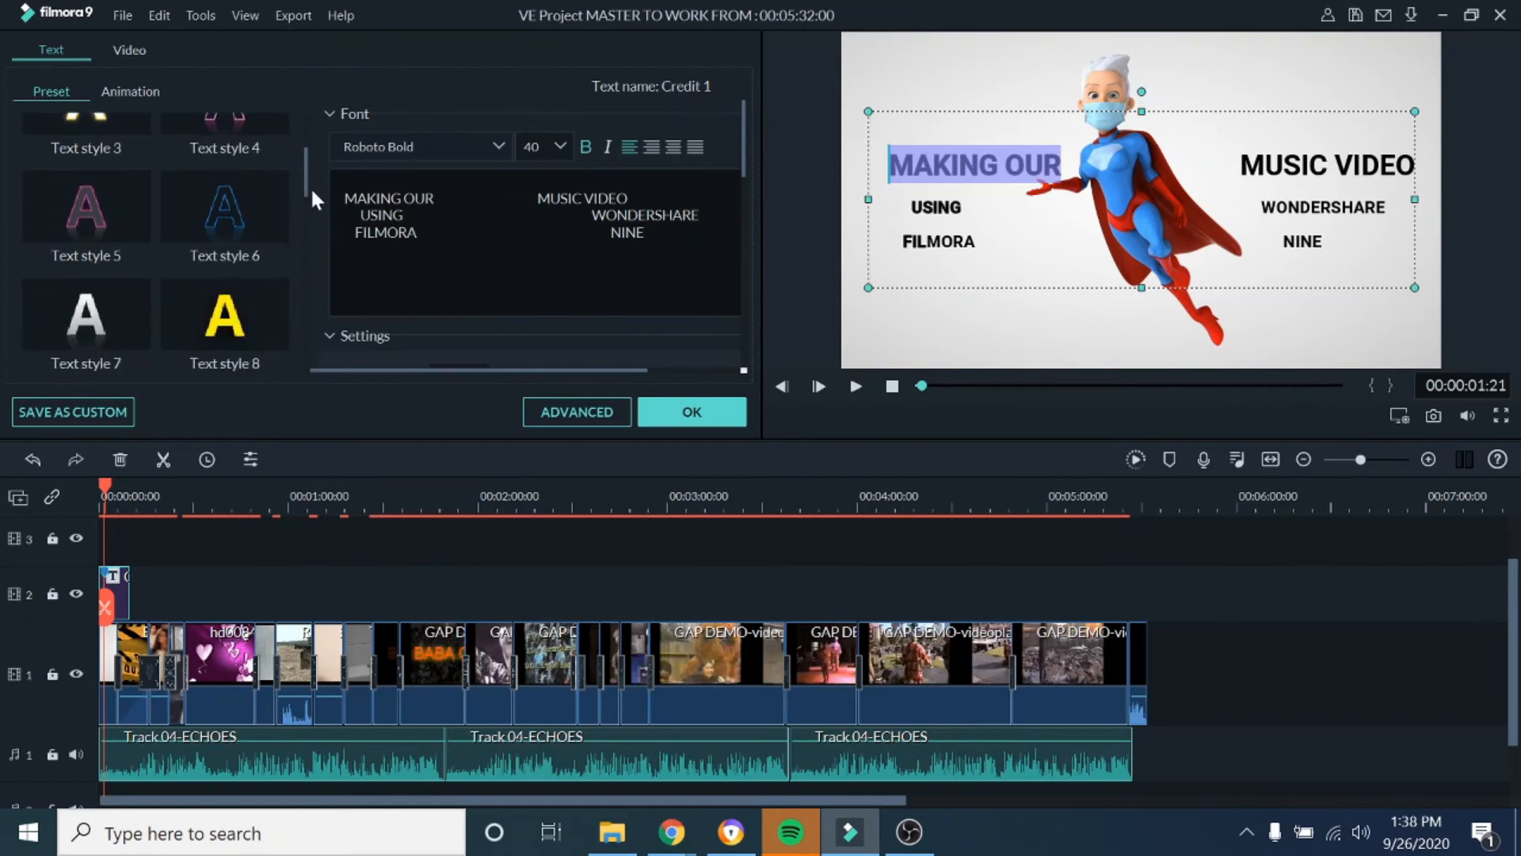
pyautogui.click(108, 206)
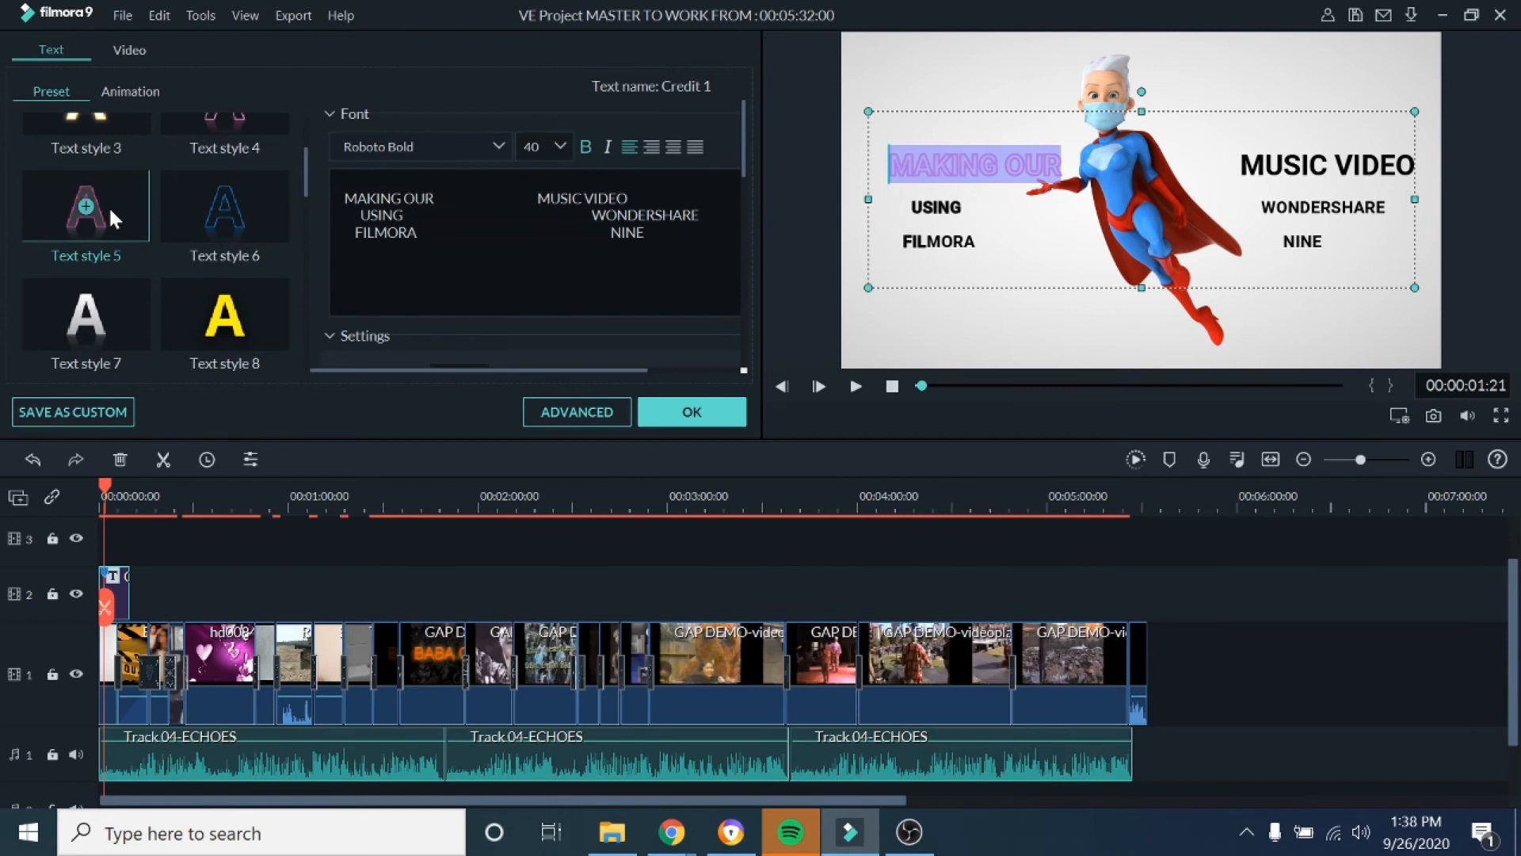
pyautogui.click(1055, 241)
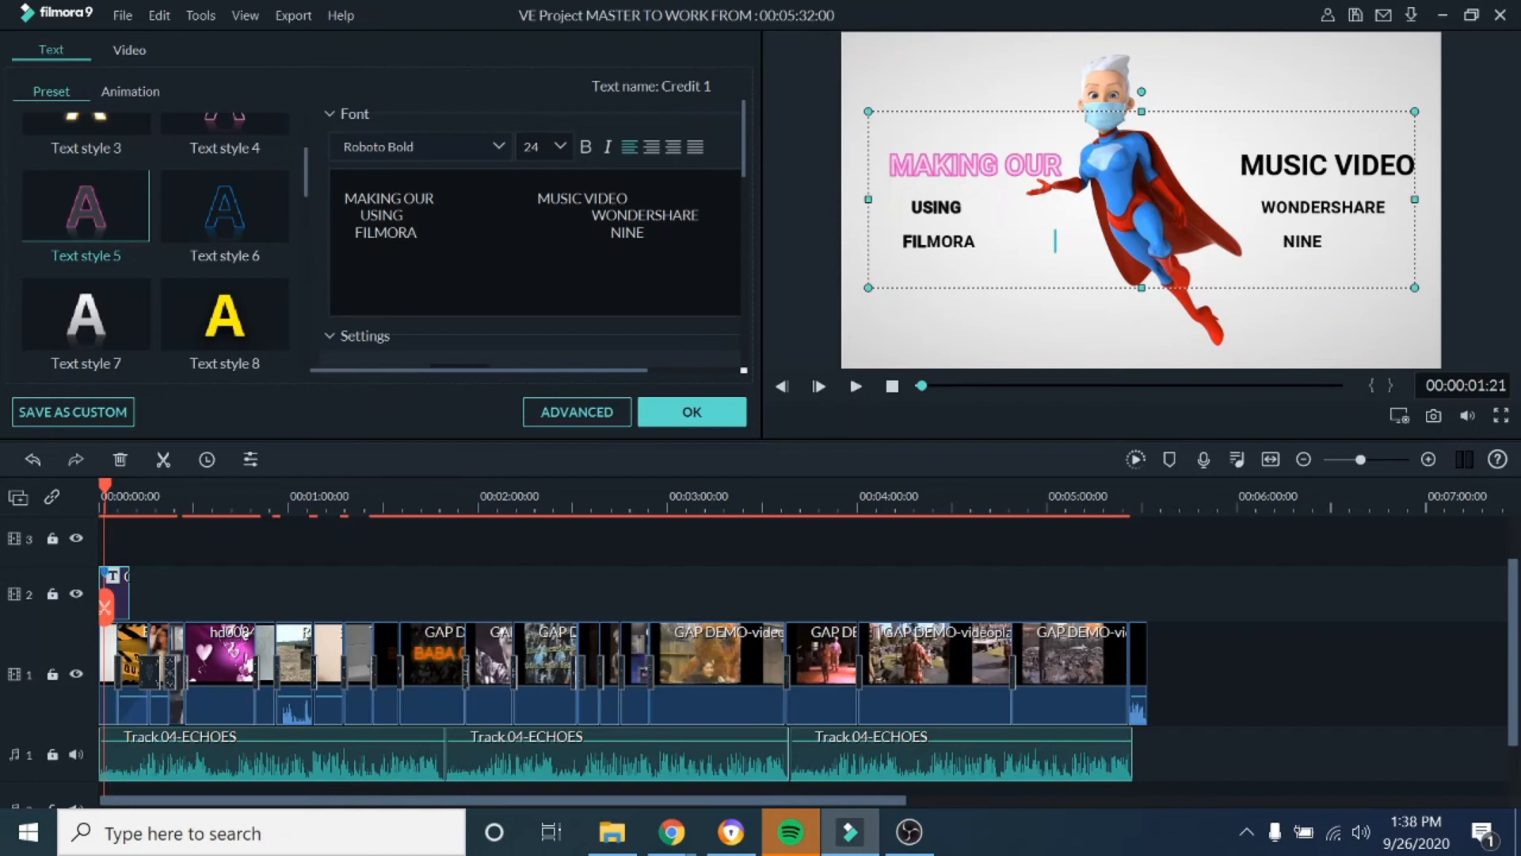
pyautogui.moveTo(1240, 165); pyautogui.dragTo(1415, 165)
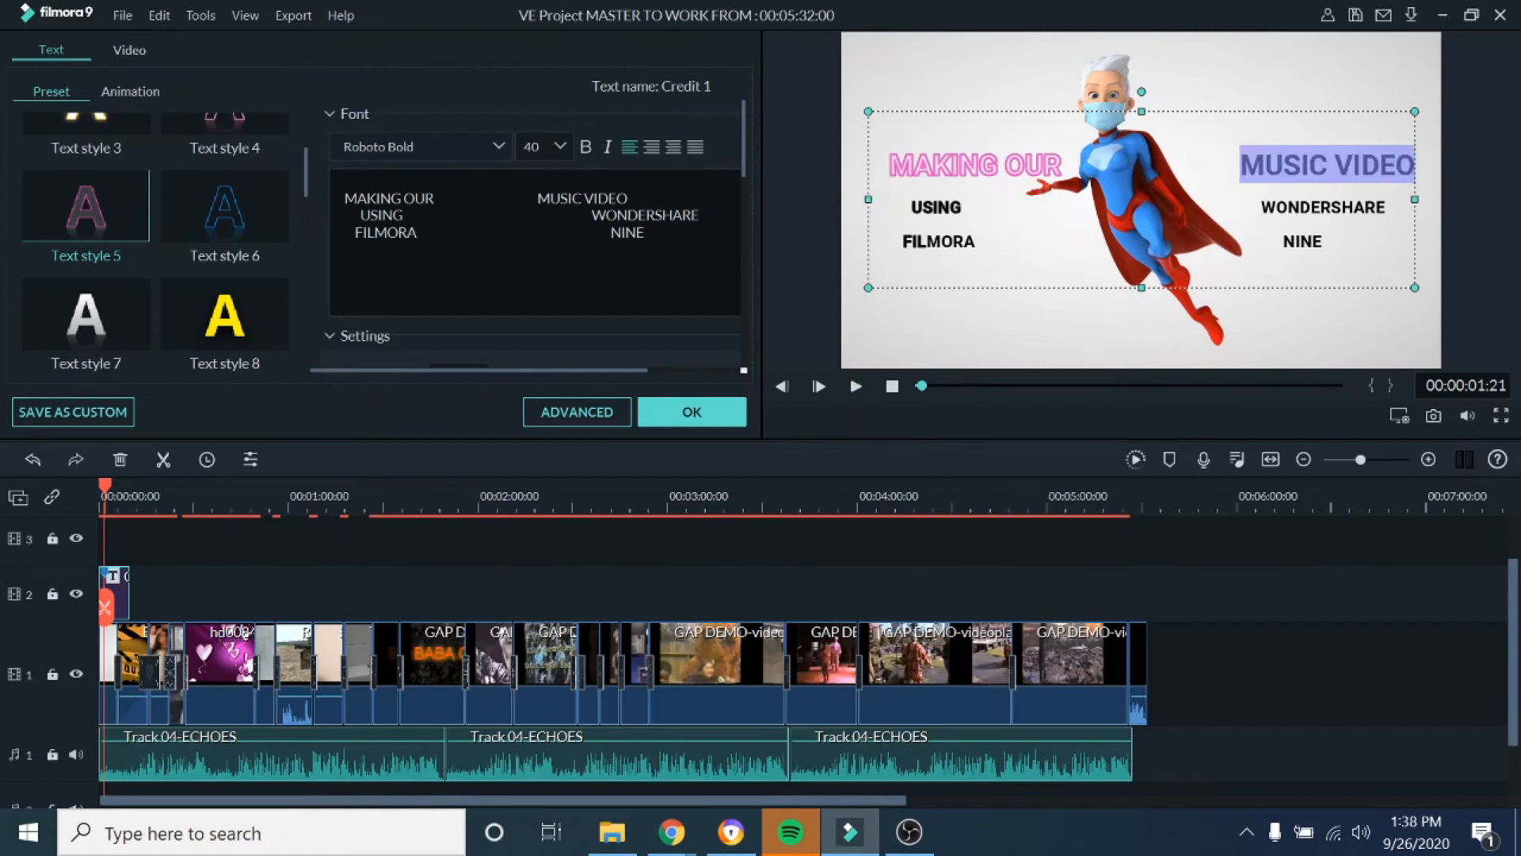
pyautogui.click(115, 232)
pyautogui.click(996, 241)
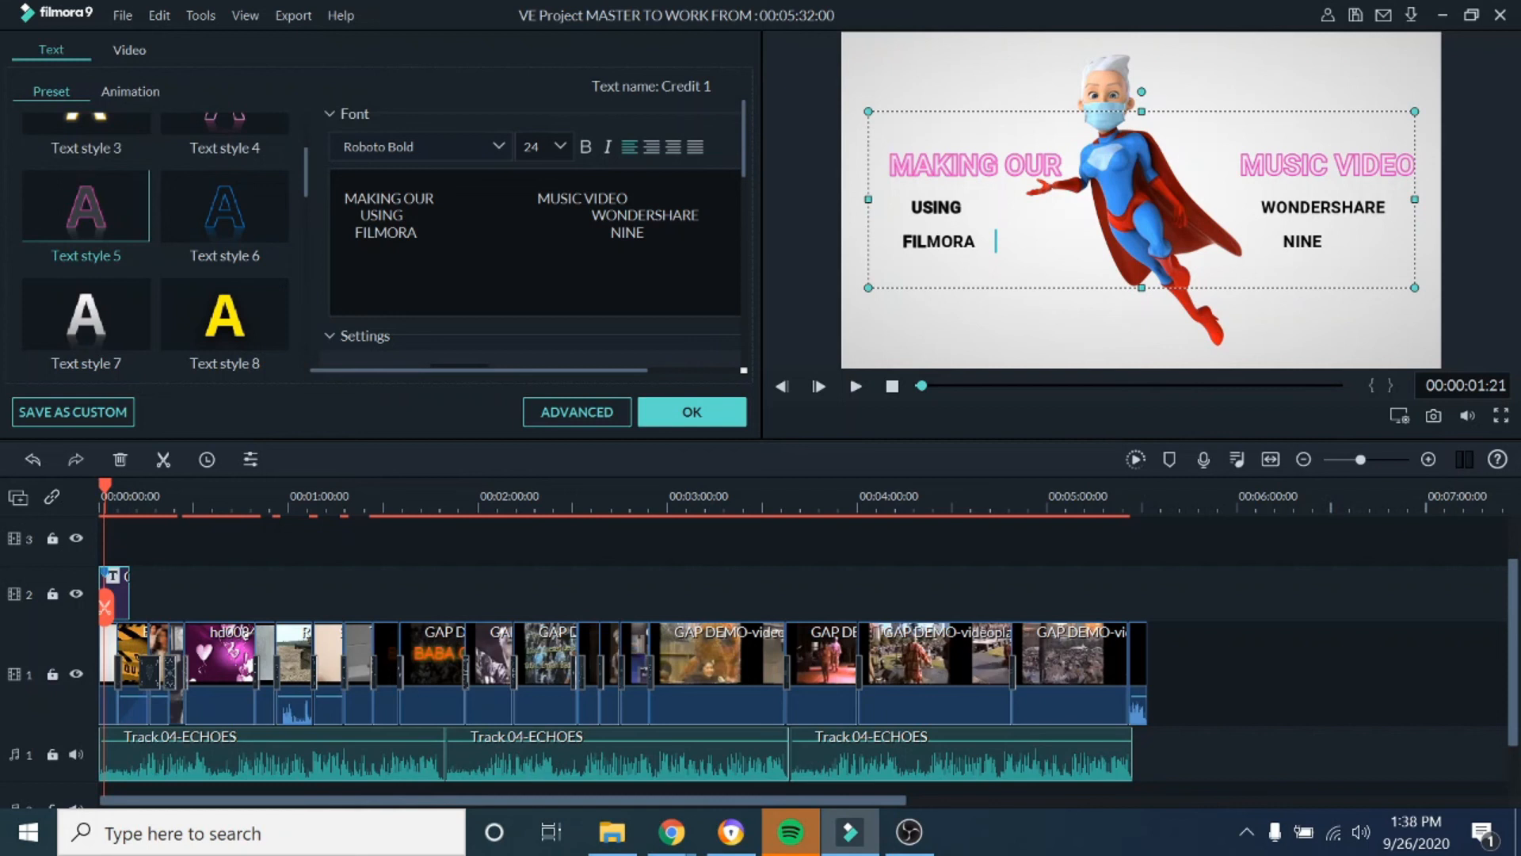
# Apply Text style 8 to the words USING and WONDERSHARE
pyautogui.moveTo(904, 206); pyautogui.dragTo(974, 207)
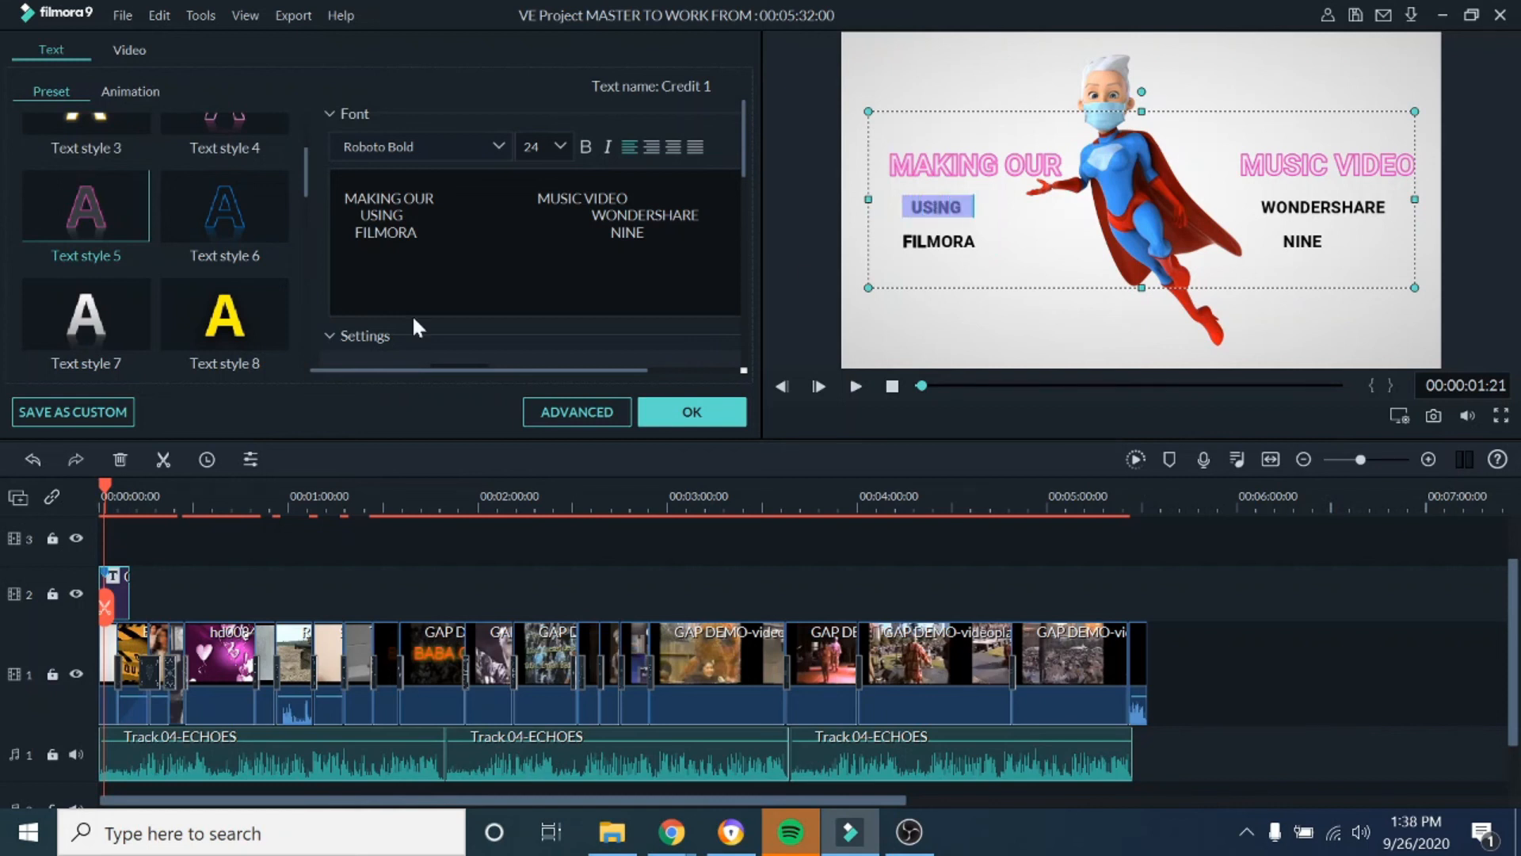
pyautogui.click(264, 331)
pyautogui.click(1341, 207)
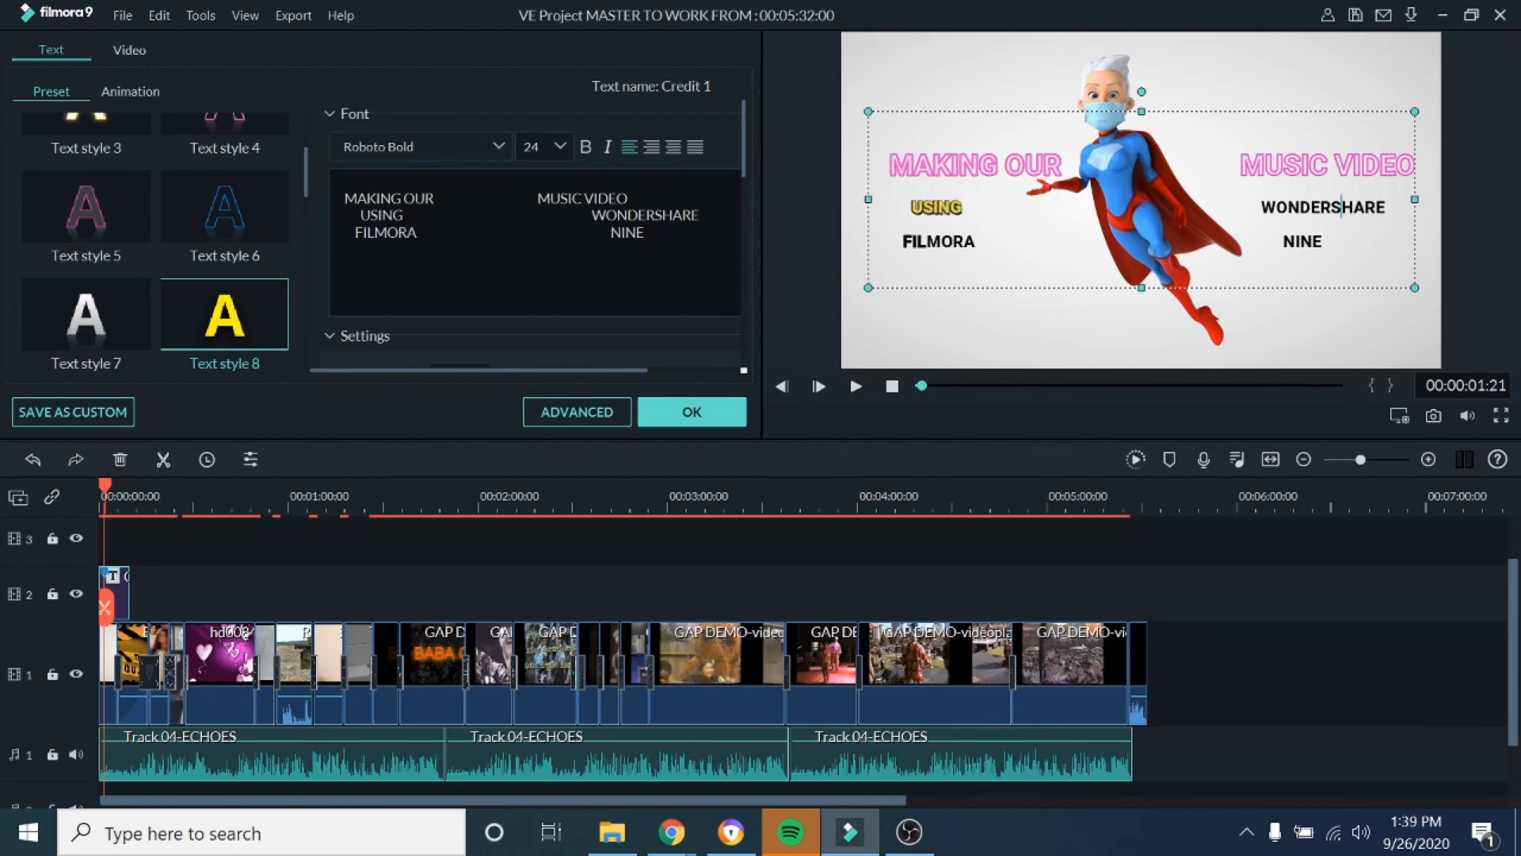
pyautogui.moveTo(1254, 207); pyautogui.dragTo(1387, 207)
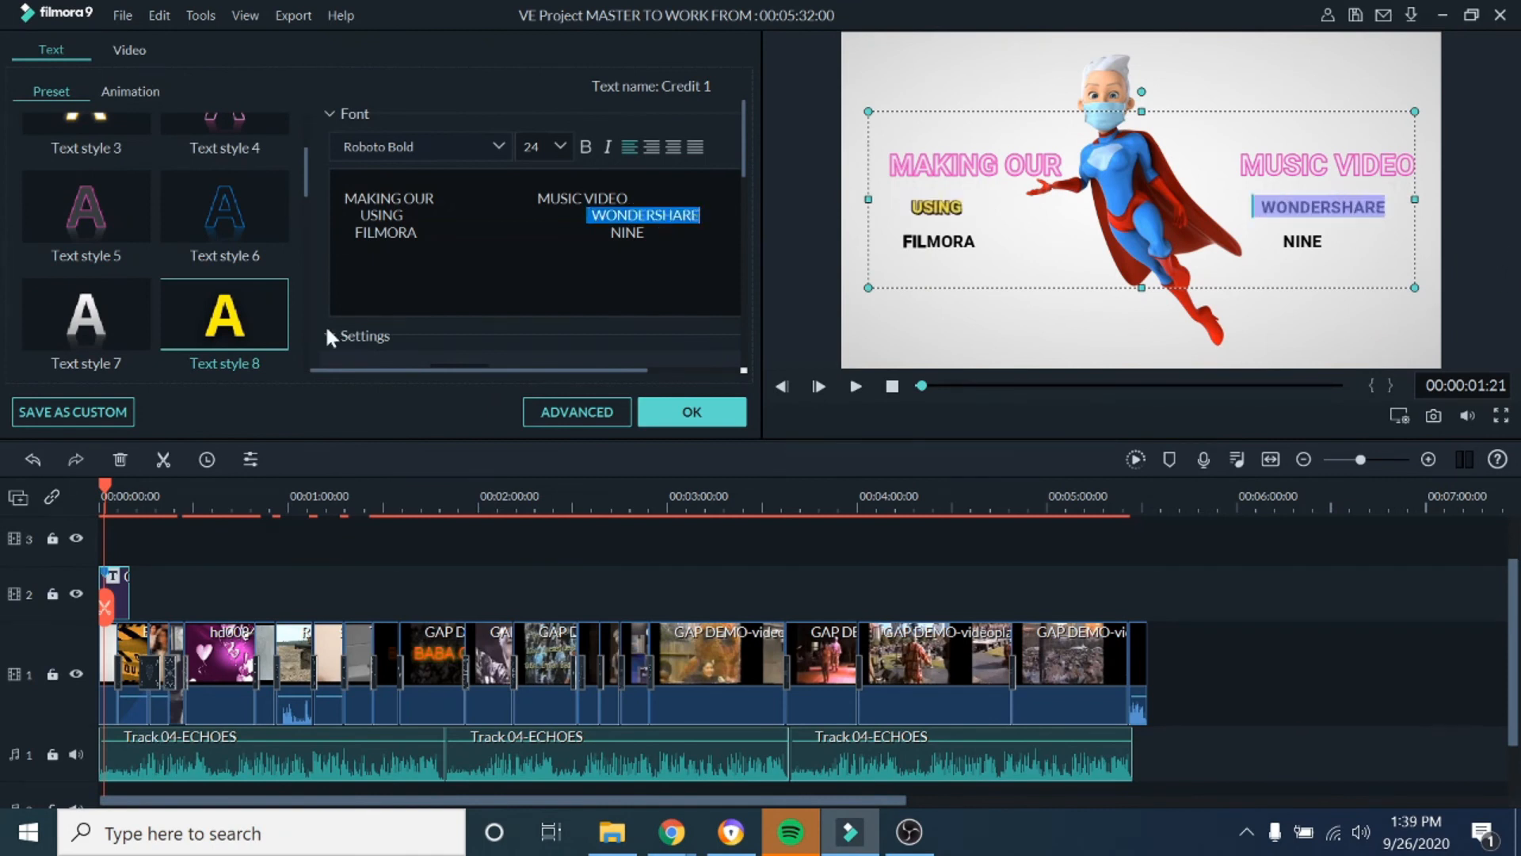
pyautogui.click(249, 336)
pyautogui.click(1253, 209)
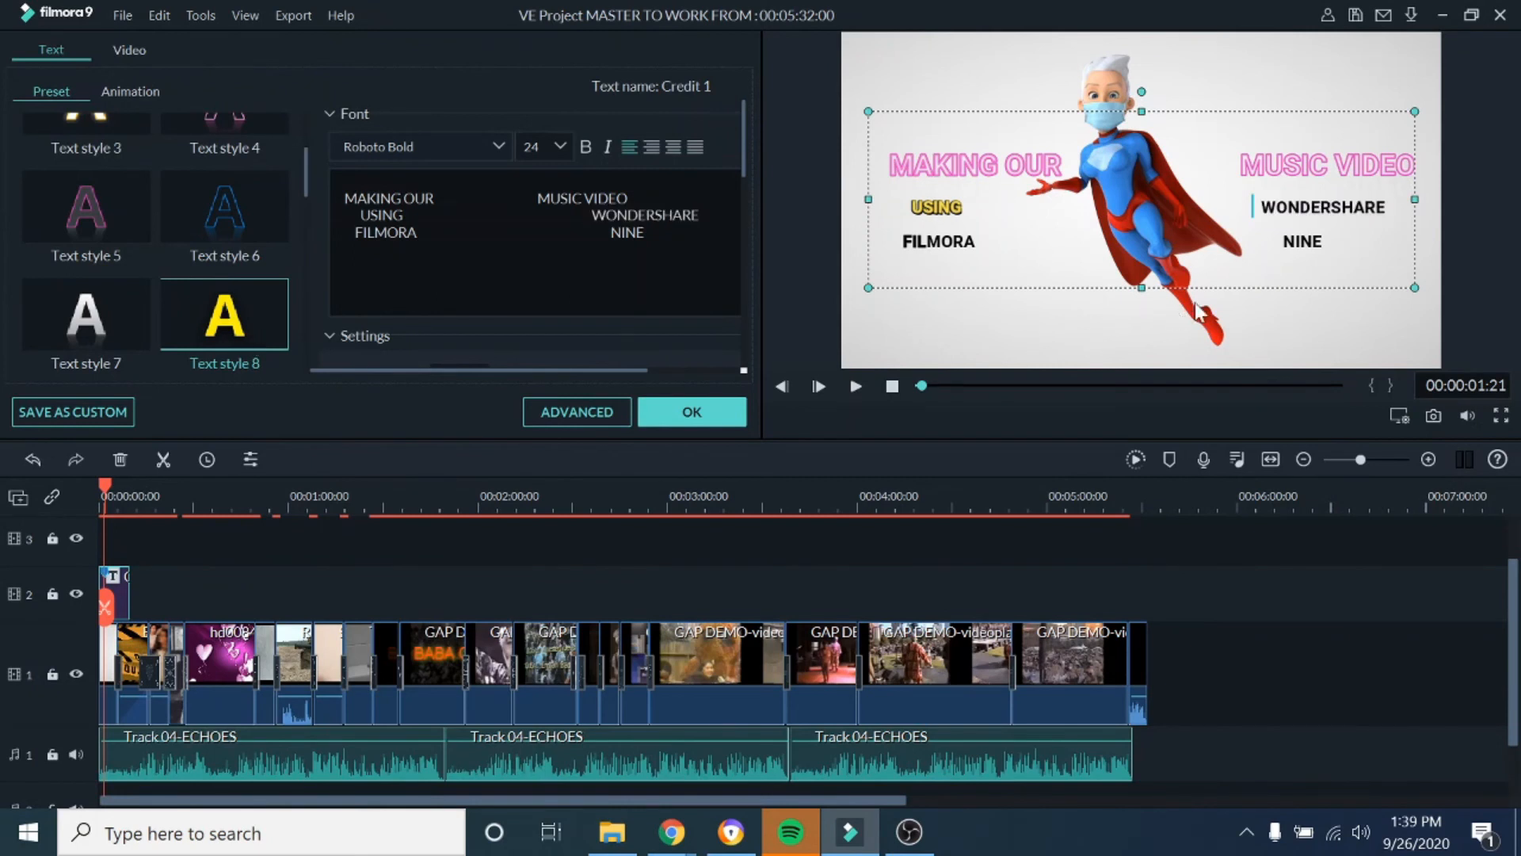
pyautogui.moveTo(1262, 207); pyautogui.dragTo(1386, 208)
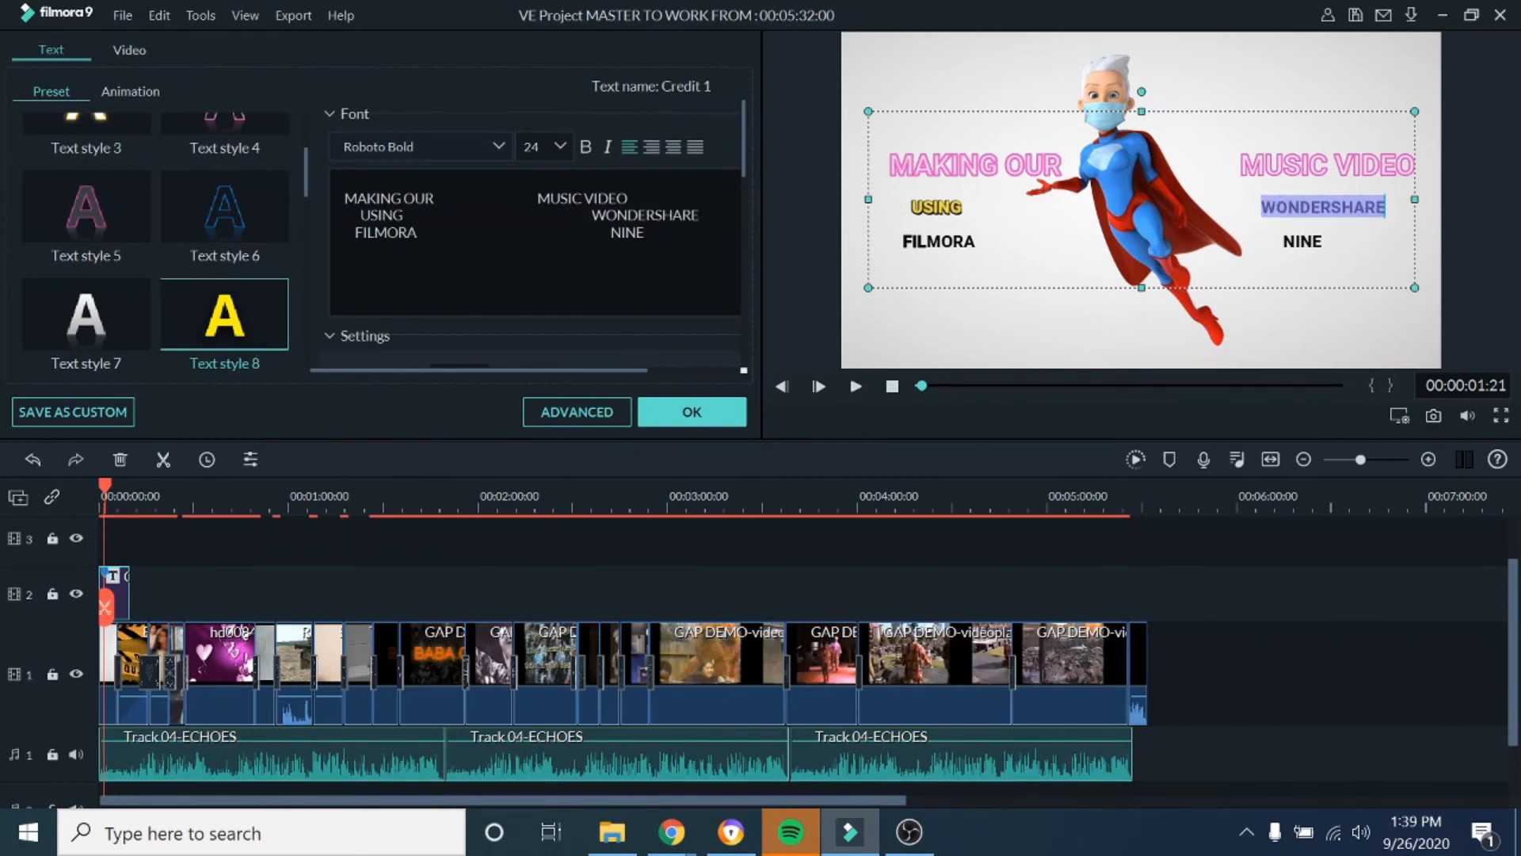
pyautogui.click(255, 317)
pyautogui.click(946, 275)
# Set the font size of USING and WONDERSHARE to 40
pyautogui.moveTo(973, 206); pyautogui.dragTo(885, 207)
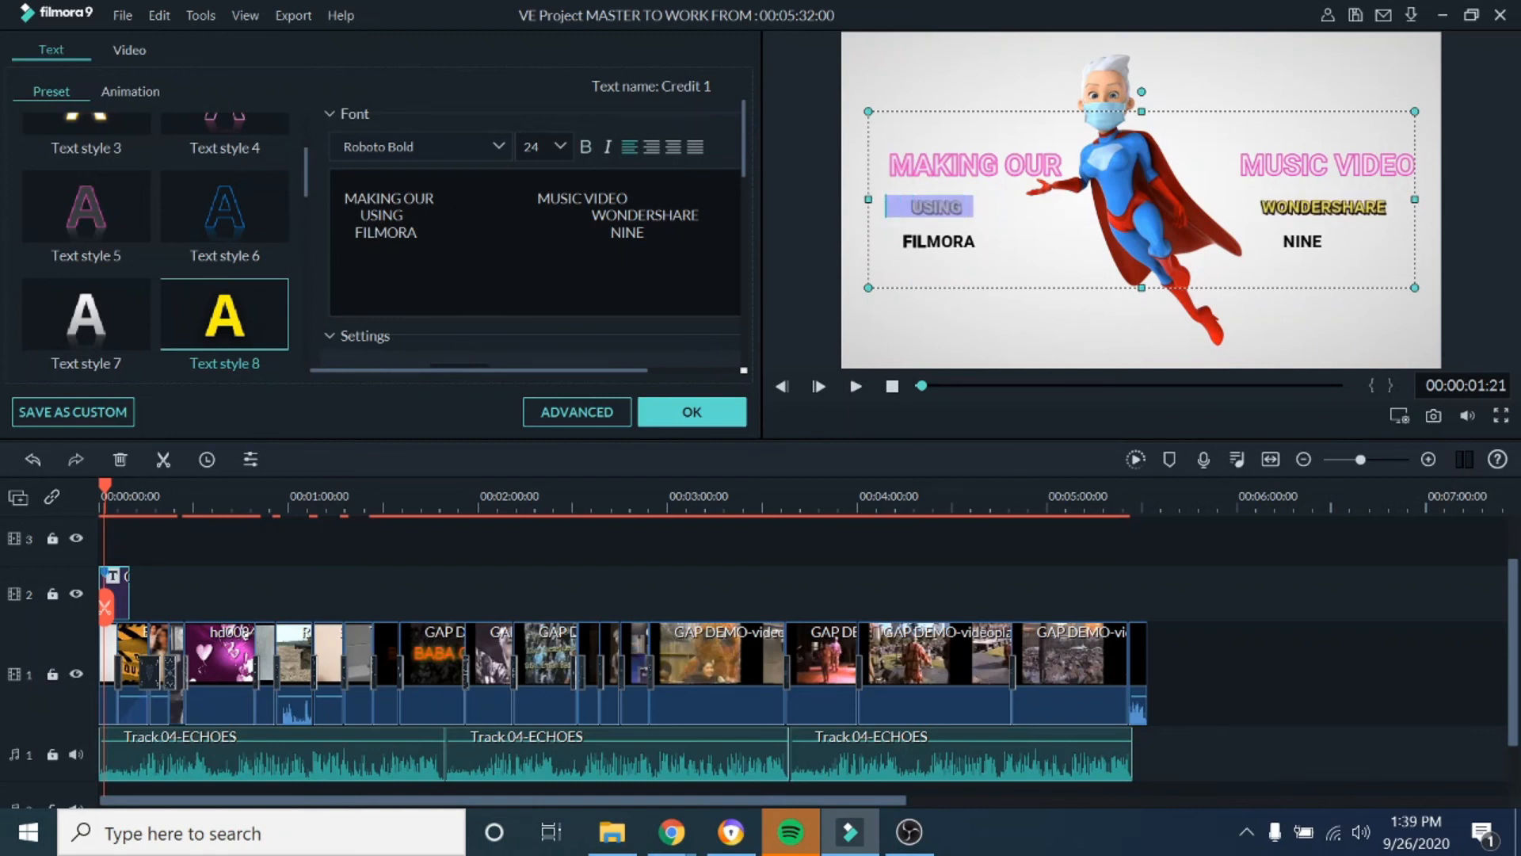
pyautogui.click(558, 151)
pyautogui.click(531, 248)
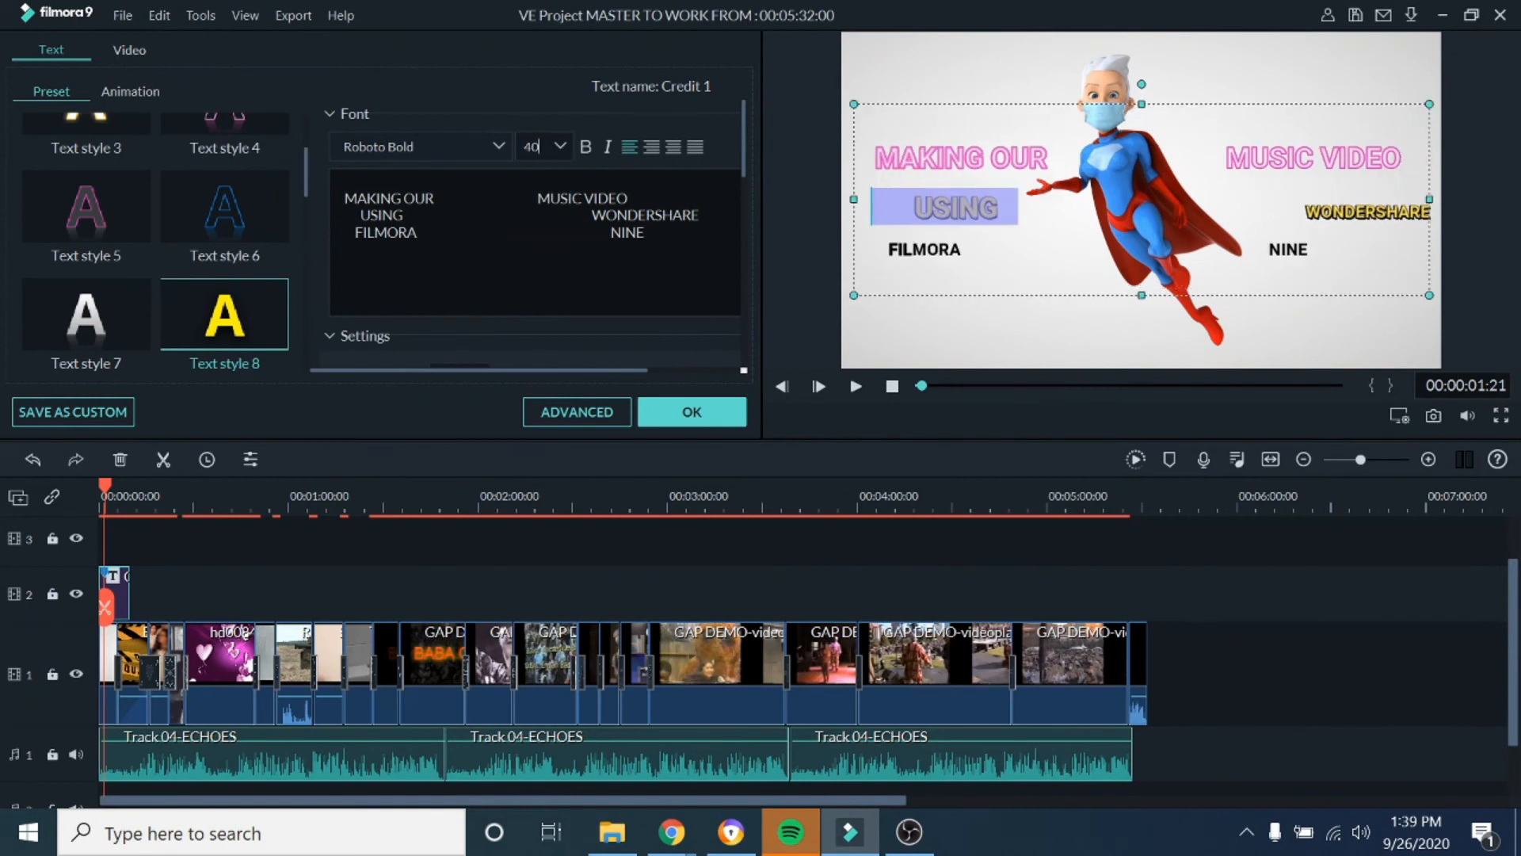
pyautogui.moveTo(1302, 212); pyautogui.dragTo(1431, 212)
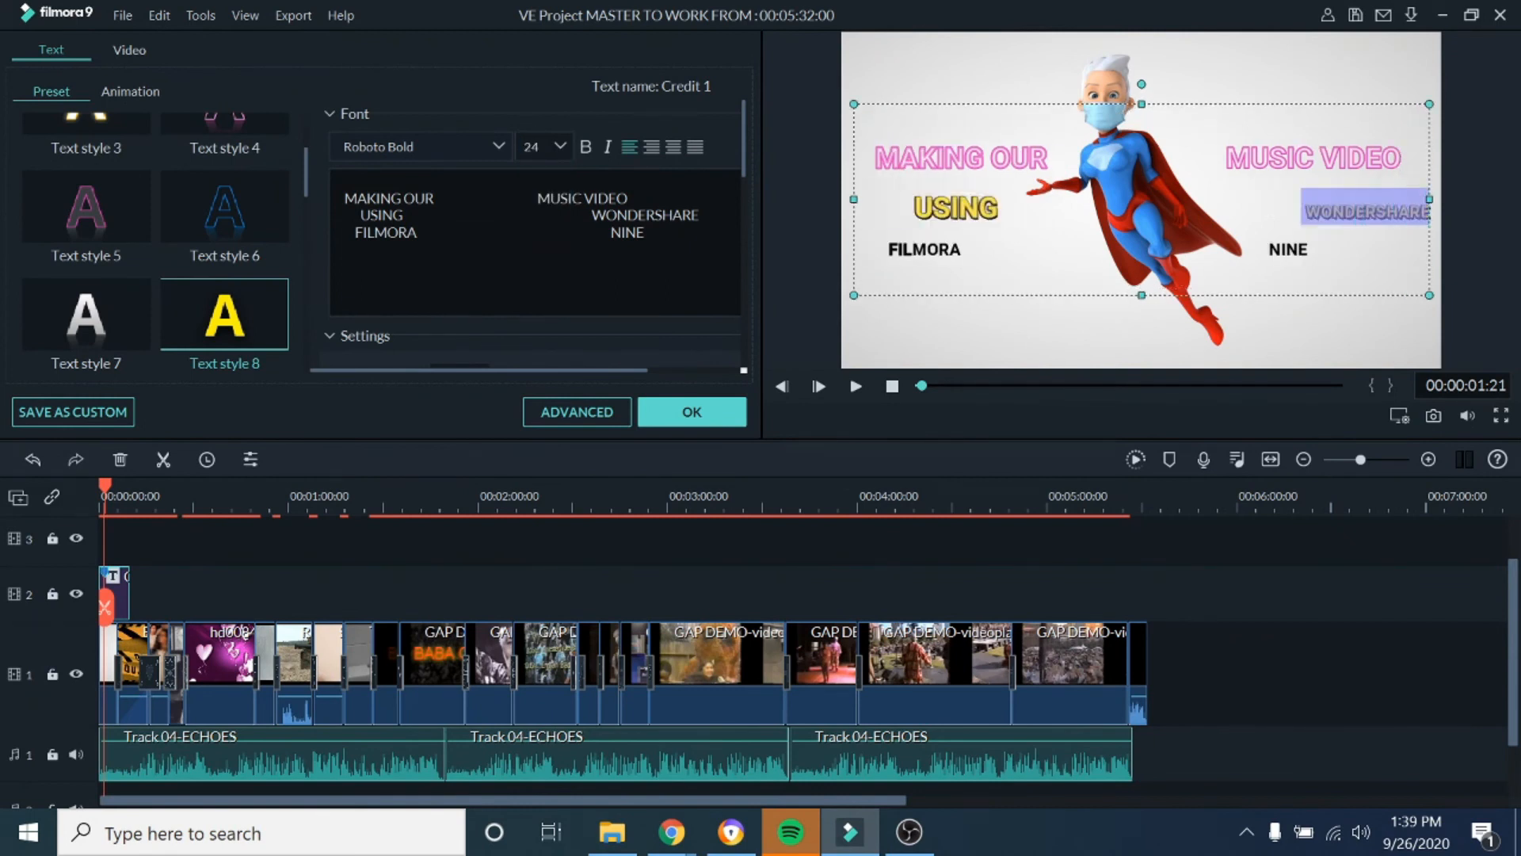
pyautogui.click(562, 144)
pyautogui.click(531, 249)
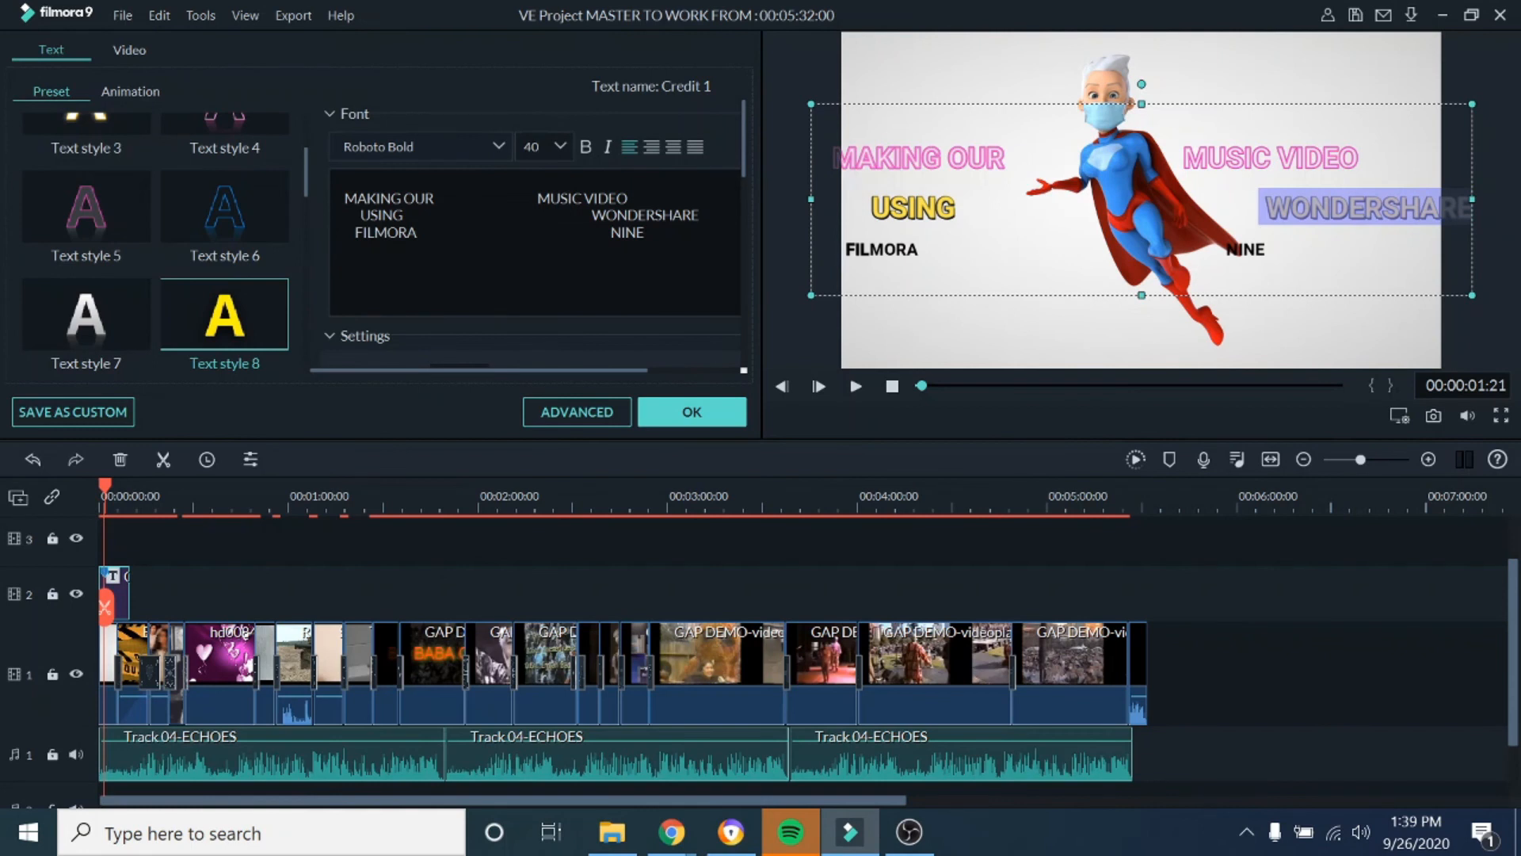
# Delete the spaces before WONDERSHARE until it fits inside the frame directly beneath MUSIC VIDEO
pyautogui.click(1254, 208)
pyautogui.press('BackSpace')
pyautogui.press('BackSpace')
pyautogui.press('BackSpace')
pyautogui.press('BackSpace')
pyautogui.press('BackSpace')
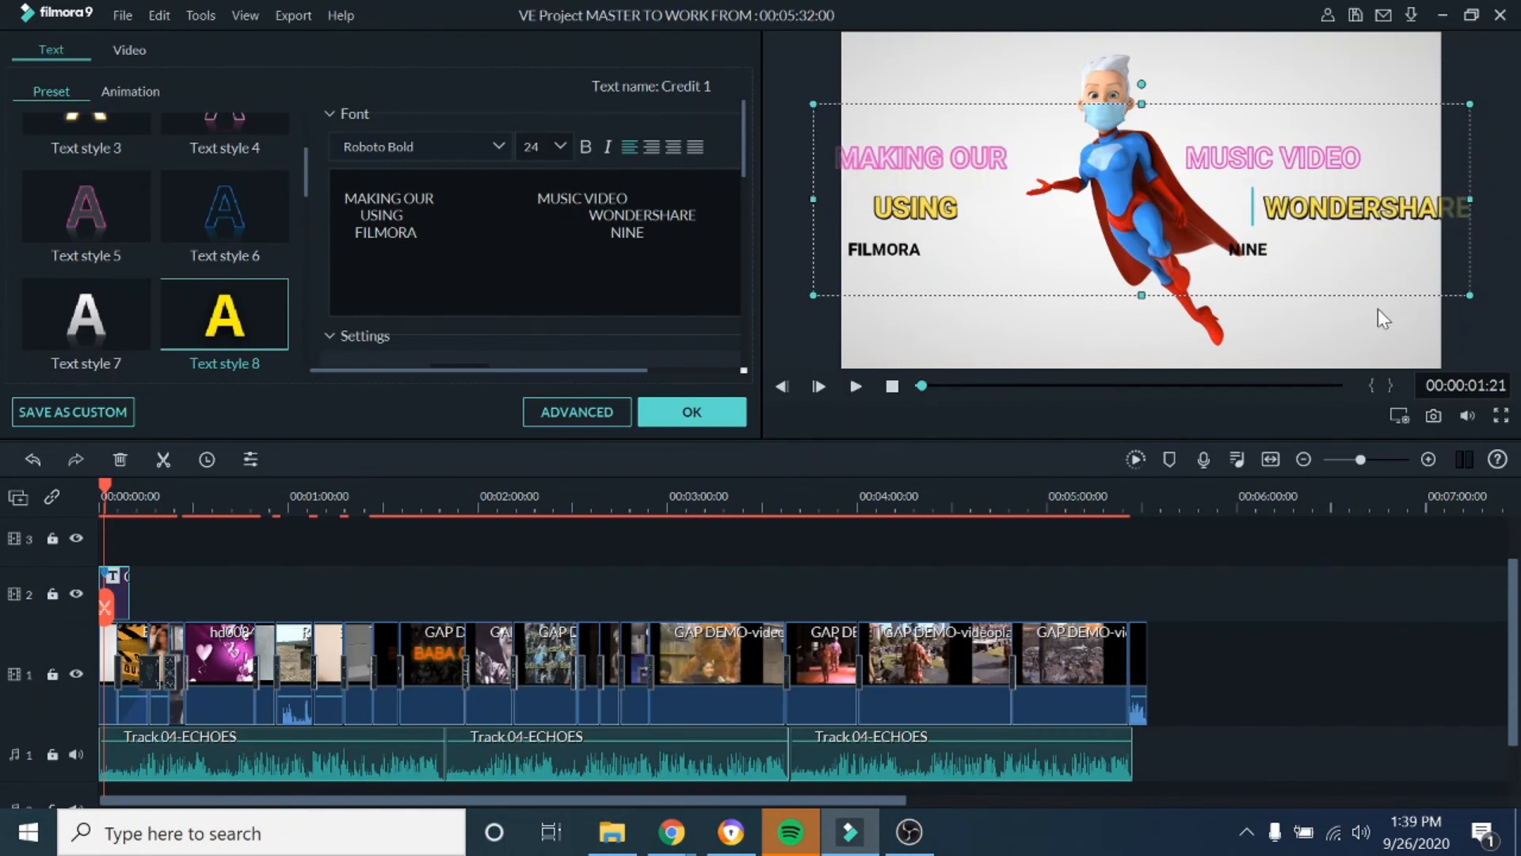
pyautogui.press('BackSpace')
pyautogui.press('BackSpace')
pyautogui.press('BackSpace')
pyautogui.press('BackSpace')
pyautogui.press('BackSpace')
pyautogui.press('BackSpace')
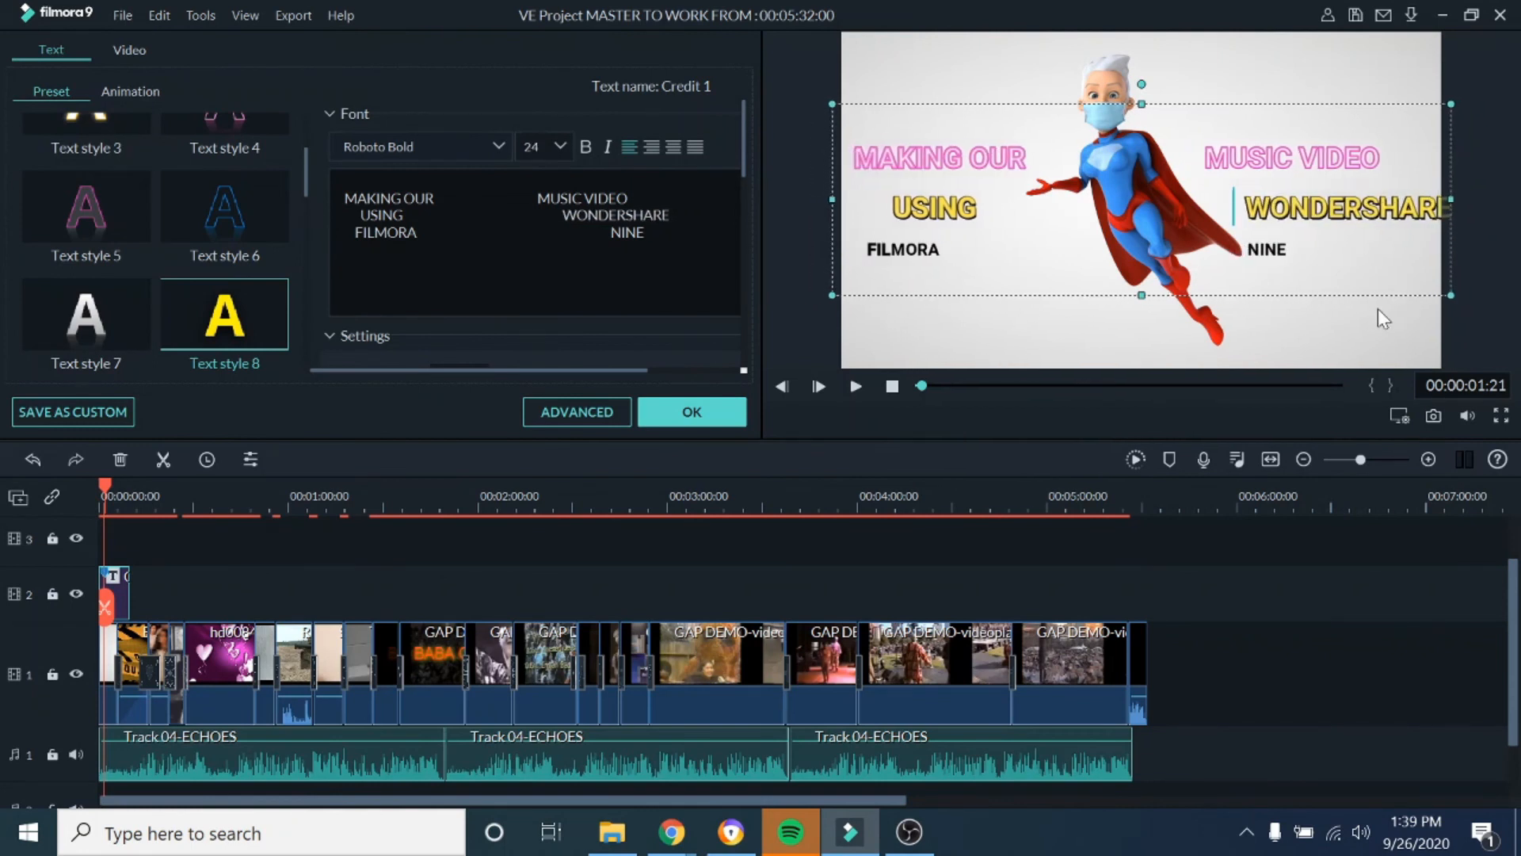
pyautogui.press('BackSpace')
pyautogui.press('BackSpace')
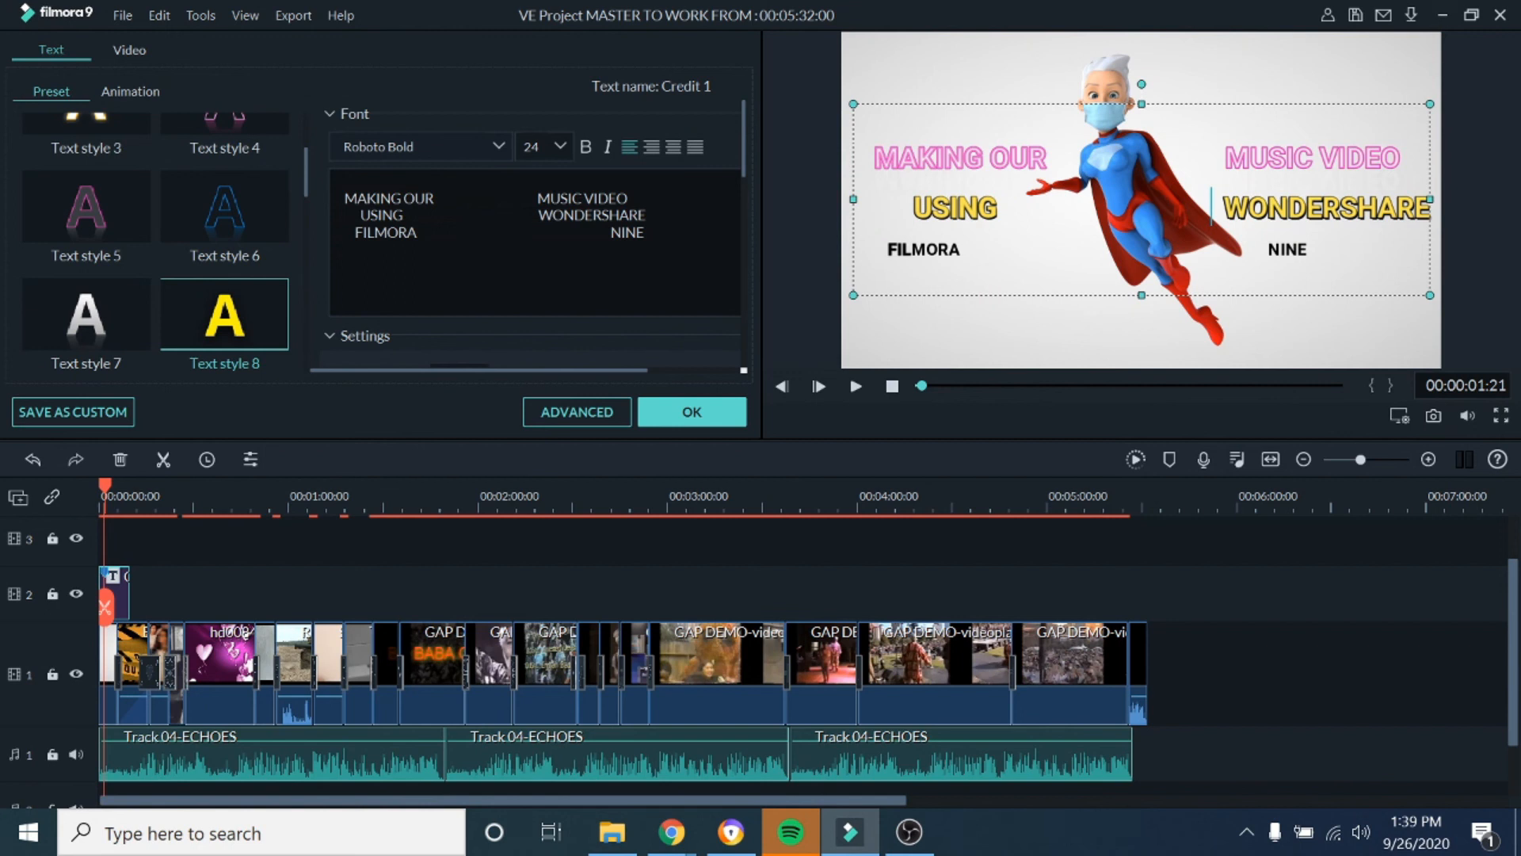
# Apply Text style 22 to the word FILMORA and set its font size to 40
pyautogui.moveTo(973, 249); pyautogui.dragTo(888, 250)
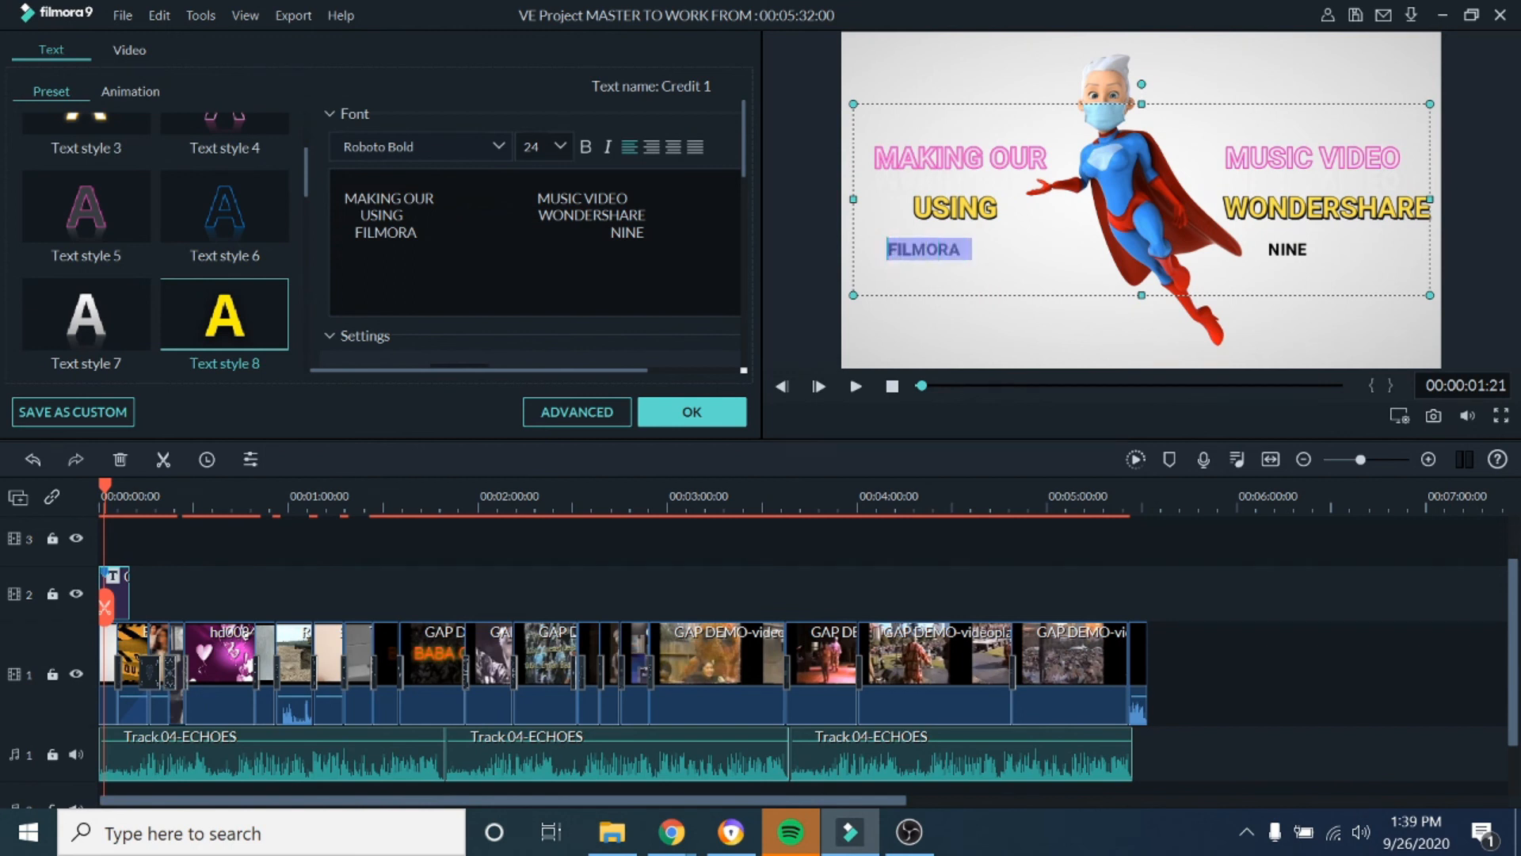
pyautogui.moveTo(306, 155); pyautogui.dragTo(279, 320)
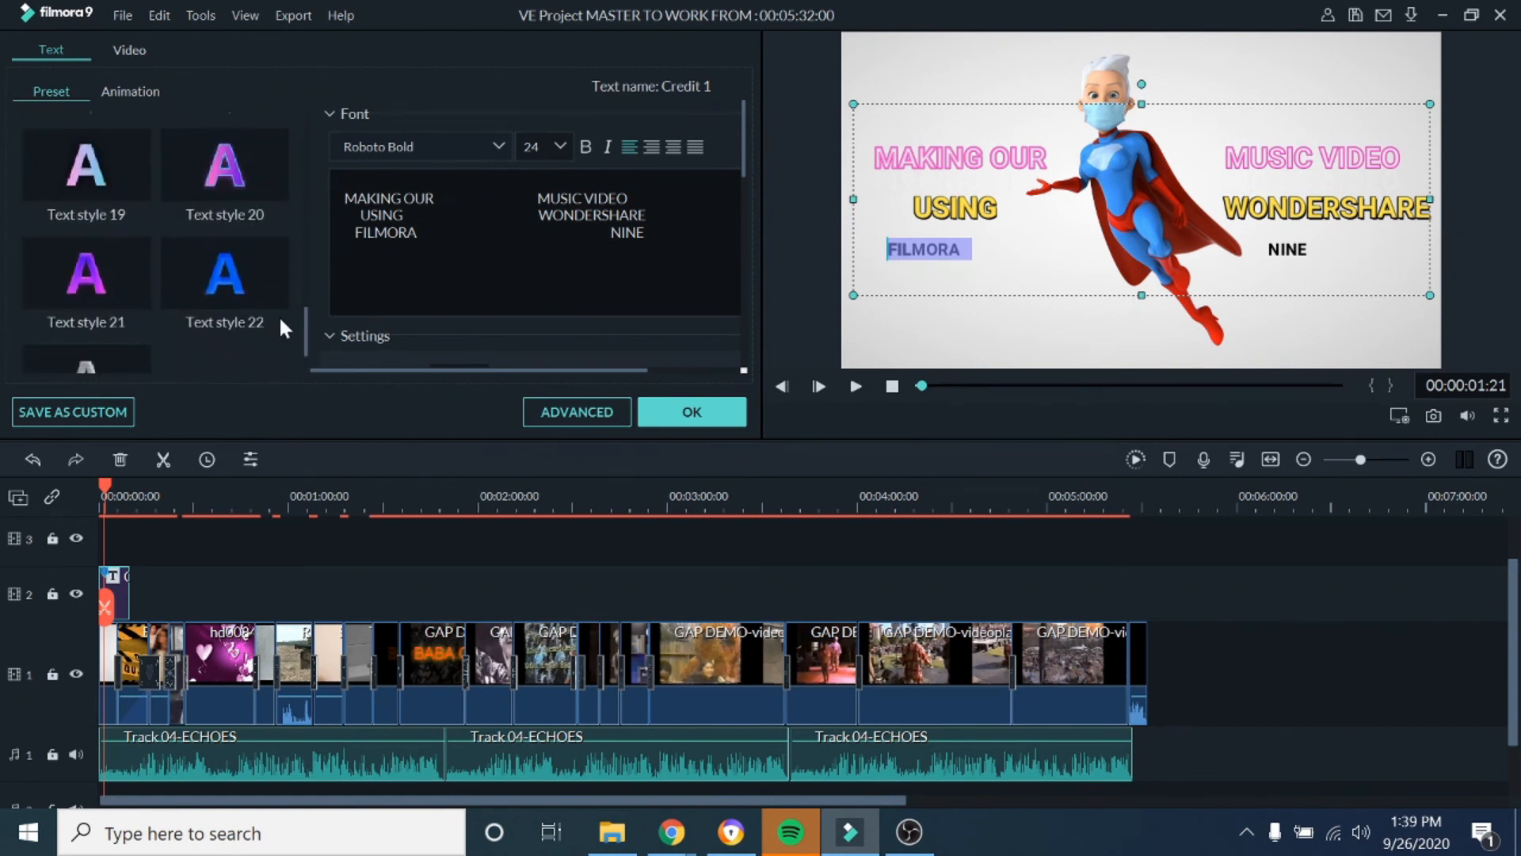
pyautogui.click(247, 282)
pyautogui.click(932, 279)
pyautogui.moveTo(1007, 249); pyautogui.dragTo(858, 249)
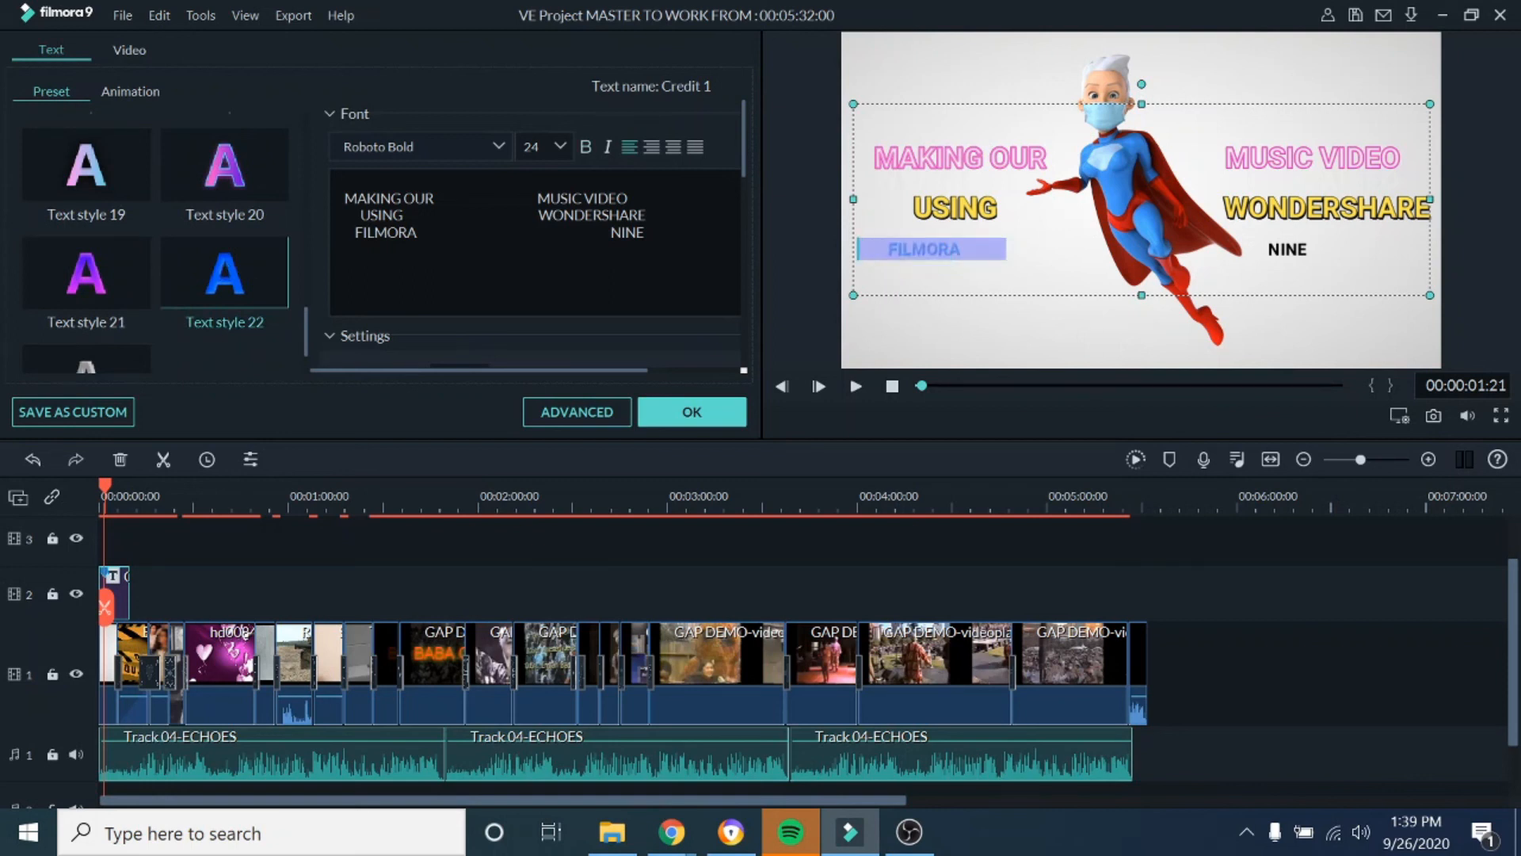
pyautogui.click(559, 148)
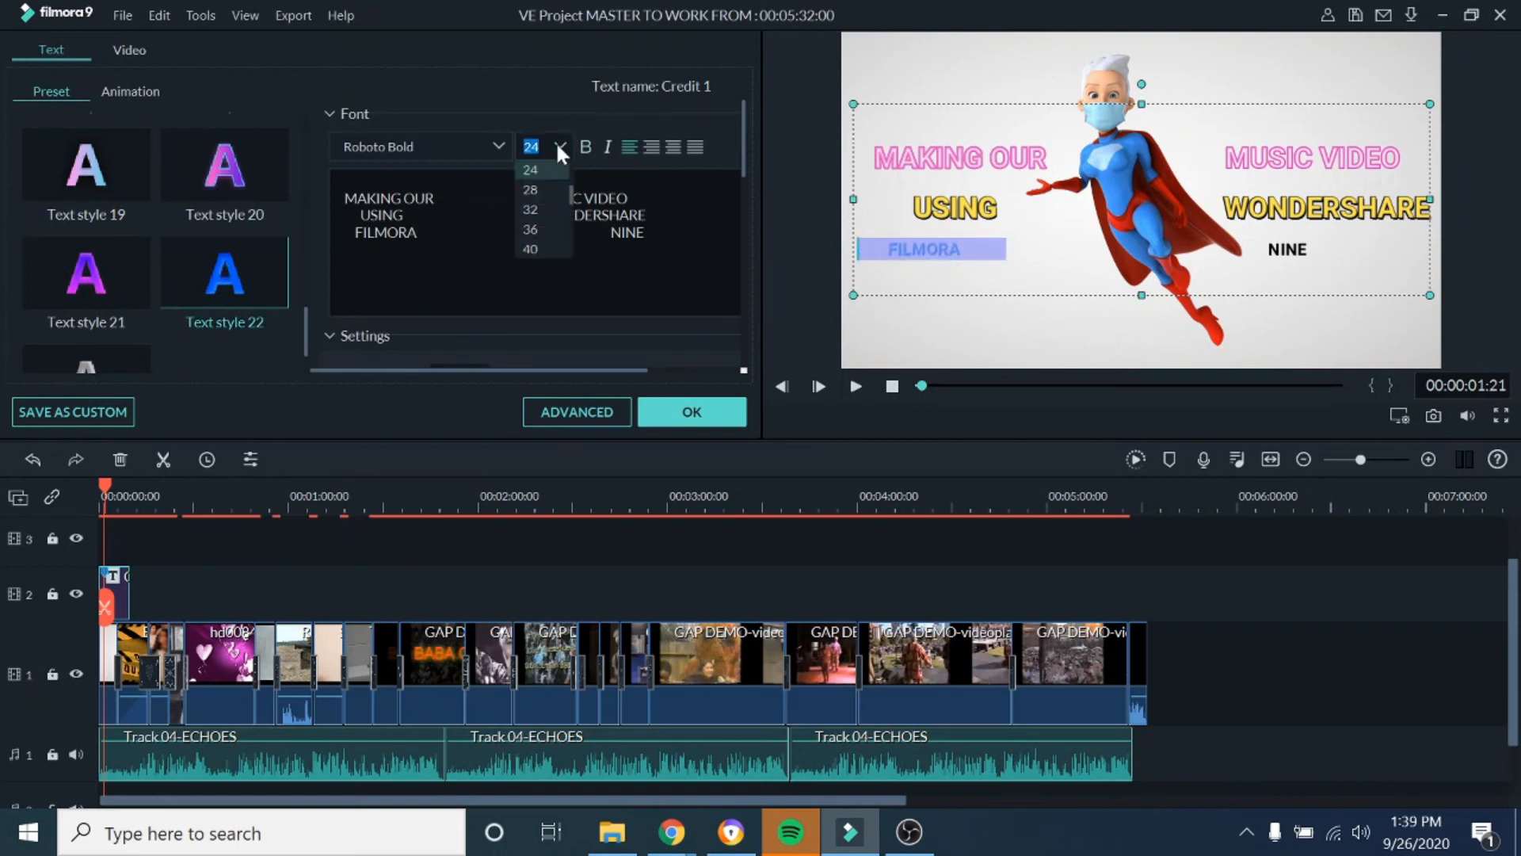
pyautogui.click(530, 248)
# Give the word NINE Text style 22 and a font size of 40
pyautogui.moveTo(1355, 253); pyautogui.dragTo(1407, 253)
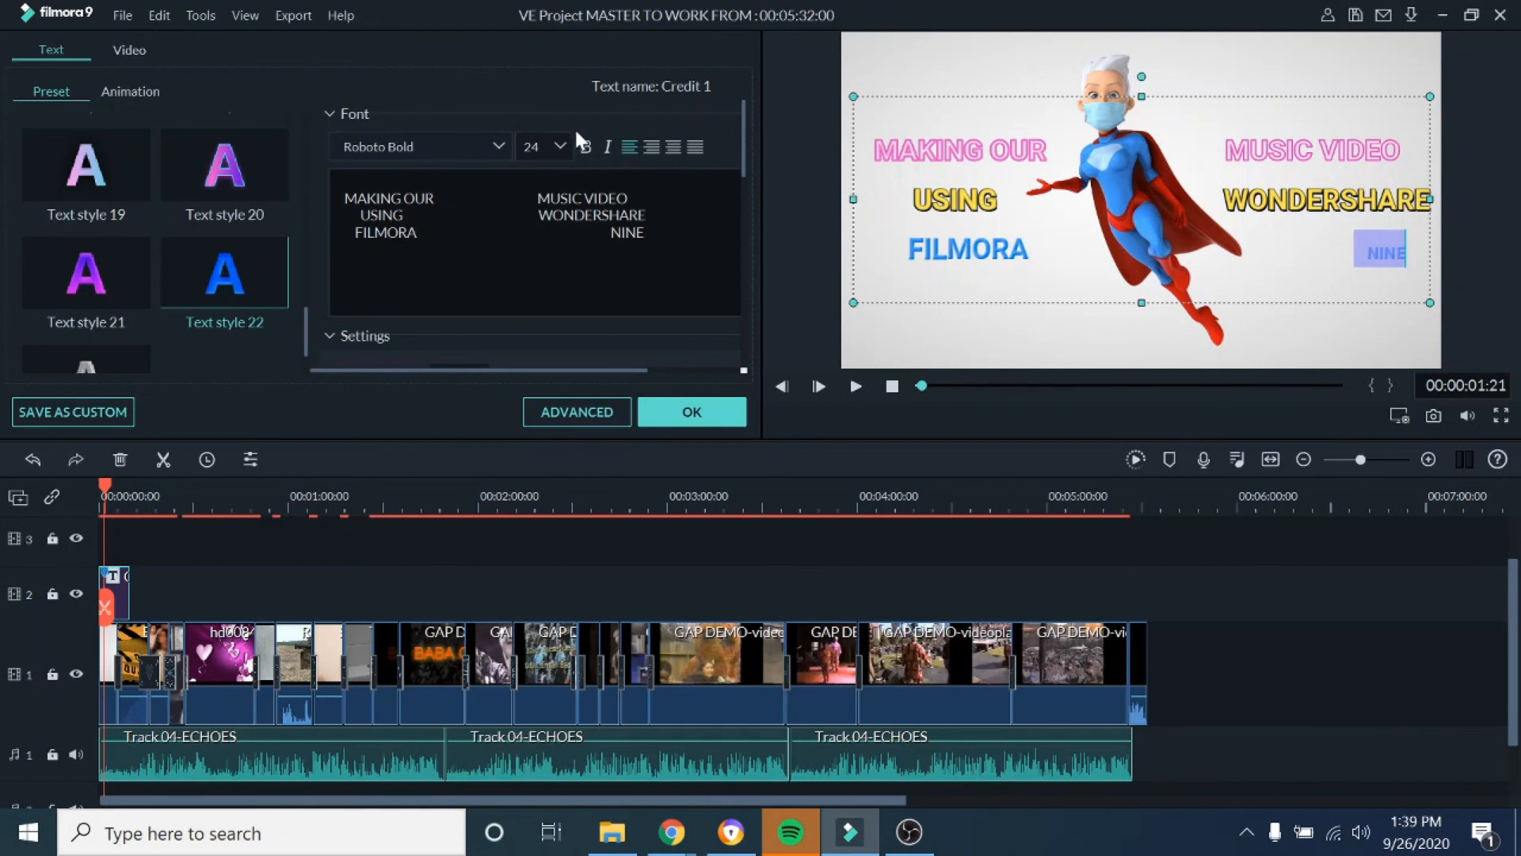
pyautogui.click(560, 143)
pyautogui.click(530, 249)
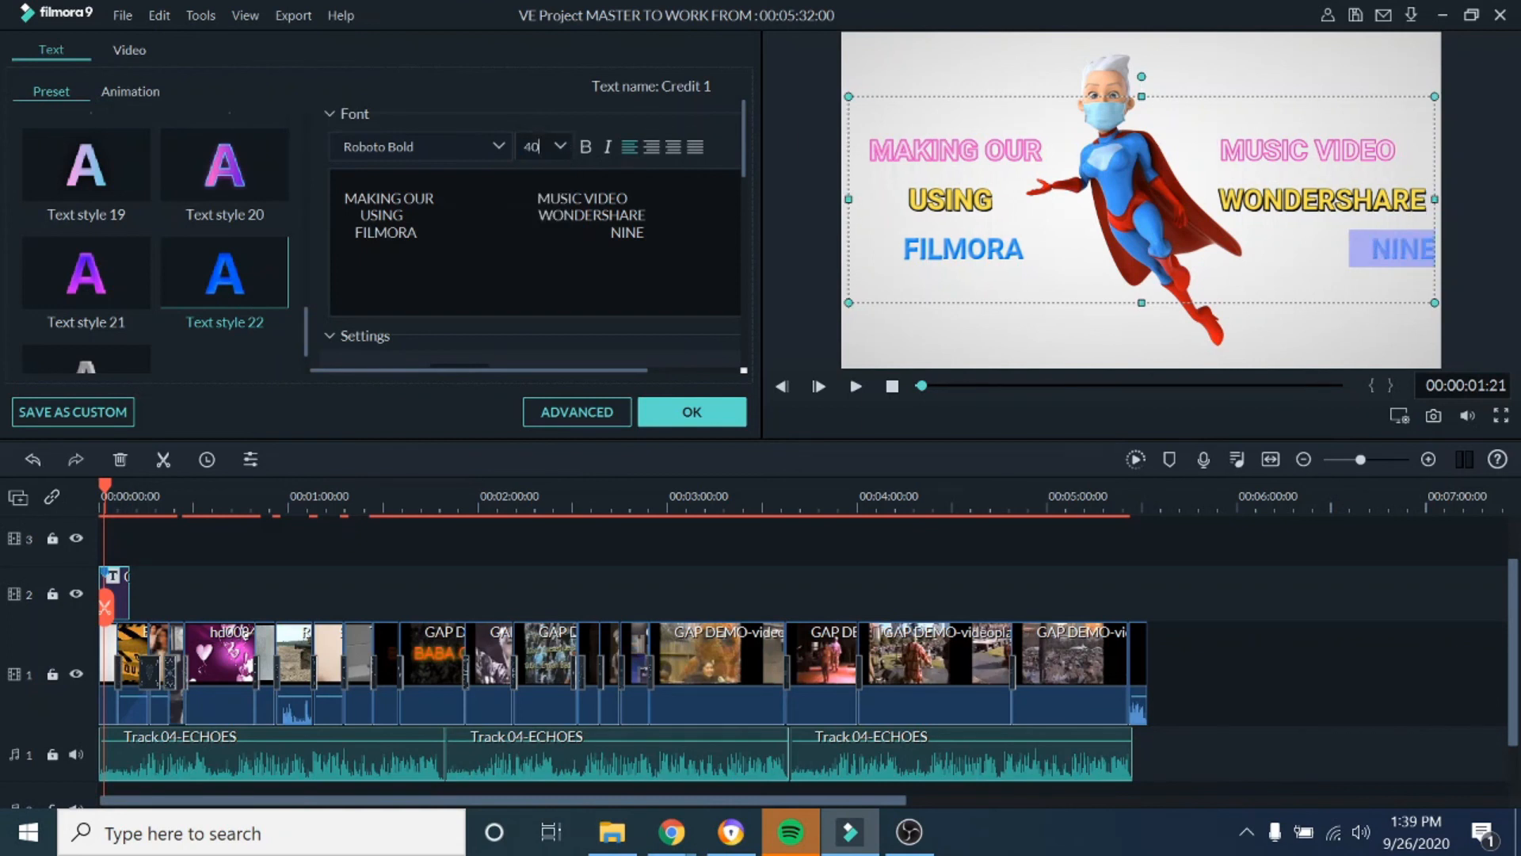
# Delete spaces before NINE until it sits roughly centred beneath WONDERSHARE, and accept the title edits
pyautogui.click(1348, 249)
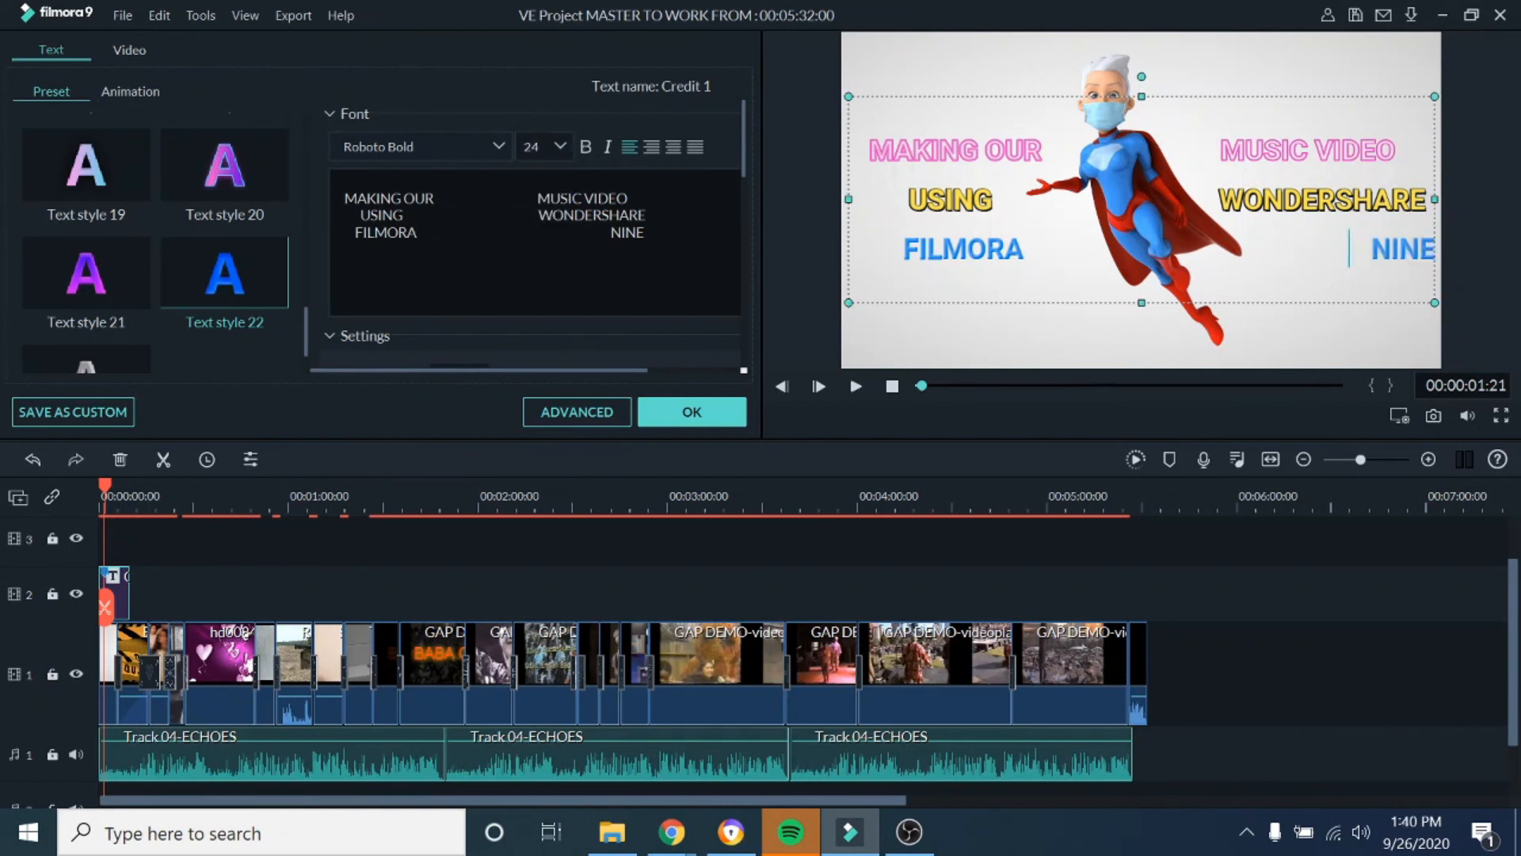
pyautogui.press('BackSpace')
pyautogui.press('BackSpace')
pyautogui.press('BackSpace')
pyautogui.press('BackSpace')
pyautogui.press('BackSpace')
pyautogui.press('BackSpace')
pyautogui.press('BackSpace')
pyautogui.press('BackSpace')
pyautogui.press('BackSpace')
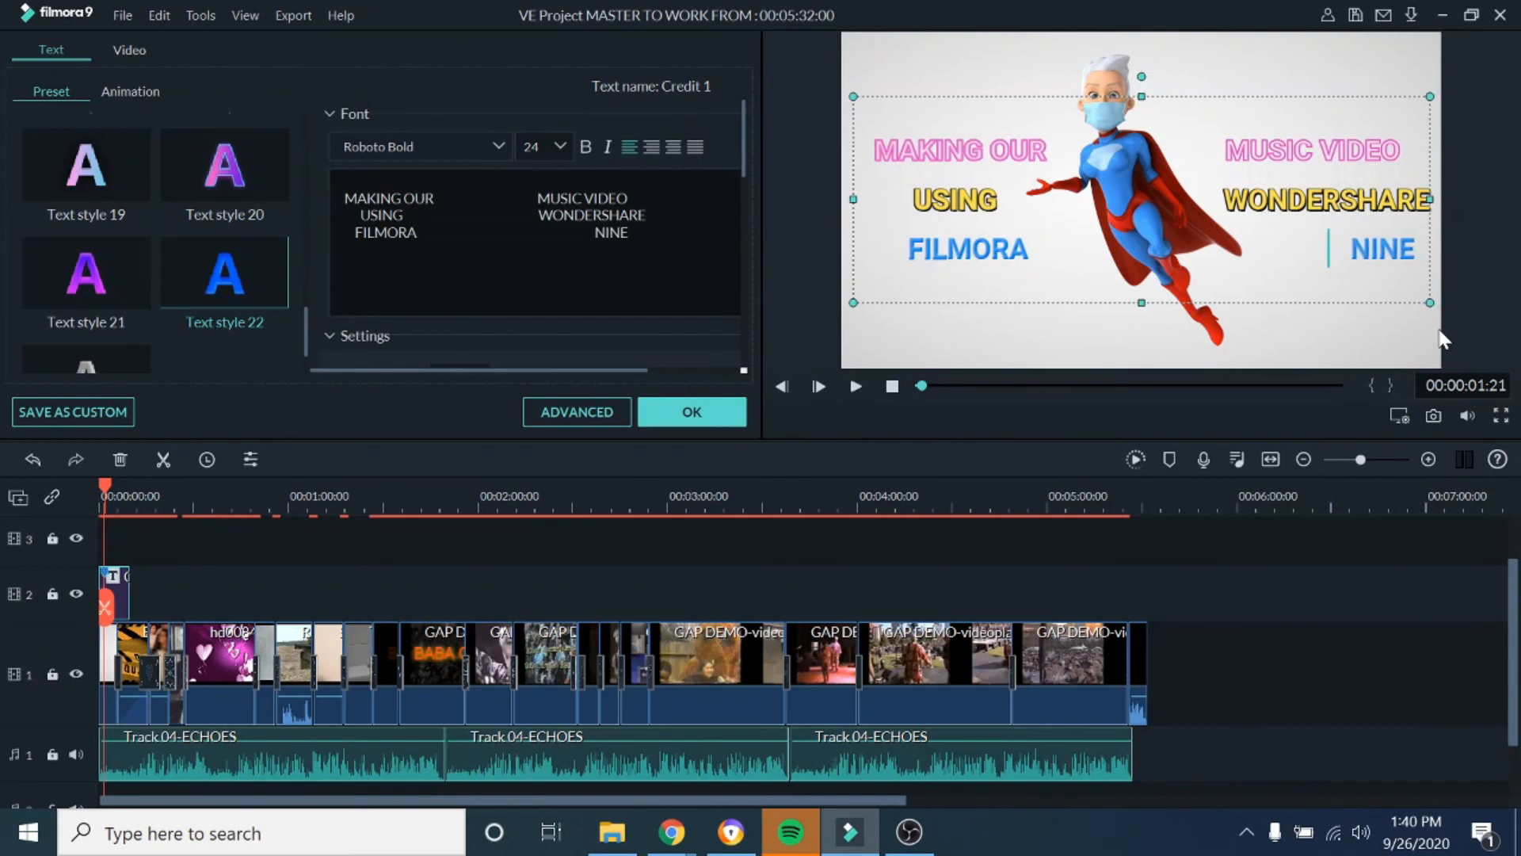
pyautogui.press('BackSpace')
pyautogui.press('BackSpace')
pyautogui.press('BackSpace')
pyautogui.press('BackSpace')
pyautogui.press('BackSpace')
pyautogui.press('BackSpace')
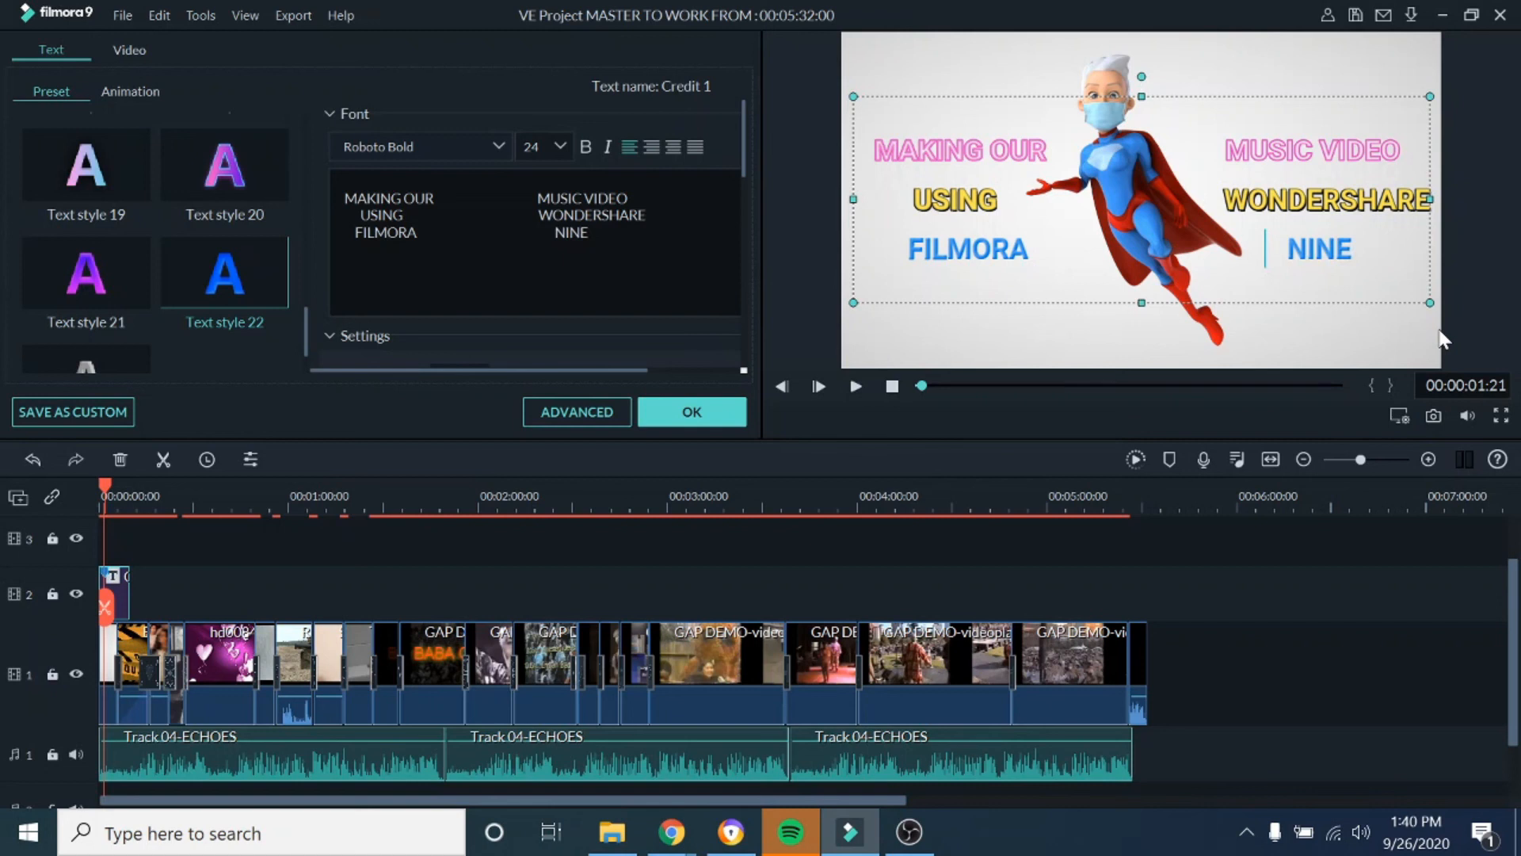
pyautogui.click(1070, 249)
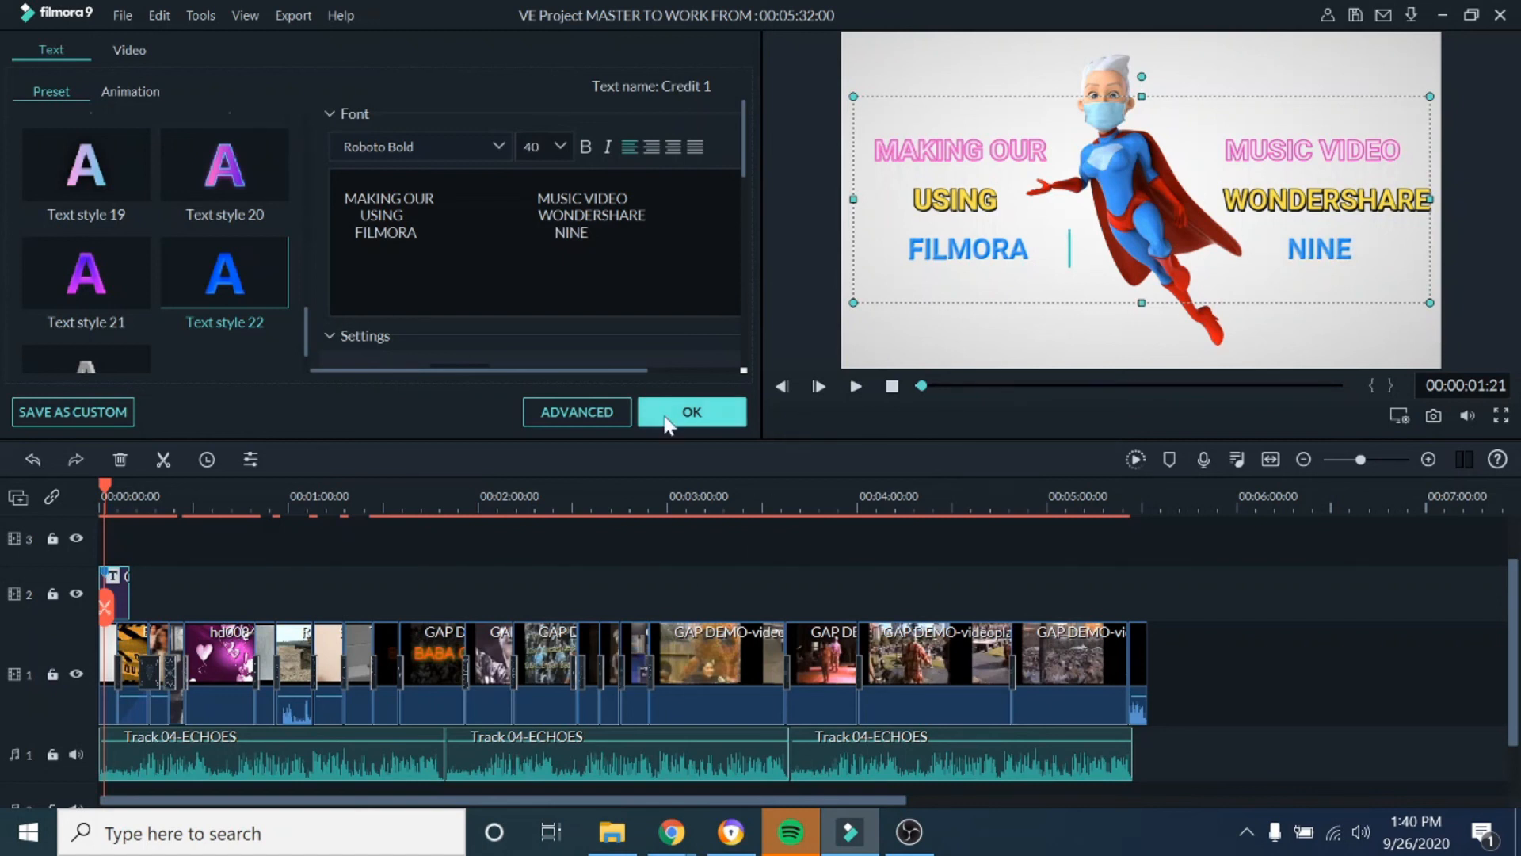
pyautogui.click(690, 413)
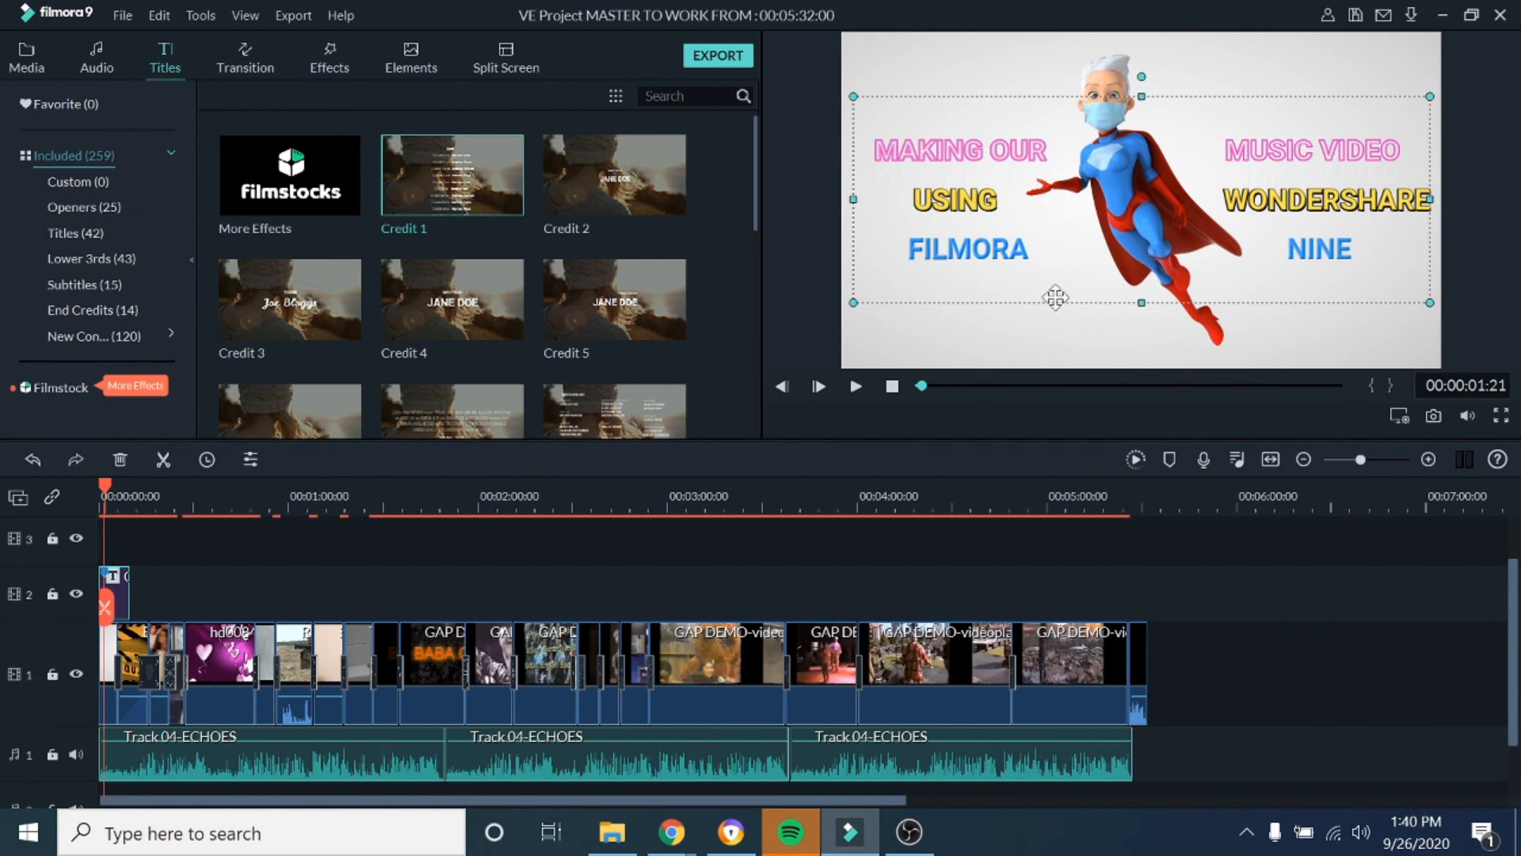